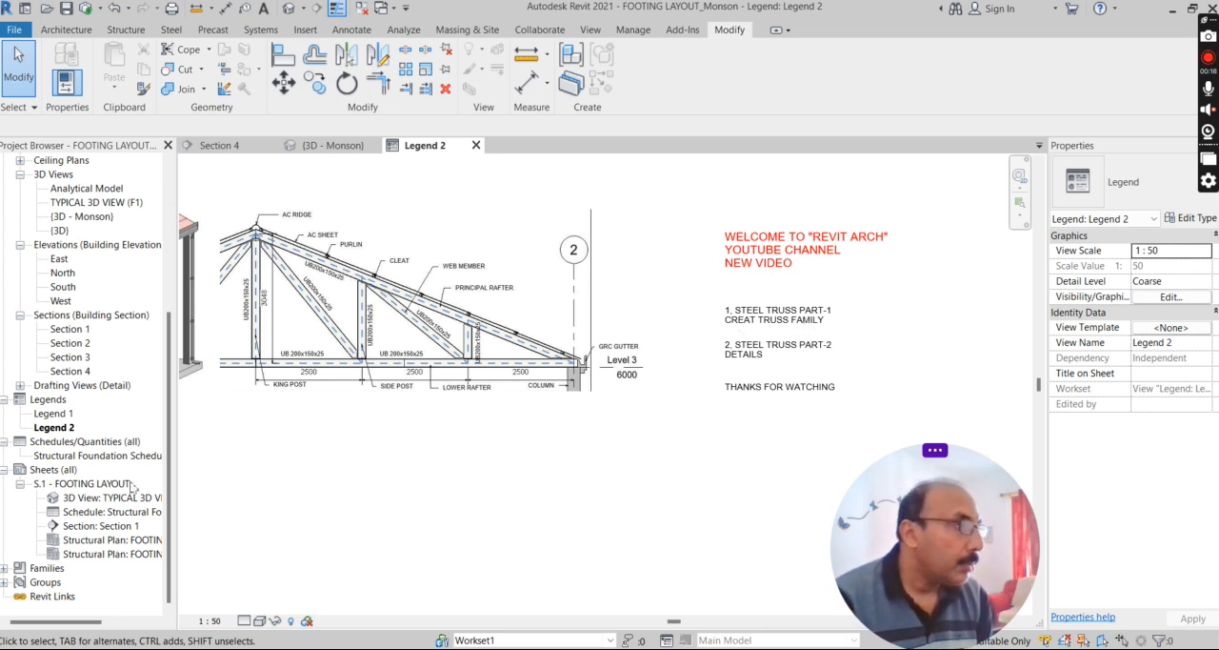
Open the S.1 - FOOTING LAYOUT sheet and examine the F1 footing rebar plan and section details.
{"action": "left_click", "coordinate": [74, 486]}
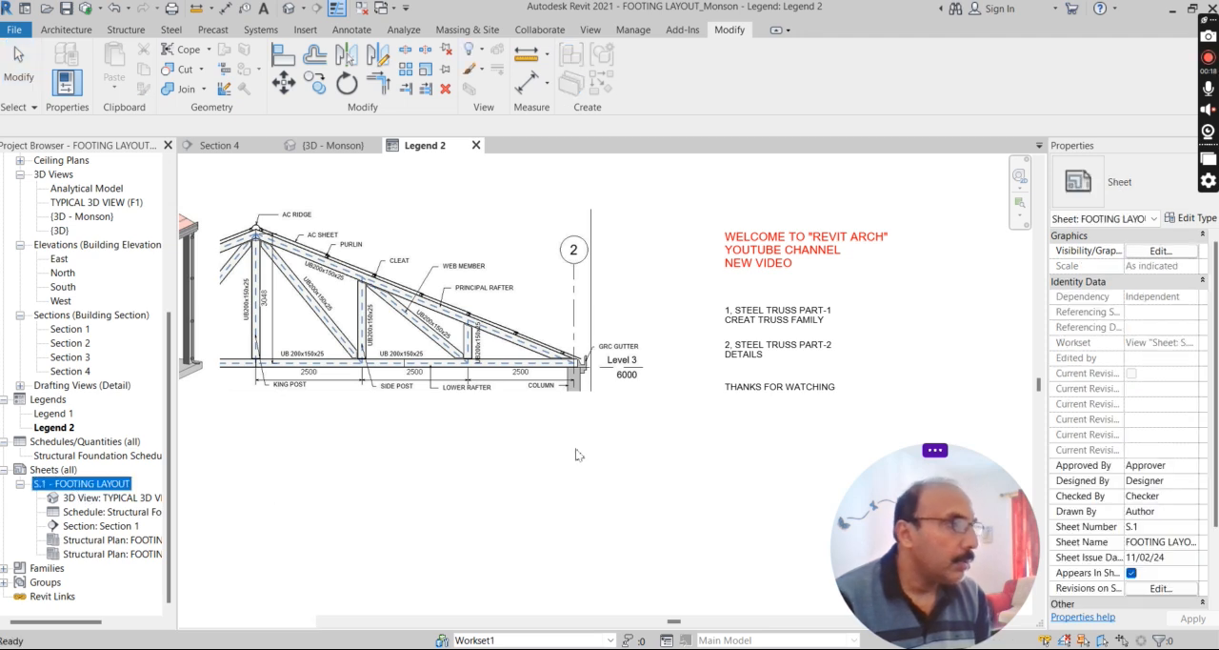
{"action": "scroll", "coordinate": [411, 222], "scroll_direction": "up", "scroll_amount": 3}
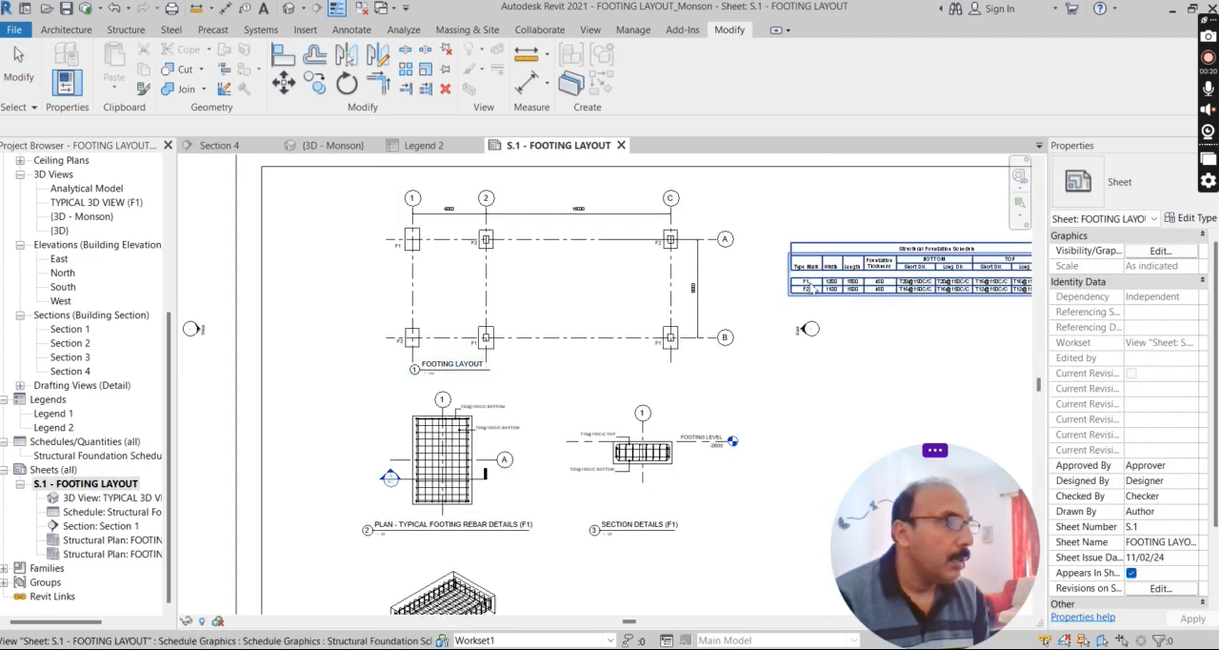
{"action": "scroll", "coordinate": [495, 444], "scroll_direction": "up", "scroll_amount": 3}
{"action": "left_click", "coordinate": [463, 440]}
{"action": "scroll", "coordinate": [463, 438], "scroll_direction": "down", "scroll_amount": 1}
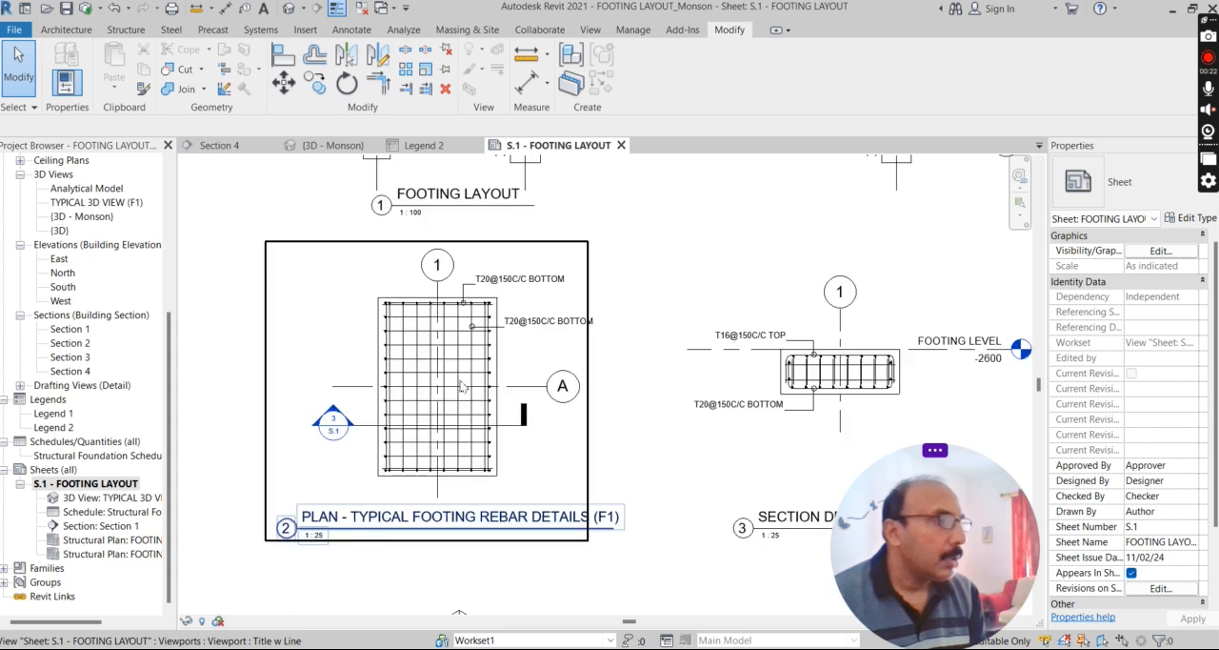
{"action": "scroll", "coordinate": [469, 350], "scroll_direction": "down", "scroll_amount": 2}
{"action": "scroll", "coordinate": [472, 452], "scroll_direction": "up", "scroll_amount": 6}
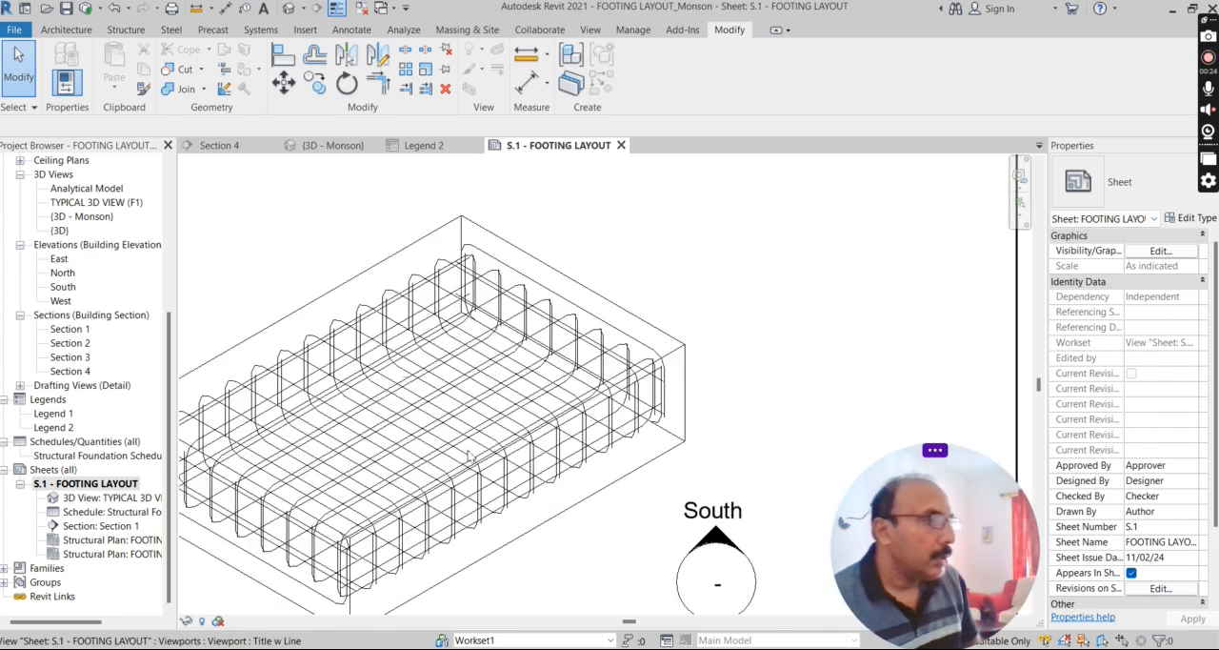
Activate the typical 3D view on the sheet and inspect the T16@150 TOP rebar set in footing F1.
{"action": "double_click", "coordinate": [594, 411]}
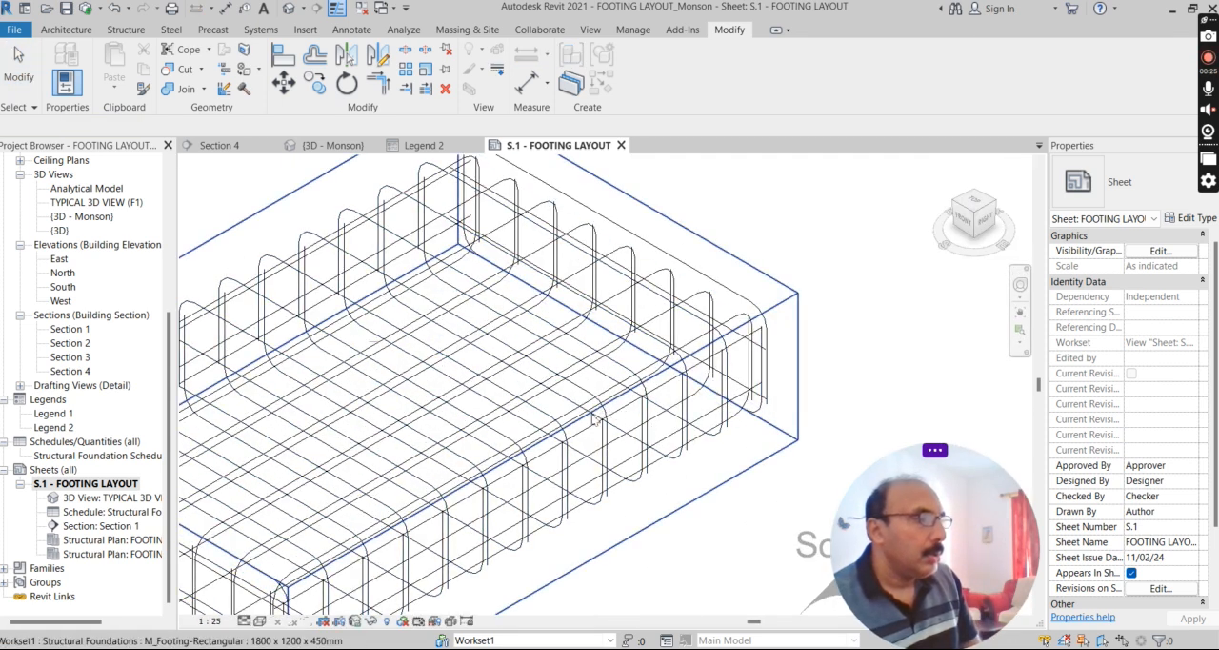
{"action": "left_click", "coordinate": [656, 387]}
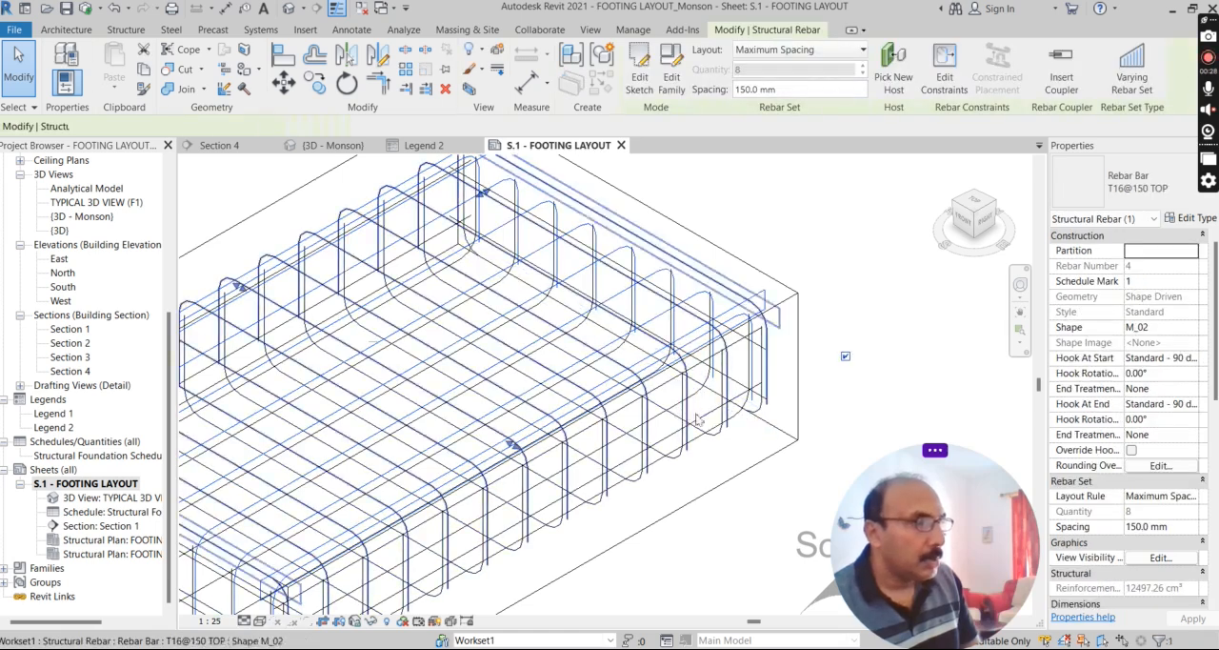
{"action": "scroll", "coordinate": [702, 437], "scroll_direction": "down", "scroll_amount": 6}
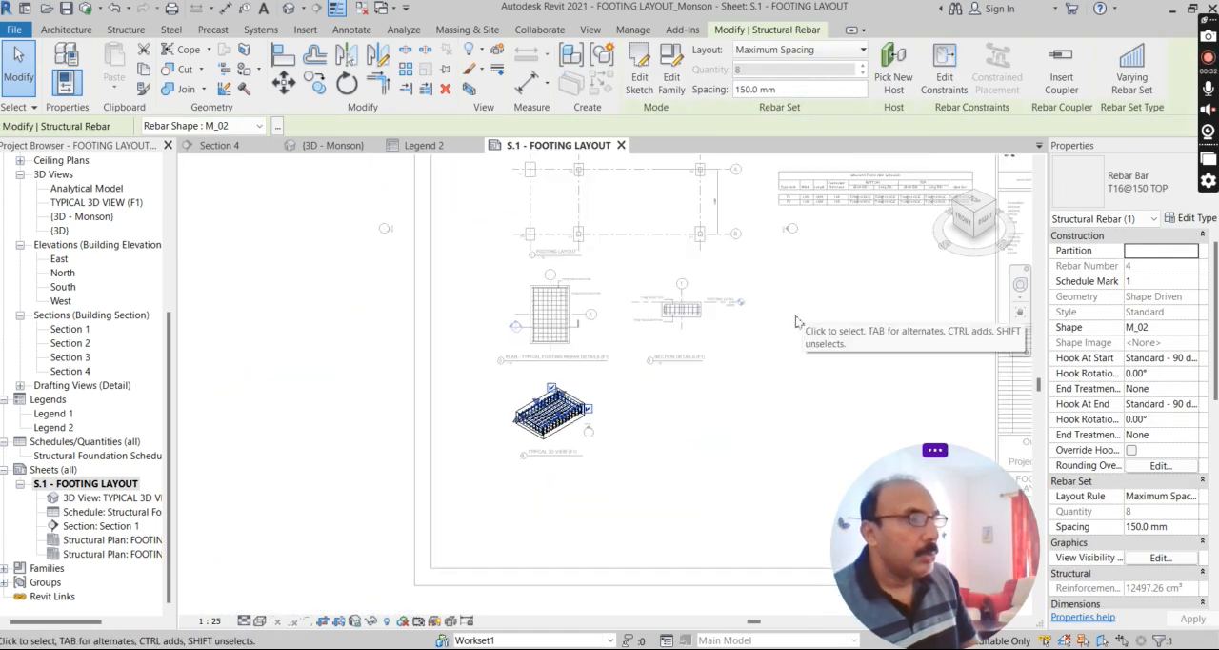
{"action": "left_click", "coordinate": [805, 319]}
{"action": "scroll", "coordinate": [813, 257], "scroll_direction": "down", "scroll_amount": 3}
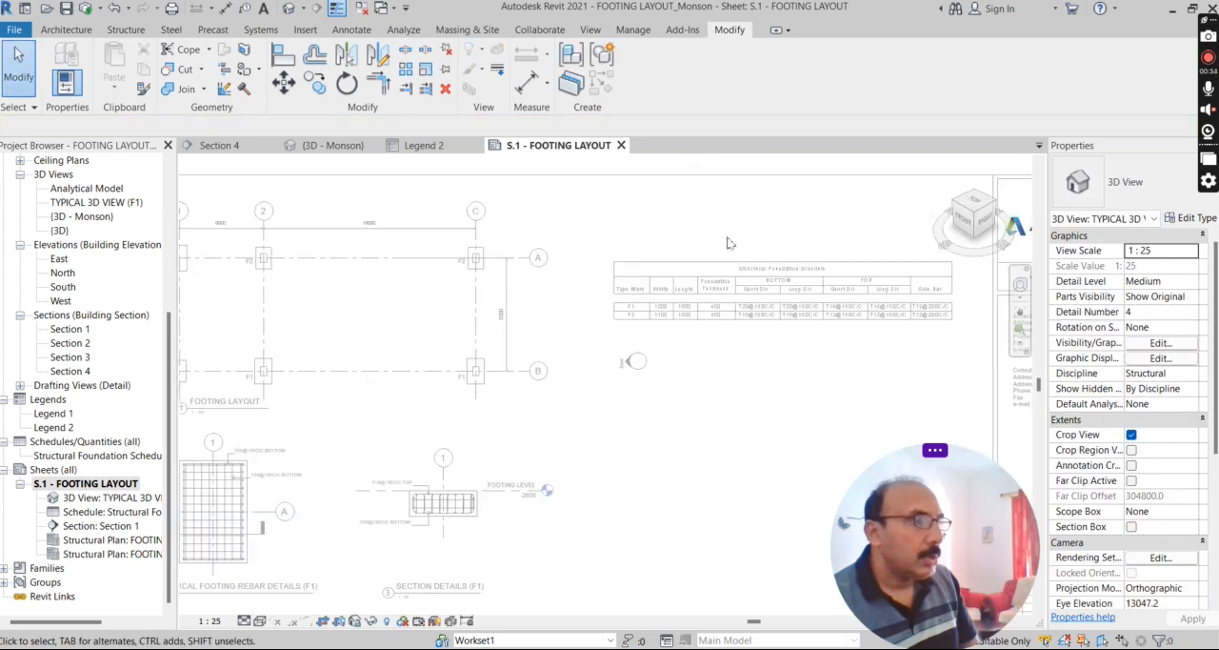
Deactivate the 3D view and examine the Structural Foundation Schedule on the sheet, selecting the schedule.
{"action": "scroll", "coordinate": [728, 237], "scroll_direction": "up", "scroll_amount": 2}
{"action": "scroll", "coordinate": [694, 319], "scroll_direction": "up", "scroll_amount": 5}
{"action": "scroll", "coordinate": [490, 305], "scroll_direction": "down", "scroll_amount": 4}
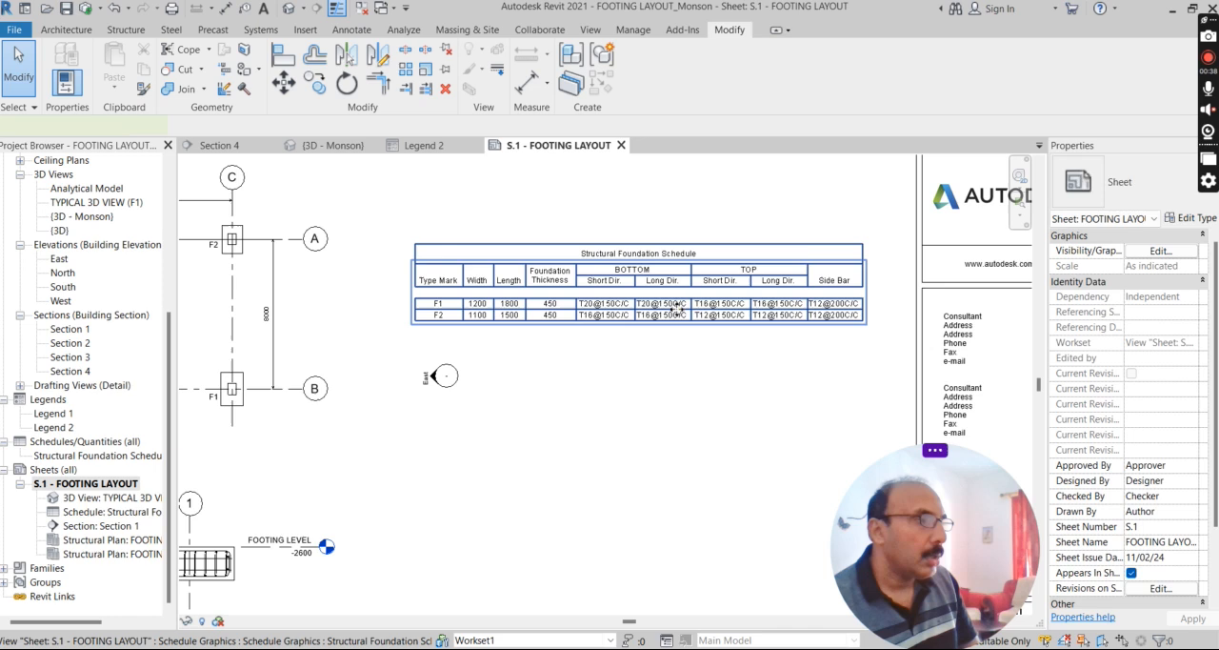
{"action": "left_click", "coordinate": [653, 295]}
{"action": "scroll", "coordinate": [693, 280], "scroll_direction": "down", "scroll_amount": 3}
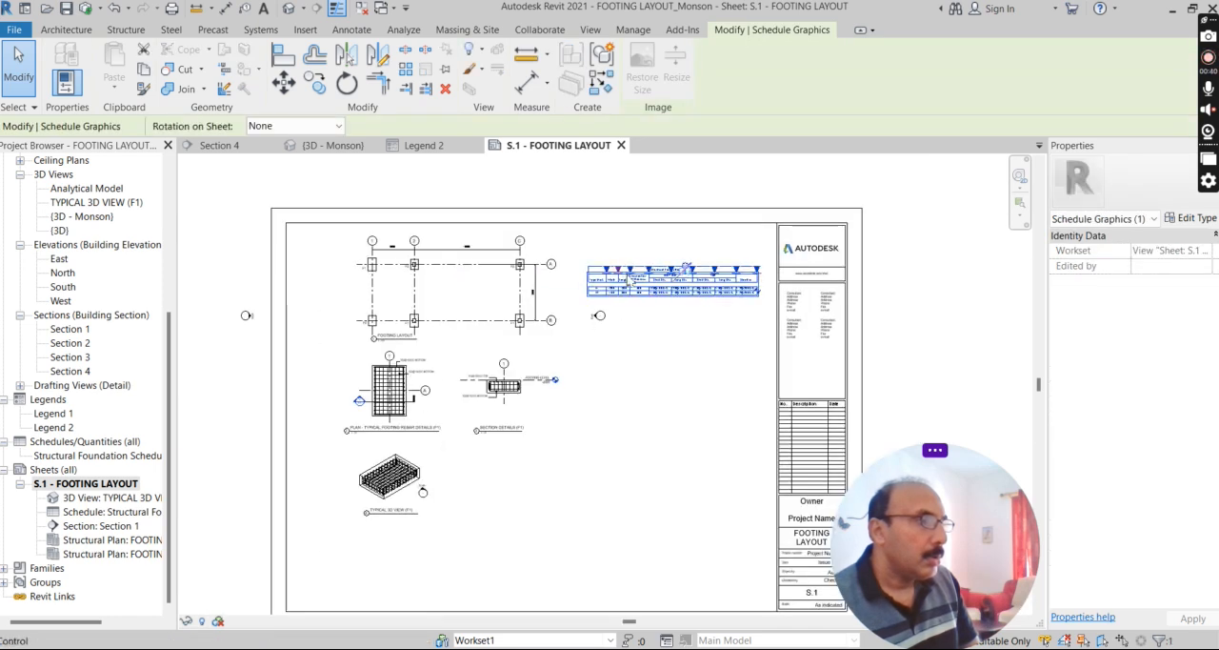
{"action": "scroll", "coordinate": [626, 276], "scroll_direction": "up", "scroll_amount": 2}
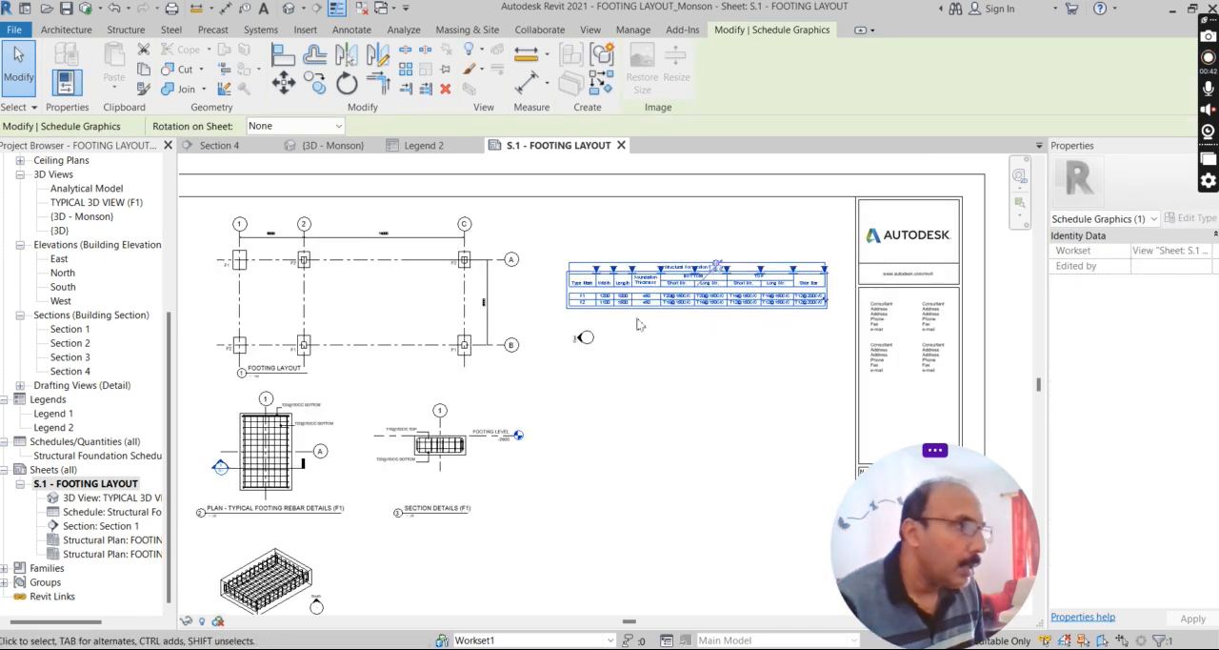
{"action": "scroll", "coordinate": [628, 328], "scroll_direction": "down", "scroll_amount": 1}
Activate the FOOTING LAYOUT plan on the sheet and inspect the F1 footing at grids 2 and B.
{"action": "left_click", "coordinate": [349, 419]}
{"action": "scroll", "coordinate": [349, 414], "scroll_direction": "up", "scroll_amount": 3}
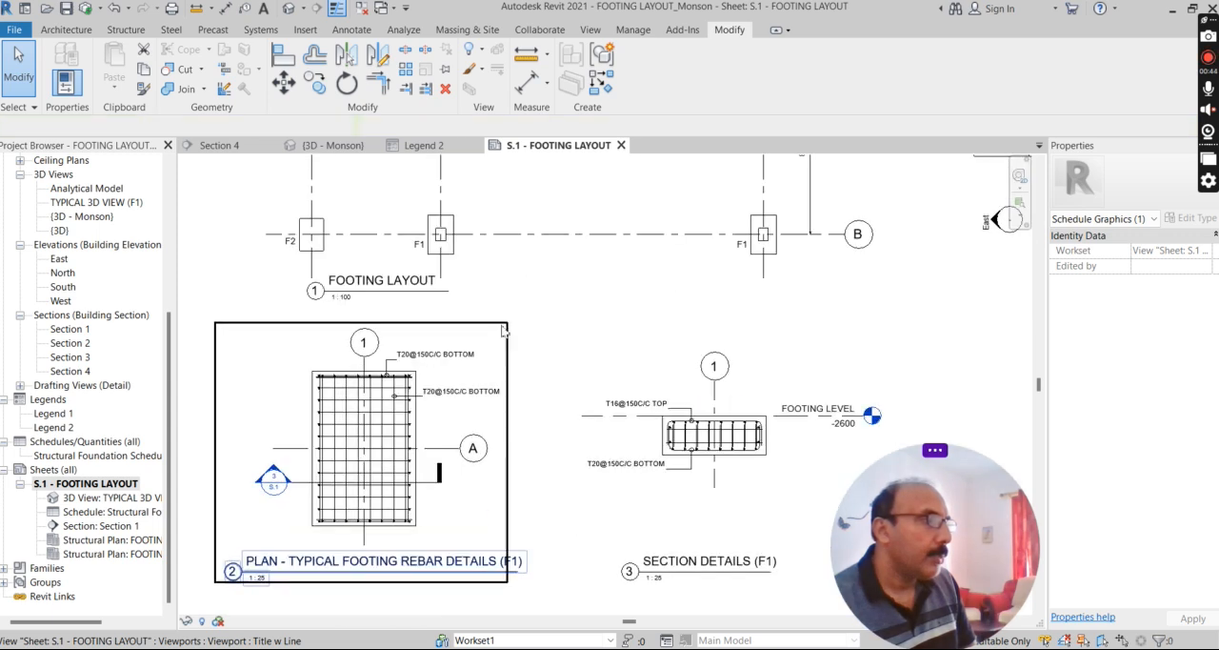
{"action": "scroll", "coordinate": [450, 202], "scroll_direction": "up", "scroll_amount": 2}
{"action": "double_click", "coordinate": [493, 213]}
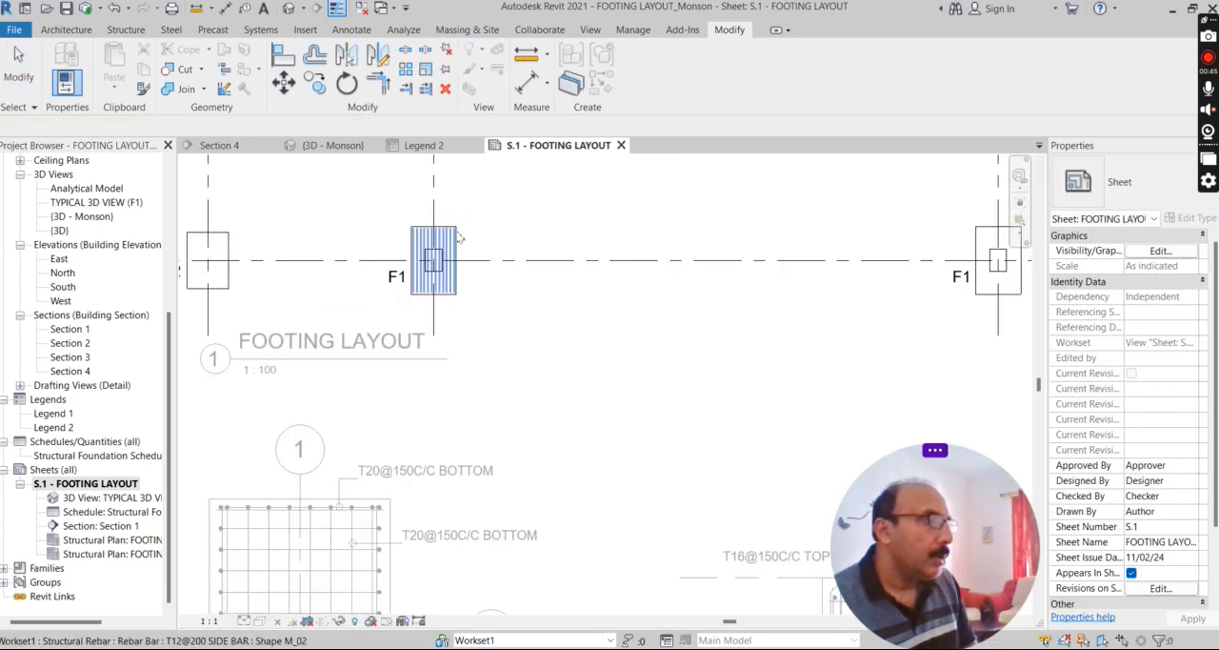
{"action": "scroll", "coordinate": [451, 312], "scroll_direction": "up", "scroll_amount": 2}
{"action": "left_click", "coordinate": [457, 217]}
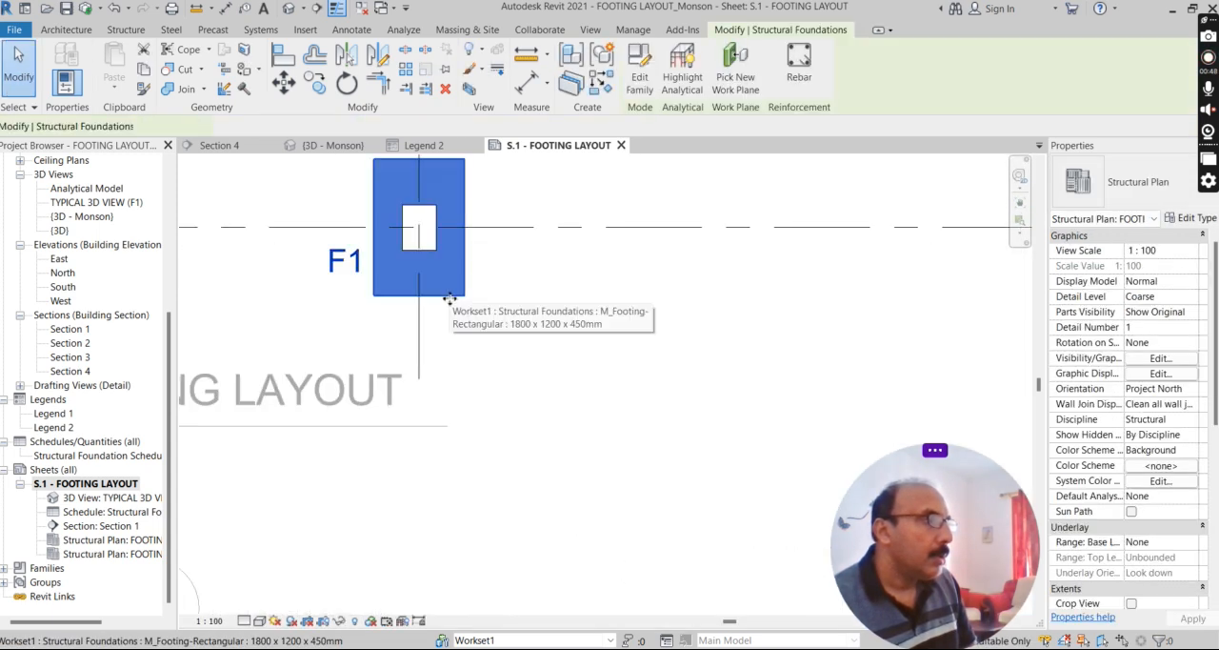
{"action": "scroll", "coordinate": [574, 283], "scroll_direction": "down", "scroll_amount": 2}
{"action": "scroll", "coordinate": [571, 324], "scroll_direction": "down", "scroll_amount": 2}
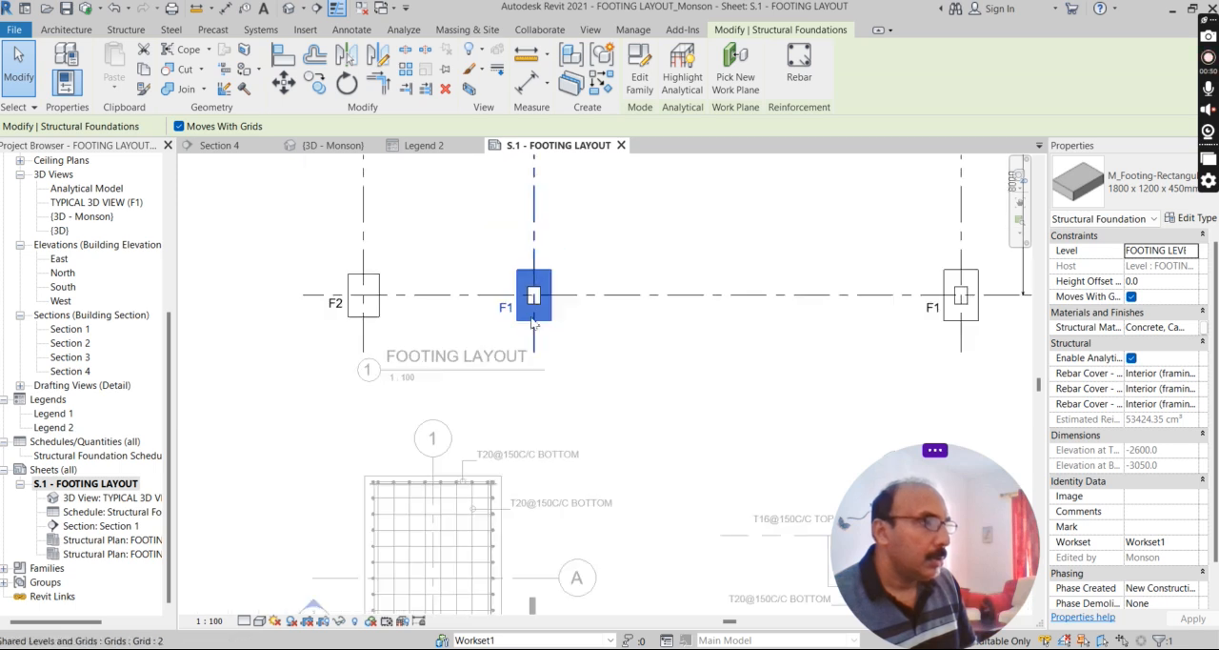
Compare the F1 and F2 footings across the layout plan, clear the selection and review the whole sheet.
{"action": "scroll", "coordinate": [552, 314], "scroll_direction": "down", "scroll_amount": 1}
{"action": "scroll", "coordinate": [538, 305], "scroll_direction": "down", "scroll_amount": 1}
{"action": "scroll", "coordinate": [563, 213], "scroll_direction": "up", "scroll_amount": 3}
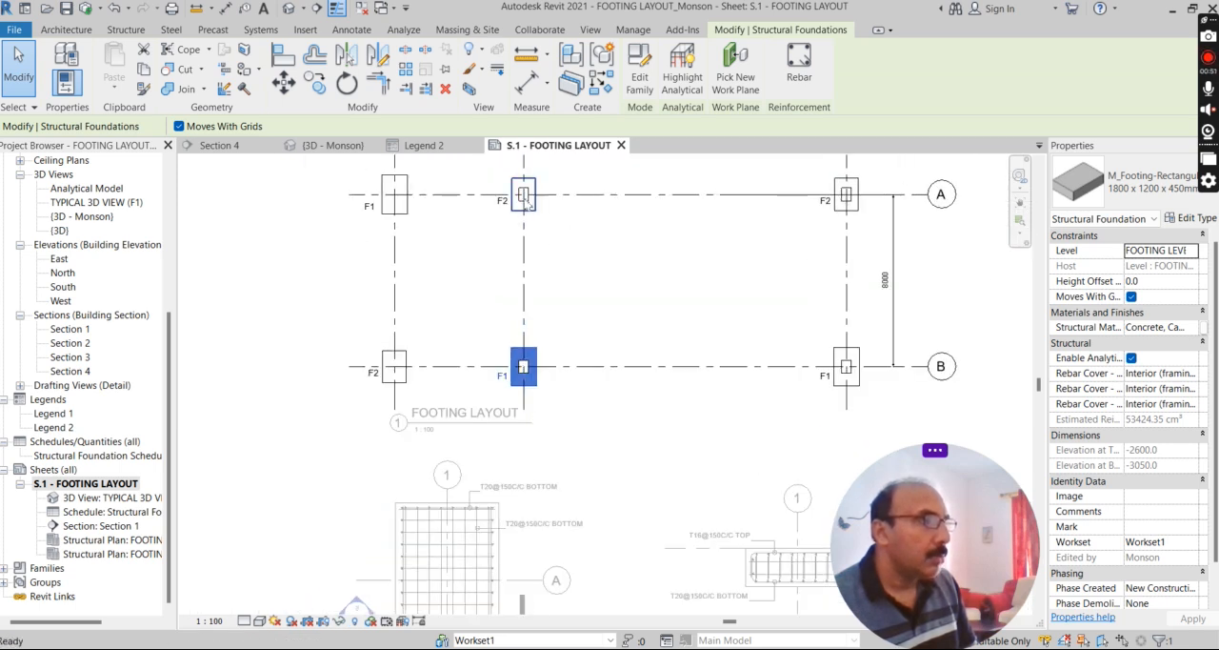
{"action": "left_click", "coordinate": [554, 211]}
{"action": "scroll", "coordinate": [534, 202], "scroll_direction": "up", "scroll_amount": 5}
{"action": "scroll", "coordinate": [613, 248], "scroll_direction": "down", "scroll_amount": 5}
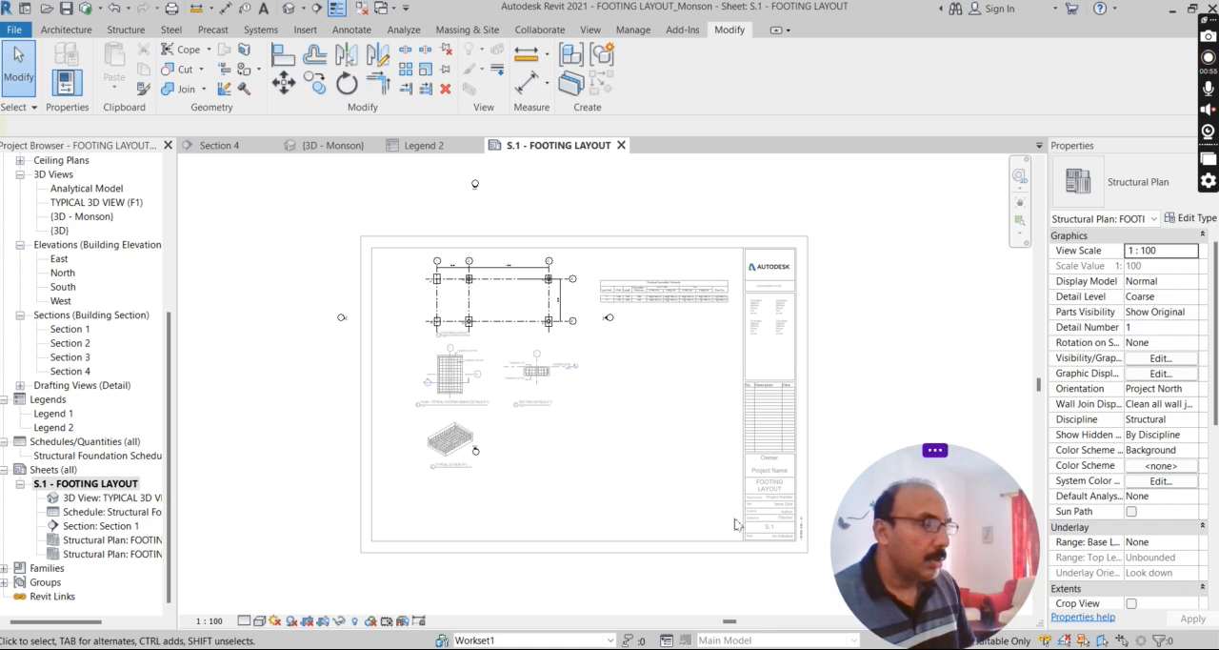
{"action": "scroll", "coordinate": [734, 523], "scroll_direction": "up", "scroll_amount": 2}
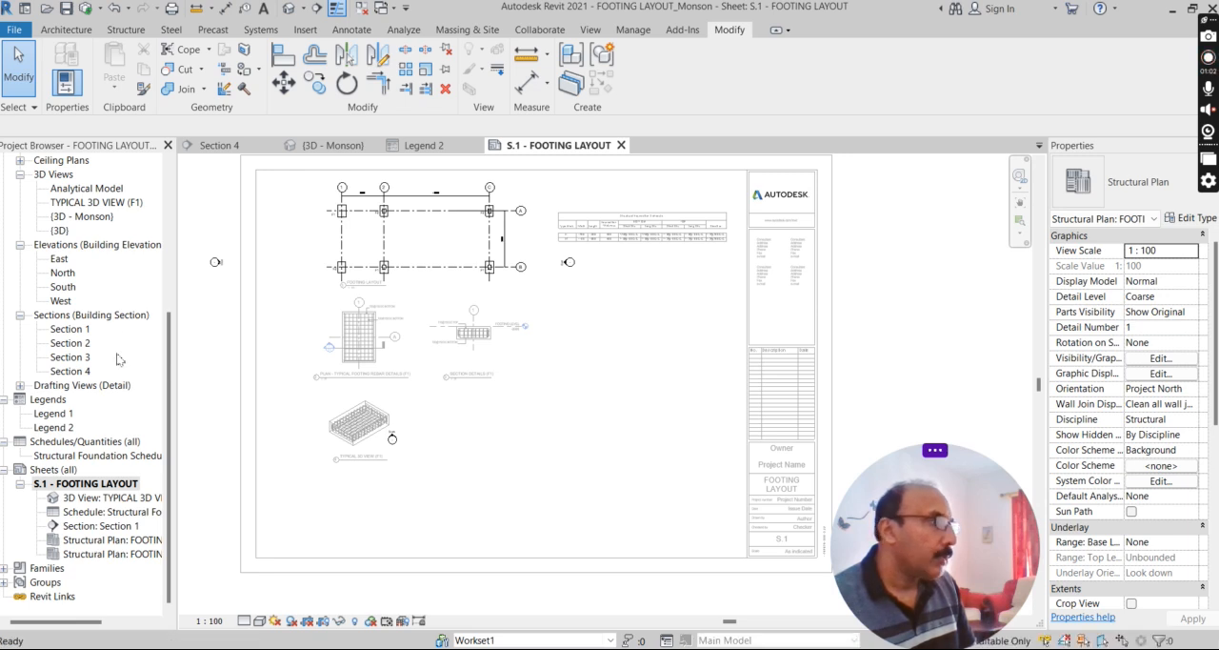
{"action": "left_click_drag", "start_coordinate": [169, 352], "coordinate": [174, 242]}
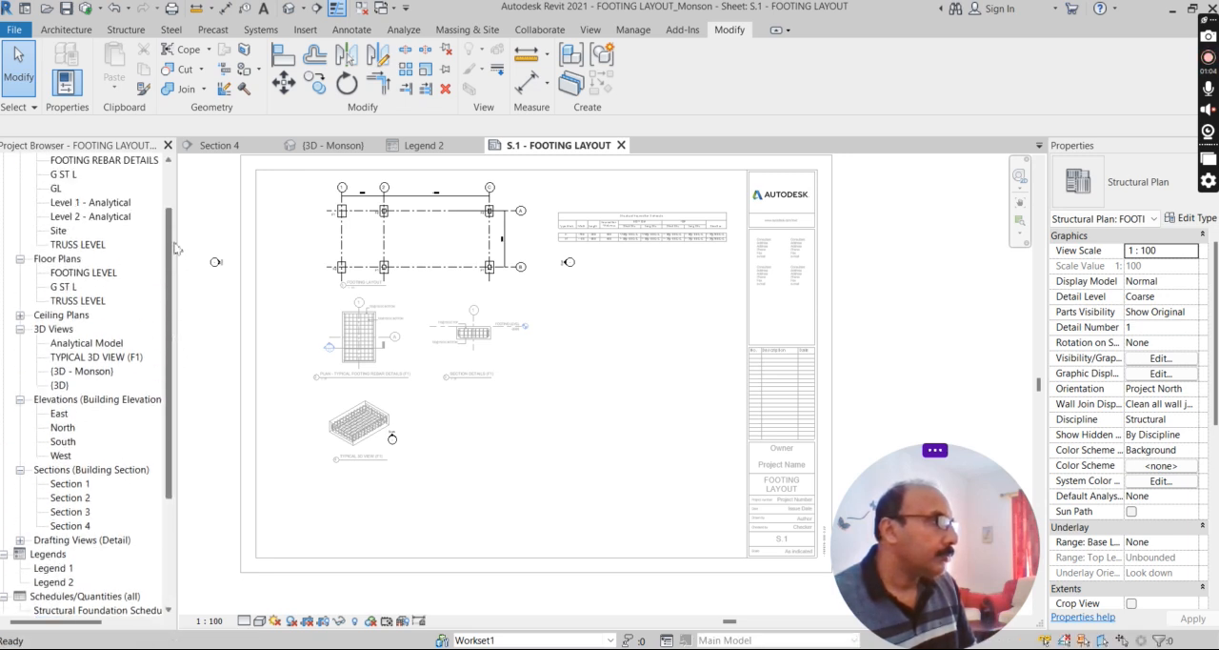
Switch to the Legend 2 view and examine the truss ridge, sheeting, purlins, web members and rafters.
{"action": "left_click", "coordinate": [439, 148]}
{"action": "scroll", "coordinate": [389, 345], "scroll_direction": "up", "scroll_amount": 5}
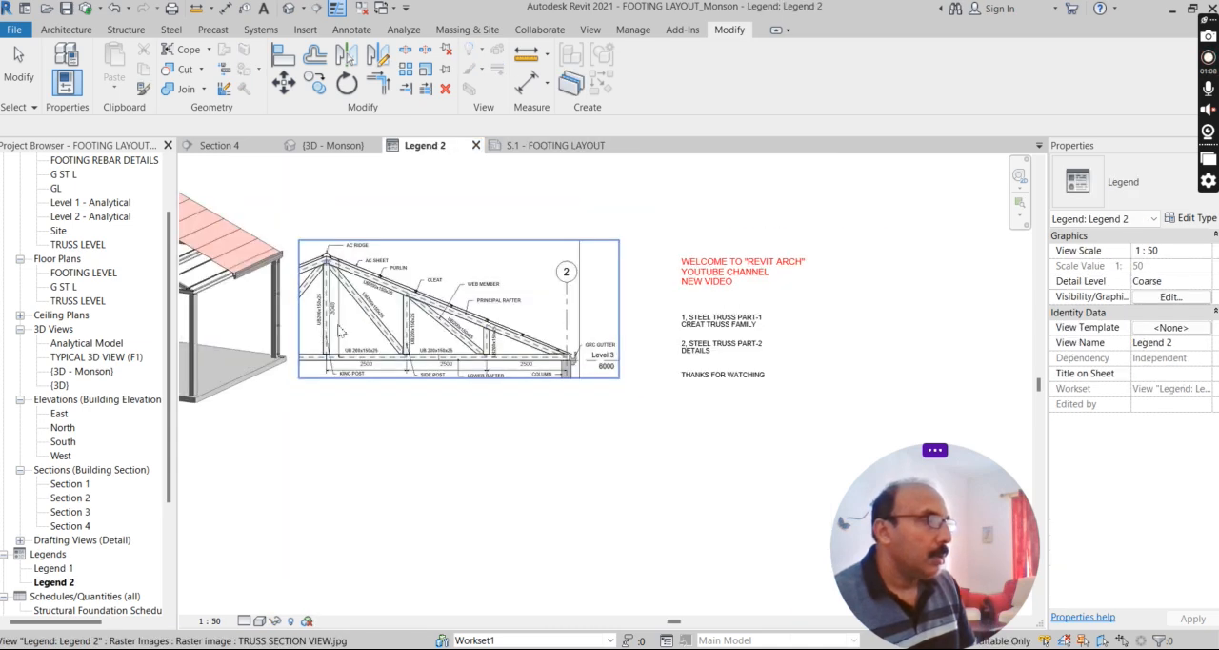
{"action": "scroll", "coordinate": [516, 370], "scroll_direction": "down", "scroll_amount": 2}
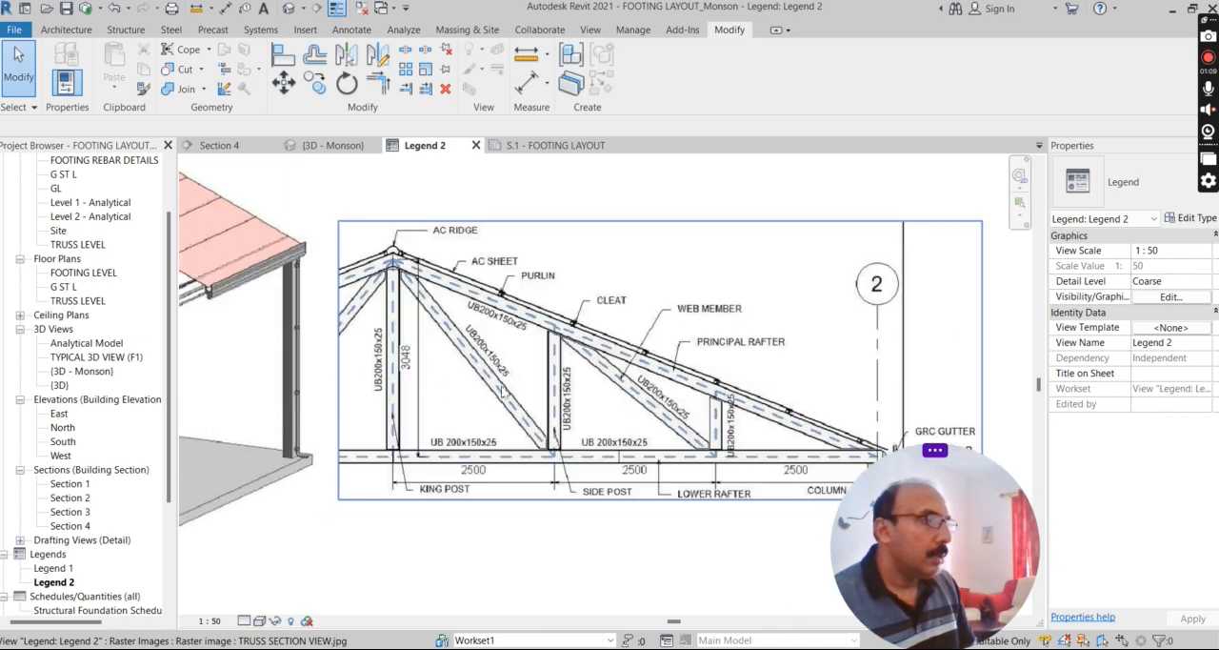
{"action": "scroll", "coordinate": [436, 441], "scroll_direction": "up", "scroll_amount": 2}
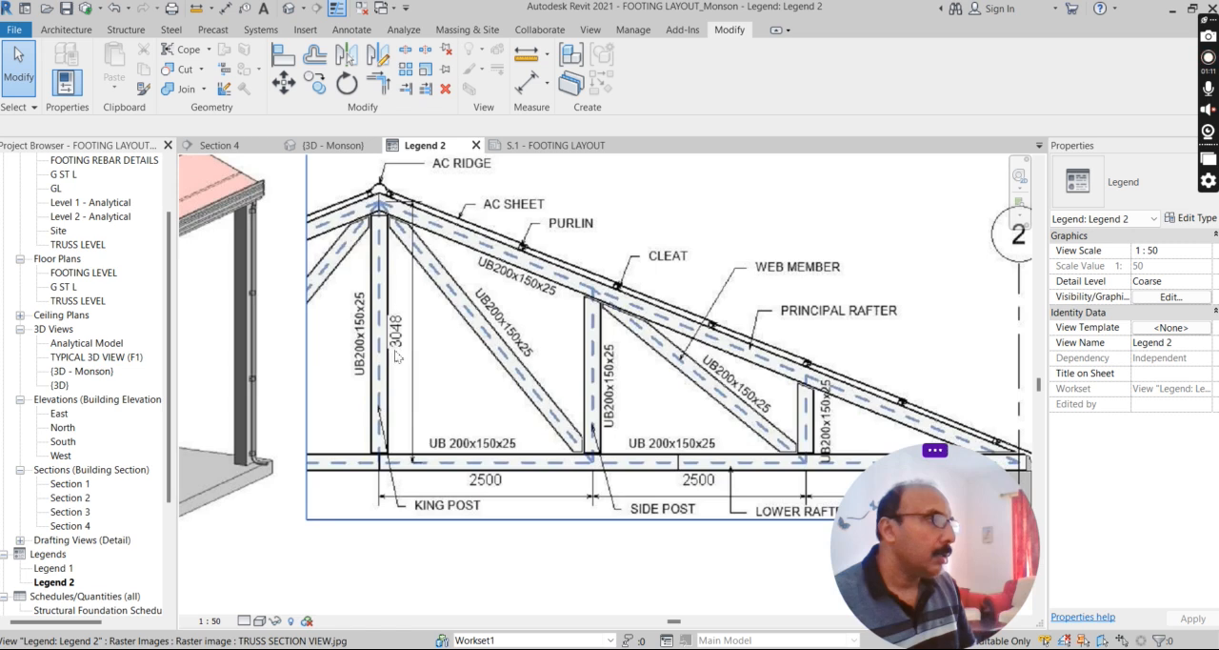
{"action": "scroll", "coordinate": [398, 355], "scroll_direction": "up", "scroll_amount": 4}
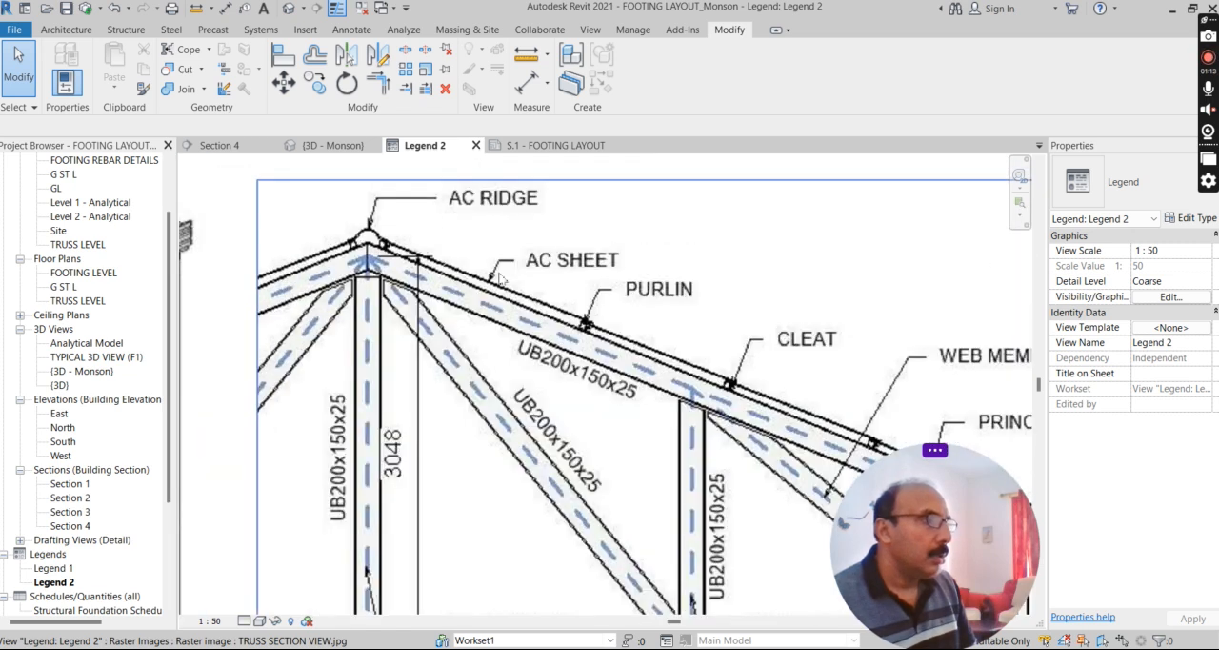
{"action": "scroll", "coordinate": [594, 314], "scroll_direction": "down", "scroll_amount": 1}
{"action": "scroll", "coordinate": [601, 321], "scroll_direction": "up", "scroll_amount": 1}
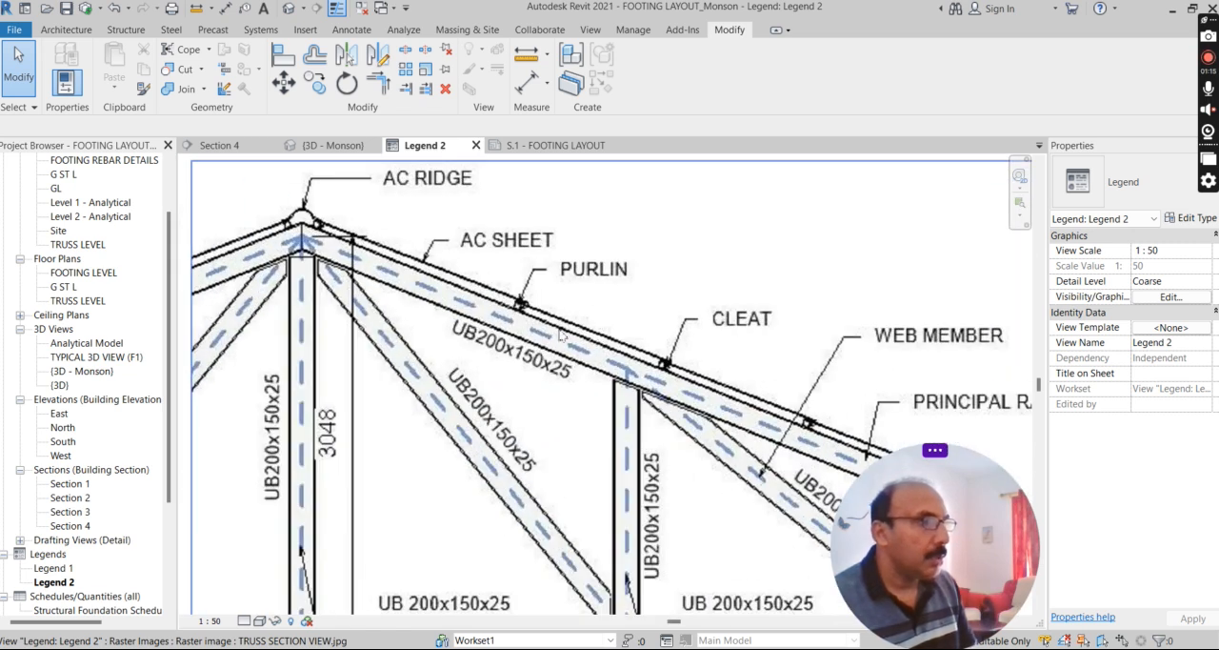
{"action": "scroll", "coordinate": [538, 333], "scroll_direction": "down", "scroll_amount": 4}
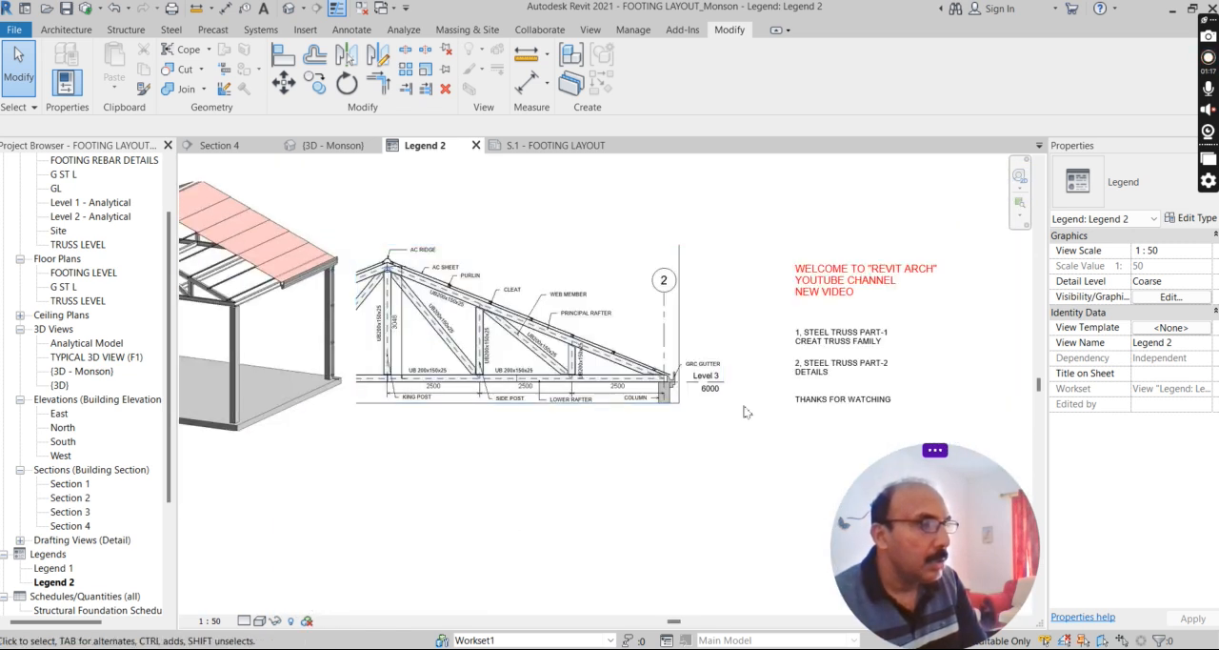
Examine the truss end detail in the section image, including the GRC gutter, column and Level 3.
{"action": "scroll", "coordinate": [601, 363], "scroll_direction": "up", "scroll_amount": 6}
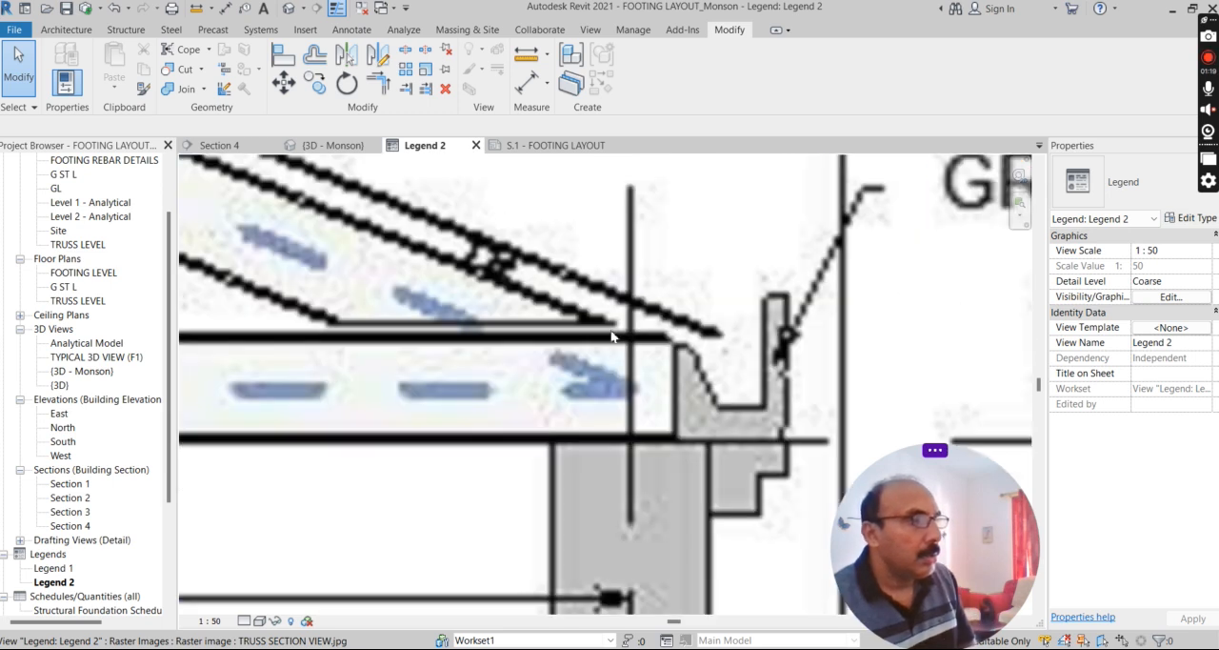
{"action": "scroll", "coordinate": [703, 385], "scroll_direction": "down", "scroll_amount": 4}
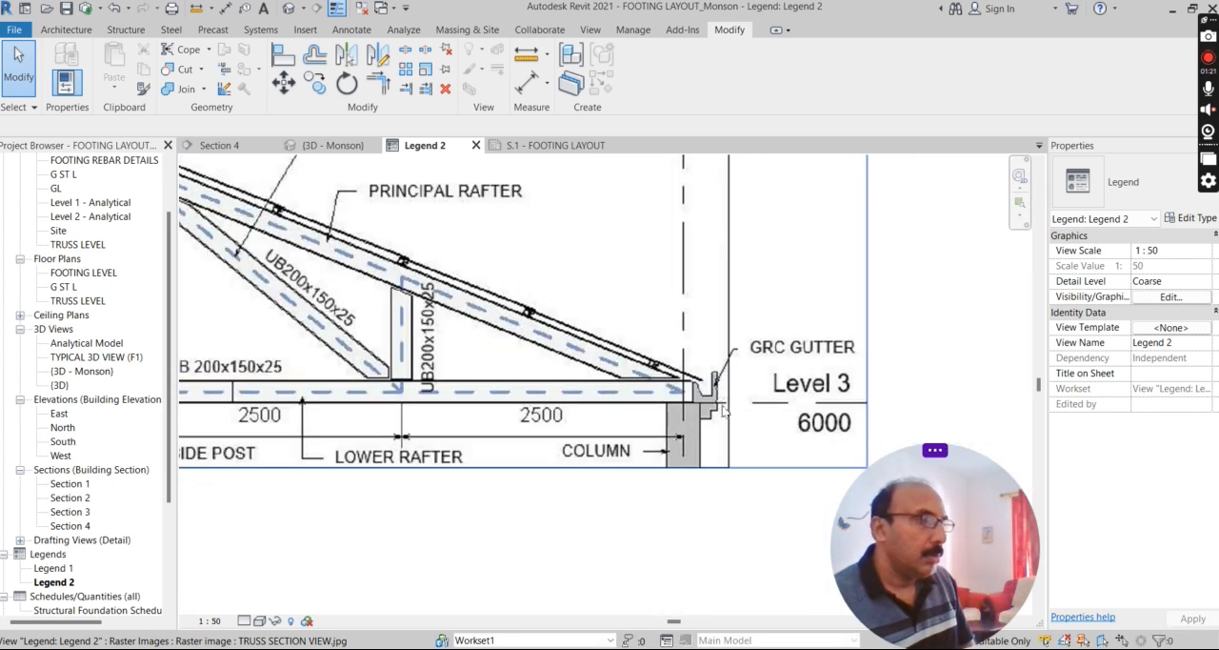
{"action": "scroll", "coordinate": [725, 413], "scroll_direction": "up", "scroll_amount": 1}
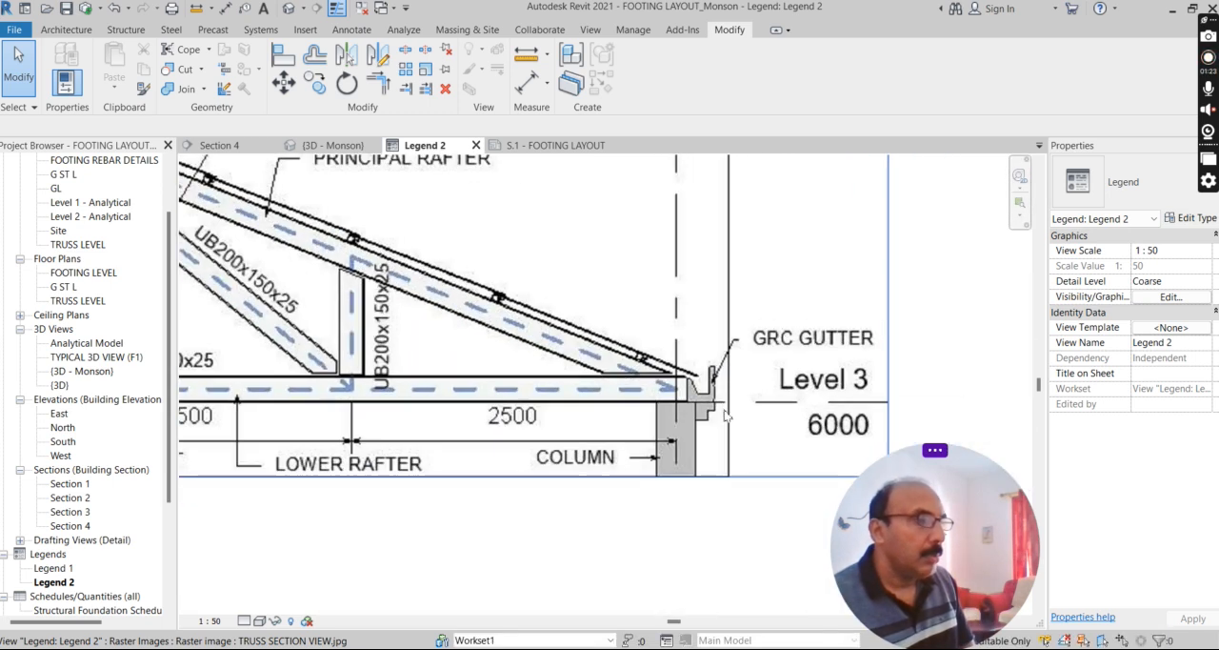
{"action": "scroll", "coordinate": [702, 379], "scroll_direction": "up", "scroll_amount": 1}
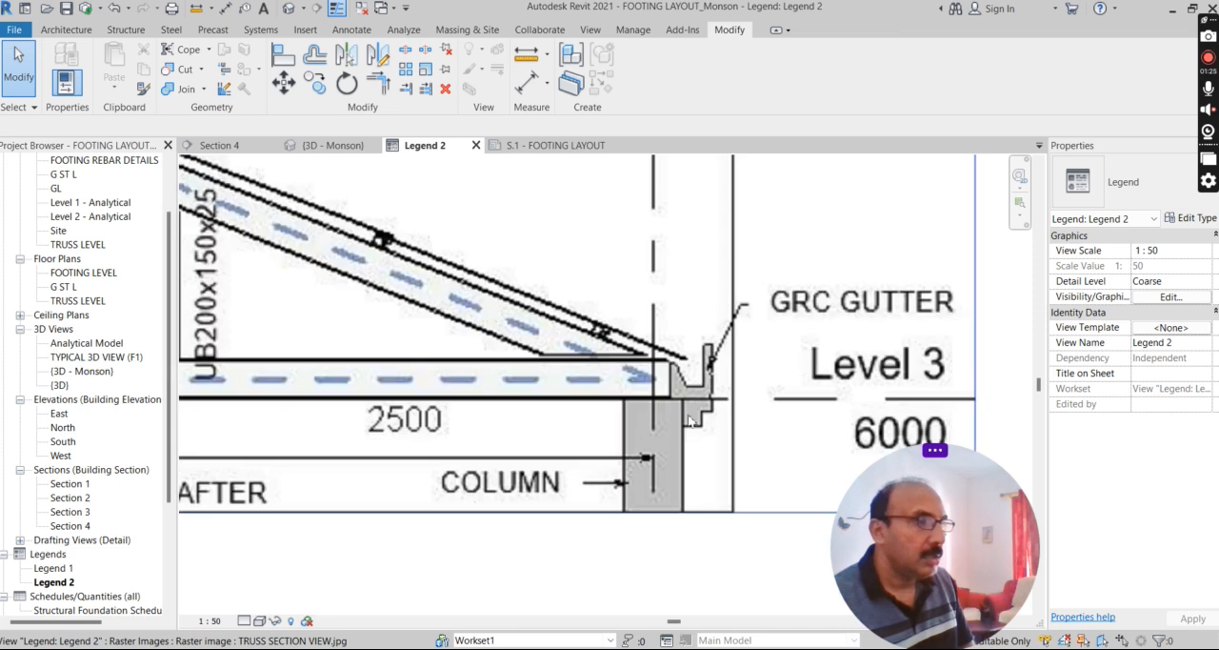
{"action": "scroll", "coordinate": [693, 415], "scroll_direction": "down", "scroll_amount": 2}
{"action": "scroll", "coordinate": [700, 409], "scroll_direction": "up", "scroll_amount": 1}
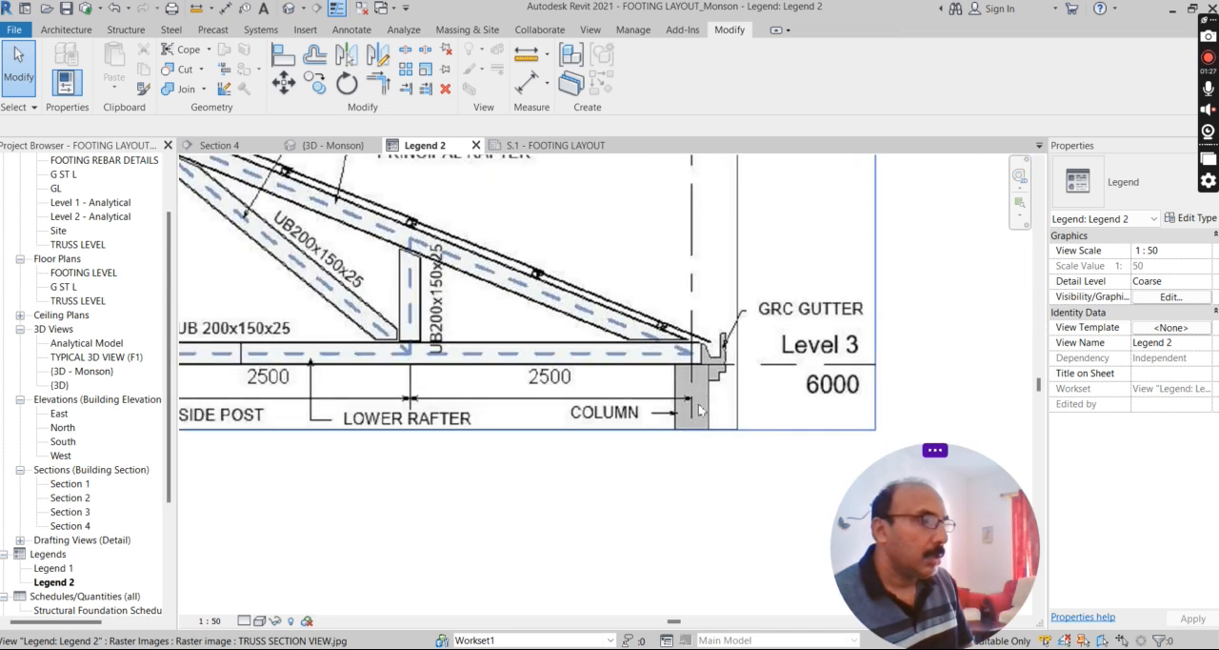
{"action": "scroll", "coordinate": [719, 382], "scroll_direction": "down", "scroll_amount": 2}
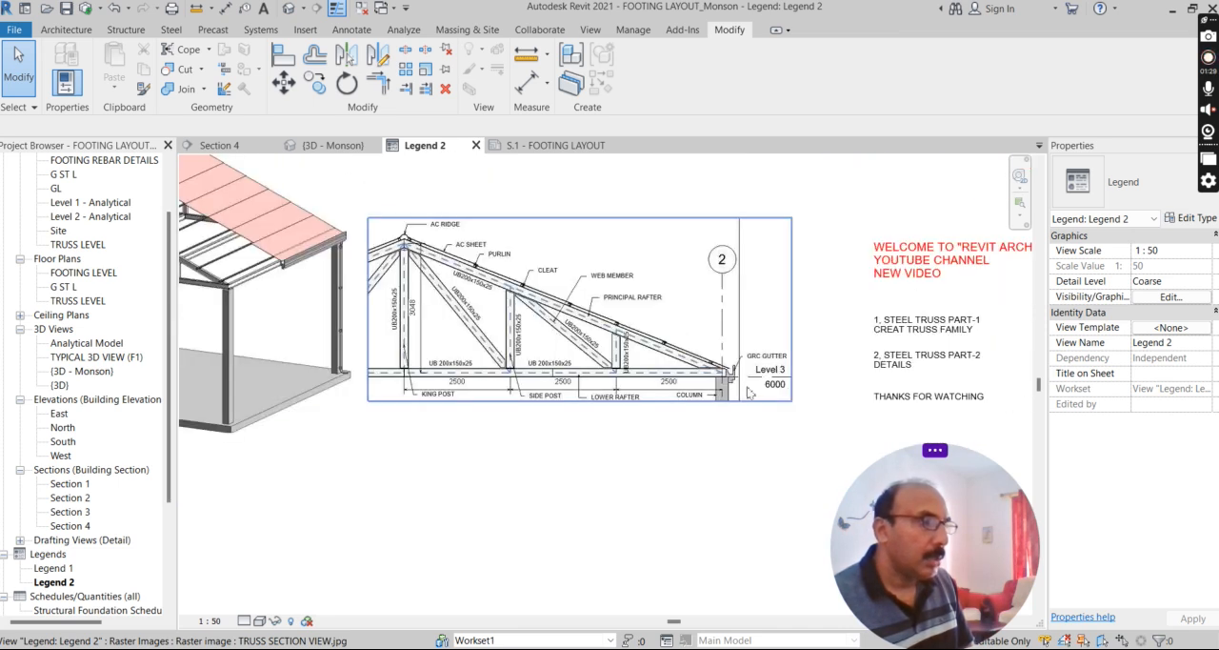
Review the overall truss section image together with the video topic notes beside it.
{"action": "scroll", "coordinate": [598, 383], "scroll_direction": "up", "scroll_amount": 2}
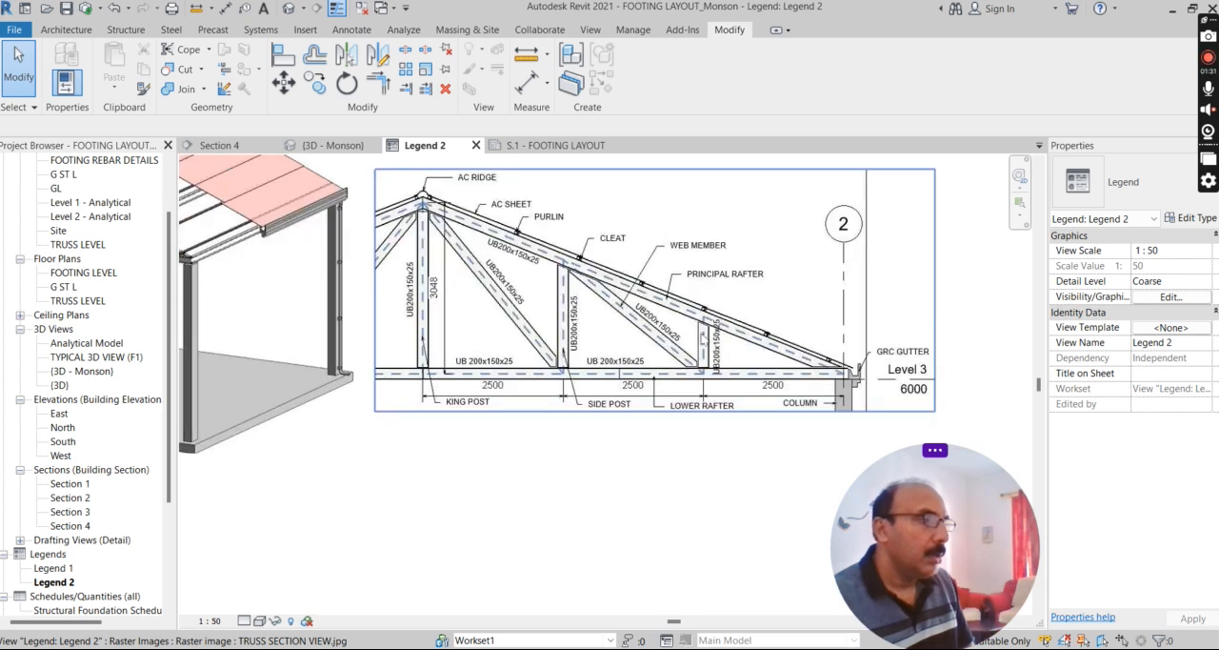
{"action": "scroll", "coordinate": [440, 291], "scroll_direction": "down", "scroll_amount": 1}
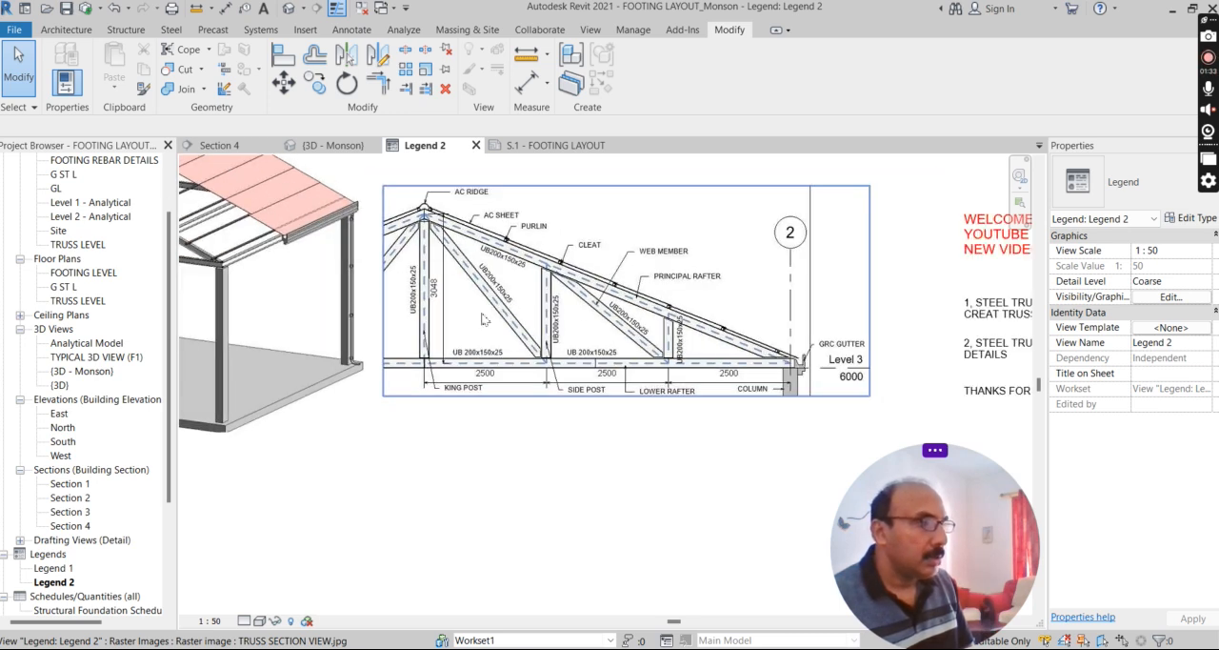
{"action": "scroll", "coordinate": [484, 320], "scroll_direction": "down", "scroll_amount": 1}
{"action": "scroll", "coordinate": [932, 294], "scroll_direction": "up", "scroll_amount": 1}
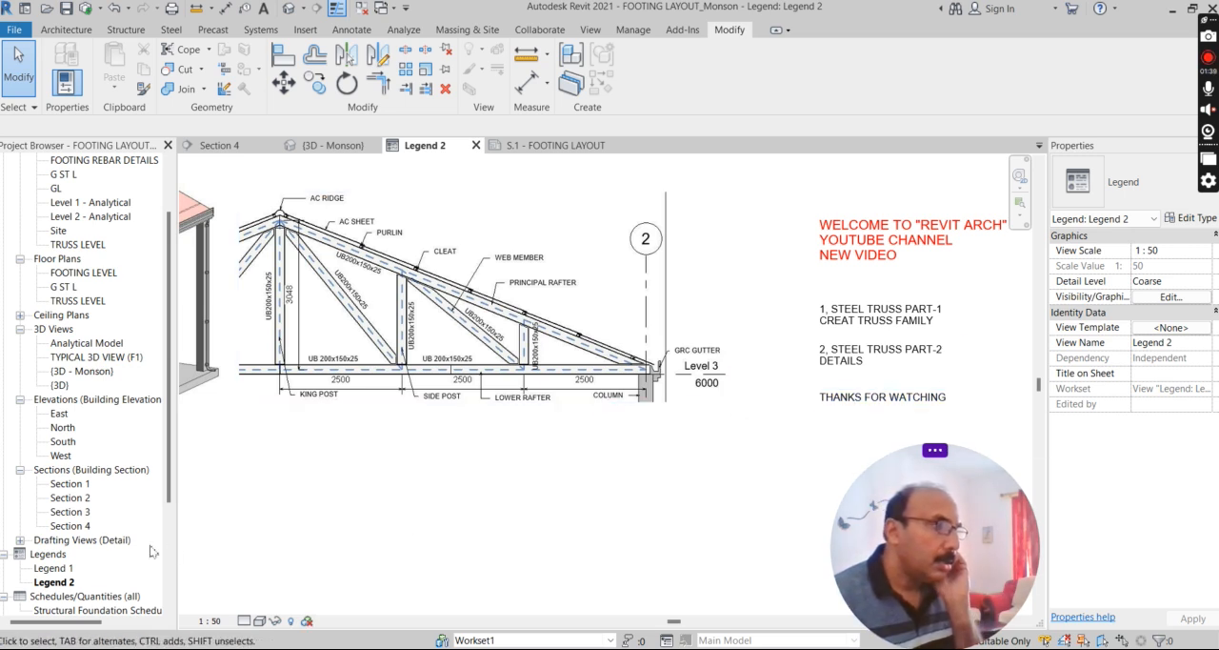
Open the Legend 1 view and view the LIKE, COMMENT, SHARE and SUBSCRIBE image.
{"action": "double_click", "coordinate": [53, 569]}
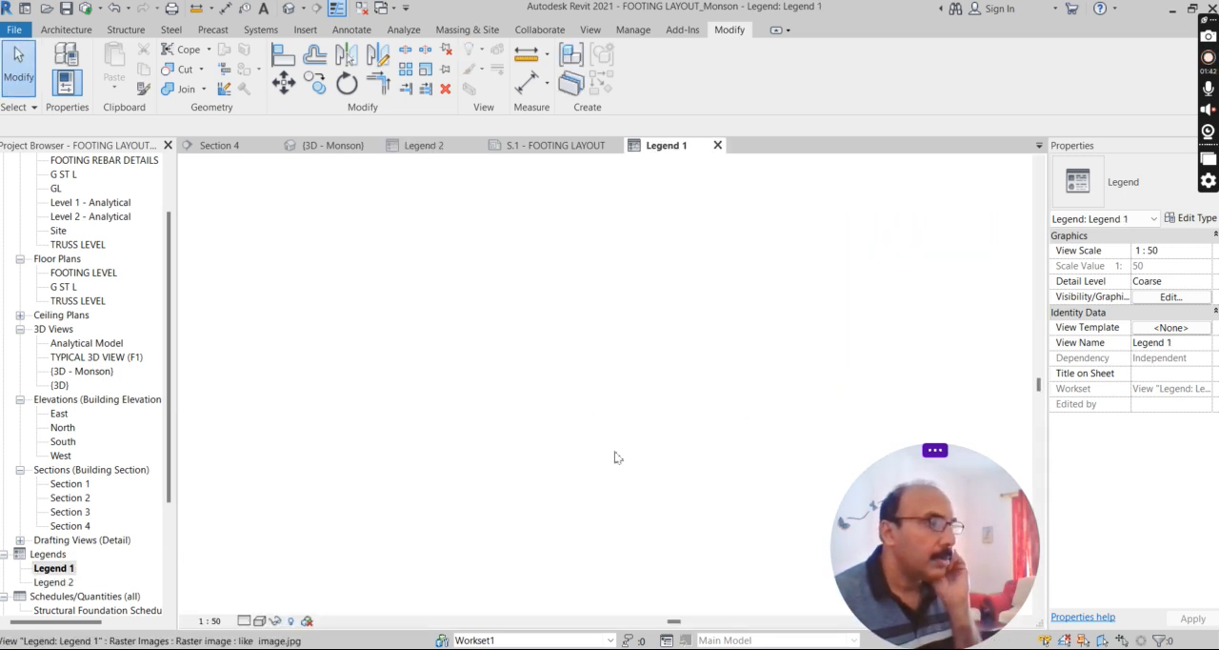
{"action": "scroll", "coordinate": [462, 337], "scroll_direction": "down", "scroll_amount": 2}
{"action": "scroll", "coordinate": [584, 477], "scroll_direction": "up", "scroll_amount": 2}
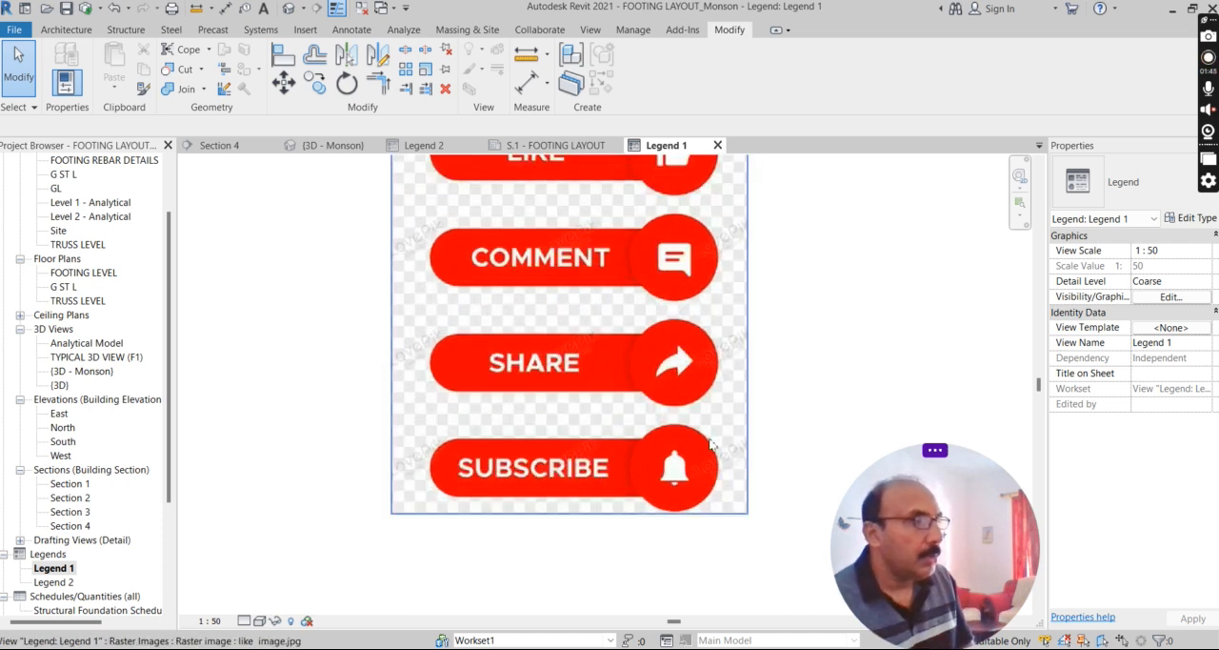
{"action": "scroll", "coordinate": [706, 445], "scroll_direction": "down", "scroll_amount": 1}
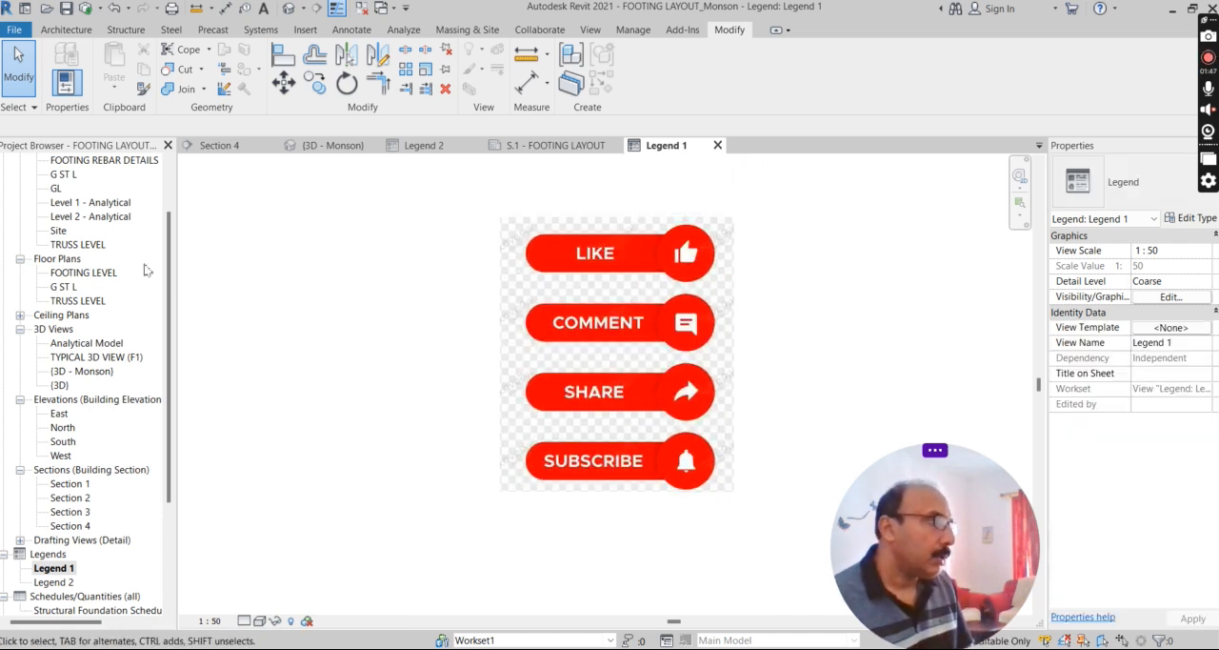
Open the TRUSS LEVEL structural plan and view the truss layout with its notes.
{"action": "double_click", "coordinate": [81, 245]}
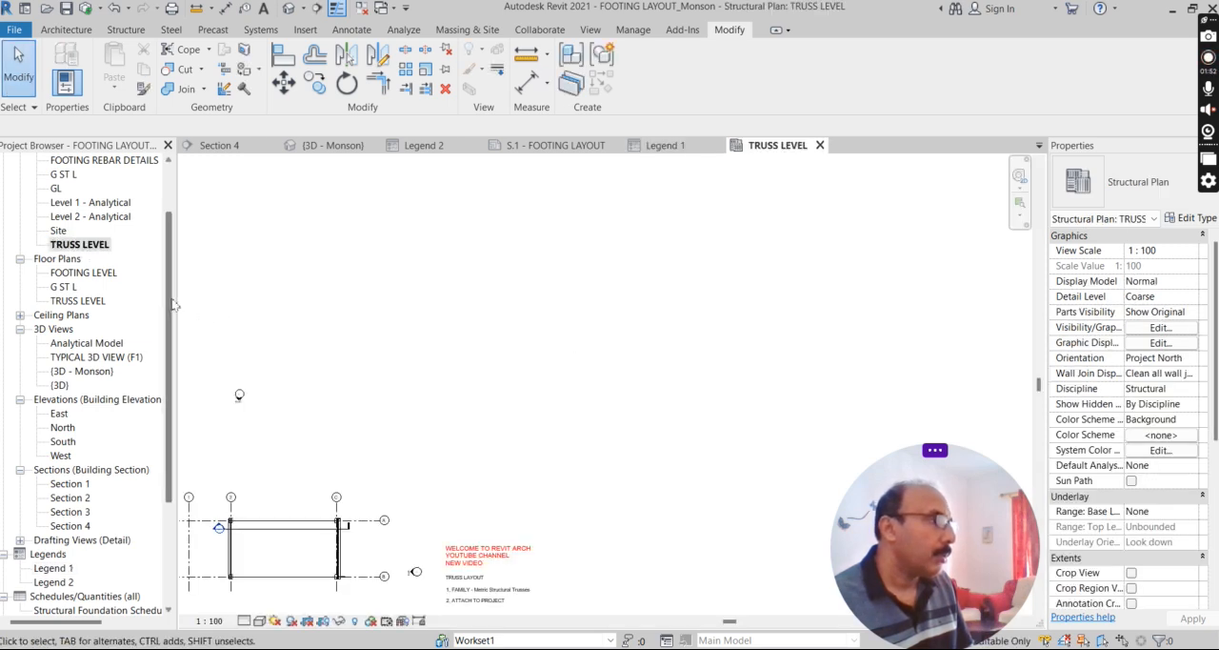
{"action": "scroll", "coordinate": [165, 282], "scroll_direction": "up", "scroll_amount": 1}
{"action": "left_click_drag", "start_coordinate": [167, 282], "coordinate": [166, 301]}
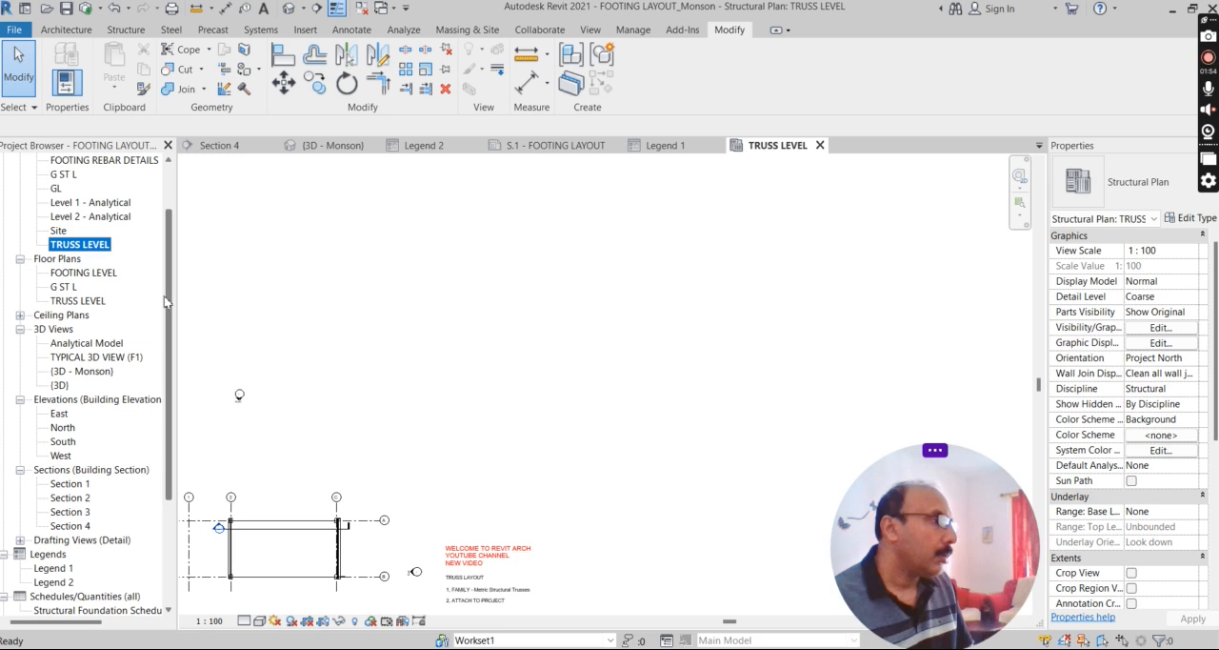
Switch to the 3D view named after the user and examine the tiled roof slope from above.
{"action": "double_click", "coordinate": [100, 371]}
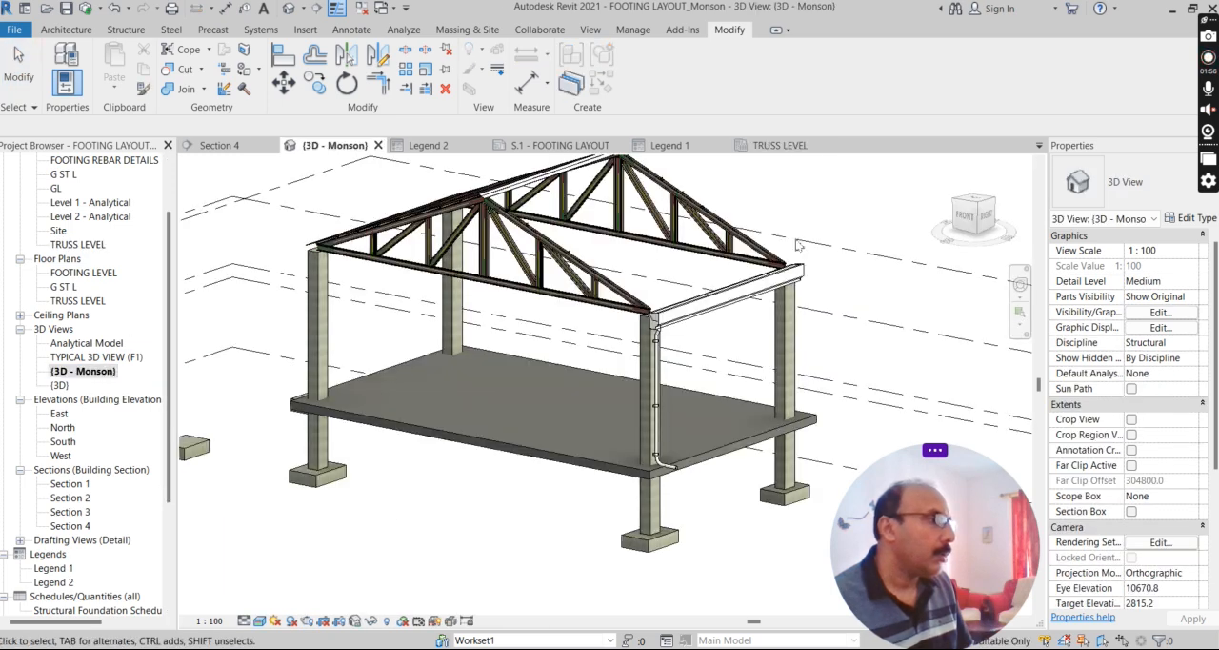
{"action": "middle_click_drag", "start_coordinate": [699, 306], "coordinate": [620, 245], "text": "shift"}
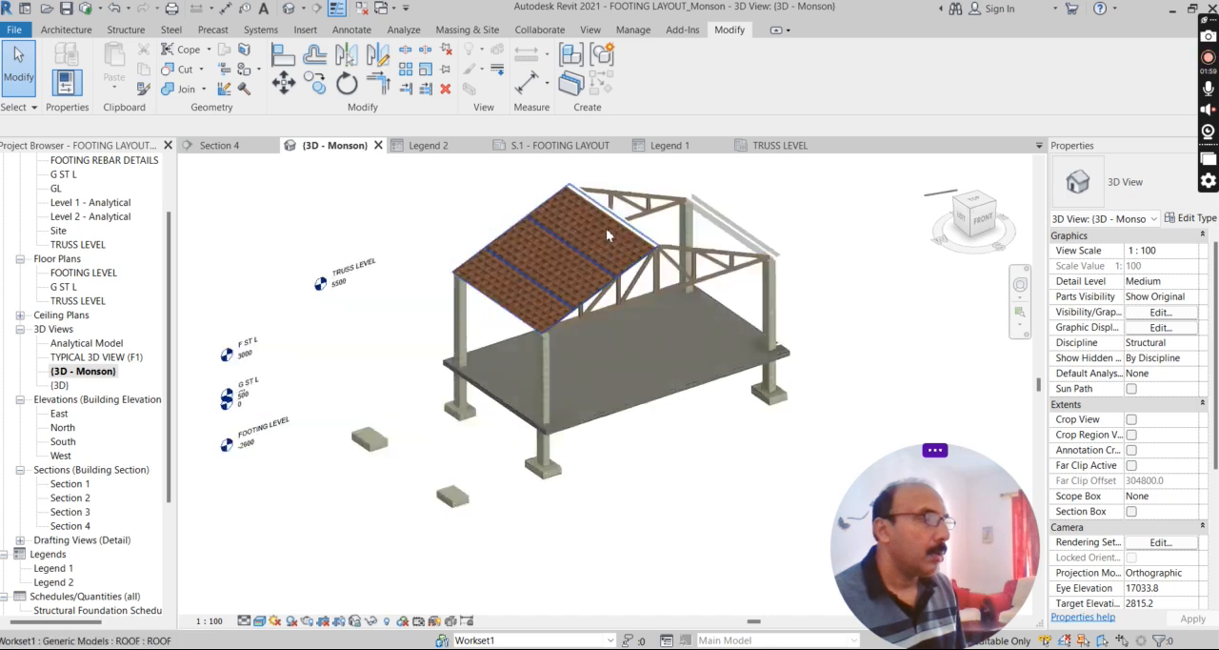
{"action": "scroll", "coordinate": [619, 245], "scroll_direction": "up", "scroll_amount": 5}
{"action": "scroll", "coordinate": [659, 333], "scroll_direction": "up", "scroll_amount": 3}
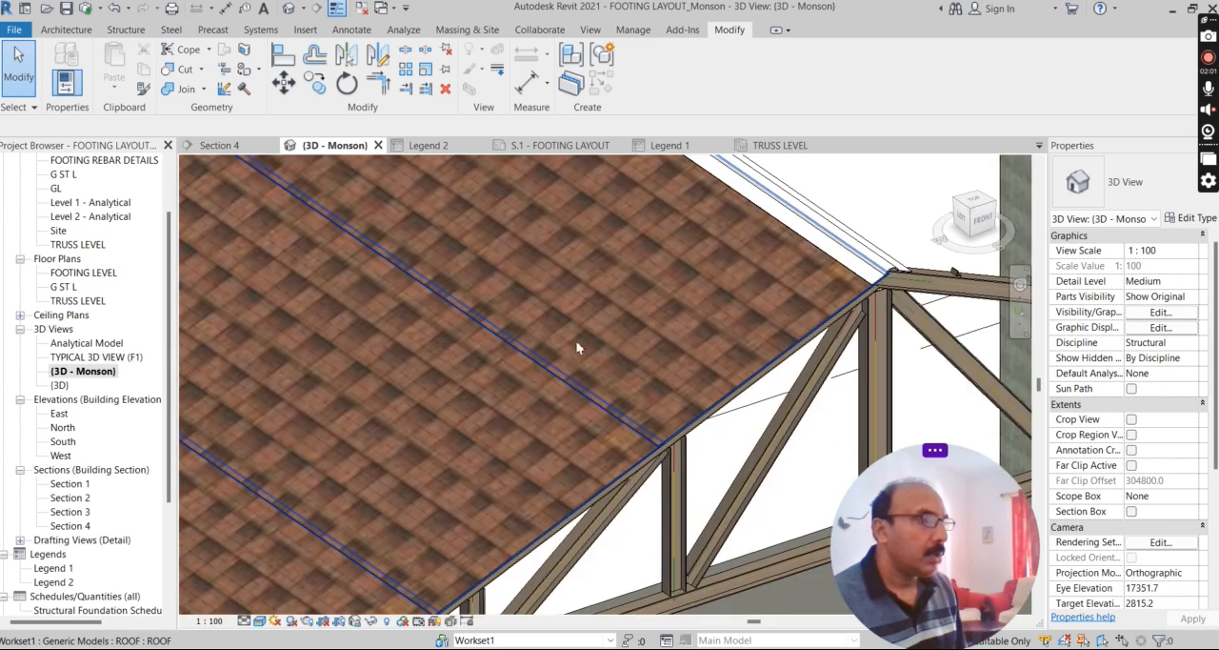
{"action": "scroll", "coordinate": [576, 348], "scroll_direction": "down", "scroll_amount": 8}
Examine the underside of the tiled roof, its purlins and the truss members from below.
{"action": "middle_click_drag", "start_coordinate": [583, 485], "coordinate": [503, 223], "text": "shift"}
{"action": "scroll", "coordinate": [517, 412], "scroll_direction": "up", "scroll_amount": 5}
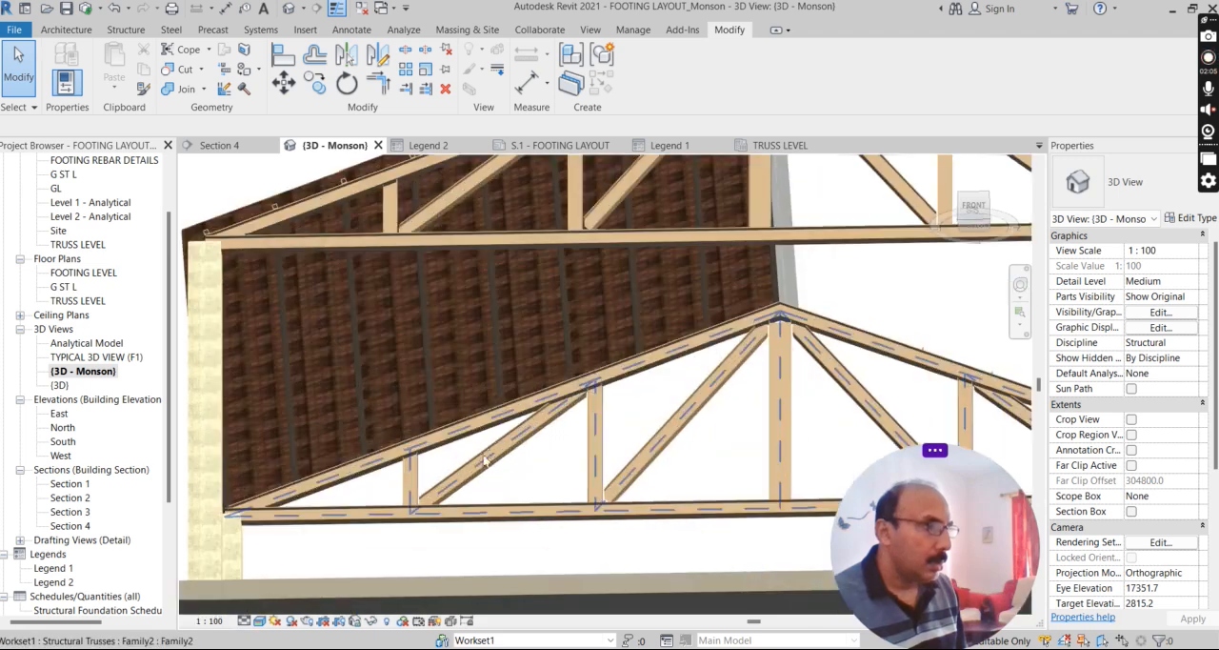
{"action": "scroll", "coordinate": [473, 405], "scroll_direction": "down", "scroll_amount": 2}
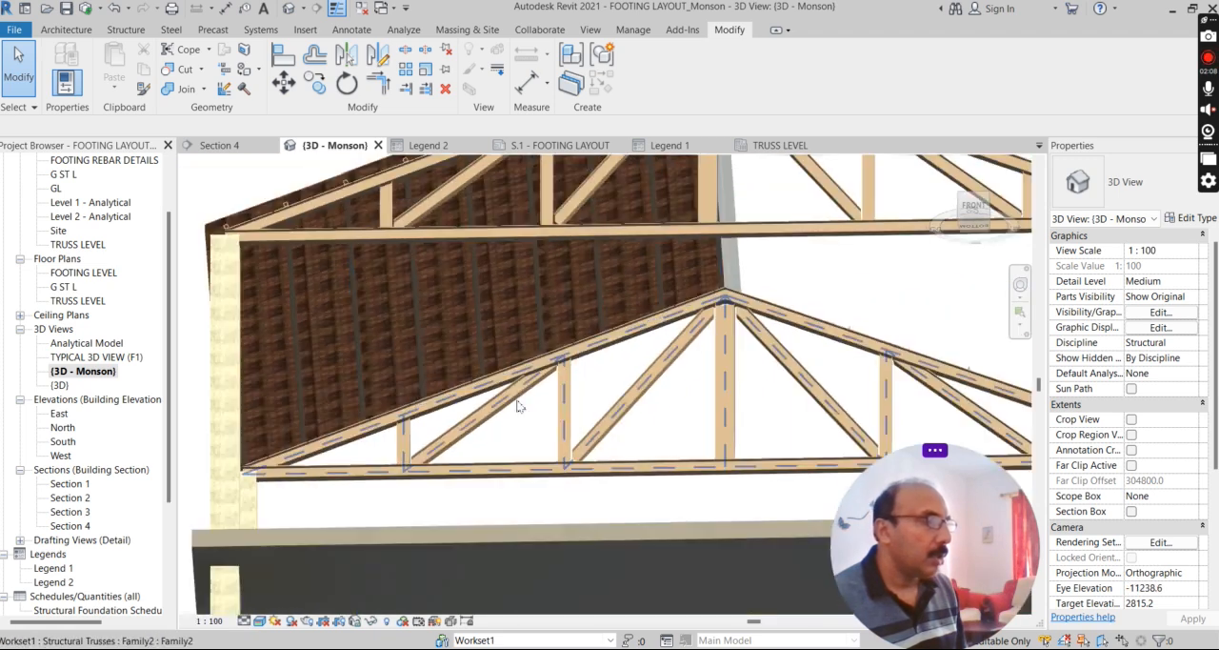
{"action": "middle_click_drag", "start_coordinate": [519, 406], "coordinate": [422, 410], "text": "shift"}
{"action": "scroll", "coordinate": [590, 400], "scroll_direction": "down", "scroll_amount": 3}
{"action": "middle_click_drag", "start_coordinate": [591, 400], "coordinate": [552, 514], "text": "shift"}
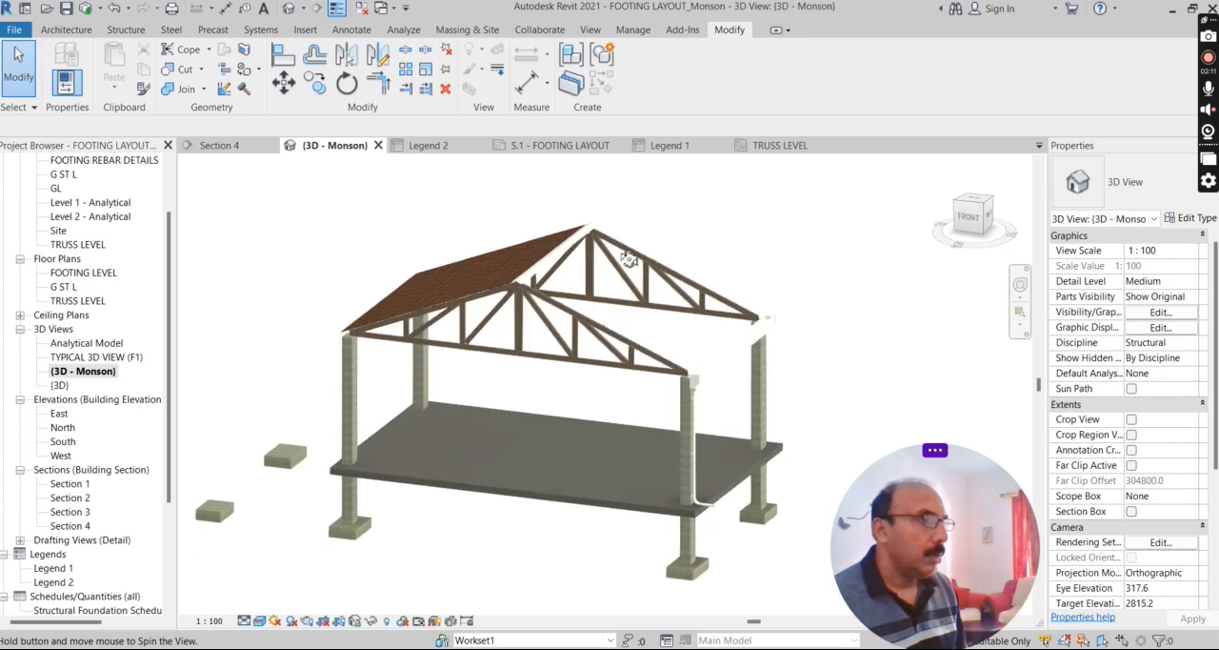
Open the family of the front steel truss for editing.
{"action": "scroll", "coordinate": [664, 287], "scroll_direction": "up", "scroll_amount": 5}
{"action": "scroll", "coordinate": [516, 291], "scroll_direction": "down", "scroll_amount": 3}
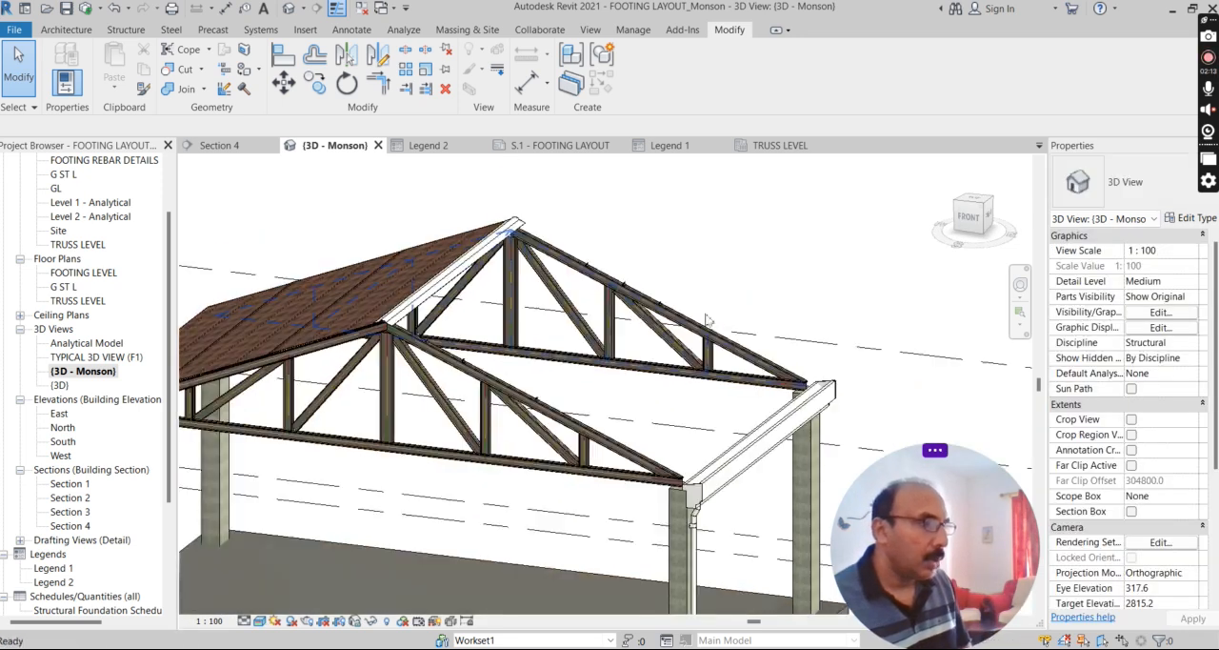
{"action": "scroll", "coordinate": [467, 447], "scroll_direction": "up", "scroll_amount": 5}
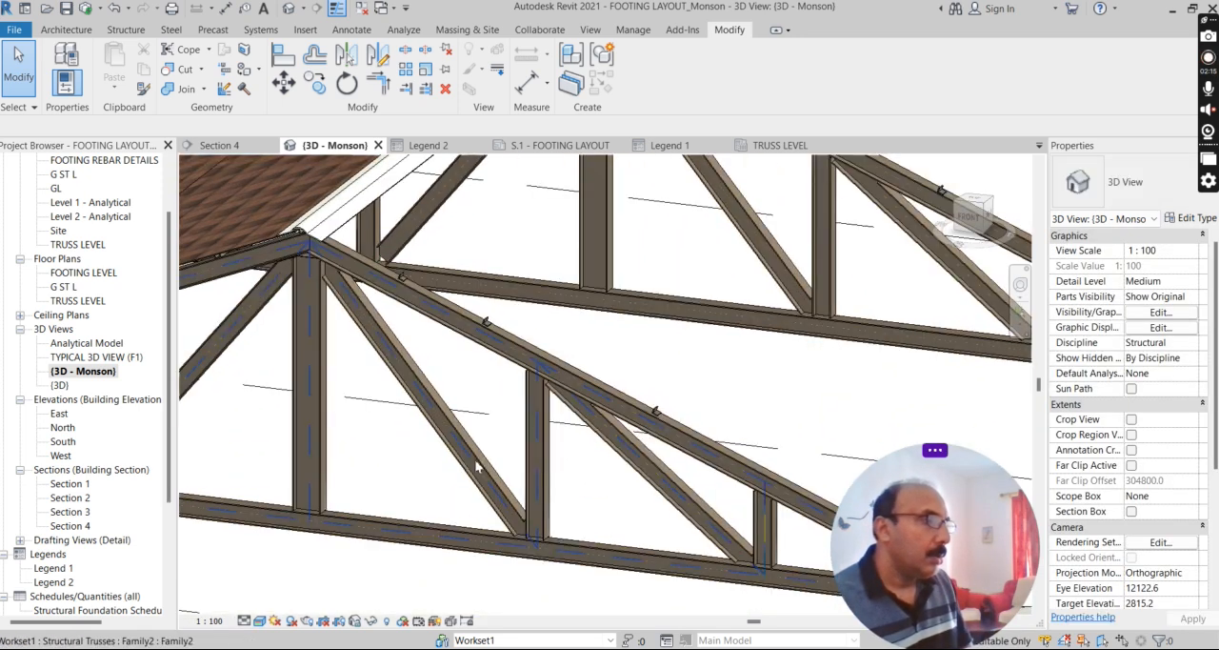
{"action": "left_click", "coordinate": [476, 465]}
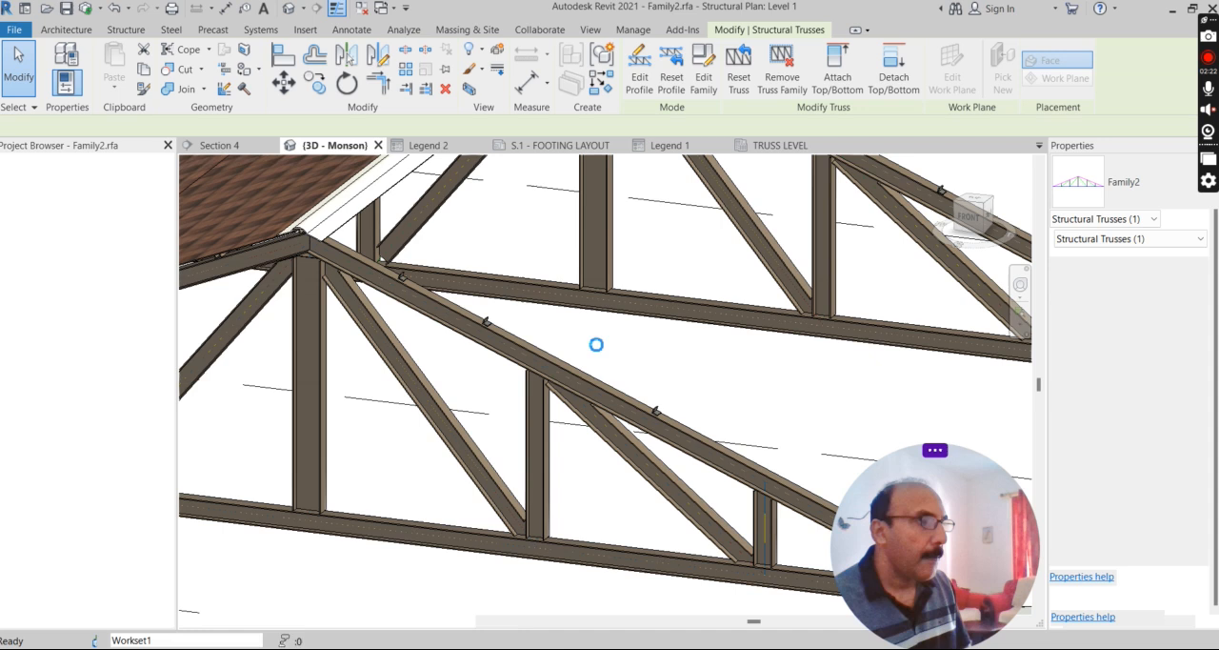
{"action": "scroll", "coordinate": [758, 467], "scroll_direction": "up", "scroll_amount": 3}
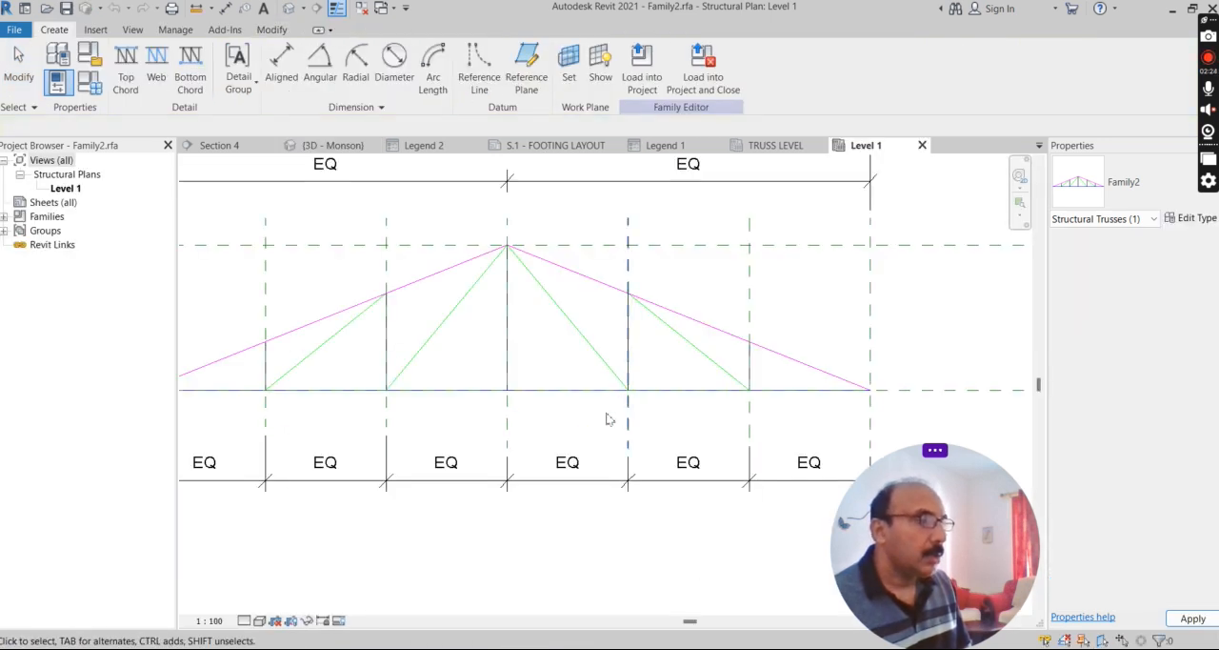
Examine the truss family's chord and web lines and equal spacing dimensions, and close the family.
{"action": "scroll", "coordinate": [628, 381], "scroll_direction": "down", "scroll_amount": 1}
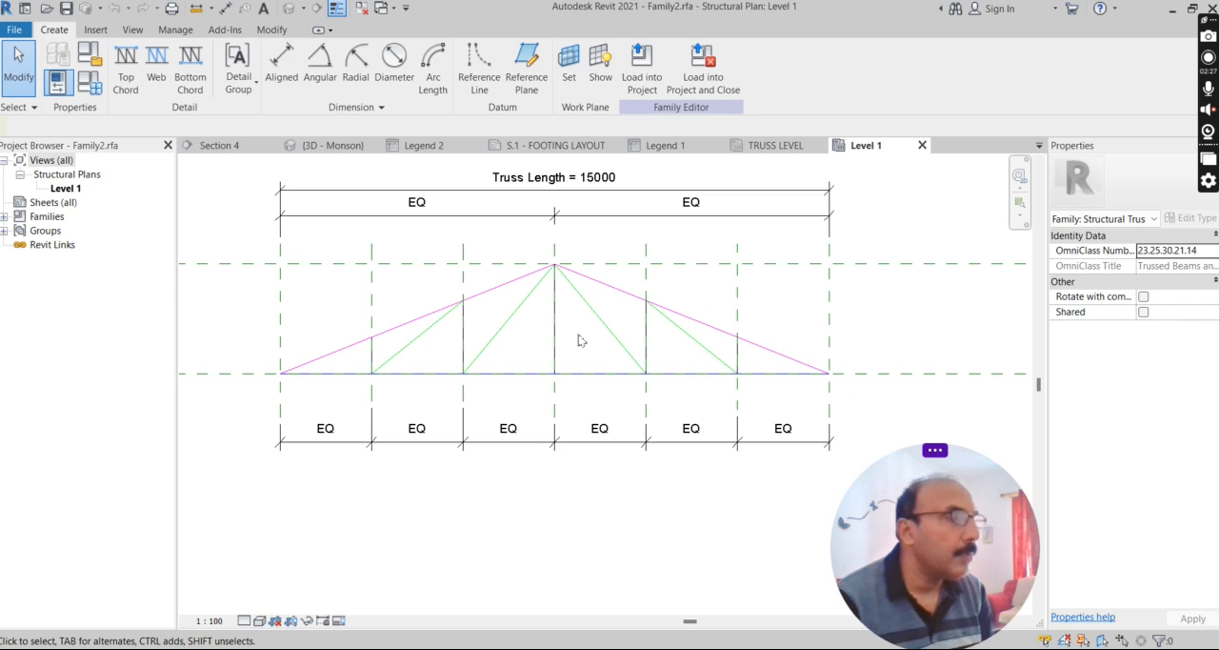
{"action": "scroll", "coordinate": [528, 409], "scroll_direction": "down", "scroll_amount": 1}
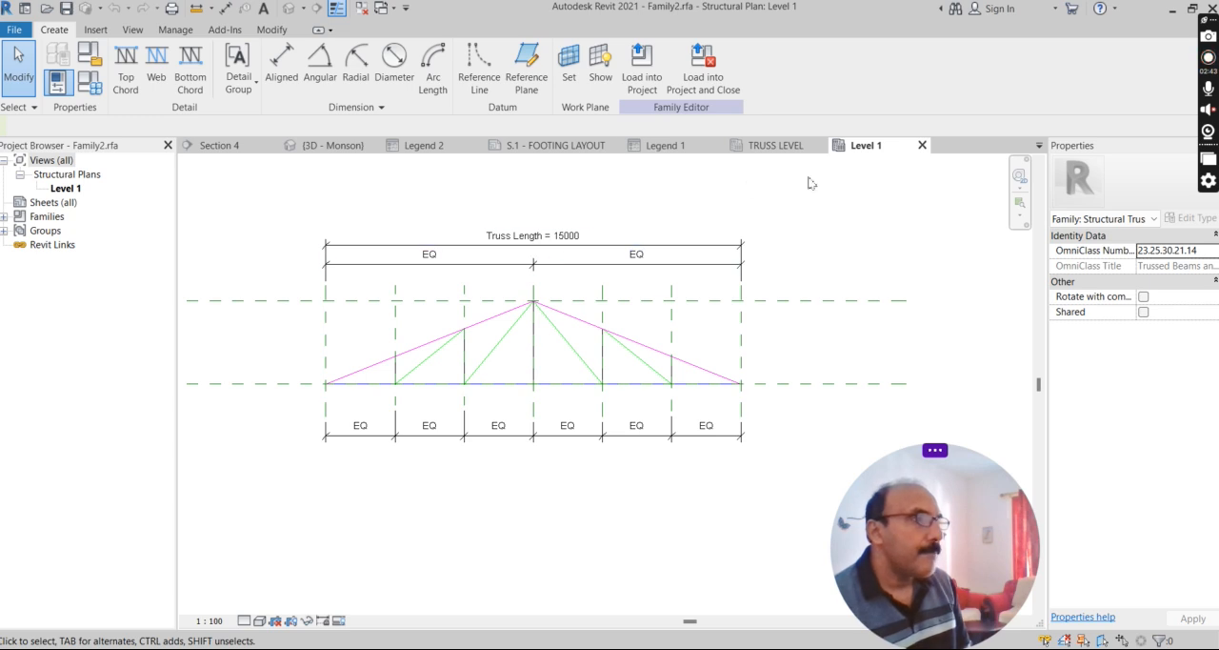
{"action": "left_click", "coordinate": [922, 146]}
{"action": "left_click", "coordinate": [647, 335]}
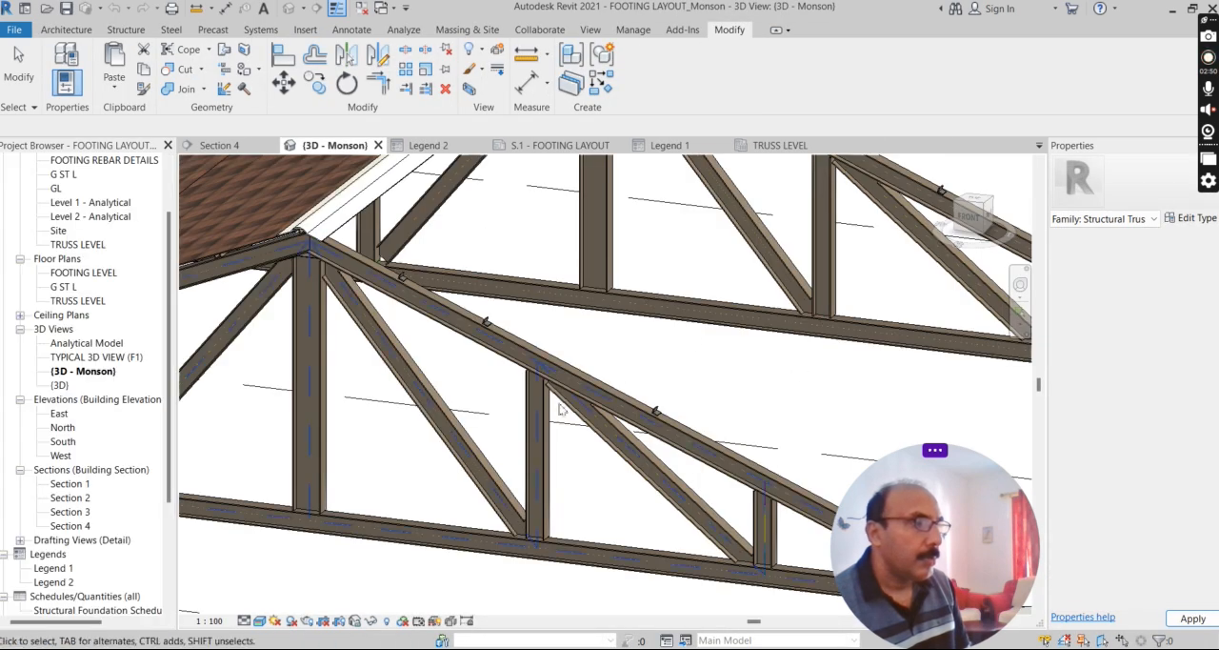
Hide the structural framing member beneath the ridge cap in the 3D view as a single element.
{"action": "scroll", "coordinate": [719, 361], "scroll_direction": "down", "scroll_amount": 3}
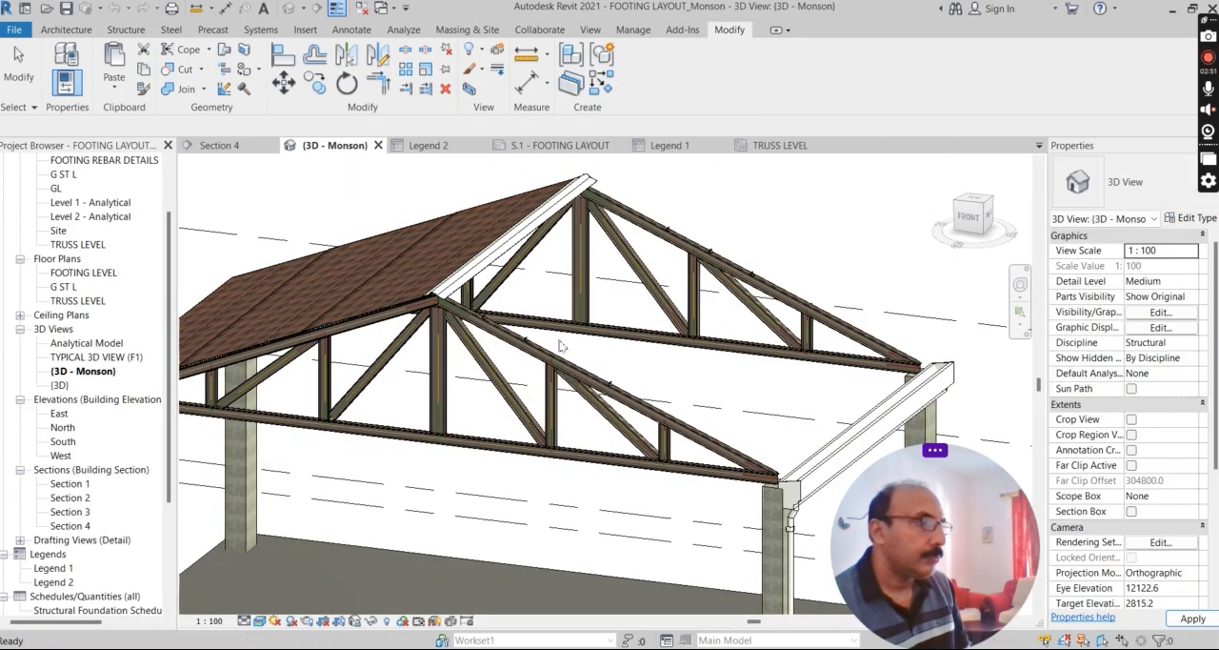
{"action": "scroll", "coordinate": [491, 351], "scroll_direction": "down", "scroll_amount": 1}
{"action": "scroll", "coordinate": [461, 305], "scroll_direction": "up", "scroll_amount": 2}
{"action": "scroll", "coordinate": [455, 345], "scroll_direction": "up", "scroll_amount": 3}
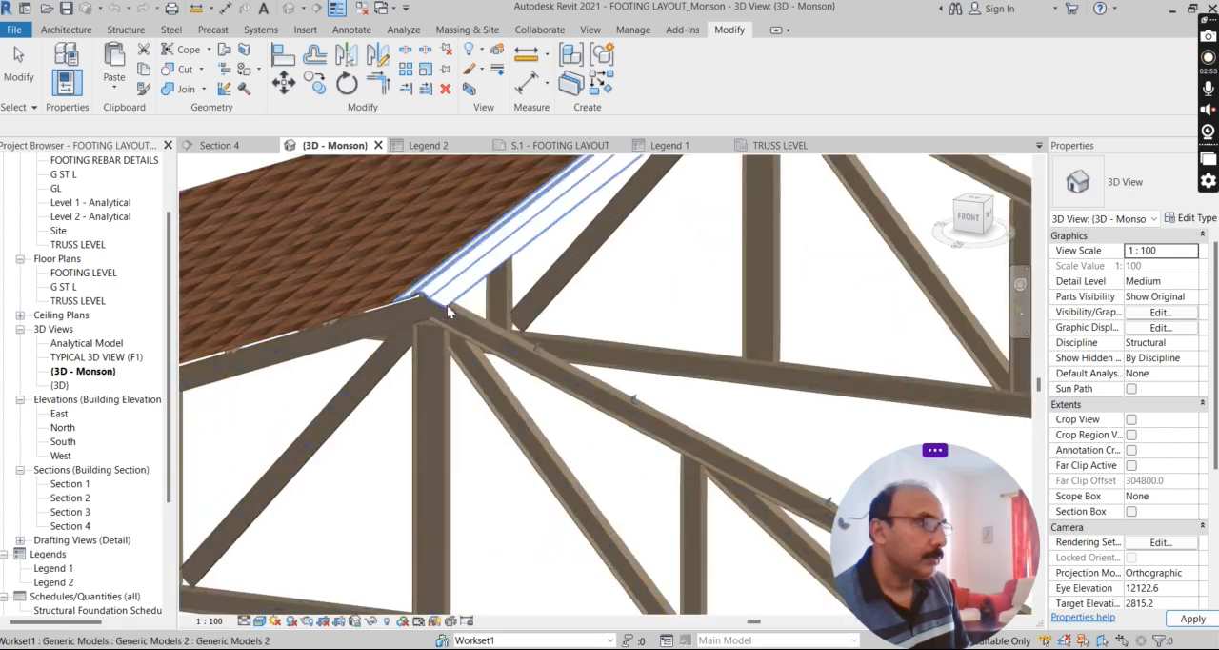
{"action": "left_click", "coordinate": [443, 278]}
{"action": "right_click", "coordinate": [447, 281]}
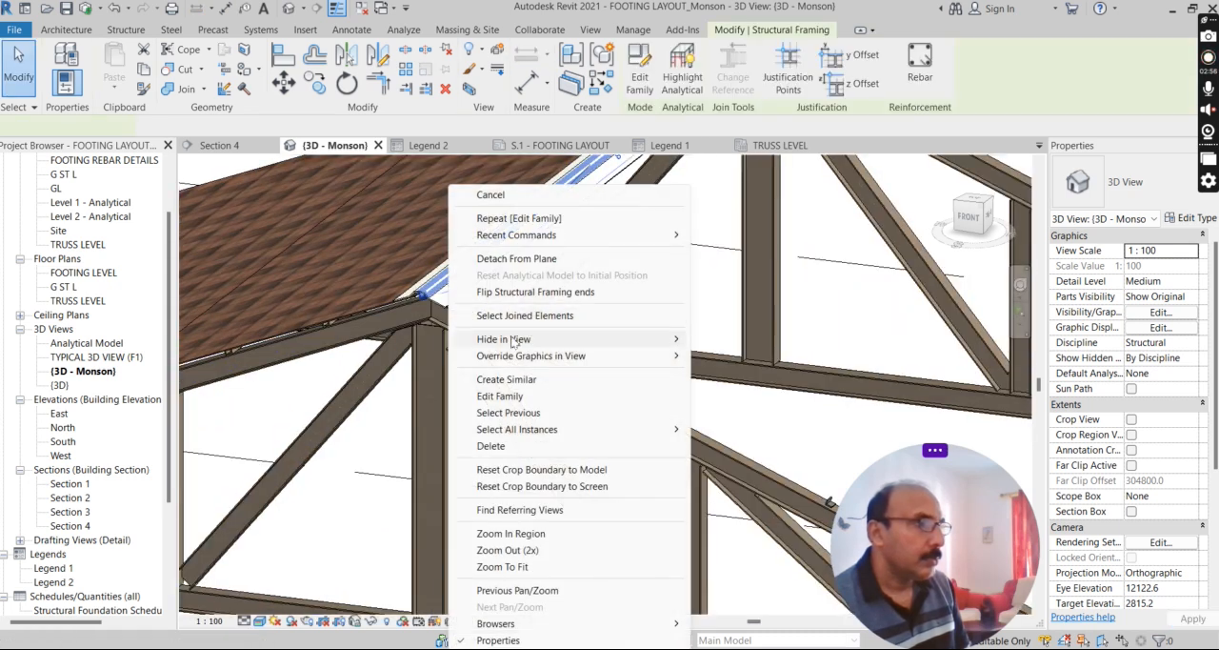
{"action": "mouse_move", "coordinate": [612, 340]}
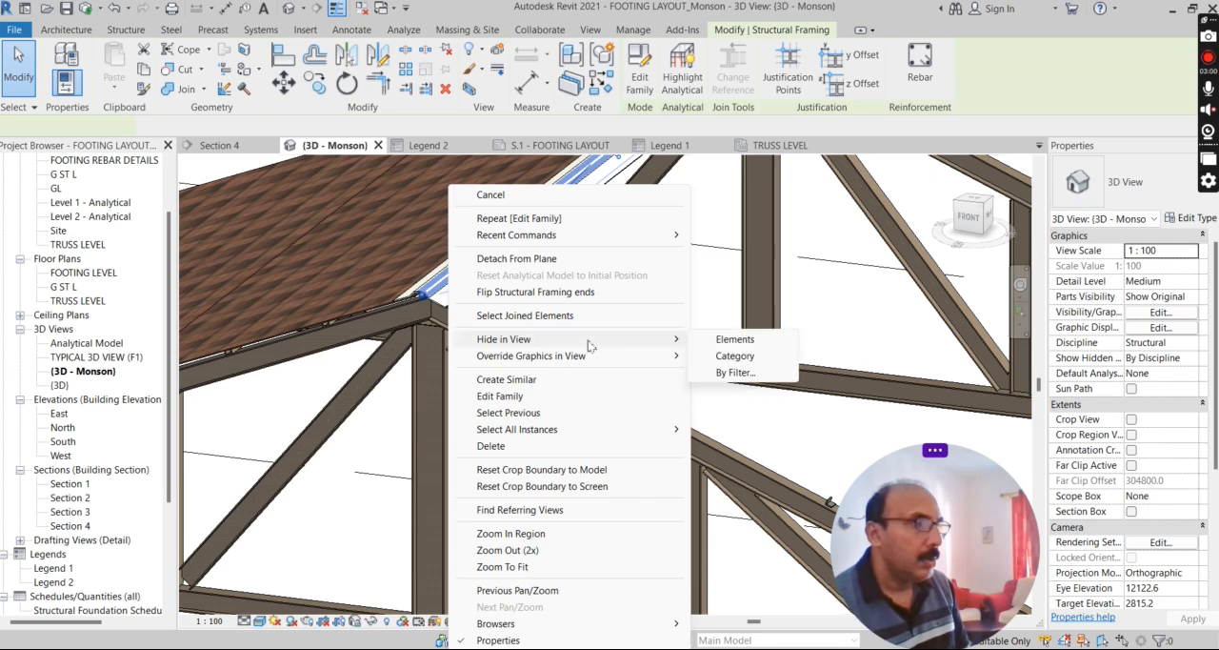
{"action": "left_click", "coordinate": [716, 337]}
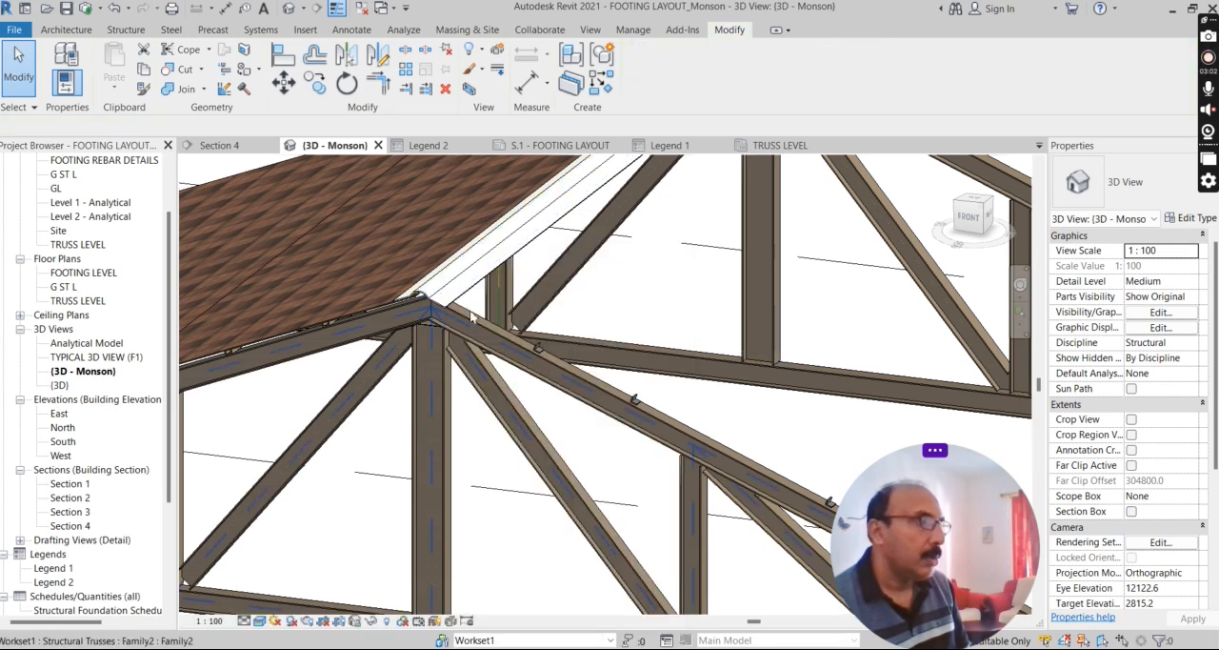
Hide the white generic-model ridge cap element in the 3D view.
{"action": "scroll", "coordinate": [462, 288], "scroll_direction": "up", "scroll_amount": 3}
{"action": "left_click", "coordinate": [464, 276]}
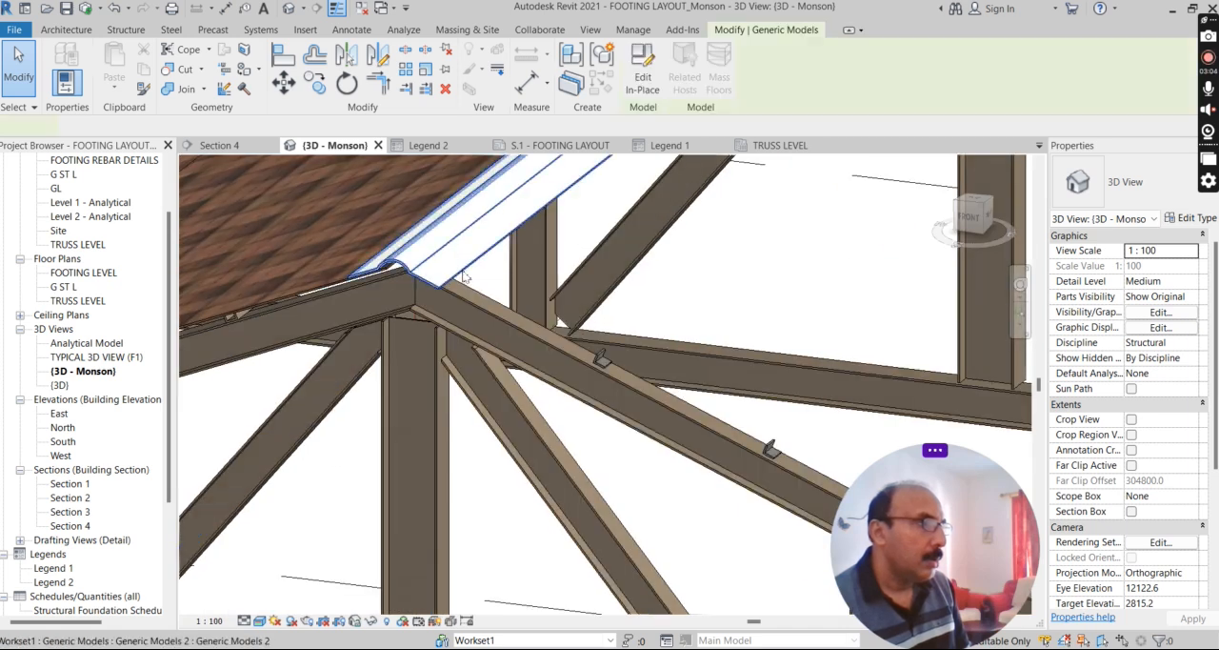
{"action": "right_click", "coordinate": [464, 276]}
{"action": "mouse_move", "coordinate": [591, 341]}
{"action": "left_click", "coordinate": [702, 341]}
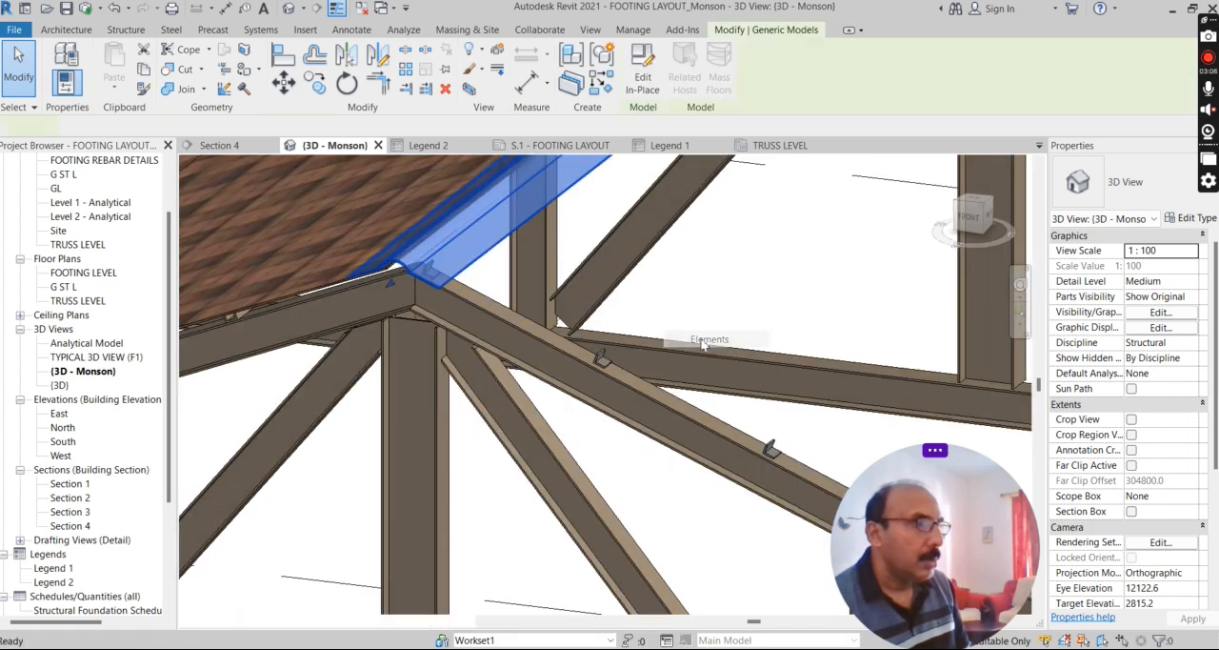
Inspect the cleats along the open roof slope of both trusses and close all inactive views.
{"action": "scroll", "coordinate": [306, 312], "scroll_direction": "down", "scroll_amount": 6}
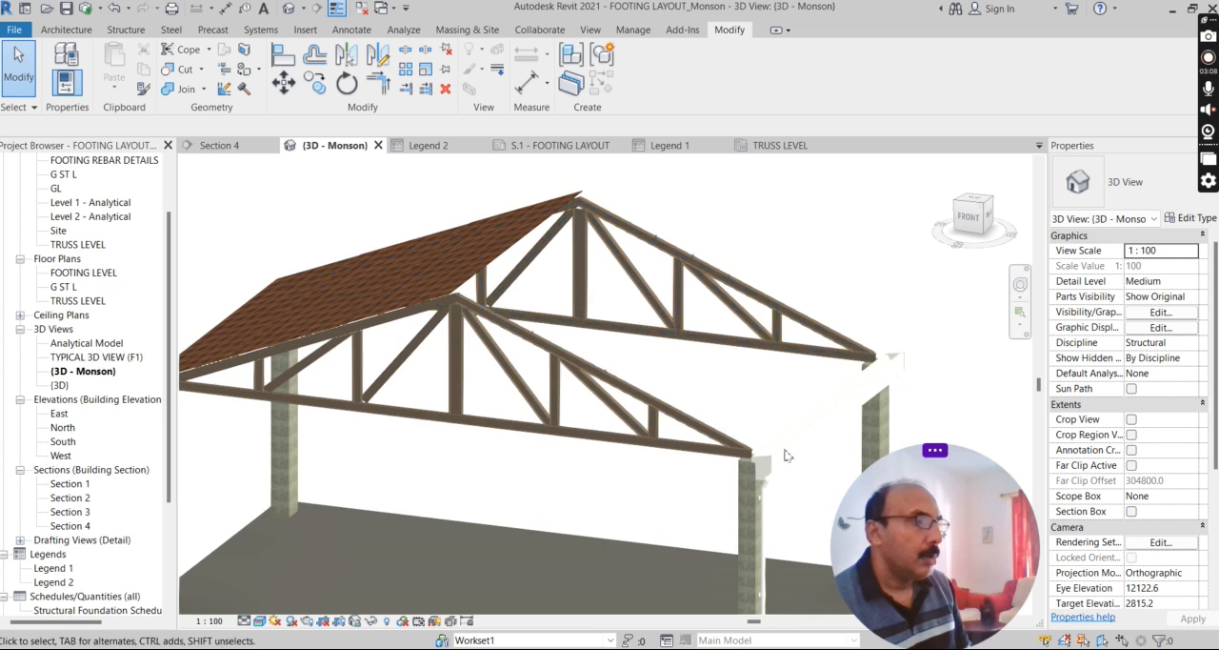
{"action": "middle_click_drag", "start_coordinate": [646, 524], "coordinate": [590, 509], "text": "shift"}
{"action": "scroll", "coordinate": [590, 382], "scroll_direction": "up", "scroll_amount": 3}
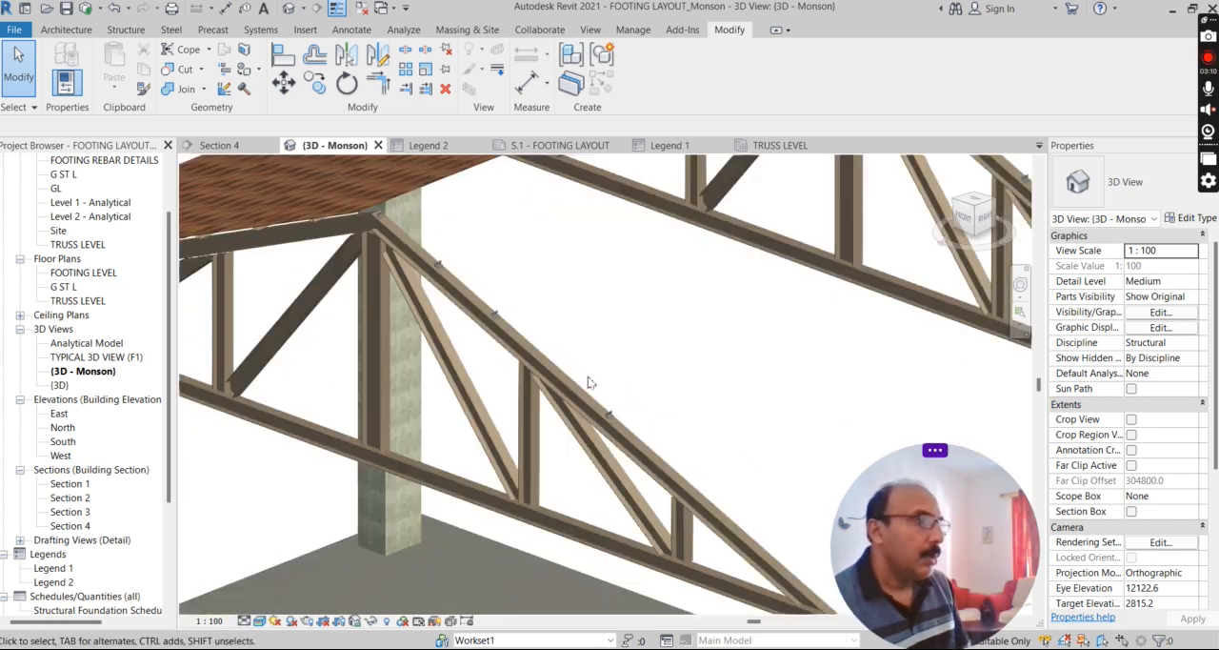
{"action": "scroll", "coordinate": [589, 382], "scroll_direction": "down", "scroll_amount": 3}
{"action": "scroll", "coordinate": [741, 308], "scroll_direction": "up", "scroll_amount": 3}
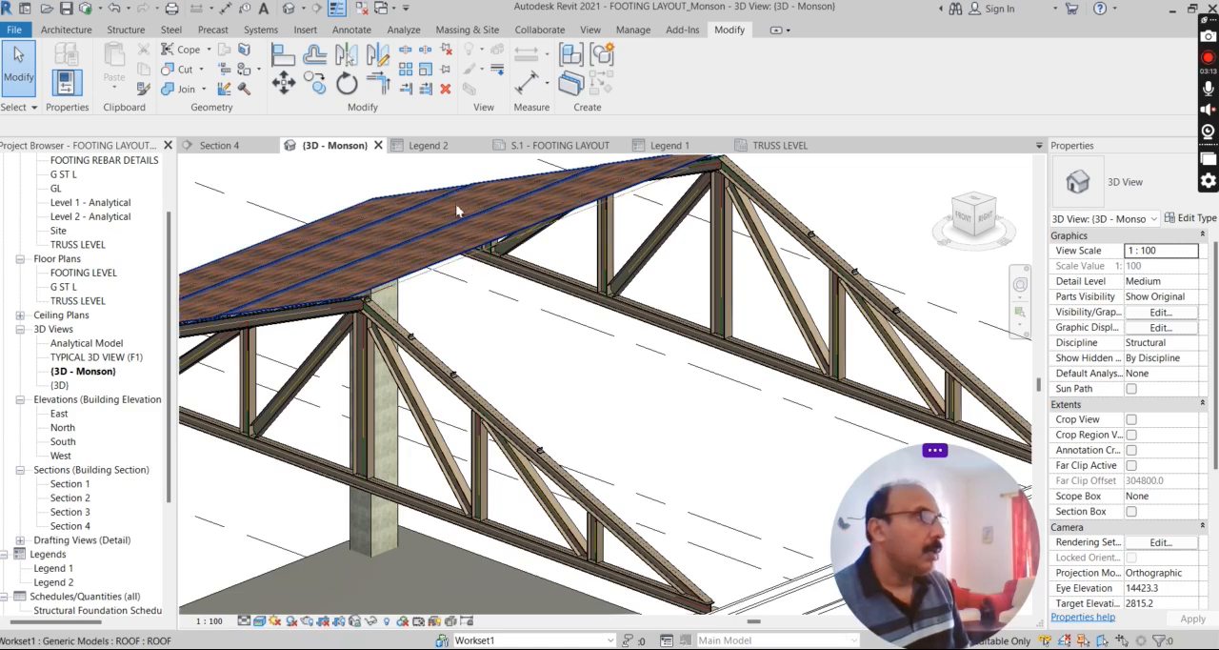
{"action": "left_click", "coordinate": [365, 9]}
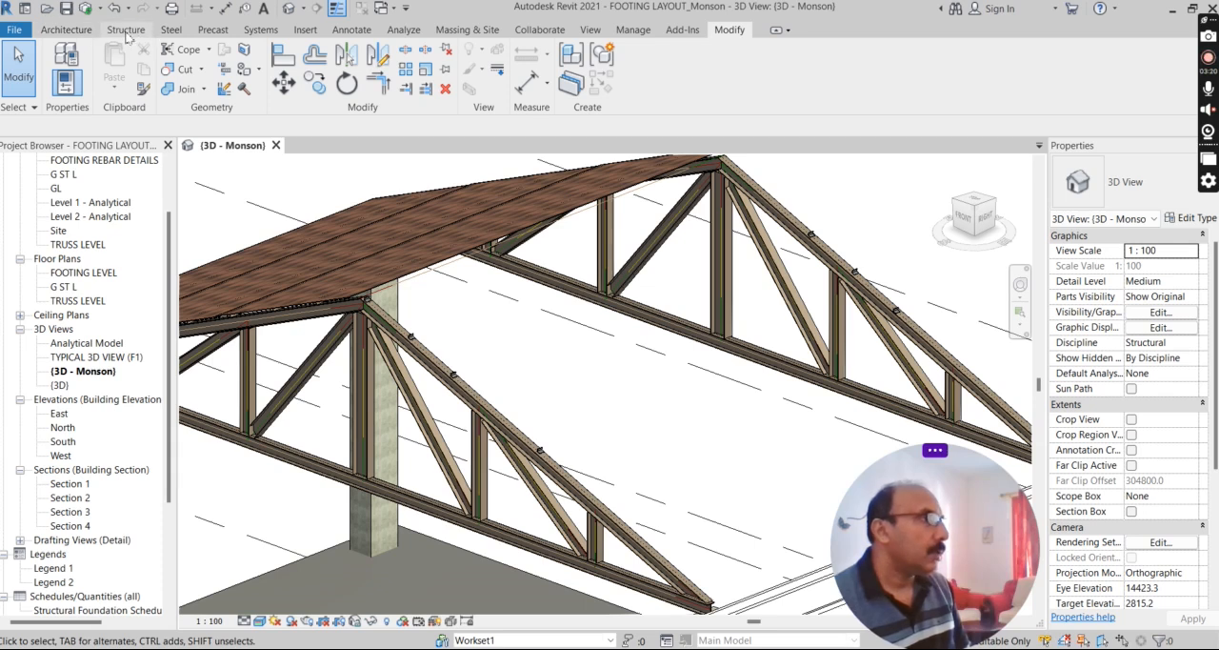
Start a structural beam system and set its work plane to the sloping top face of the near truss's top chord.
{"action": "left_click", "coordinate": [127, 31]}
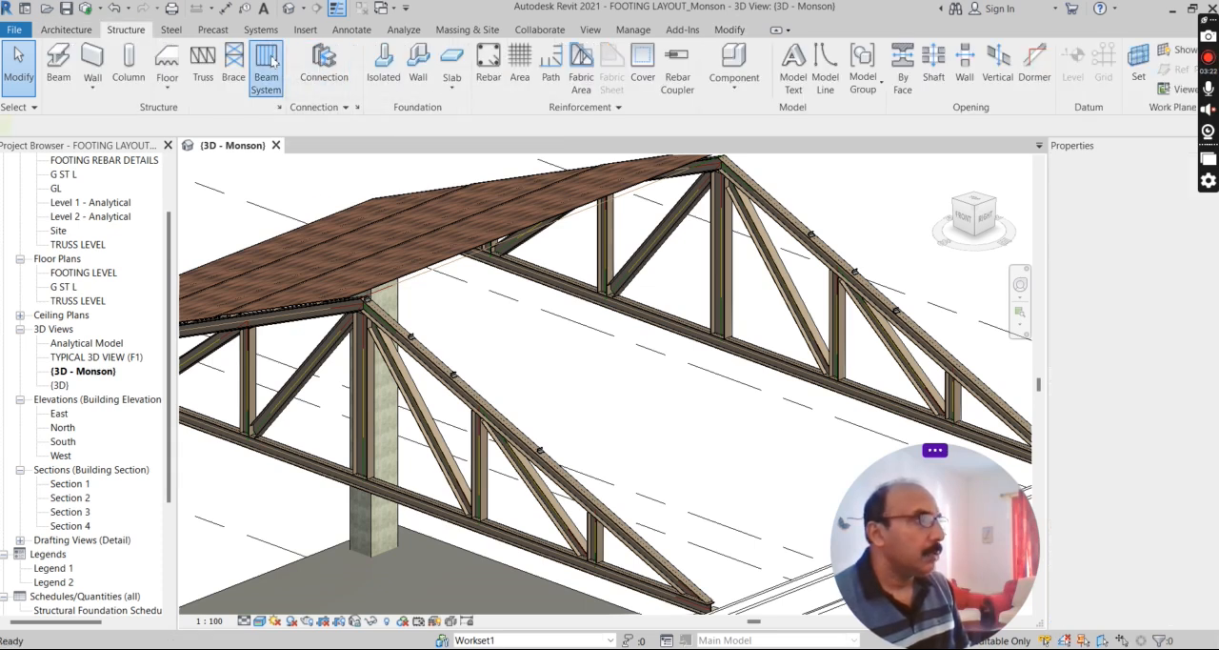
{"action": "left_click", "coordinate": [268, 66]}
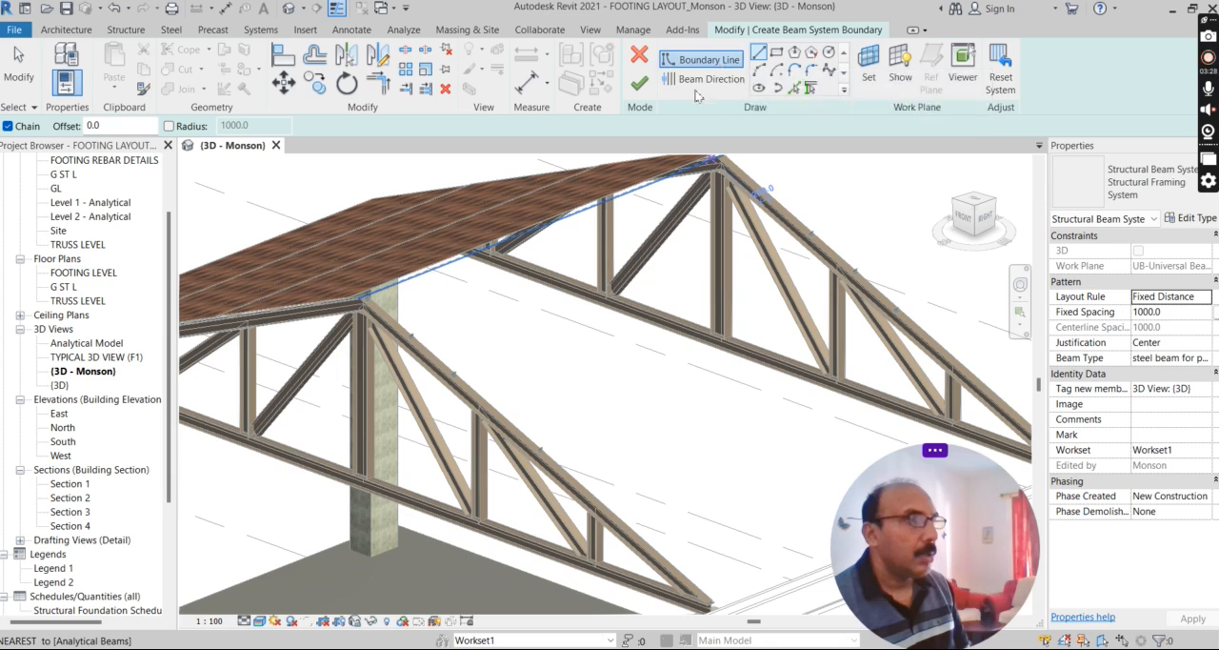
{"action": "left_click", "coordinate": [869, 64]}
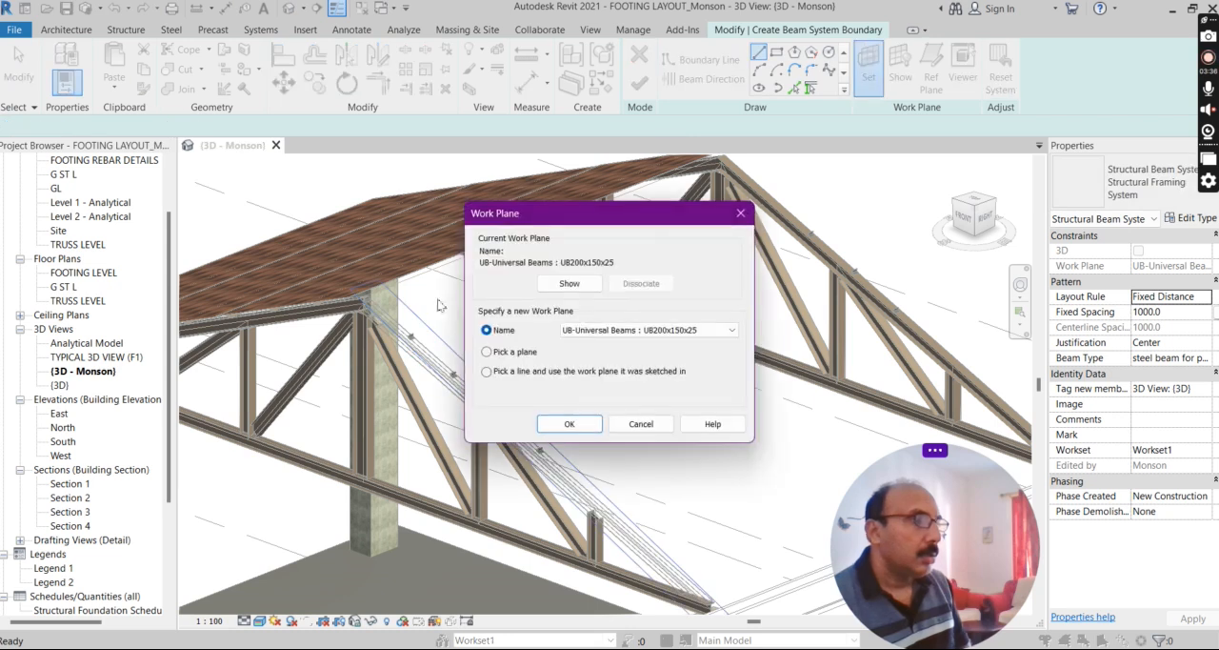
{"action": "left_click", "coordinate": [569, 424]}
{"action": "scroll", "coordinate": [324, 252], "scroll_direction": "up", "scroll_amount": 5}
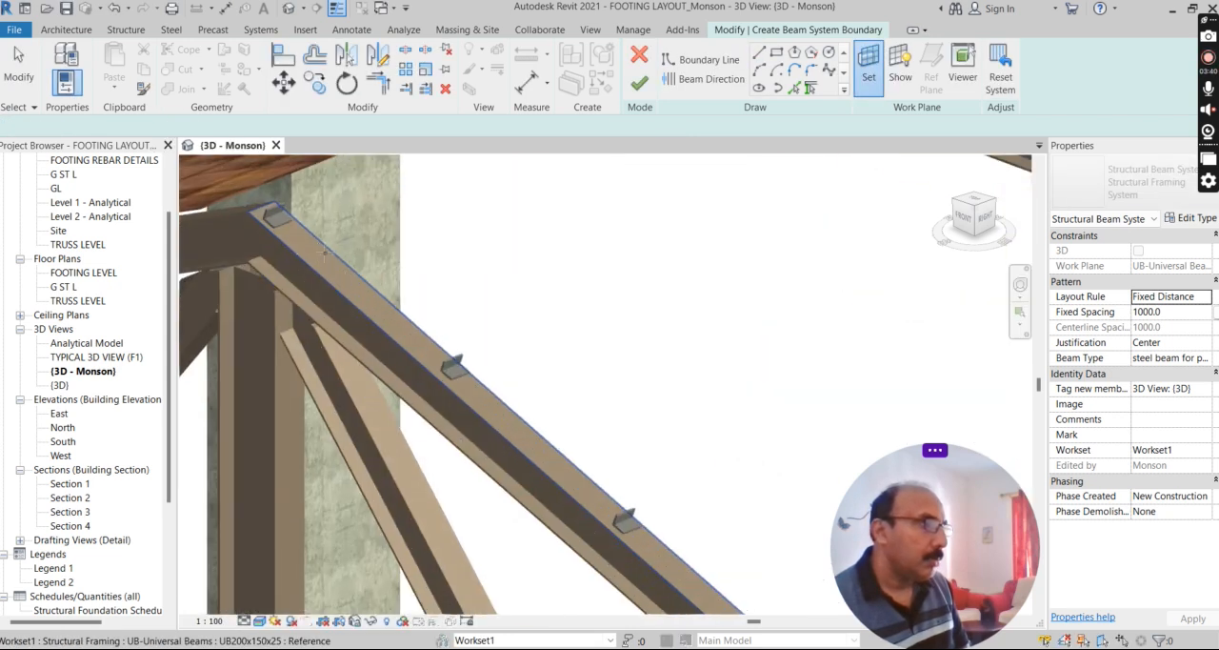
{"action": "scroll", "coordinate": [324, 252], "scroll_direction": "up", "scroll_amount": 3}
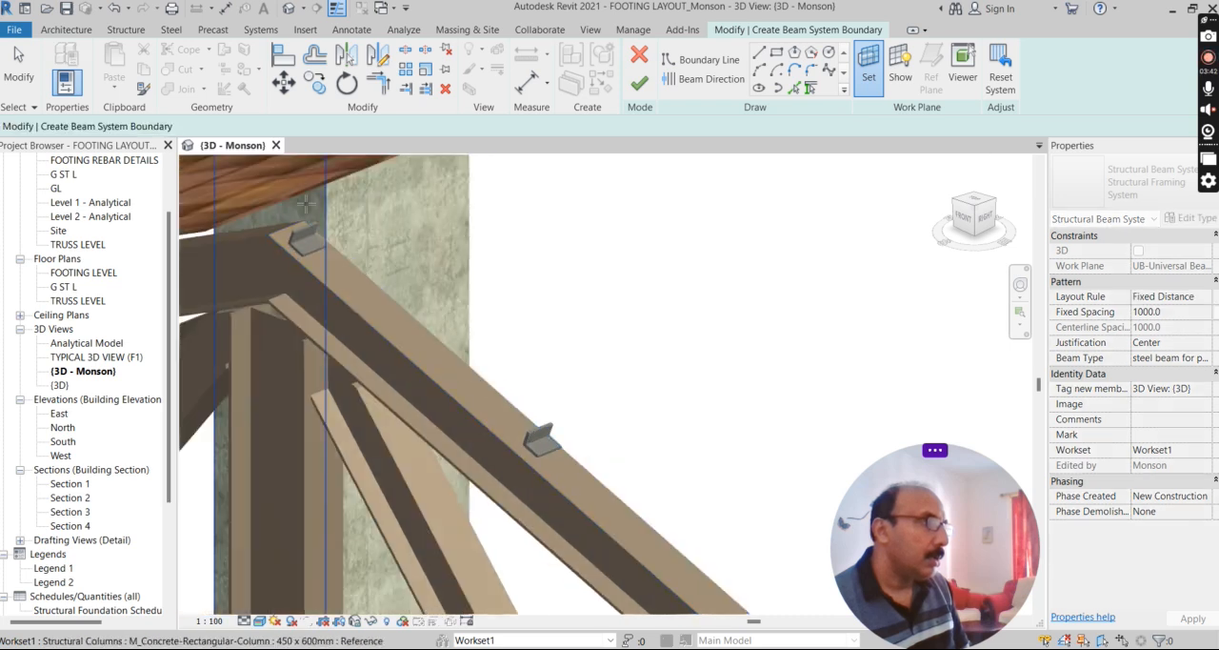
{"action": "scroll", "coordinate": [306, 200], "scroll_direction": "up", "scroll_amount": 5}
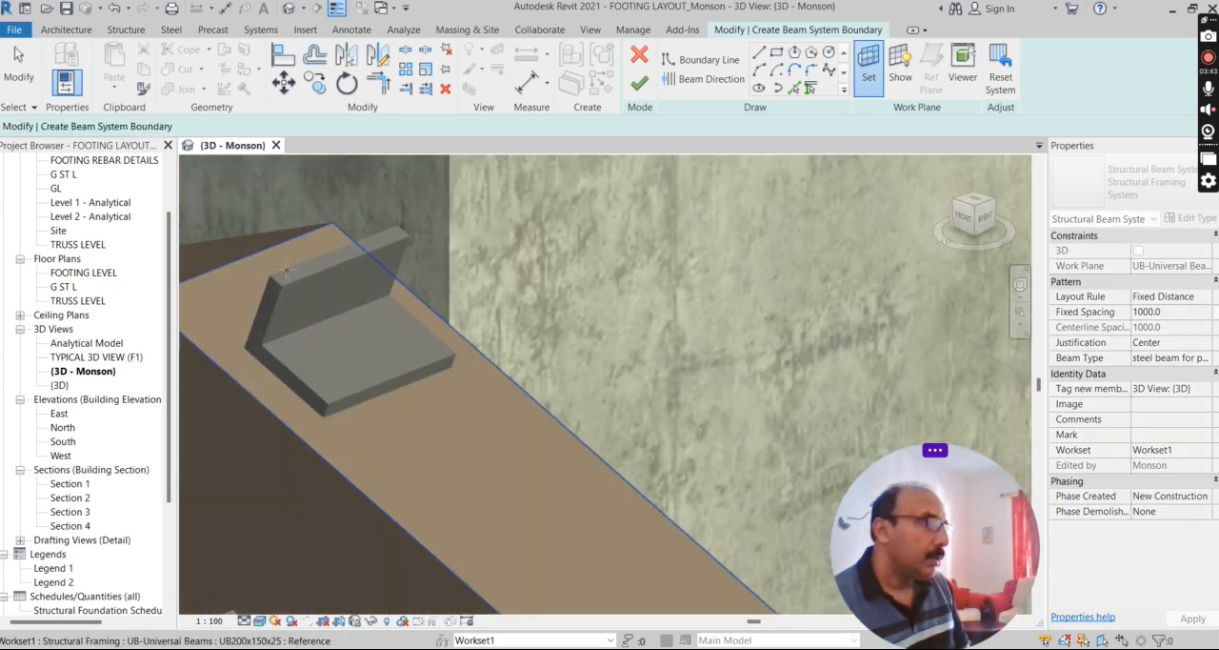
{"action": "scroll", "coordinate": [287, 270], "scroll_direction": "up", "scroll_amount": 4}
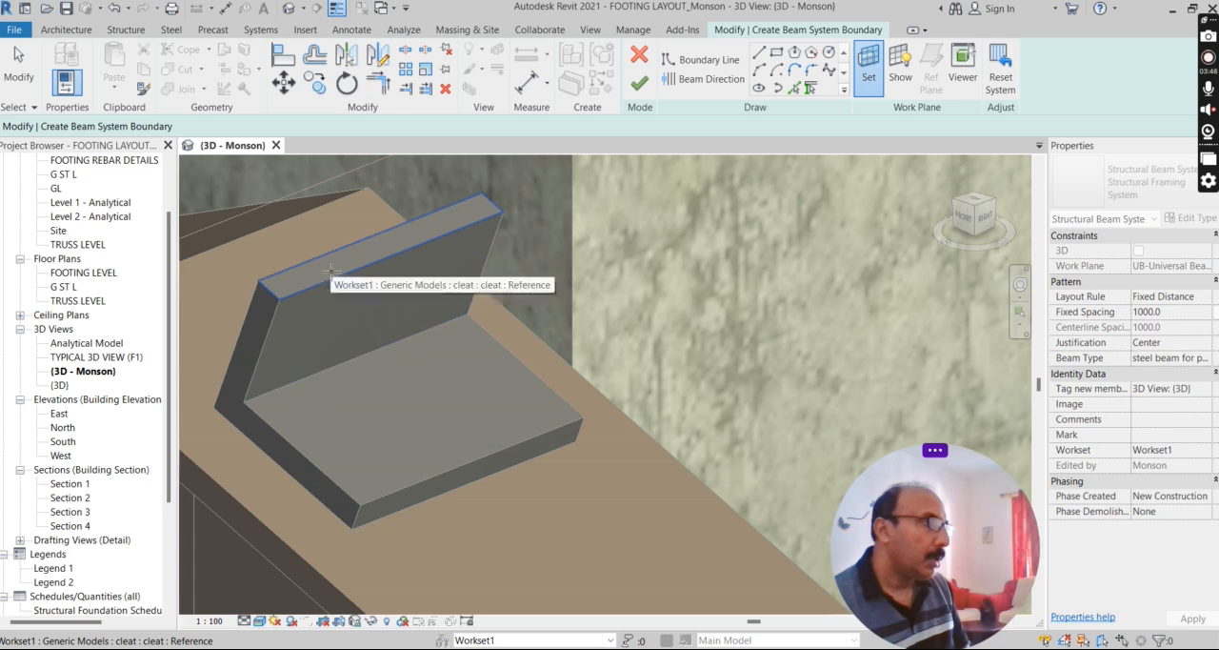
{"action": "scroll", "coordinate": [442, 257], "scroll_direction": "down", "scroll_amount": 2}
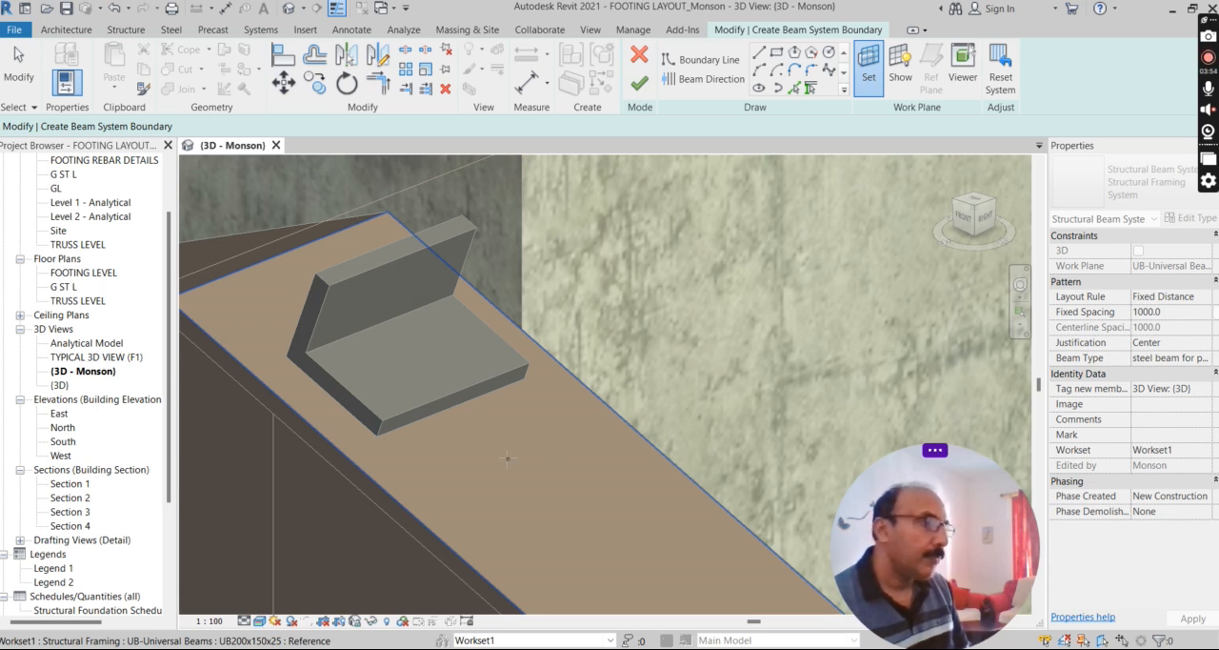
{"action": "left_click", "coordinate": [508, 458]}
Sketch a rectangular boundary from the near truss's ridge corner to the far truss's eave corner, covering the open roof slope.
{"action": "scroll", "coordinate": [506, 454], "scroll_direction": "down", "scroll_amount": 2}
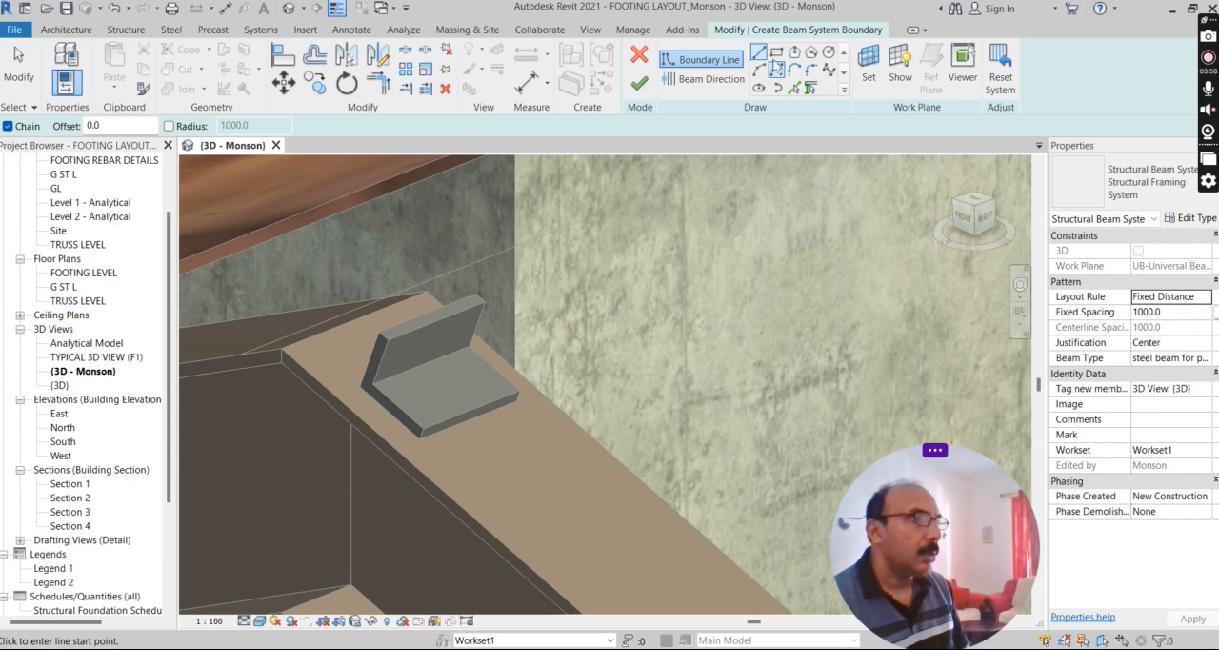
{"action": "scroll", "coordinate": [306, 352], "scroll_direction": "down", "scroll_amount": 5}
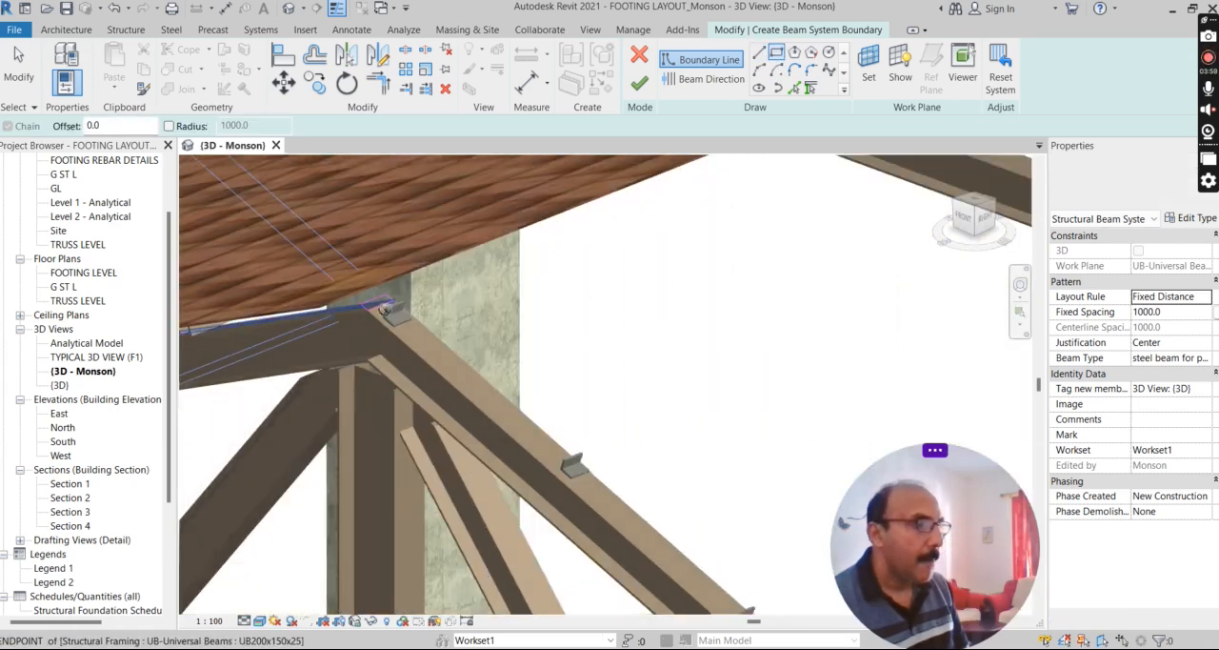
{"action": "scroll", "coordinate": [384, 308], "scroll_direction": "down", "scroll_amount": 2}
{"action": "left_click", "coordinate": [385, 308]}
{"action": "scroll", "coordinate": [385, 308], "scroll_direction": "down", "scroll_amount": 3}
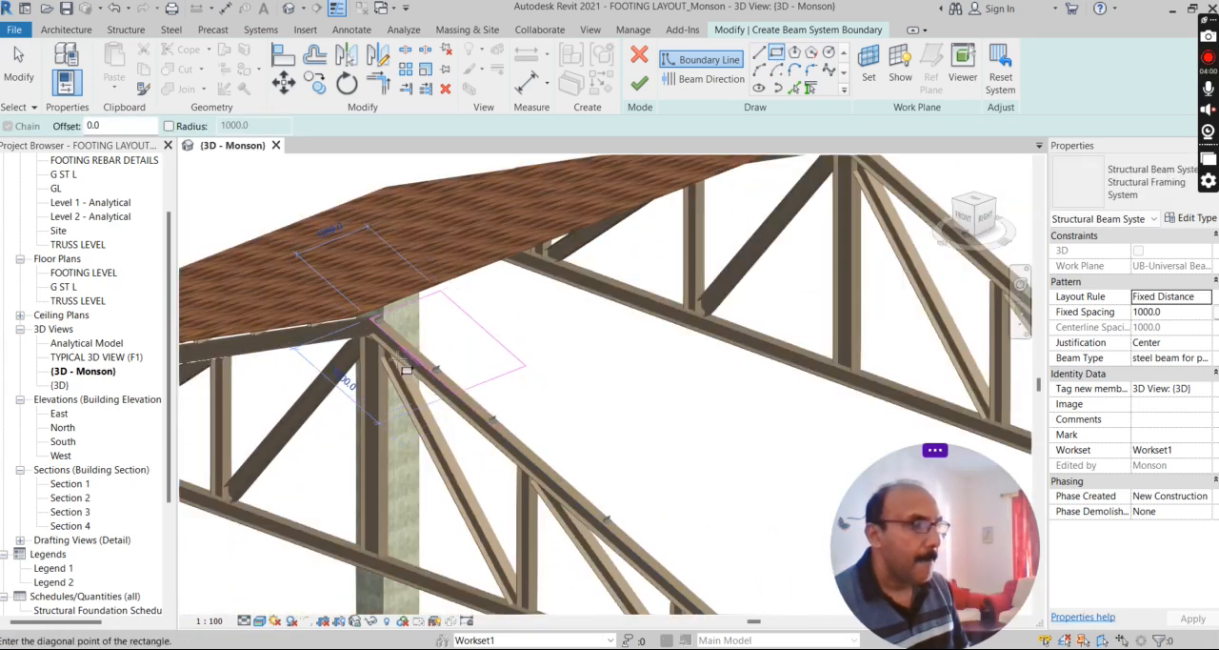
{"action": "scroll", "coordinate": [734, 424], "scroll_direction": "up", "scroll_amount": 3}
{"action": "scroll", "coordinate": [537, 413], "scroll_direction": "down", "scroll_amount": 3}
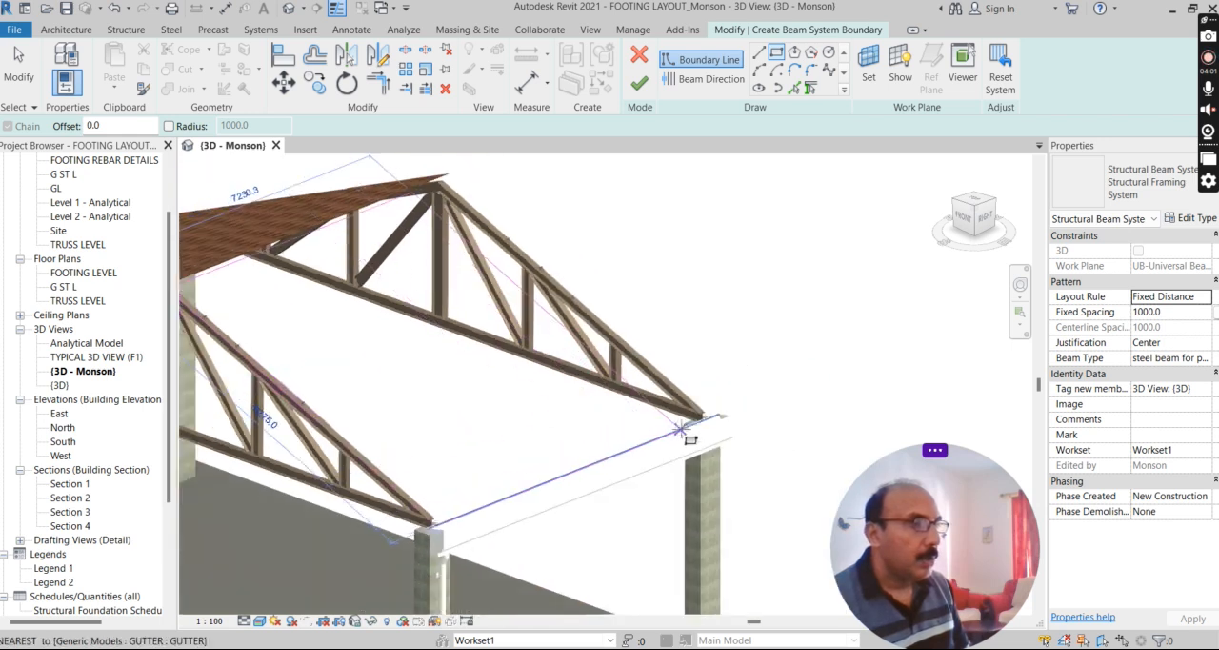
{"action": "scroll", "coordinate": [700, 419], "scroll_direction": "up", "scroll_amount": 4}
{"action": "scroll", "coordinate": [717, 400], "scroll_direction": "up", "scroll_amount": 5}
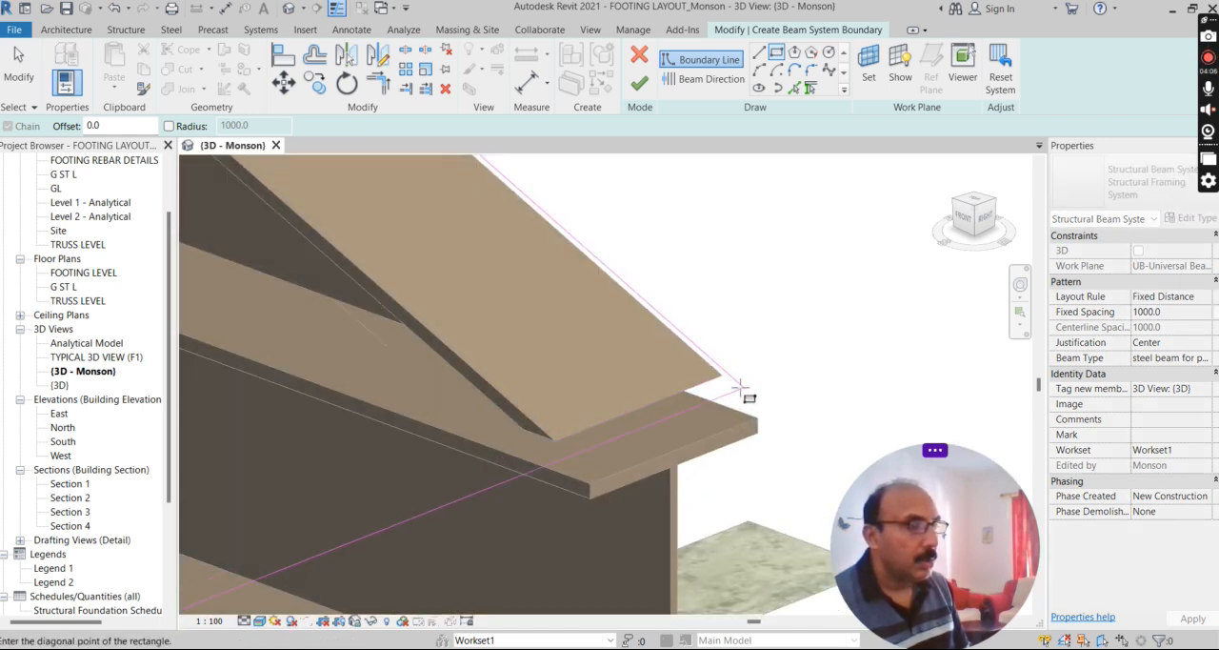
{"action": "left_click", "coordinate": [751, 391]}
{"action": "scroll", "coordinate": [784, 371], "scroll_direction": "down", "scroll_amount": 8}
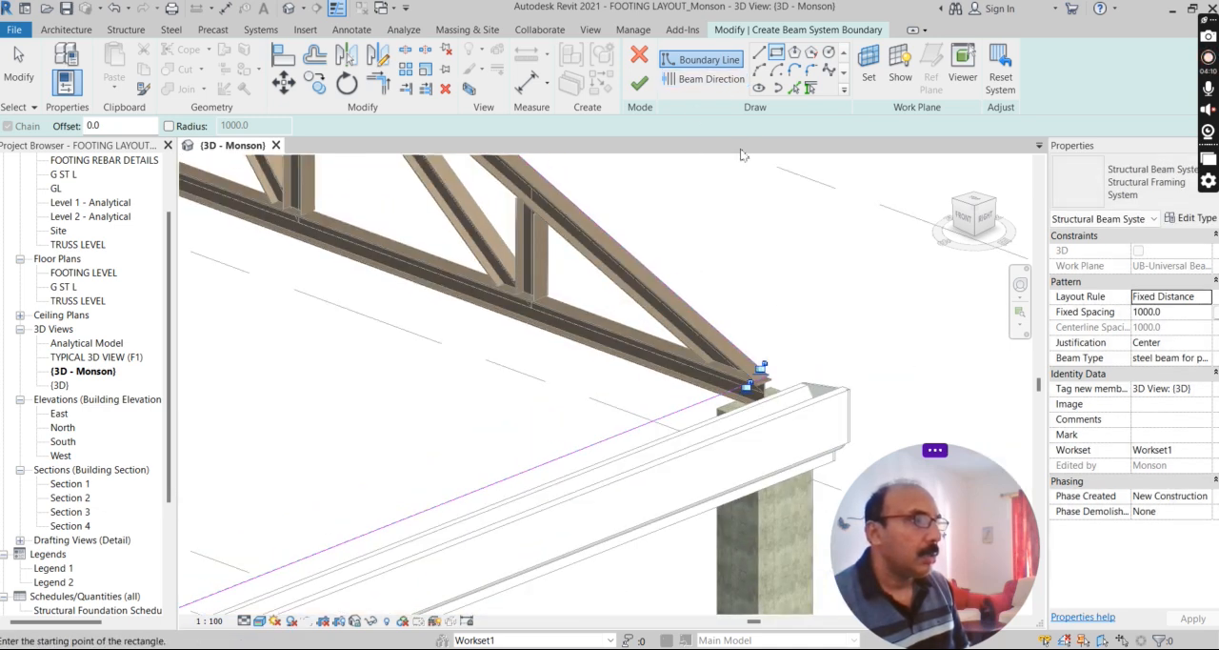
{"action": "scroll", "coordinate": [742, 231], "scroll_direction": "down", "scroll_amount": 5}
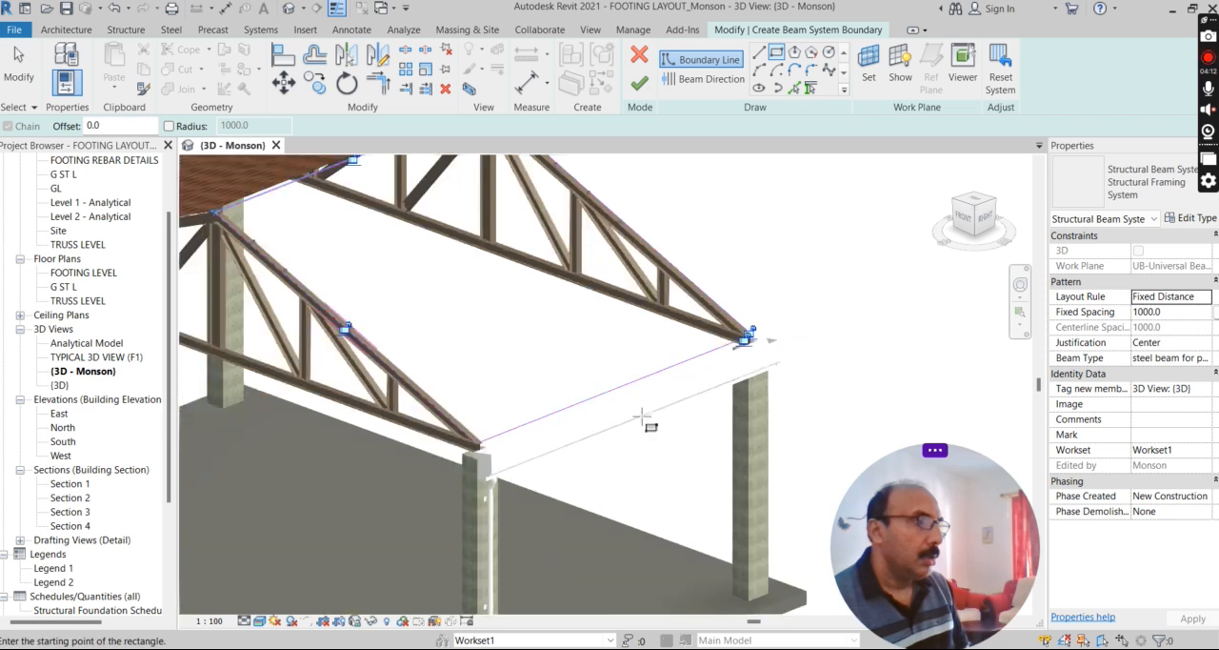
Set the beam direction parallel to the boundary line along the eave.
{"action": "scroll", "coordinate": [365, 330], "scroll_direction": "up", "scroll_amount": 6}
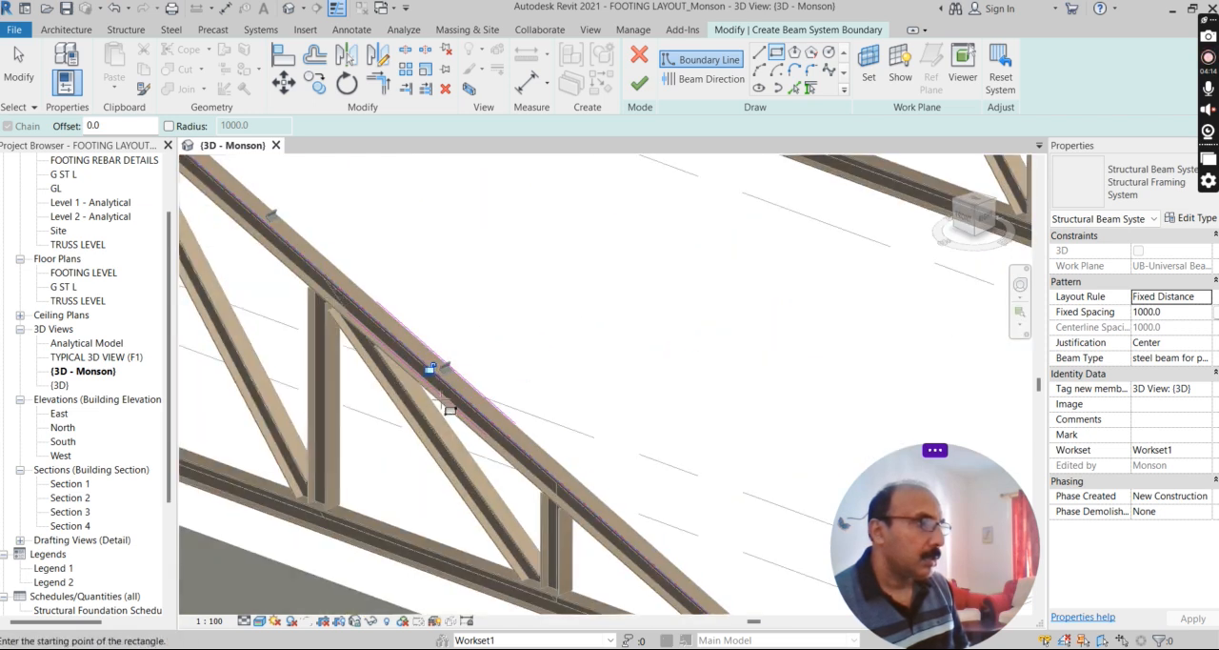
{"action": "scroll", "coordinate": [331, 335], "scroll_direction": "down", "scroll_amount": 5}
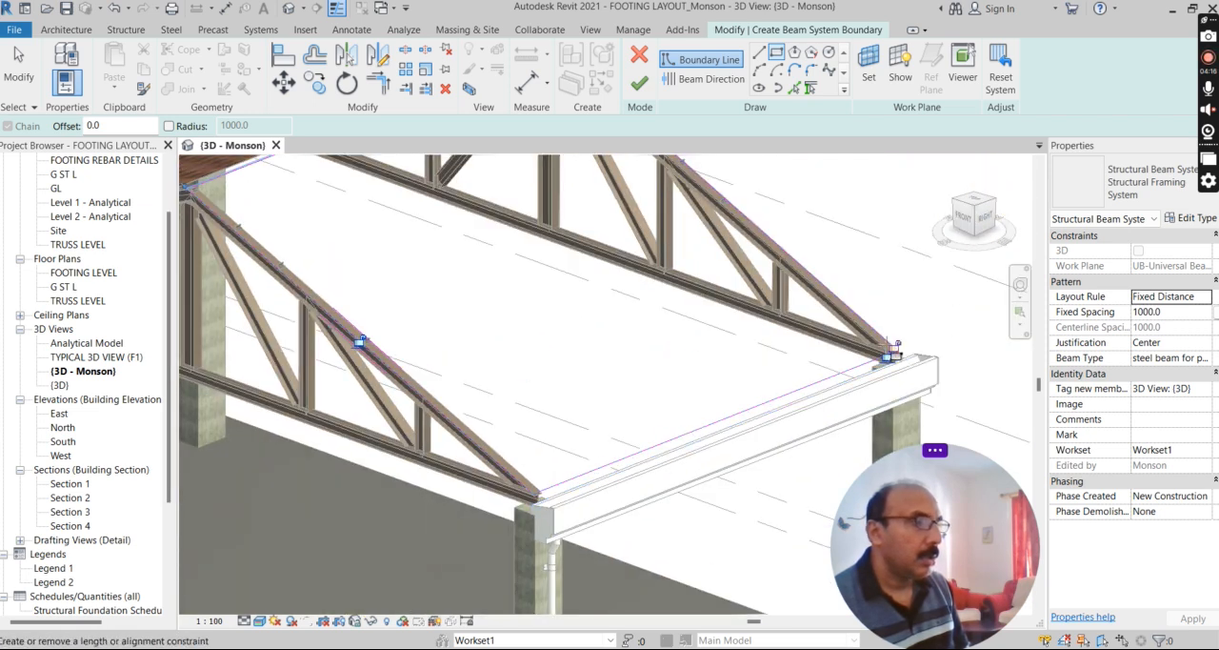
{"action": "left_click", "coordinate": [694, 79]}
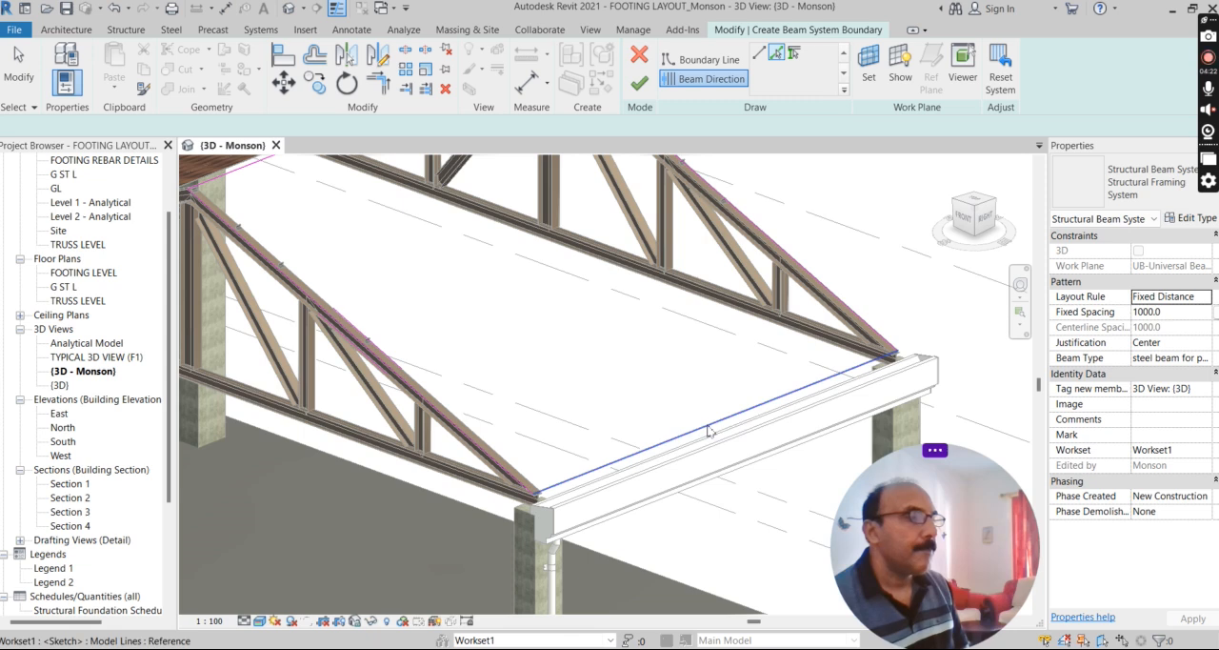
{"action": "scroll", "coordinate": [695, 467], "scroll_direction": "down", "scroll_amount": 3}
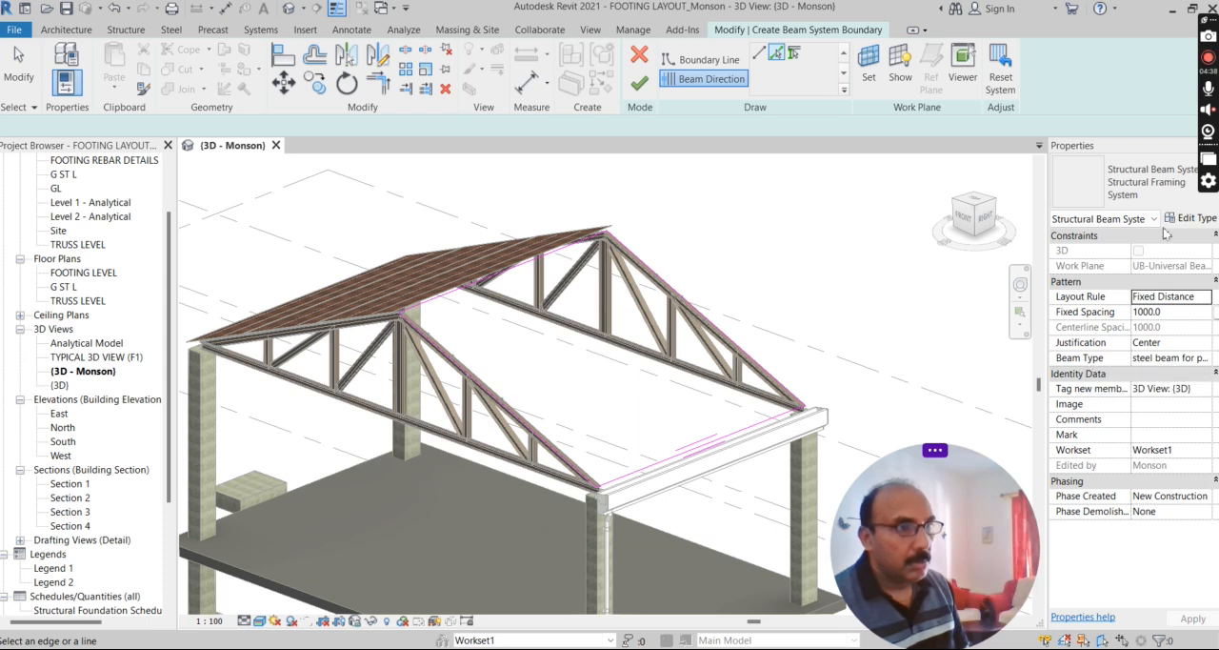
Use the steel beam for purlin as the beam type, finish the beam system and deselect it.
{"action": "left_click", "coordinate": [1202, 365]}
{"action": "left_click", "coordinate": [1205, 359]}
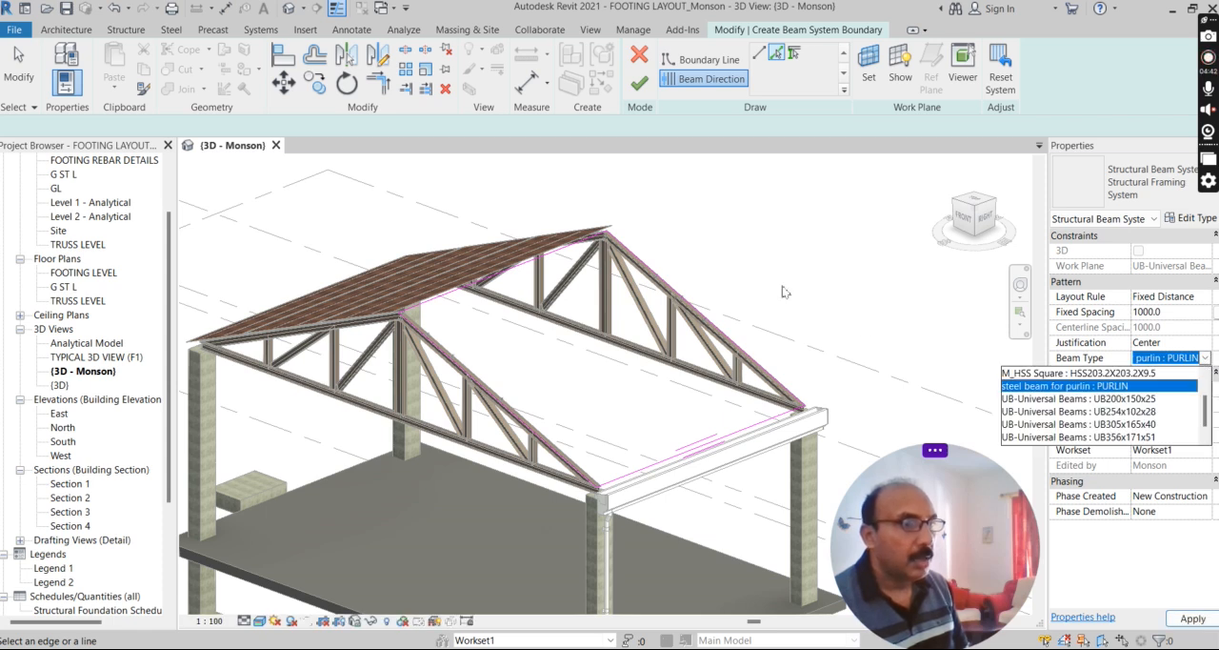
{"action": "left_click", "coordinate": [640, 84]}
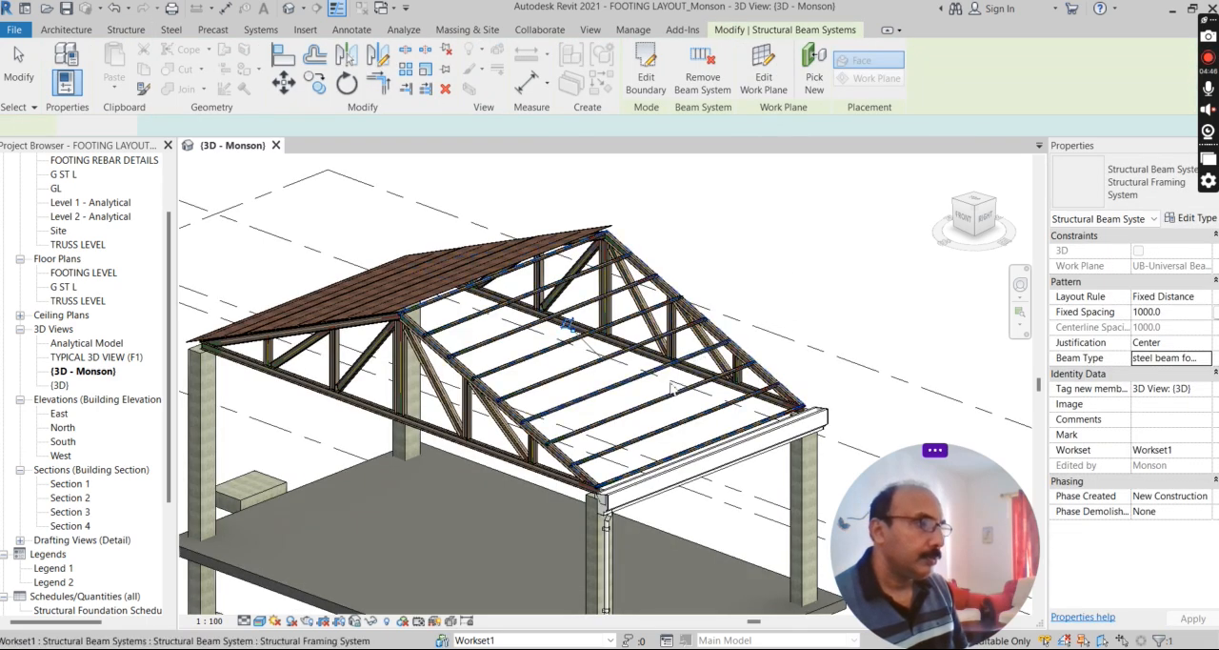
{"action": "scroll", "coordinate": [524, 390], "scroll_direction": "up", "scroll_amount": 1}
{"action": "scroll", "coordinate": [524, 391], "scroll_direction": "up", "scroll_amount": 2}
{"action": "key", "text": "Escape"}
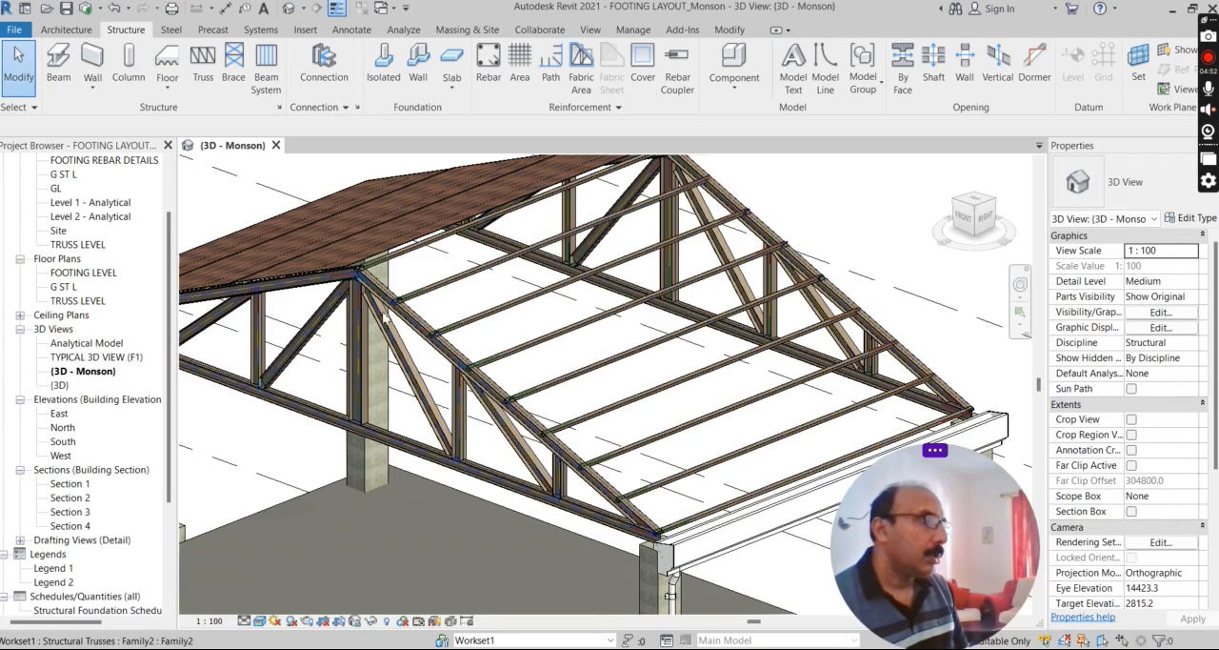
{"action": "scroll", "coordinate": [362, 272], "scroll_direction": "up", "scroll_amount": 1}
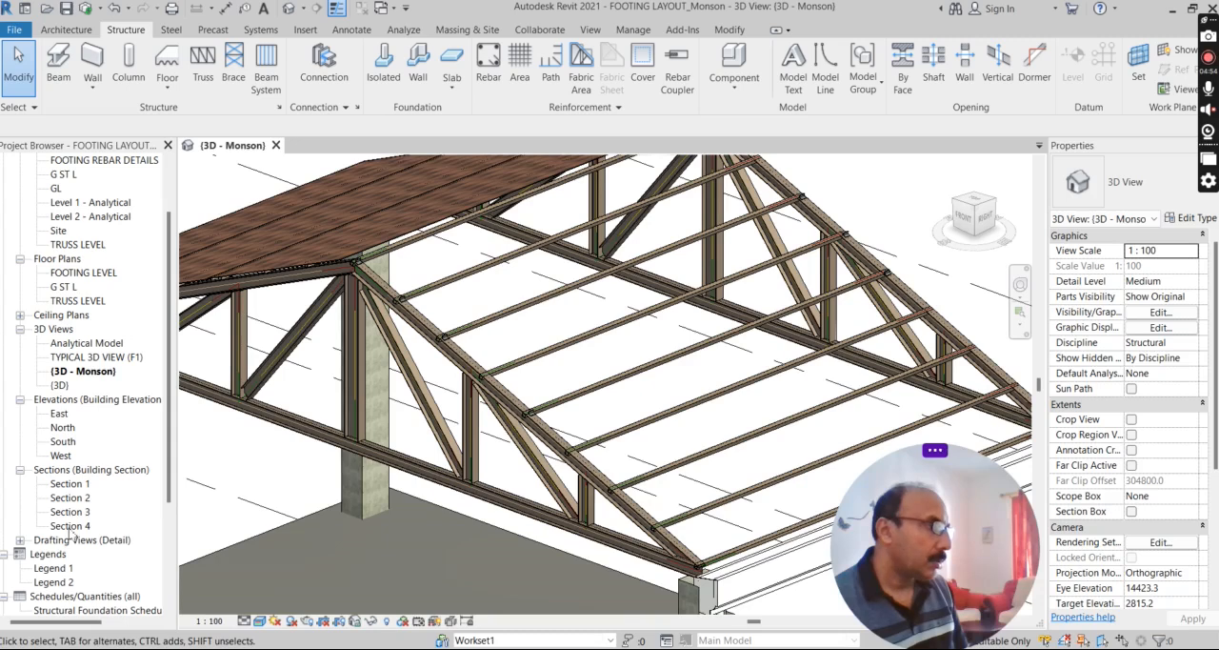
Open Section 4 and check how the purlins sit on the top chord at the ridge and along the slope.
{"action": "double_click", "coordinate": [70, 525]}
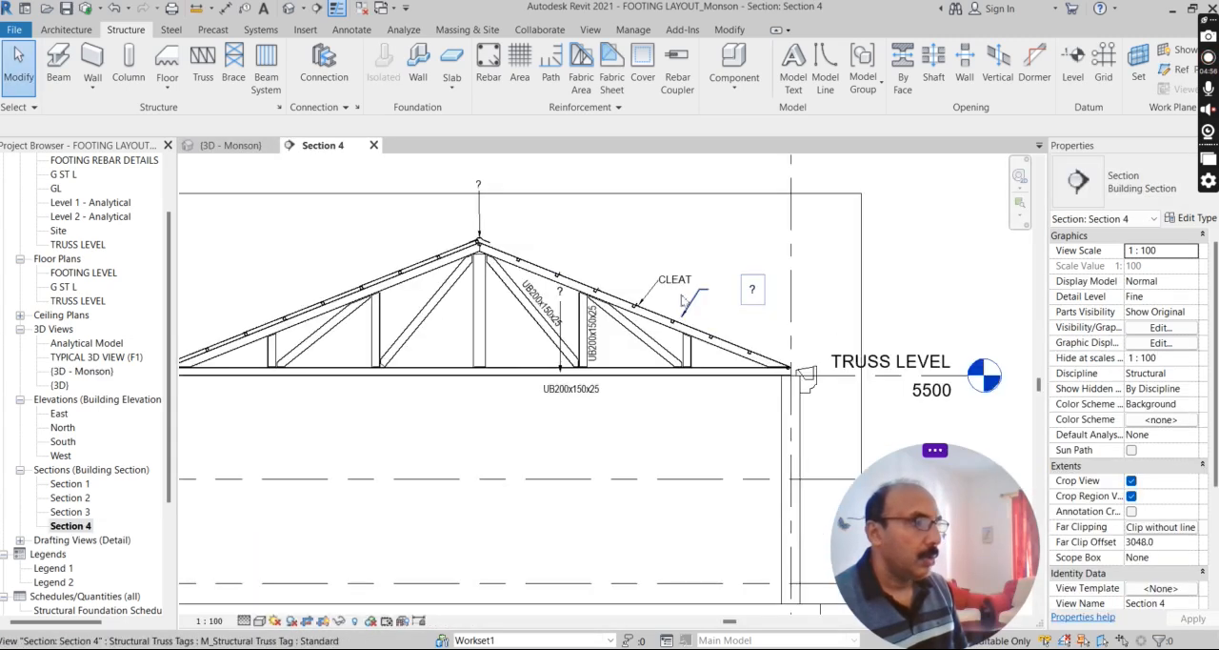
{"action": "scroll", "coordinate": [682, 301], "scroll_direction": "up", "scroll_amount": 3}
{"action": "scroll", "coordinate": [450, 256], "scroll_direction": "down", "scroll_amount": 3}
{"action": "scroll", "coordinate": [476, 305], "scroll_direction": "up", "scroll_amount": 5}
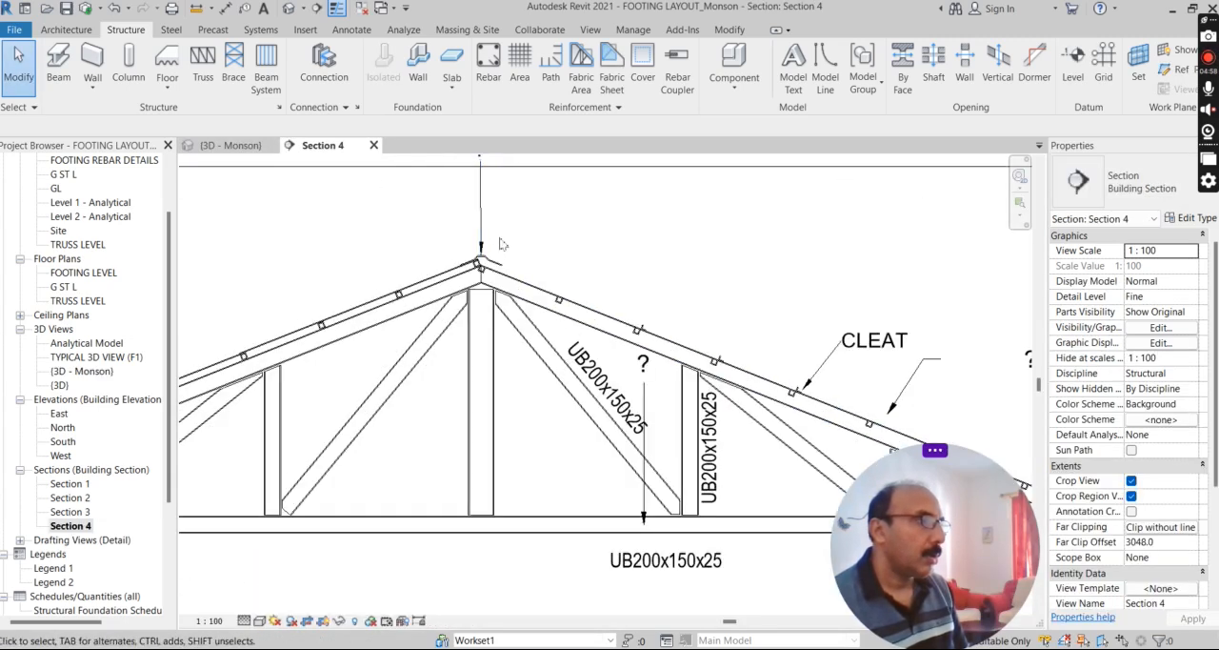
{"action": "scroll", "coordinate": [474, 312], "scroll_direction": "up", "scroll_amount": 2}
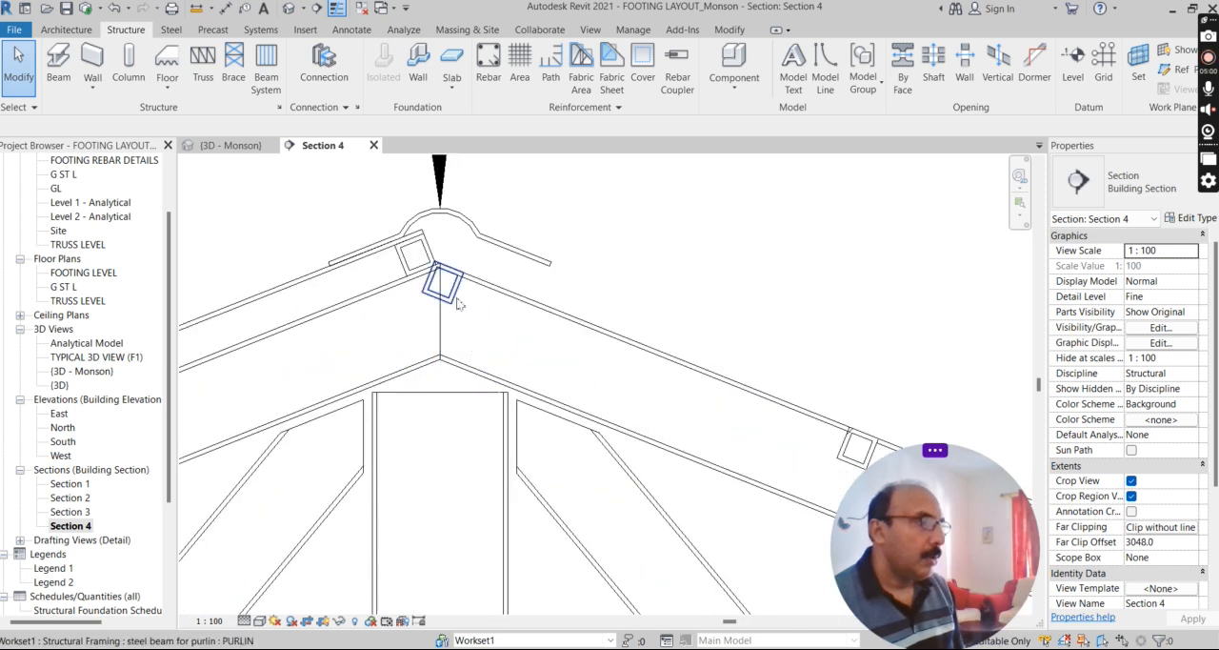
Select all the new purlins from the ridge to the eave in Section 4 and set their z offset value to 75.
{"action": "left_click", "coordinate": [581, 300]}
{"action": "scroll", "coordinate": [433, 204], "scroll_direction": "down", "scroll_amount": 4}
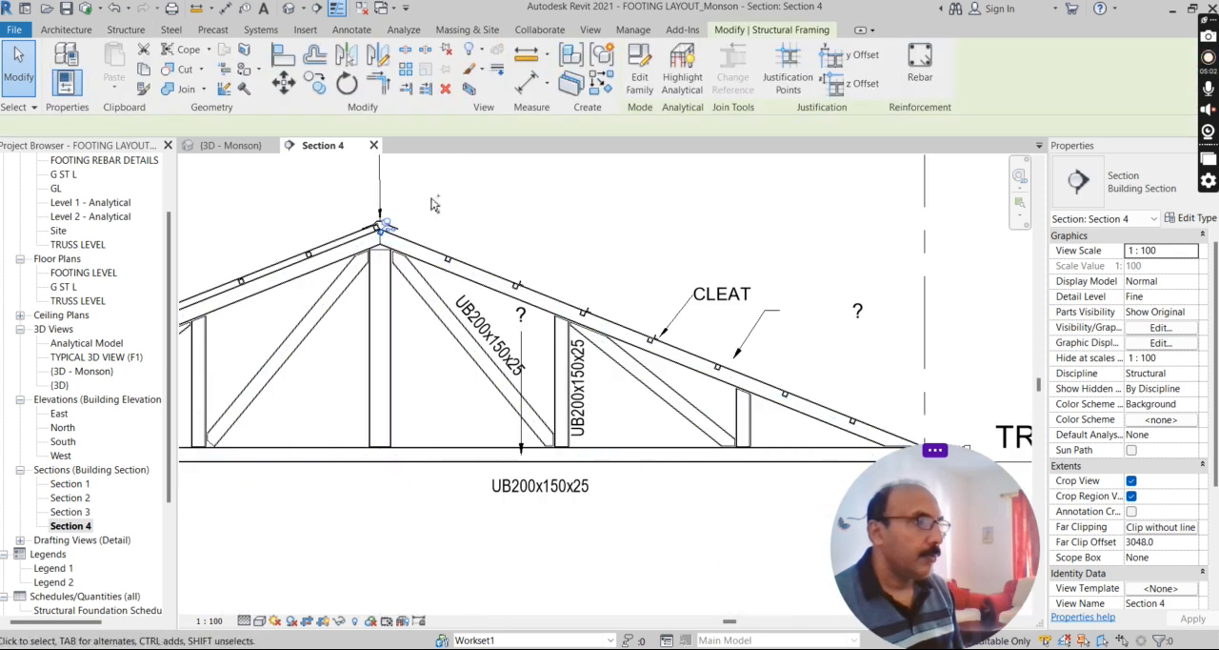
{"action": "left_click_drag", "start_coordinate": [430, 197], "coordinate": [479, 291]}
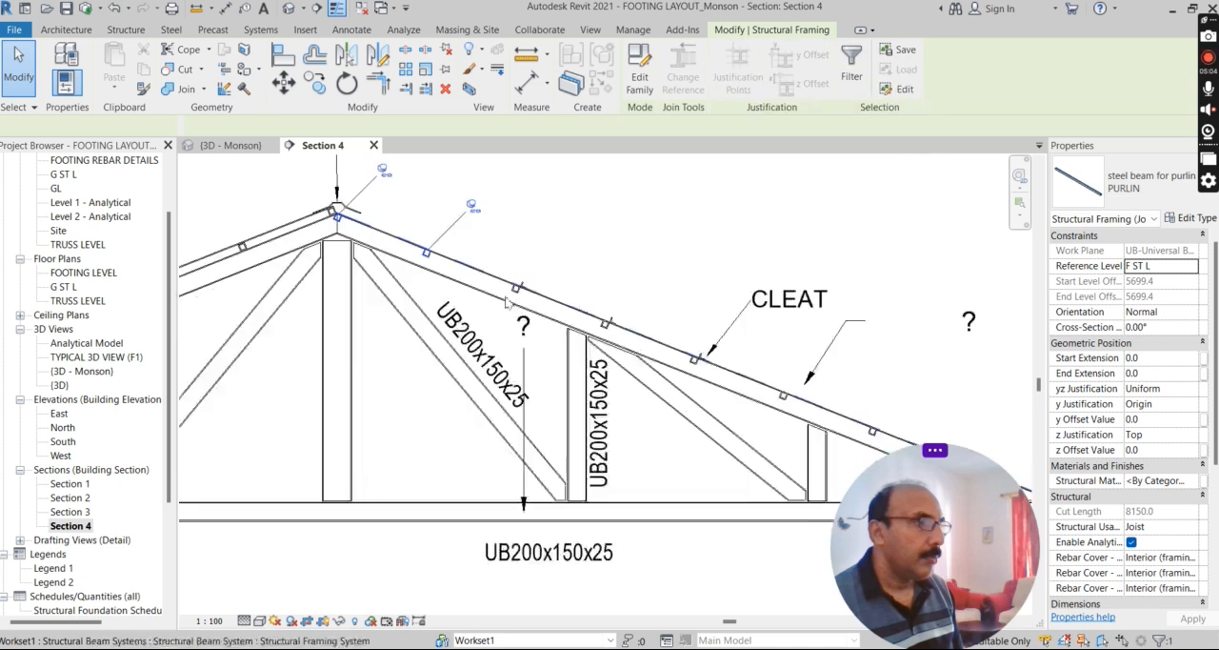
{"action": "scroll", "coordinate": [510, 285], "scroll_direction": "up", "scroll_amount": 3}
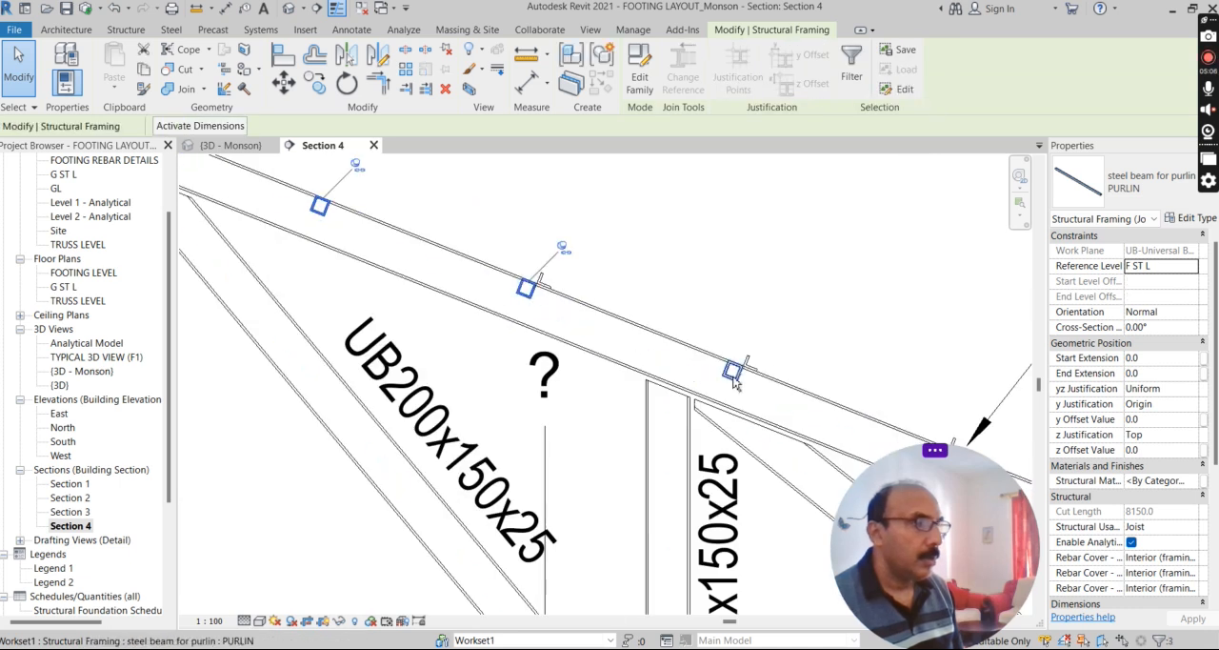
{"action": "scroll", "coordinate": [716, 379], "scroll_direction": "down", "scroll_amount": 3}
{"action": "scroll", "coordinate": [750, 379], "scroll_direction": "up", "scroll_amount": 3}
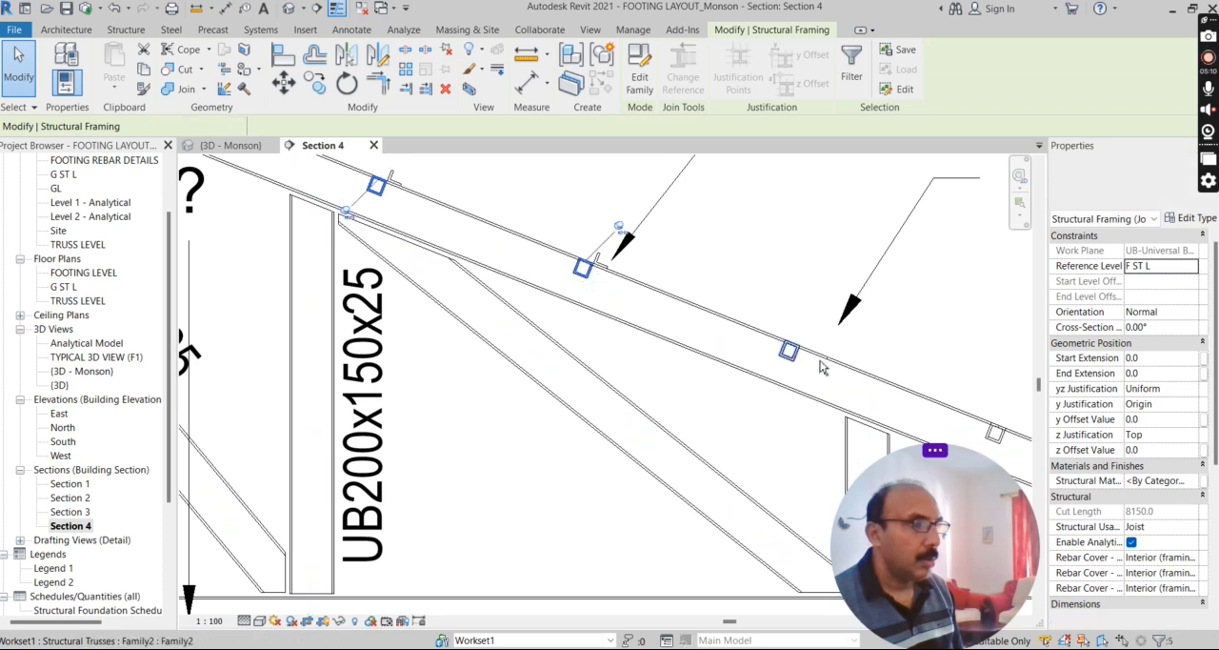
{"action": "scroll", "coordinate": [581, 297], "scroll_direction": "down", "scroll_amount": 3}
{"action": "scroll", "coordinate": [660, 293], "scroll_direction": "up", "scroll_amount": 2}
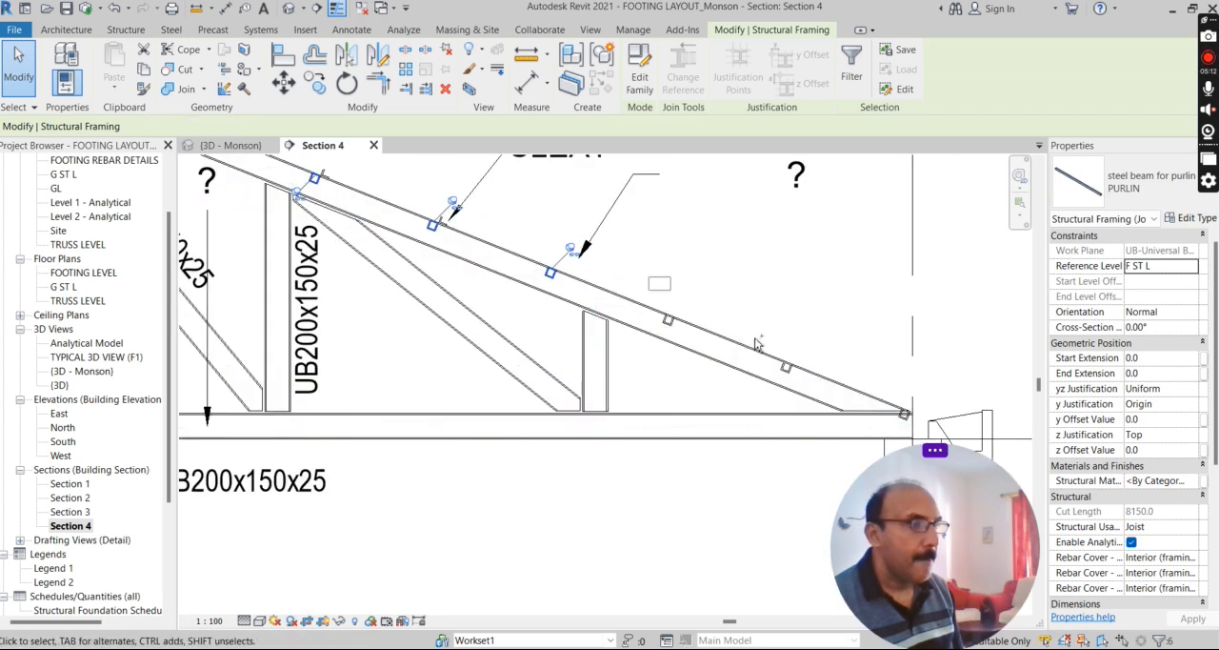
{"action": "scroll", "coordinate": [895, 407], "scroll_direction": "up", "scroll_amount": 3}
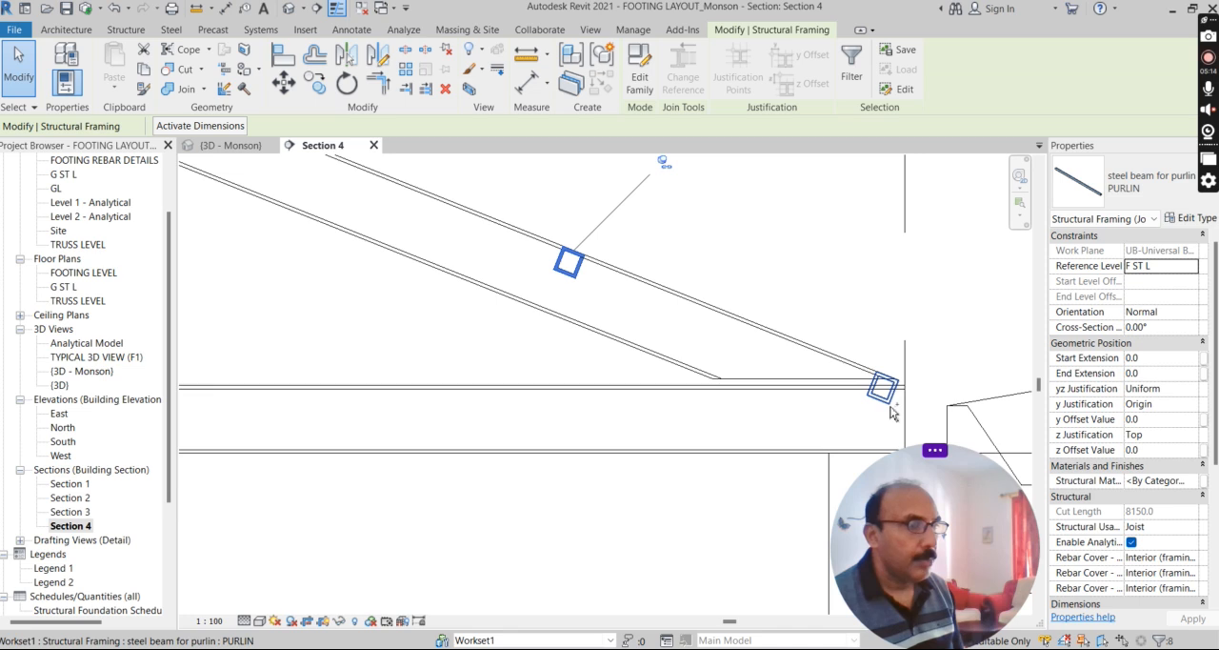
{"action": "left_click", "coordinate": [882, 407], "text": "ctrl"}
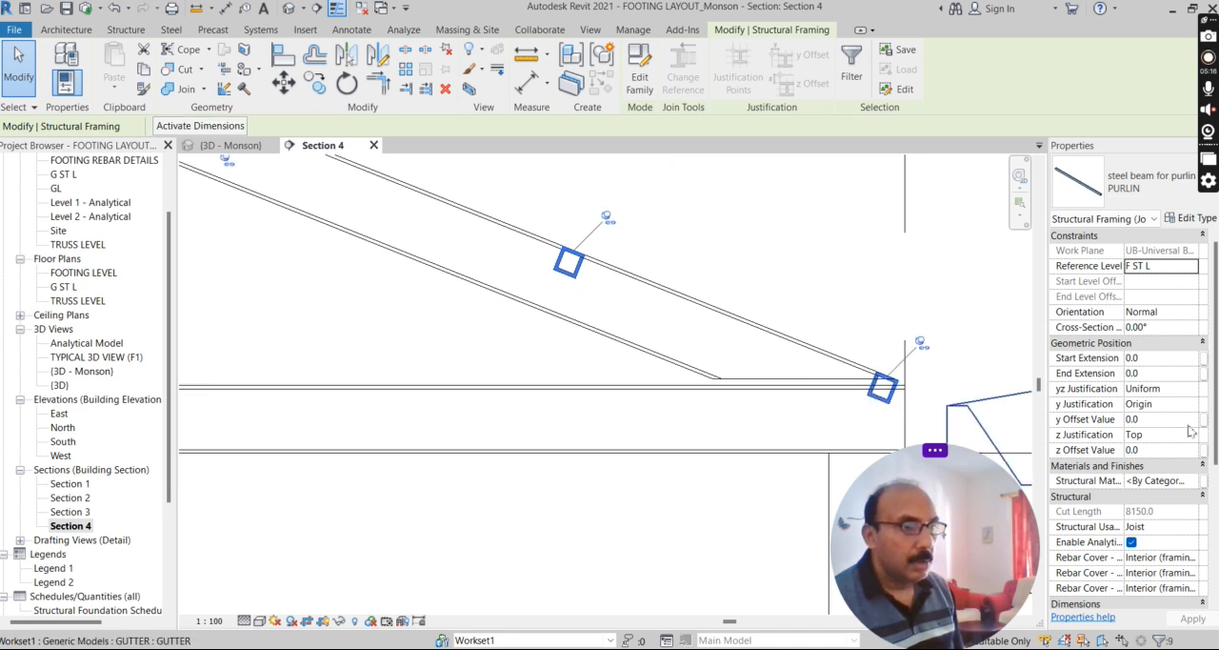
{"action": "scroll", "coordinate": [1216, 400], "scroll_direction": "down", "scroll_amount": 2}
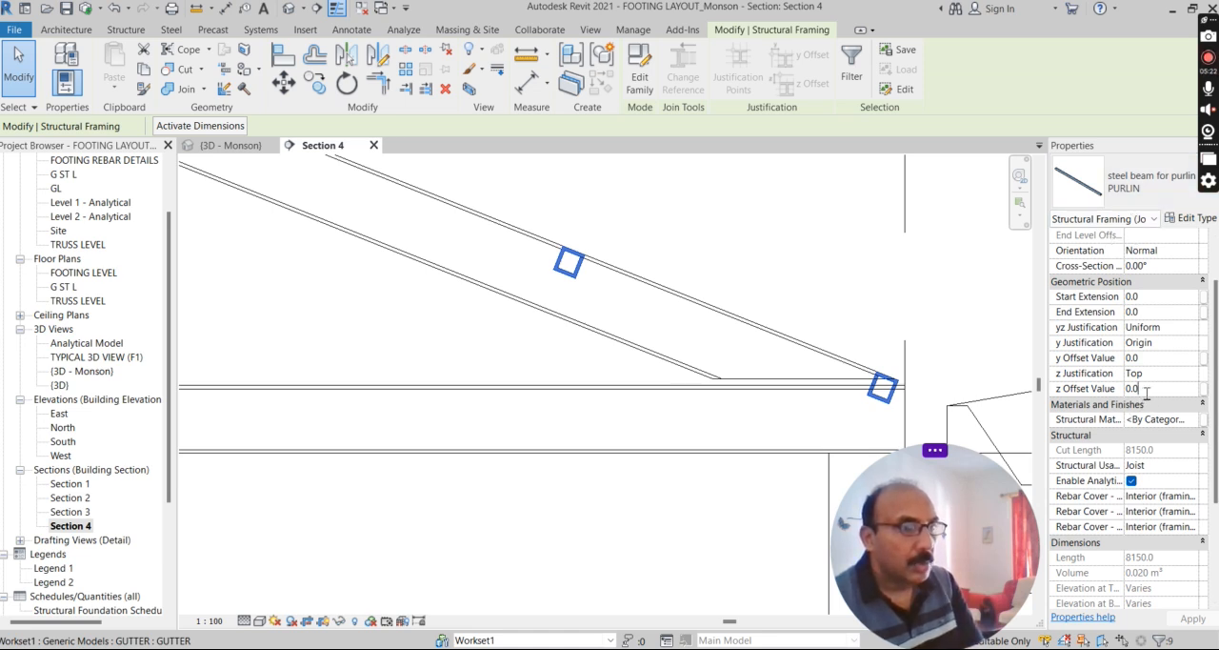
{"action": "type", "text": "7"}
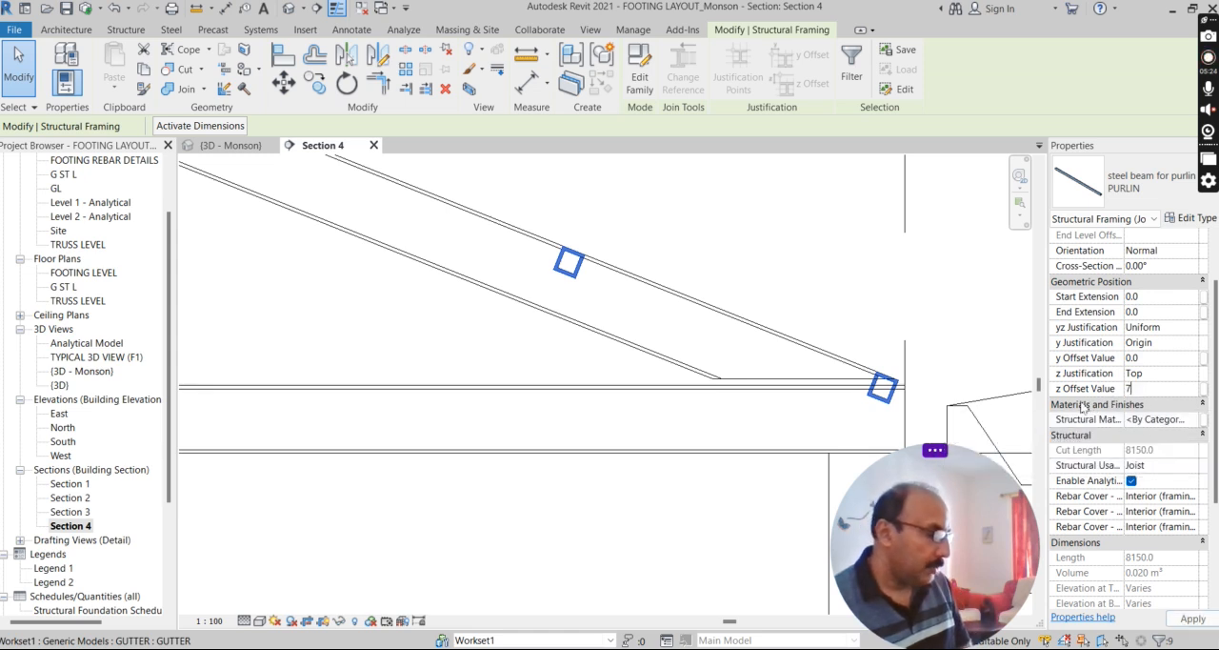
{"action": "type", "text": "5"}
{"action": "key", "text": "Return"}
{"action": "scroll", "coordinate": [592, 229], "scroll_direction": "up", "scroll_amount": 2}
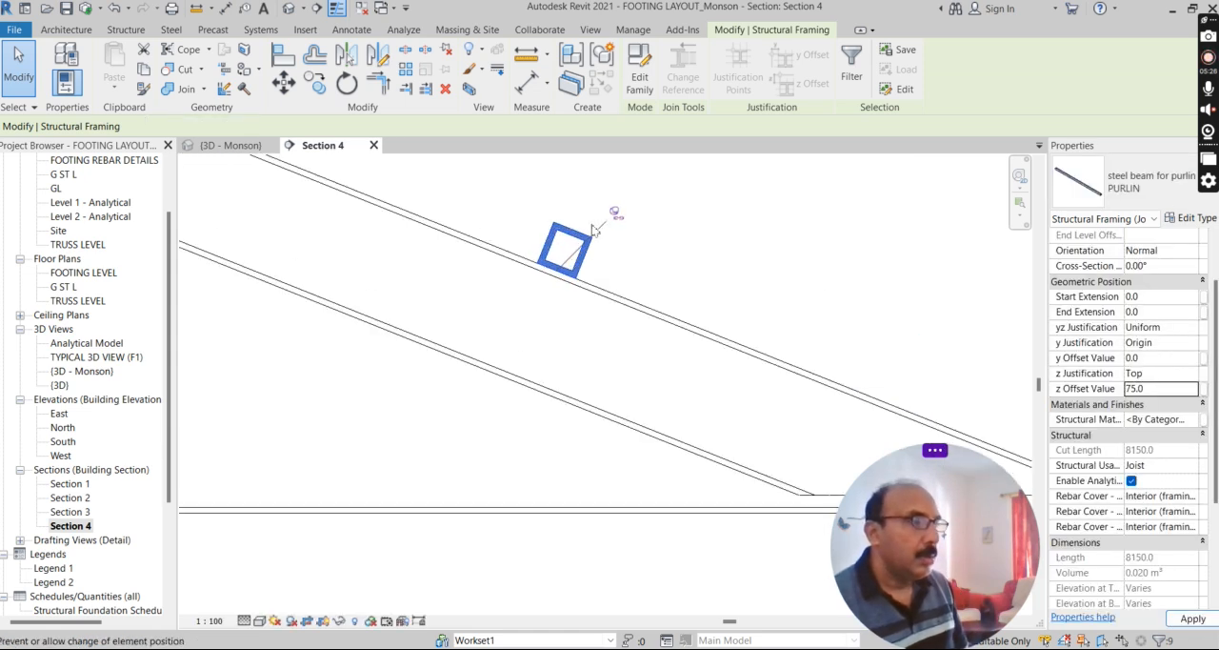
{"action": "scroll", "coordinate": [559, 231], "scroll_direction": "up", "scroll_amount": 3}
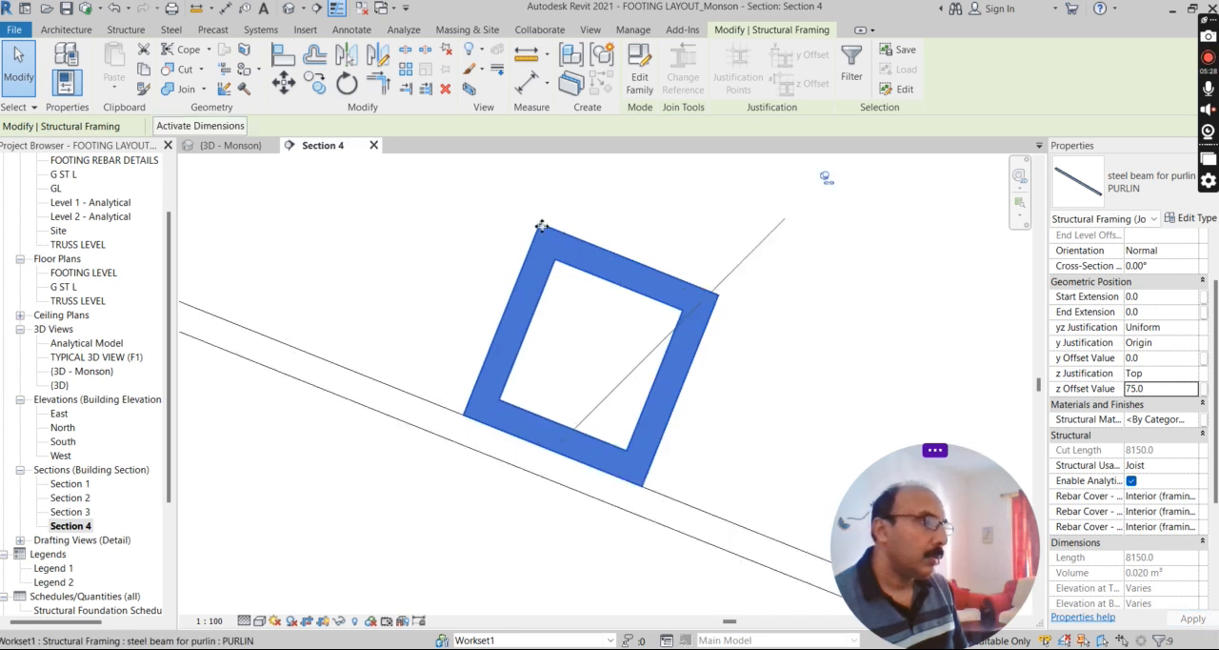
{"action": "scroll", "coordinate": [571, 302], "scroll_direction": "down", "scroll_amount": 4}
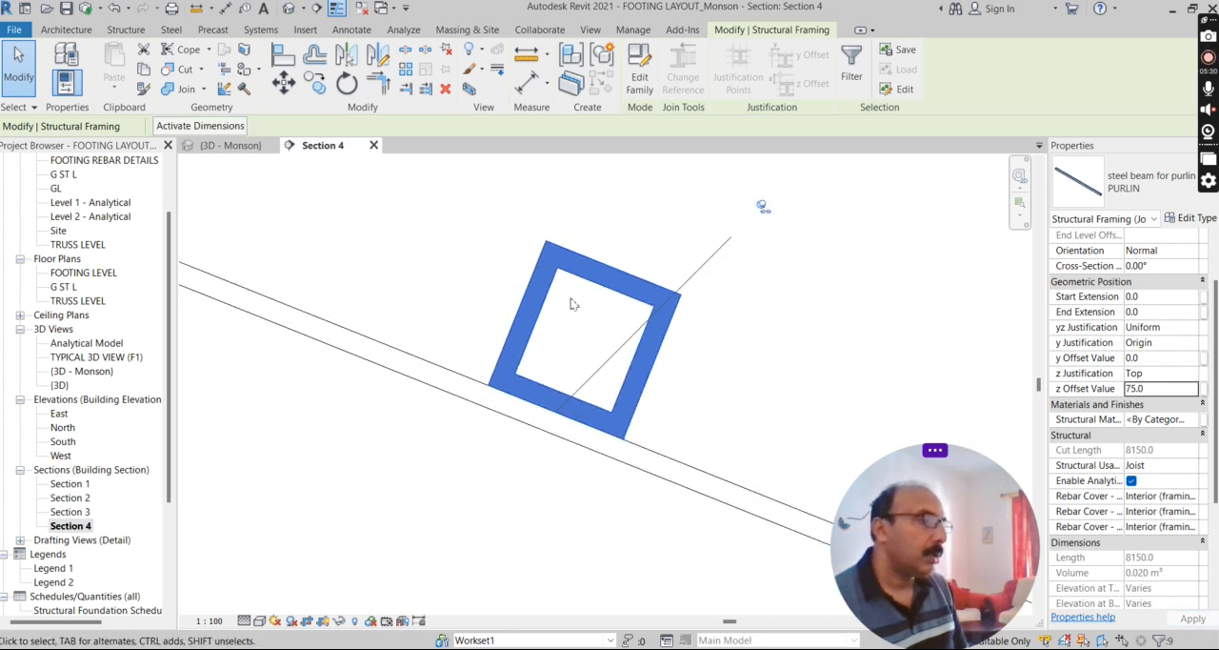
{"action": "scroll", "coordinate": [724, 335], "scroll_direction": "down", "scroll_amount": 3}
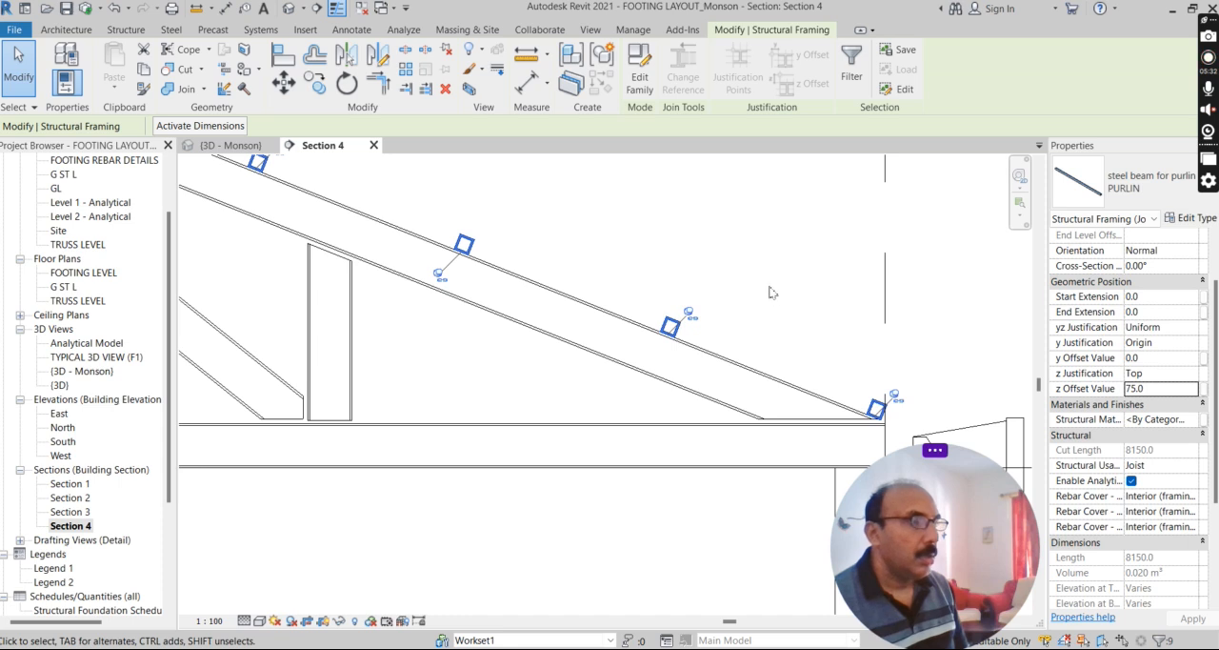
{"action": "left_click", "coordinate": [772, 293]}
Open the purlin's family for editing and inspect its extrusion profile against the reference planes in the Left elevation.
{"action": "scroll", "coordinate": [657, 337], "scroll_direction": "up", "scroll_amount": 1}
{"action": "left_click", "coordinate": [680, 332]}
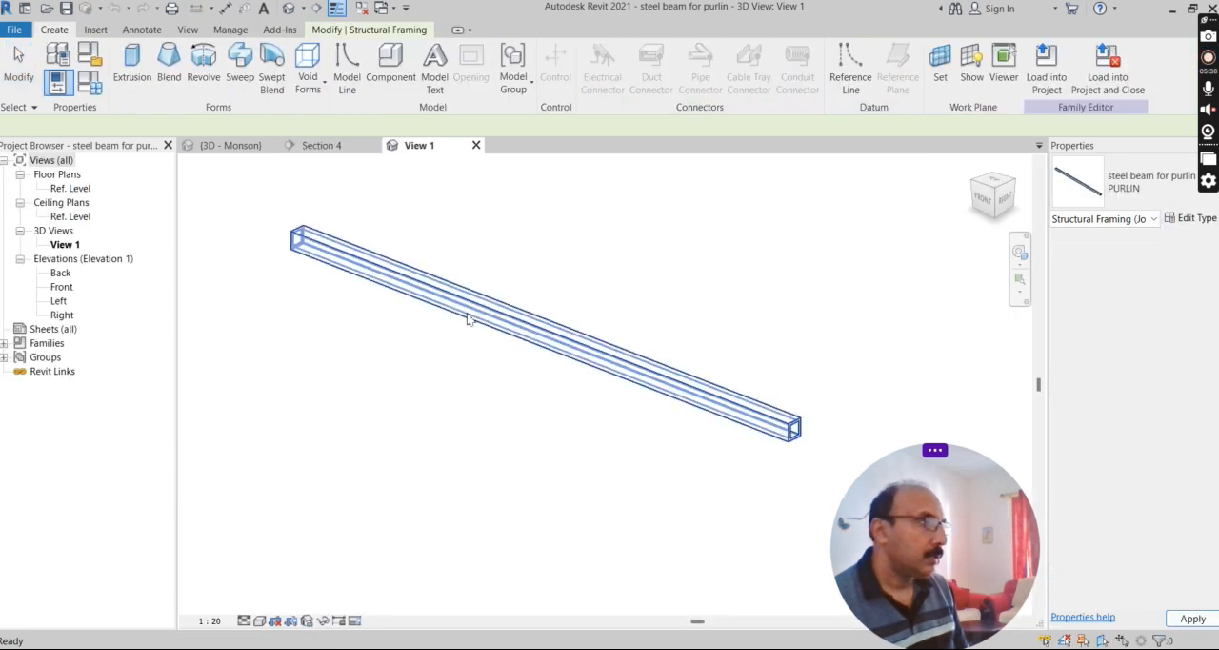
{"action": "double_click", "coordinate": [57, 301]}
{"action": "scroll", "coordinate": [533, 457], "scroll_direction": "up", "scroll_amount": 5}
{"action": "left_click", "coordinate": [605, 412]}
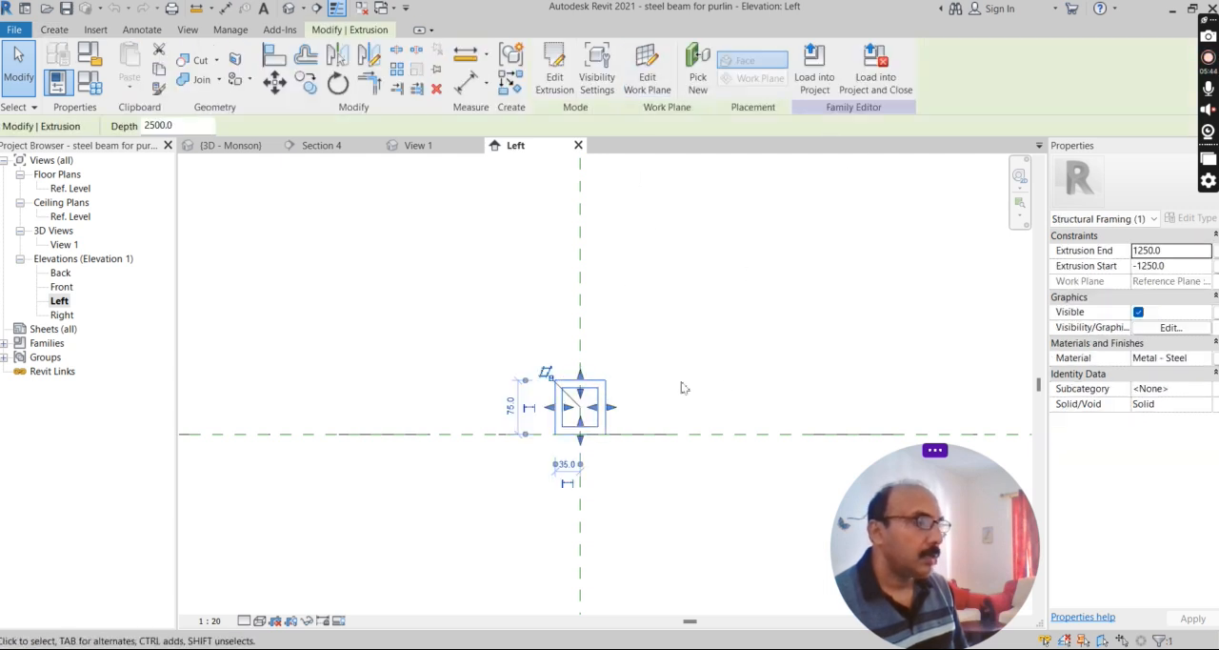
{"action": "scroll", "coordinate": [503, 257], "scroll_direction": "down", "scroll_amount": 2}
{"action": "scroll", "coordinate": [534, 337], "scroll_direction": "up", "scroll_amount": 5}
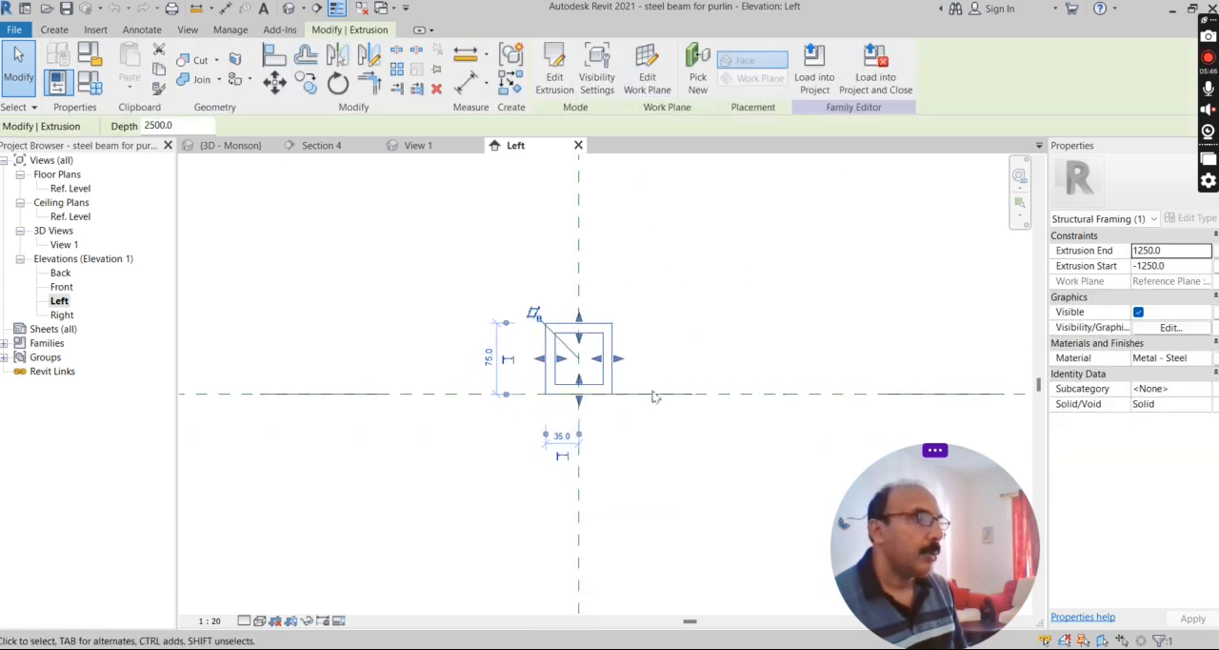
{"action": "left_click", "coordinate": [695, 392]}
{"action": "scroll", "coordinate": [614, 317], "scroll_direction": "down", "scroll_amount": 1}
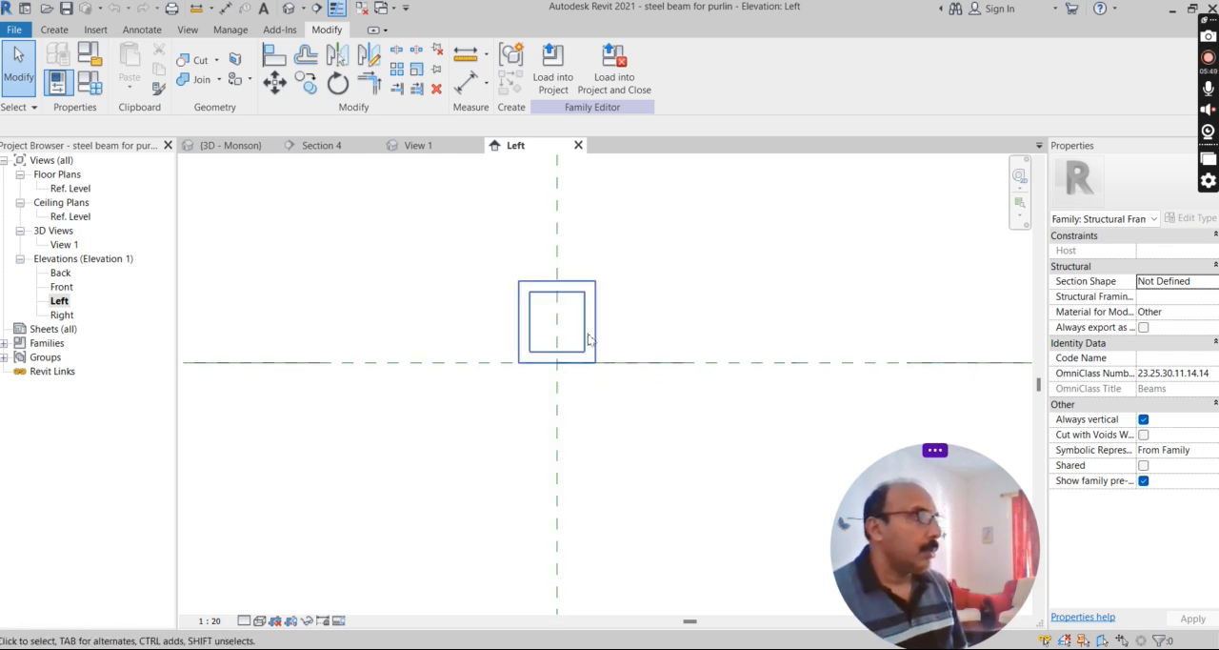
{"action": "scroll", "coordinate": [659, 334], "scroll_direction": "down", "scroll_amount": 1}
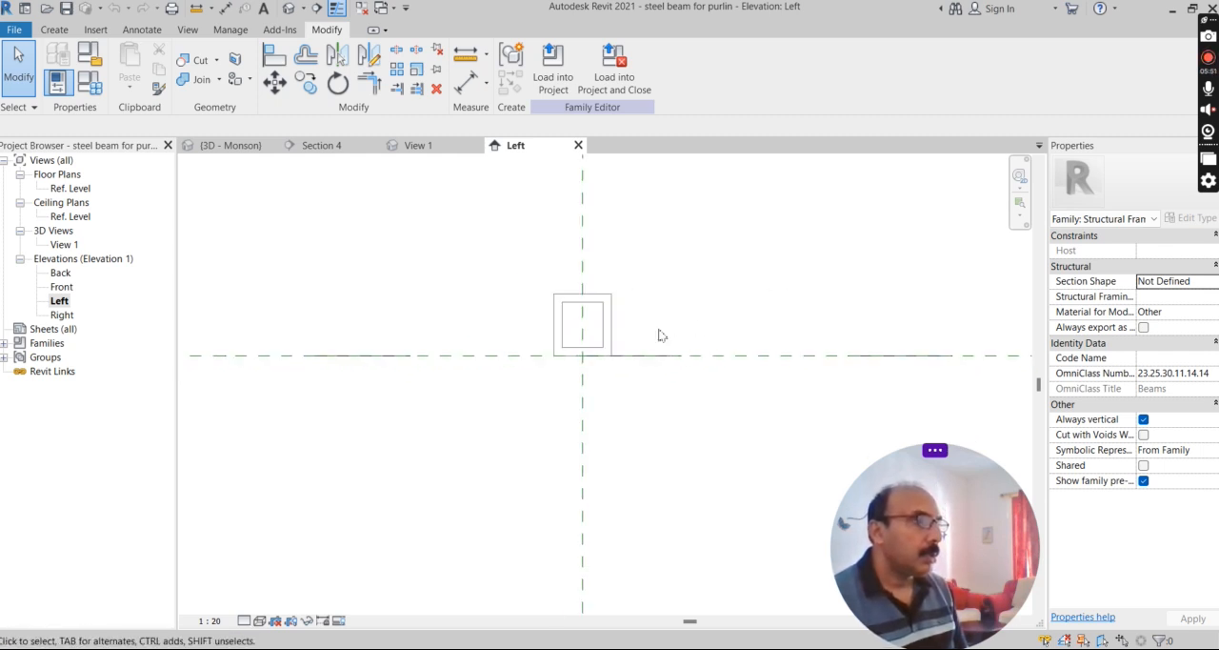
Close the family's Left elevation, look over the beam in 3D and return to the project's 3D view.
{"action": "left_click", "coordinate": [578, 145]}
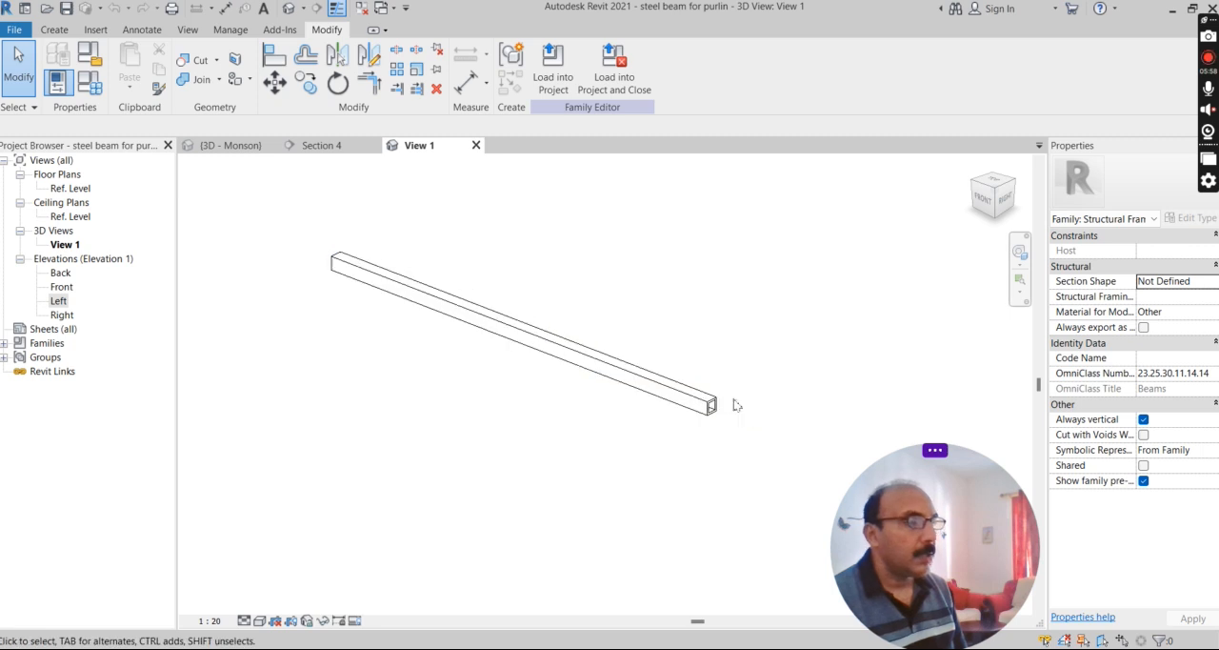
{"action": "scroll", "coordinate": [734, 407], "scroll_direction": "up", "scroll_amount": 3}
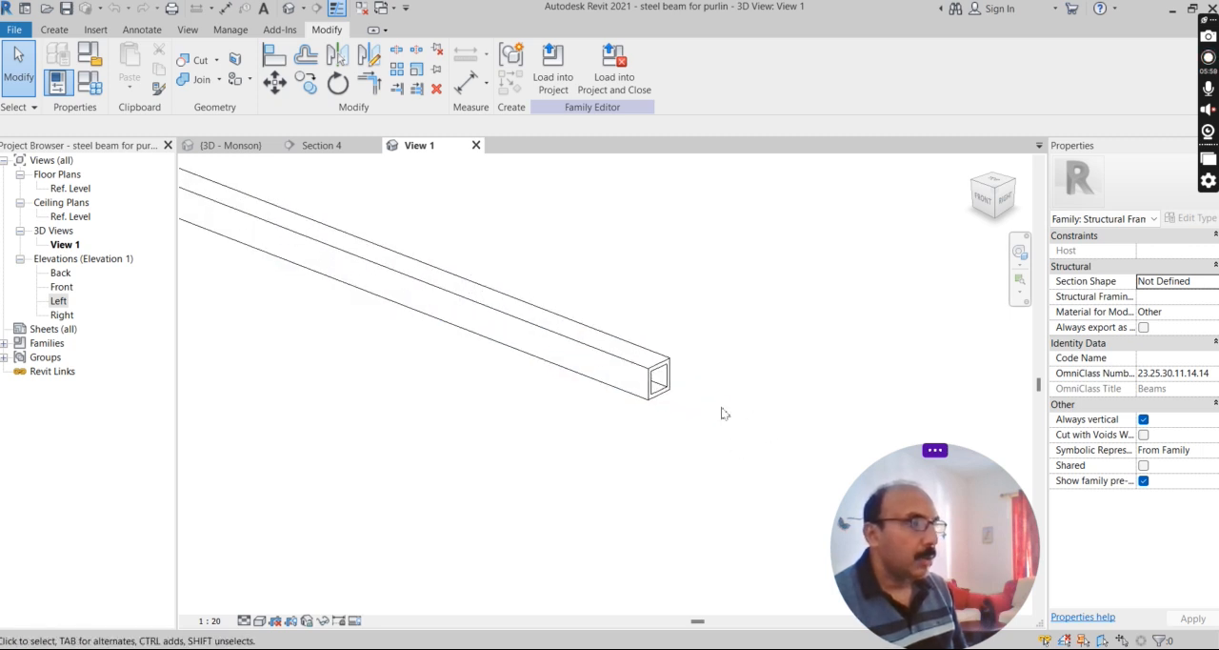
{"action": "scroll", "coordinate": [600, 444], "scroll_direction": "down", "scroll_amount": 1}
{"action": "scroll", "coordinate": [545, 421], "scroll_direction": "down", "scroll_amount": 1}
{"action": "left_click", "coordinate": [230, 145]}
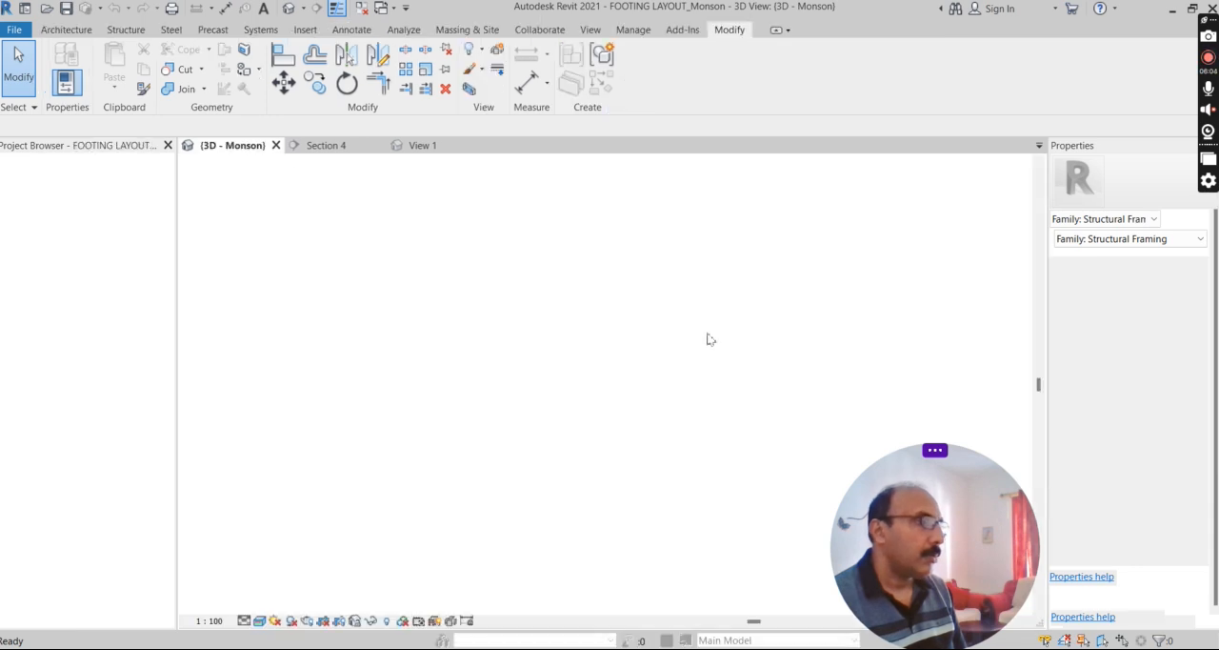
Examine in 3D how the raised purlins sit on the truss top chords along the roof slope.
{"action": "scroll", "coordinate": [406, 254], "scroll_direction": "up", "scroll_amount": 3}
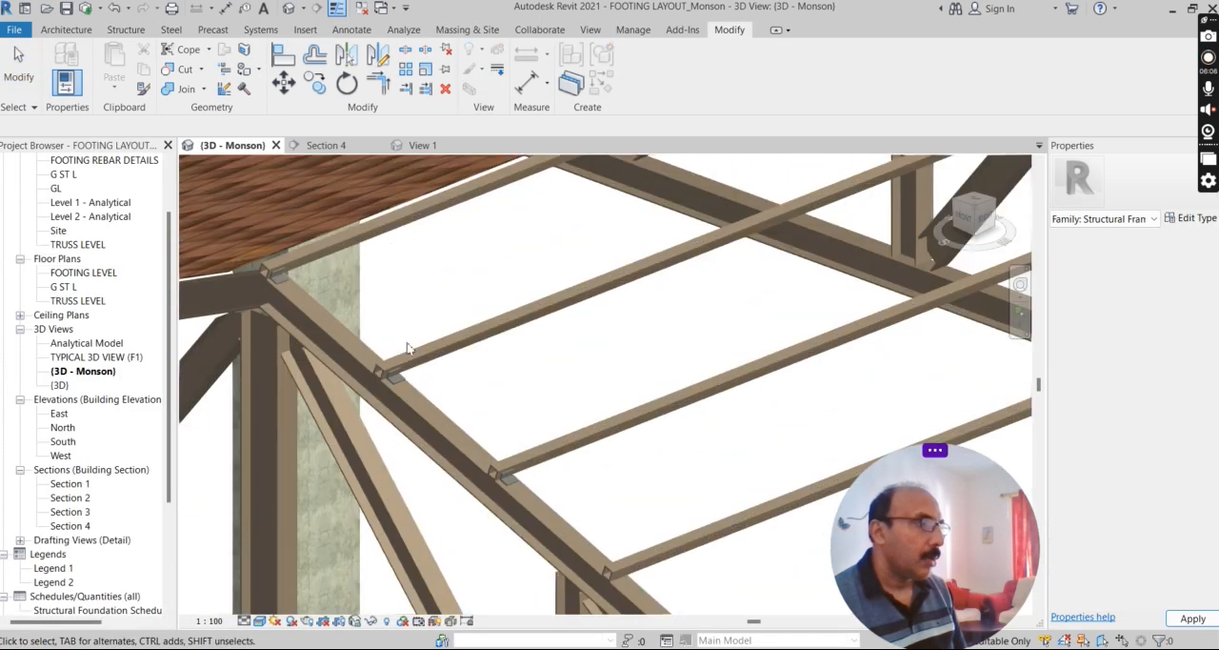
{"action": "scroll", "coordinate": [407, 343], "scroll_direction": "down", "scroll_amount": 2}
{"action": "scroll", "coordinate": [442, 372], "scroll_direction": "up", "scroll_amount": 4}
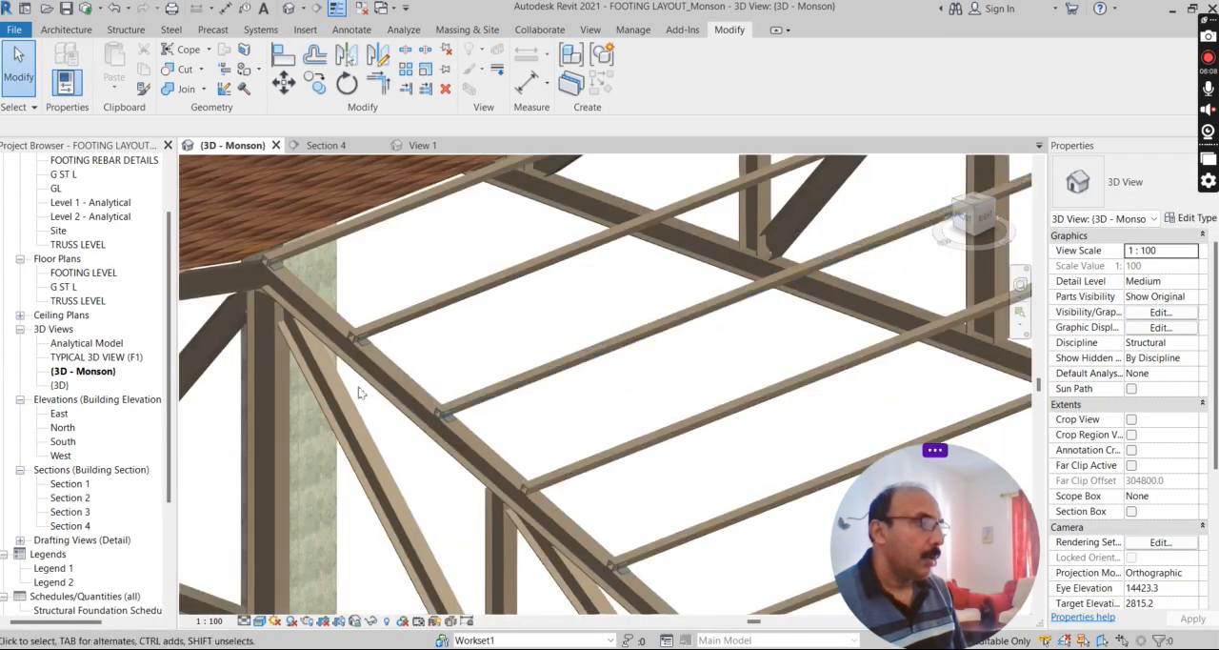
{"action": "scroll", "coordinate": [448, 400], "scroll_direction": "down", "scroll_amount": 3}
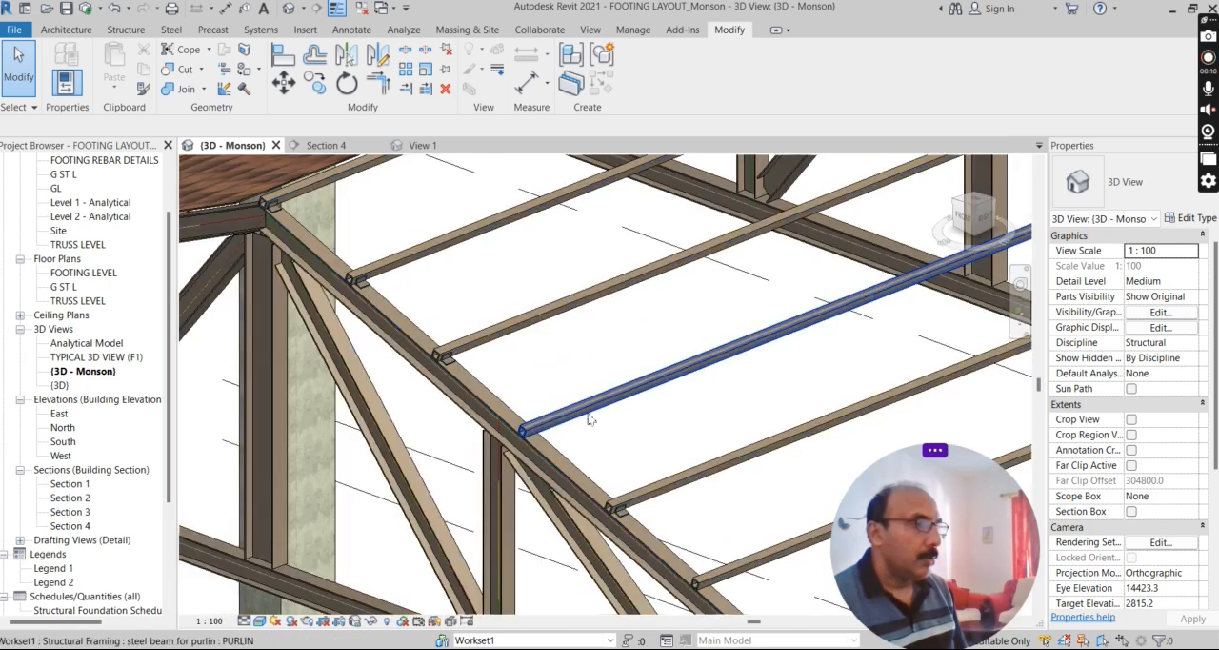
{"action": "scroll", "coordinate": [514, 372], "scroll_direction": "up", "scroll_amount": 3}
{"action": "scroll", "coordinate": [514, 371], "scroll_direction": "down", "scroll_amount": 3}
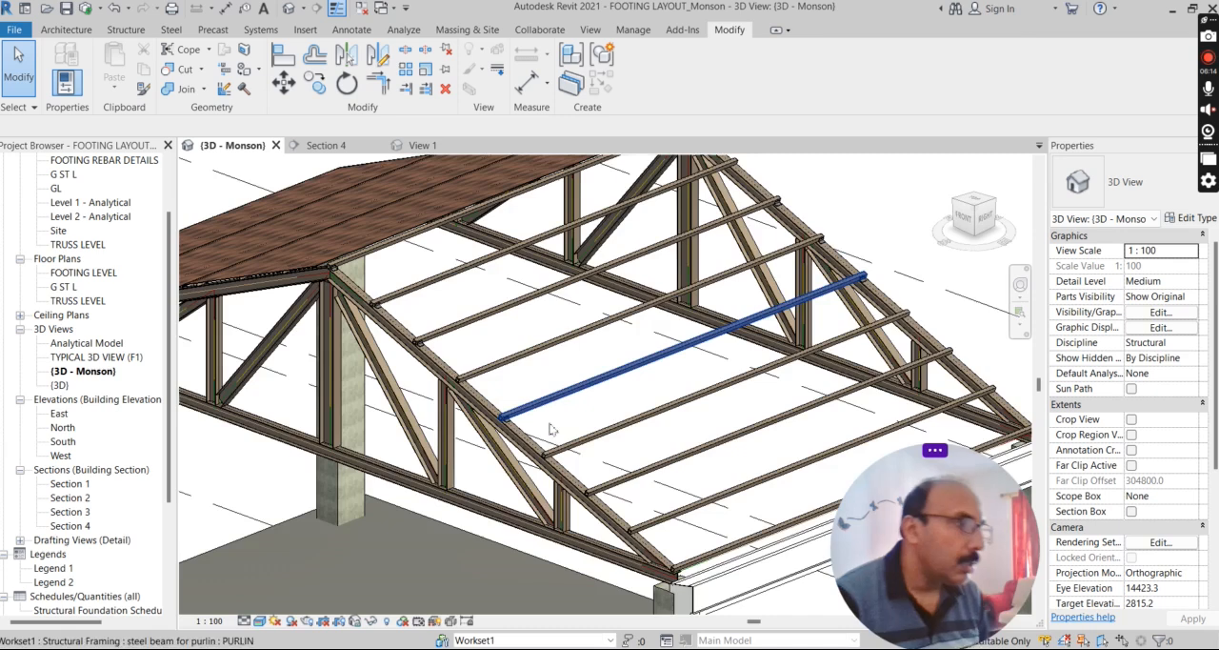
{"action": "scroll", "coordinate": [550, 429], "scroll_direction": "up", "scroll_amount": 2}
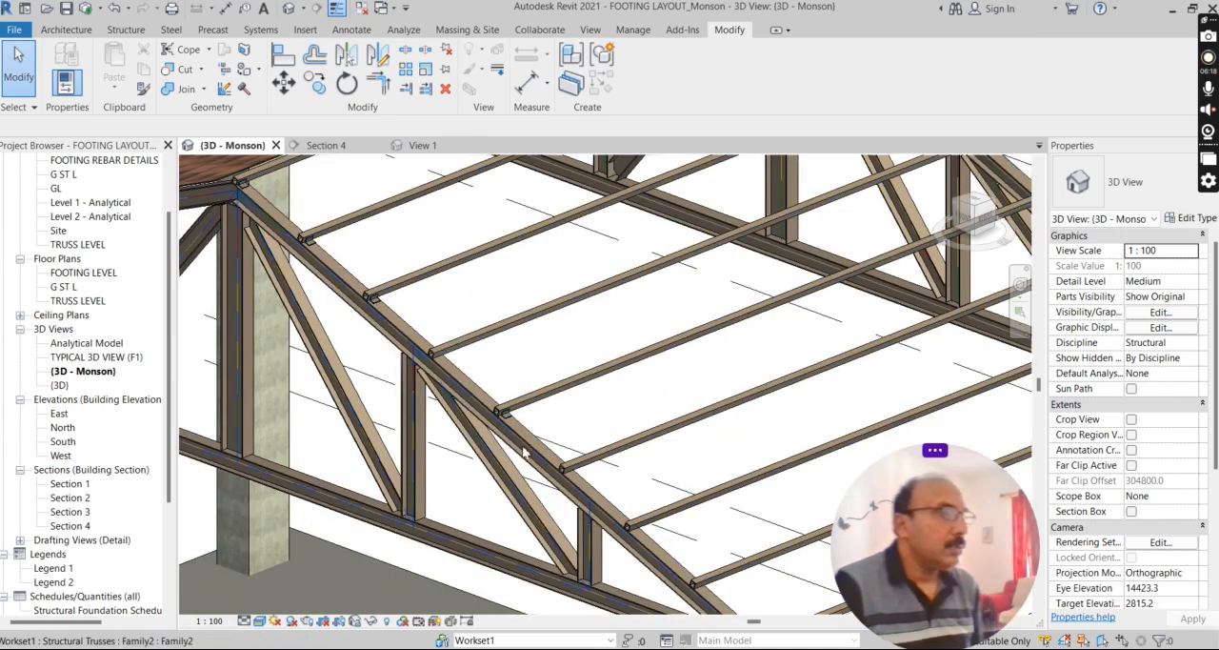
{"action": "scroll", "coordinate": [562, 431], "scroll_direction": "down", "scroll_amount": 2}
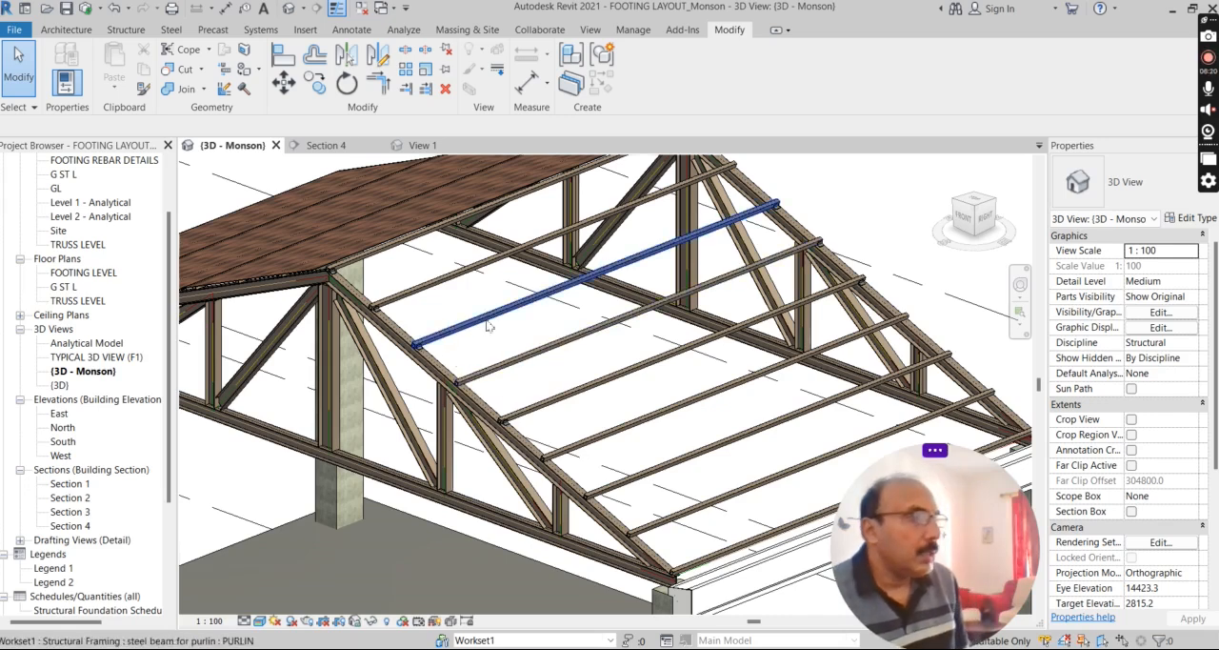
{"action": "scroll", "coordinate": [488, 328], "scroll_direction": "up", "scroll_amount": 4}
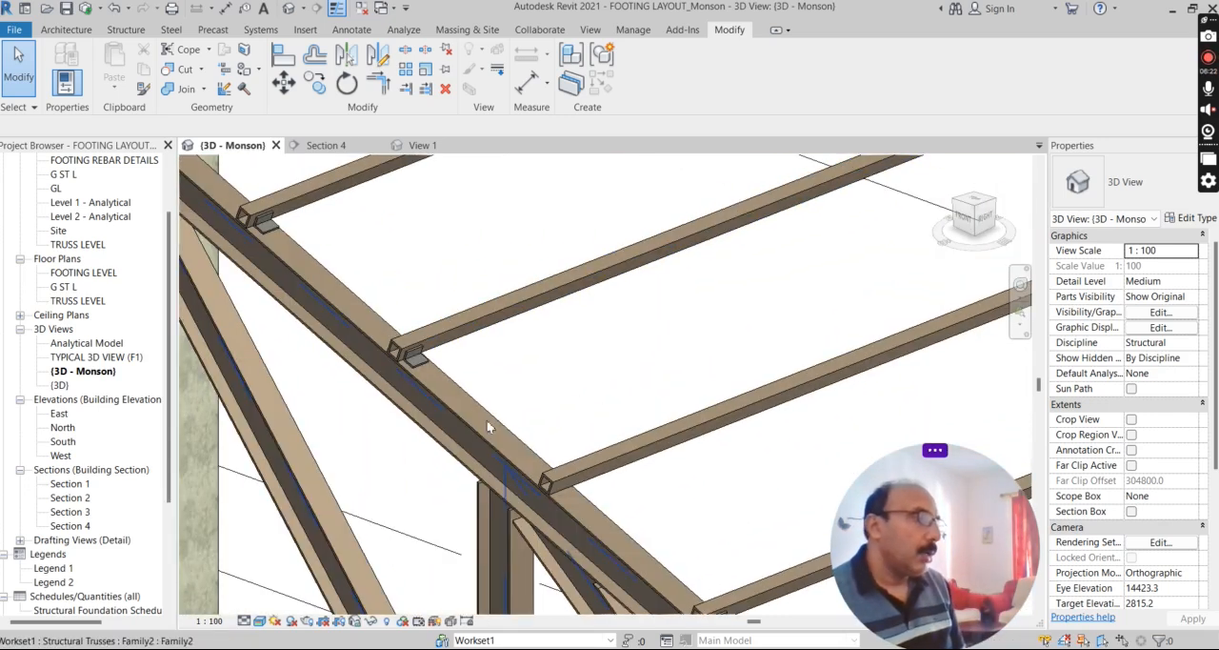
{"action": "scroll", "coordinate": [419, 358], "scroll_direction": "down", "scroll_amount": 1}
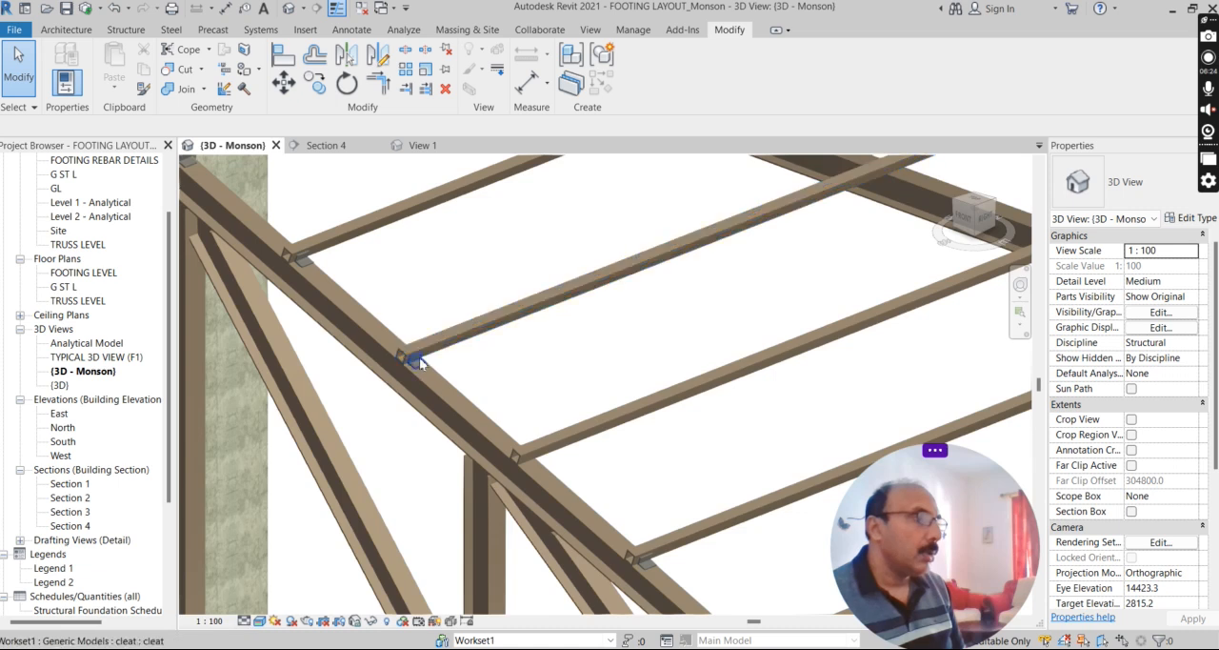
Inspect the cleat that joins a purlin to the truss top chord up close, selecting it for reference.
{"action": "scroll", "coordinate": [419, 358], "scroll_direction": "up", "scroll_amount": 5}
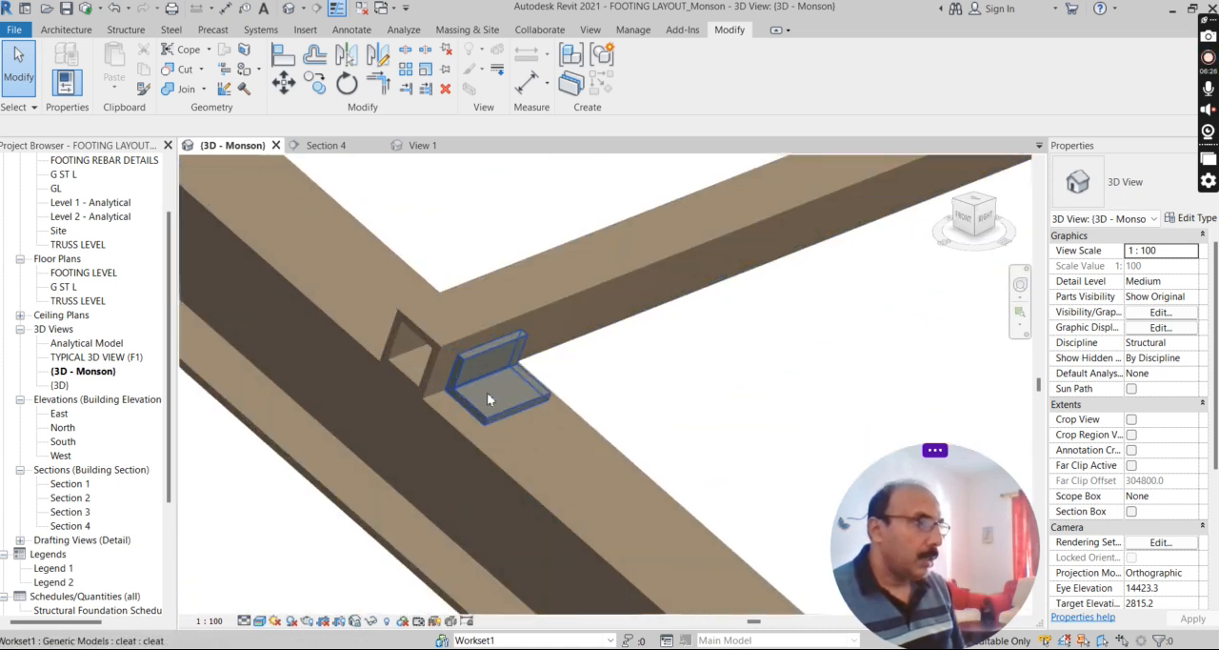
{"action": "scroll", "coordinate": [486, 392], "scroll_direction": "up", "scroll_amount": 1}
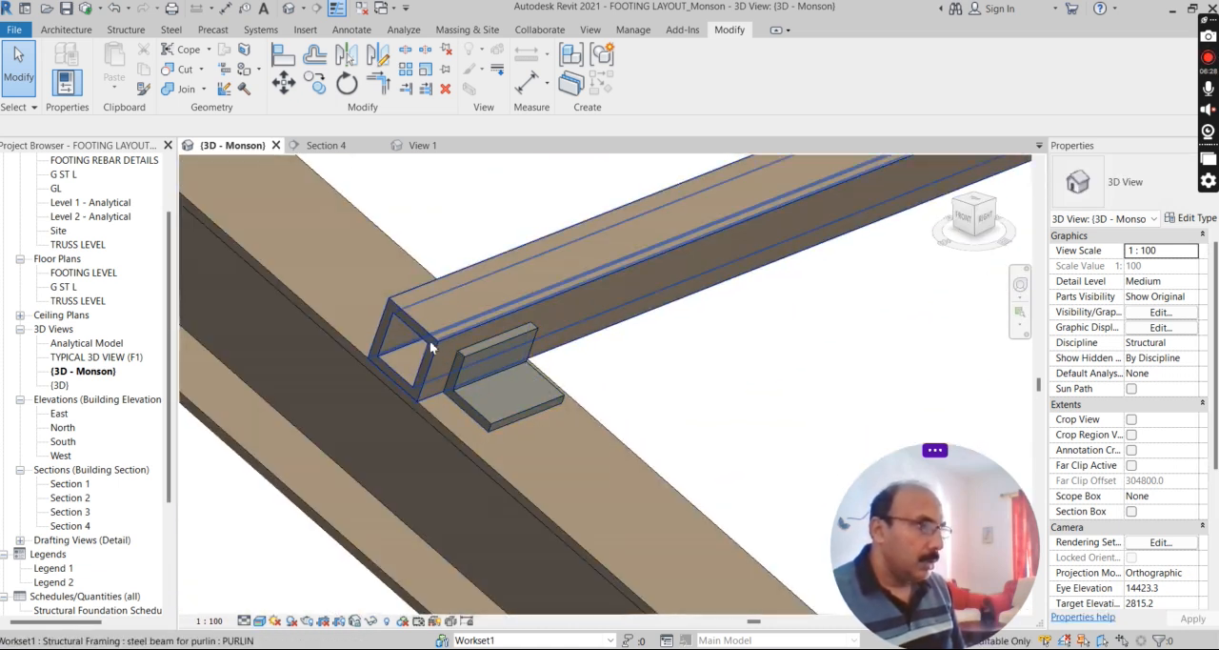
{"action": "scroll", "coordinate": [496, 419], "scroll_direction": "up", "scroll_amount": 2}
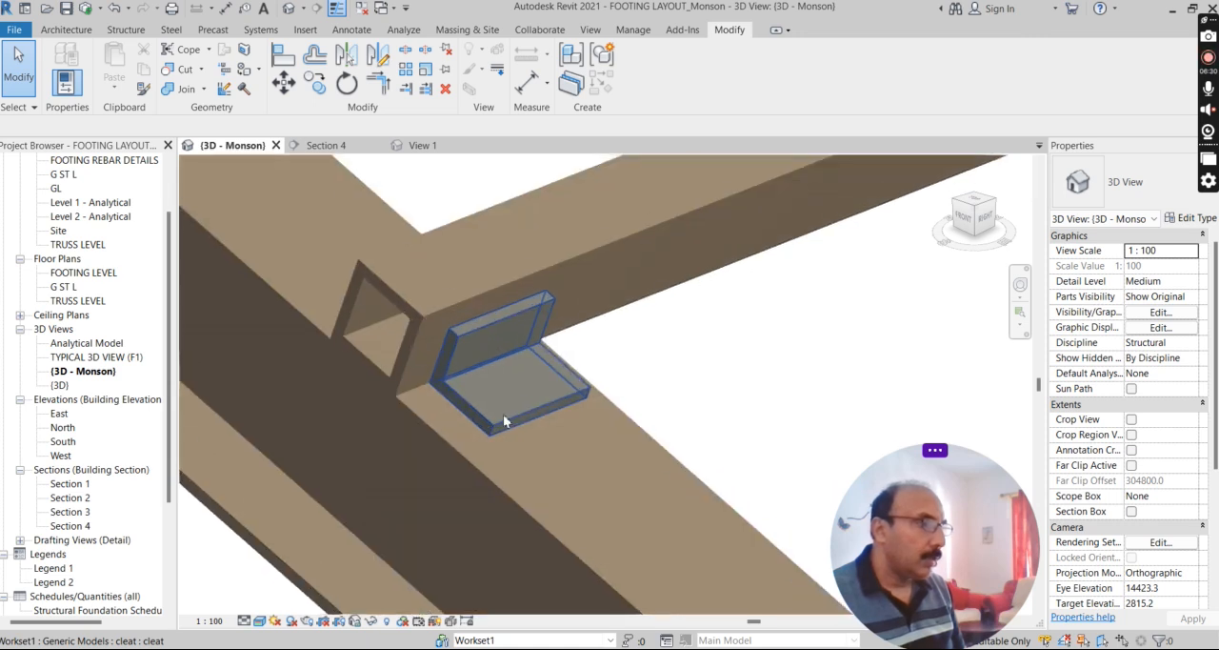
{"action": "left_click", "coordinate": [515, 408]}
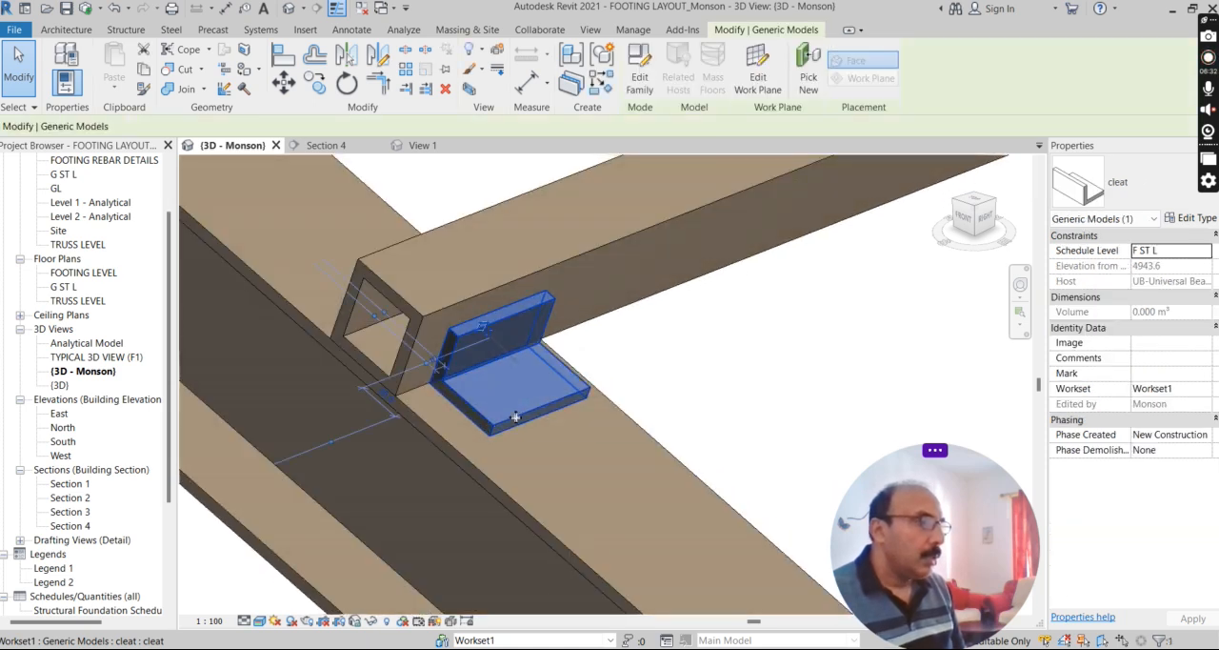
{"action": "right_click", "coordinate": [515, 410]}
{"action": "left_click", "coordinate": [465, 405]}
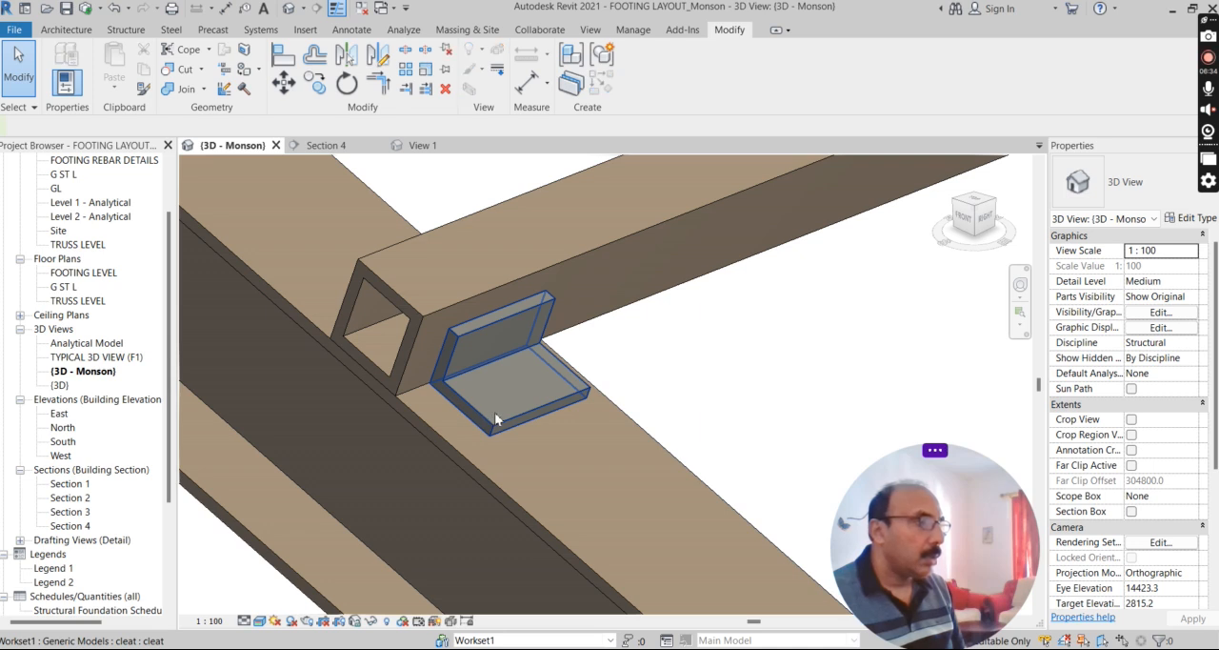
{"action": "left_click", "coordinate": [497, 413]}
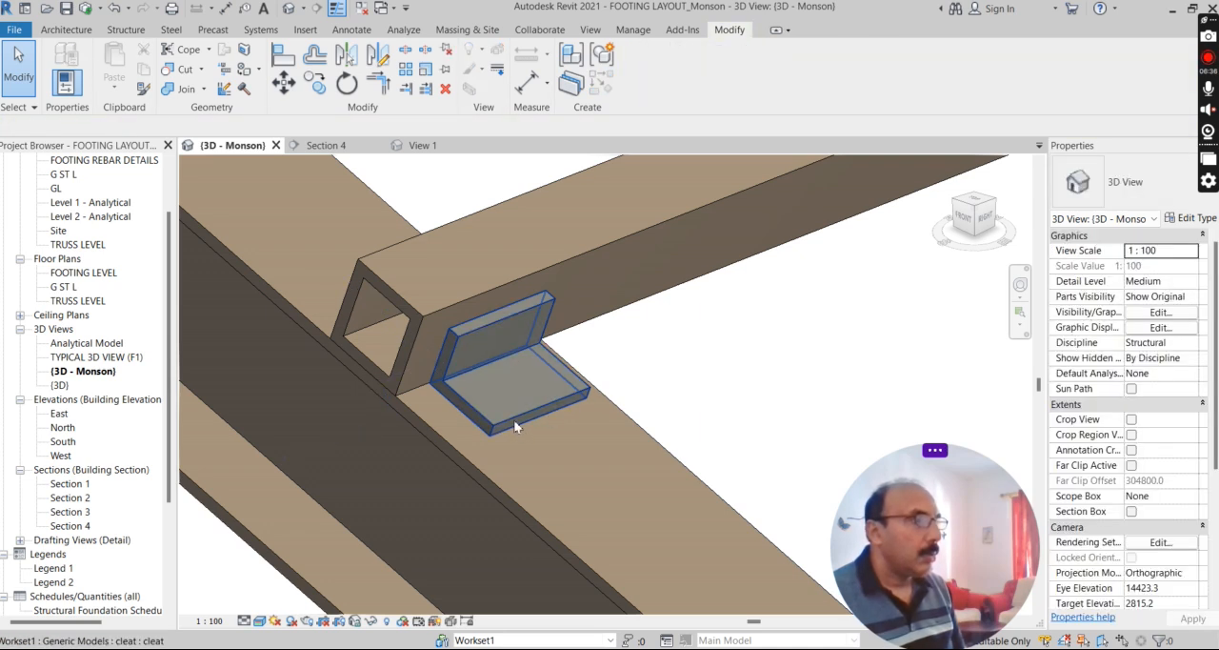
Open the purlin cleat's family for editing and inspect its extrusion in the Left elevation.
{"action": "left_click", "coordinate": [514, 419]}
{"action": "left_click", "coordinate": [638, 84]}
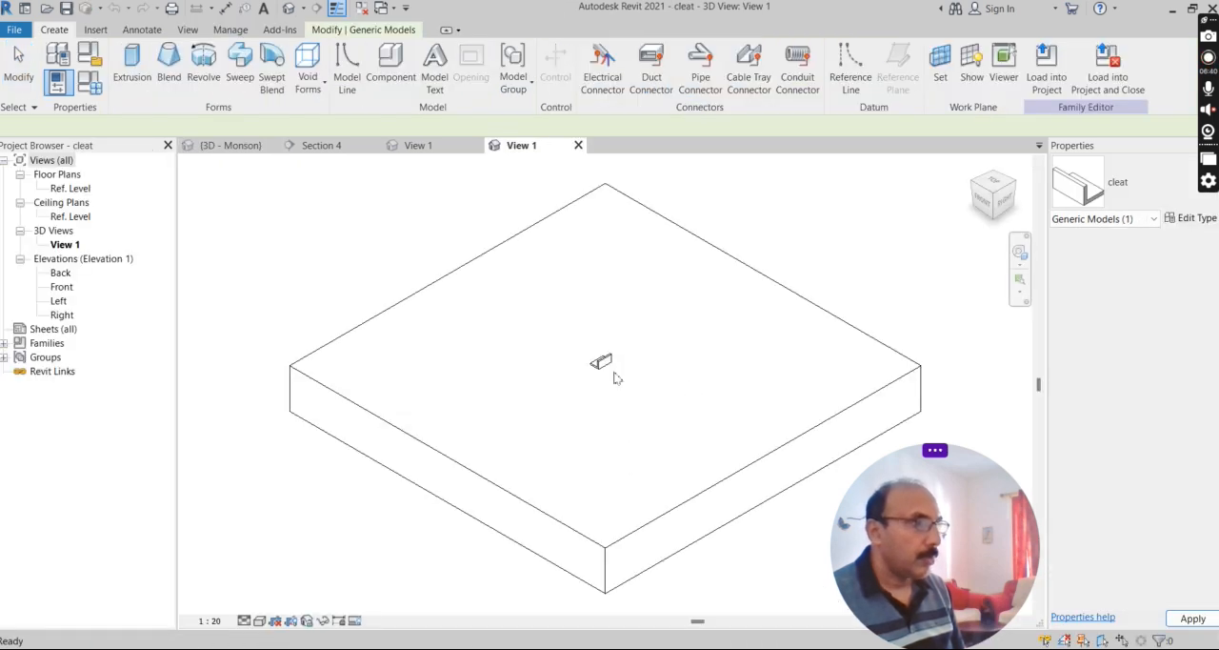
{"action": "scroll", "coordinate": [606, 371], "scroll_direction": "up", "scroll_amount": 3}
{"action": "double_click", "coordinate": [59, 301]}
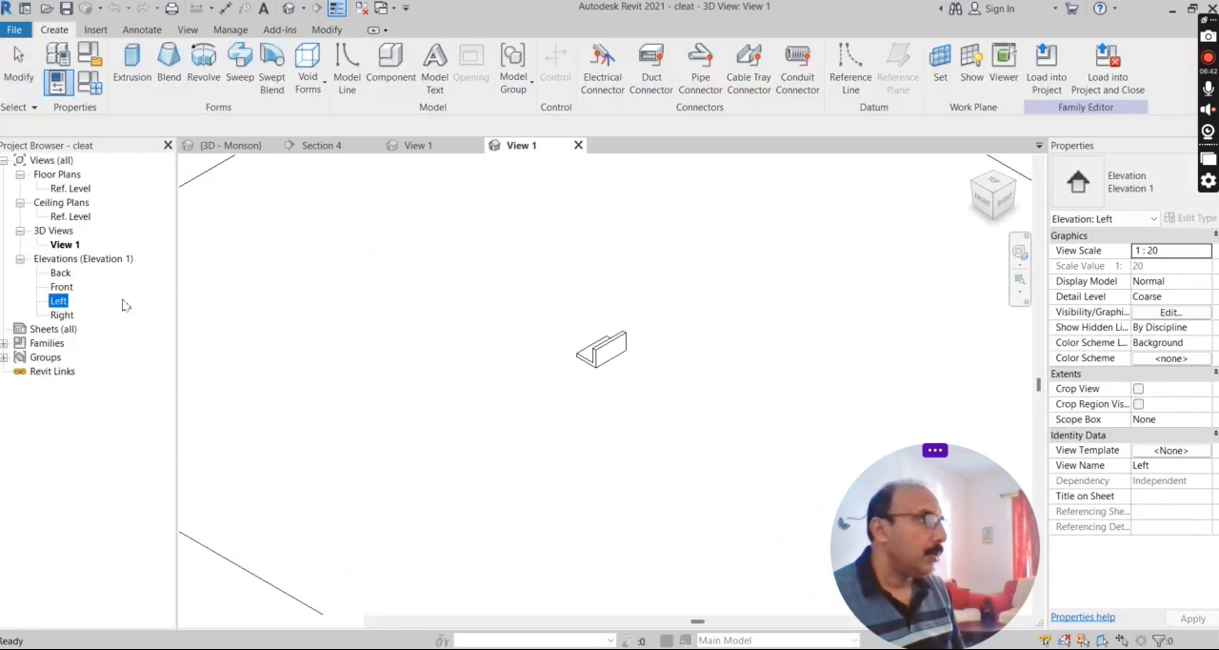
{"action": "scroll", "coordinate": [552, 477], "scroll_direction": "up", "scroll_amount": 1}
{"action": "scroll", "coordinate": [549, 478], "scroll_direction": "down", "scroll_amount": 4}
{"action": "scroll", "coordinate": [548, 478], "scroll_direction": "up", "scroll_amount": 1}
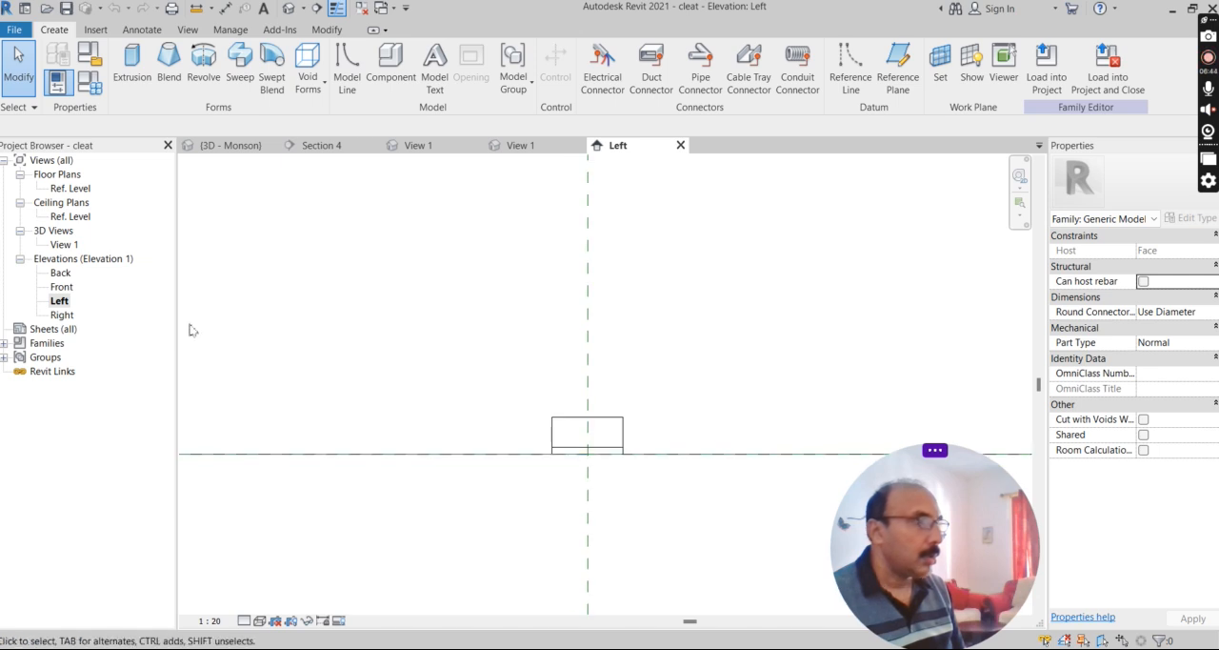
Inspect the cleat's L-shaped profile in the Front elevation, then close the family without saving and return to the project.
{"action": "double_click", "coordinate": [60, 288]}
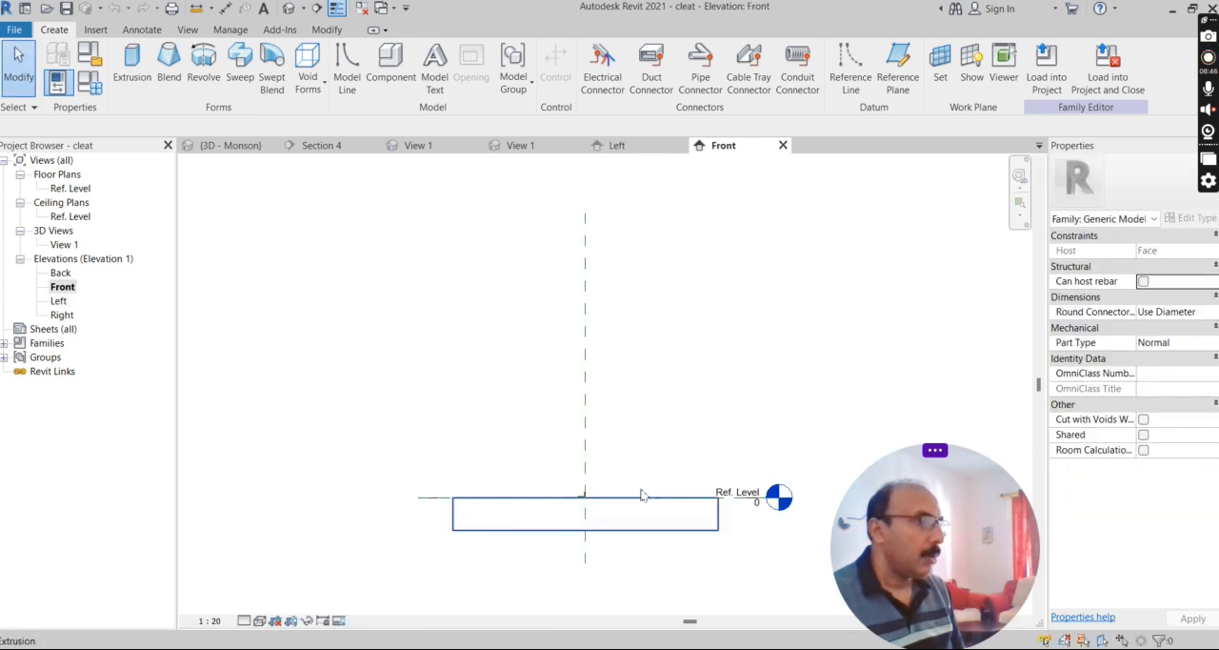
{"action": "scroll", "coordinate": [582, 503], "scroll_direction": "up", "scroll_amount": 6}
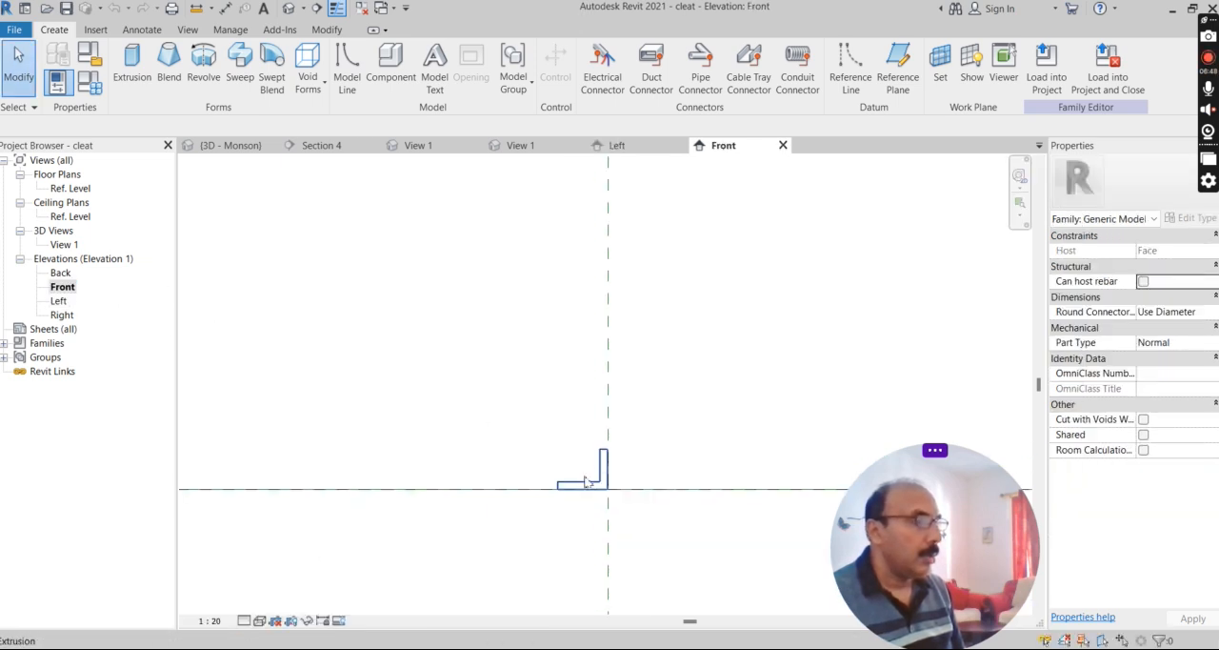
{"action": "scroll", "coordinate": [588, 477], "scroll_direction": "up", "scroll_amount": 3}
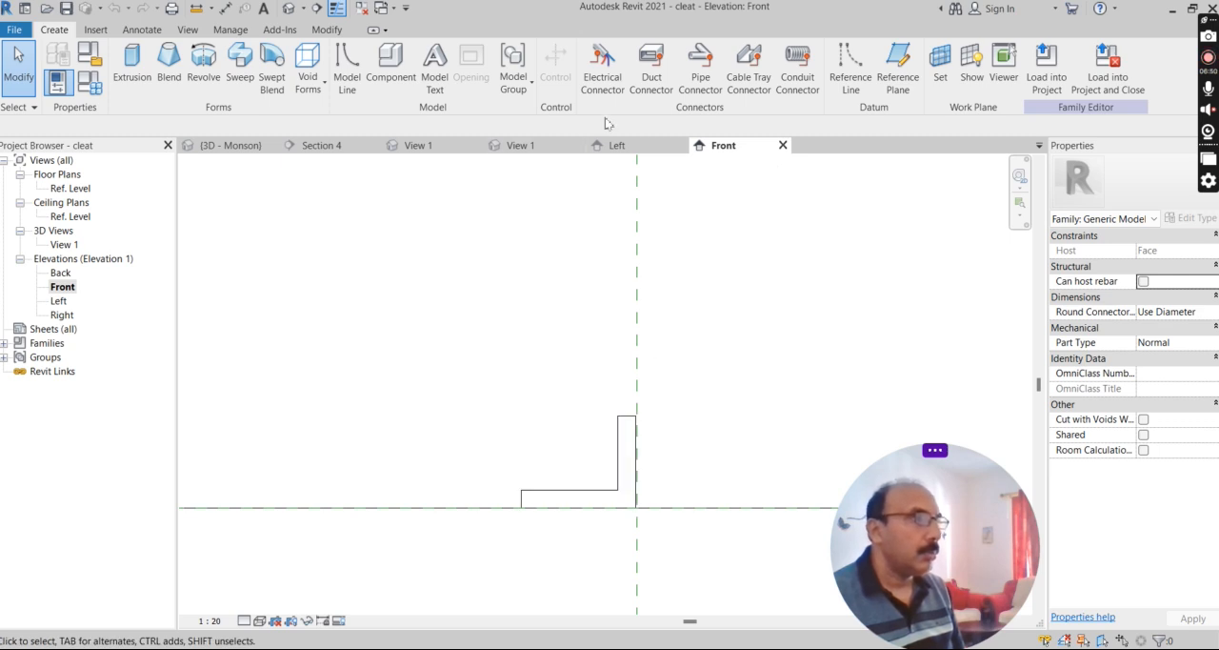
{"action": "left_click", "coordinate": [783, 145]}
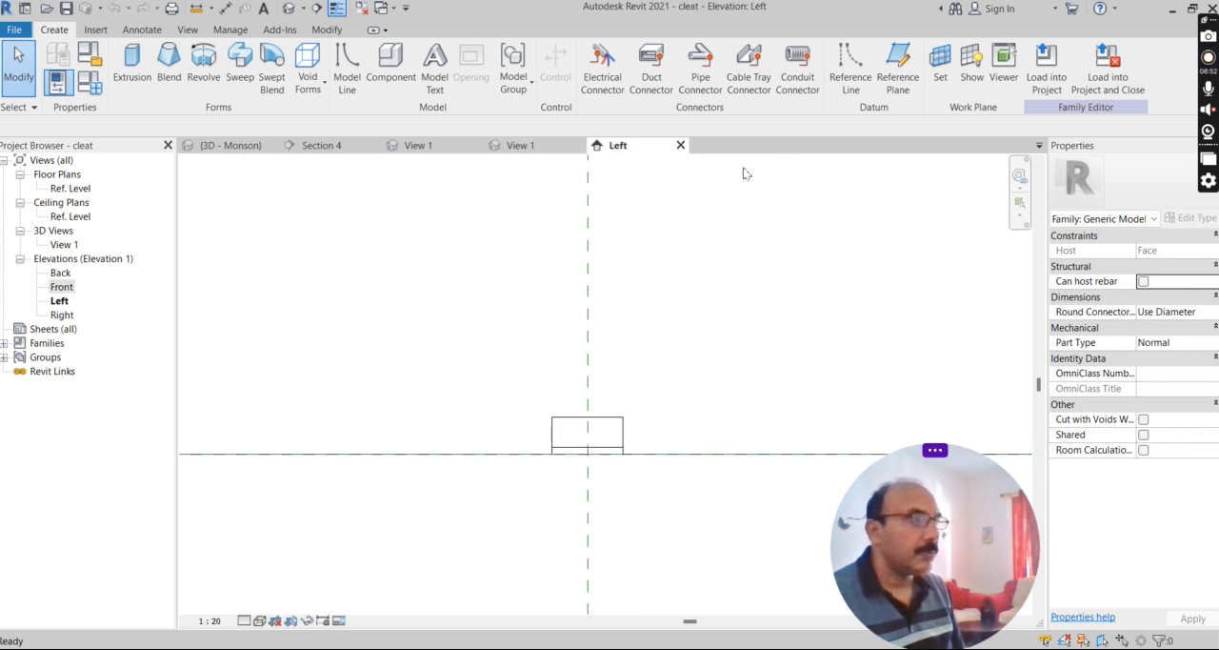
{"action": "left_click", "coordinate": [680, 145]}
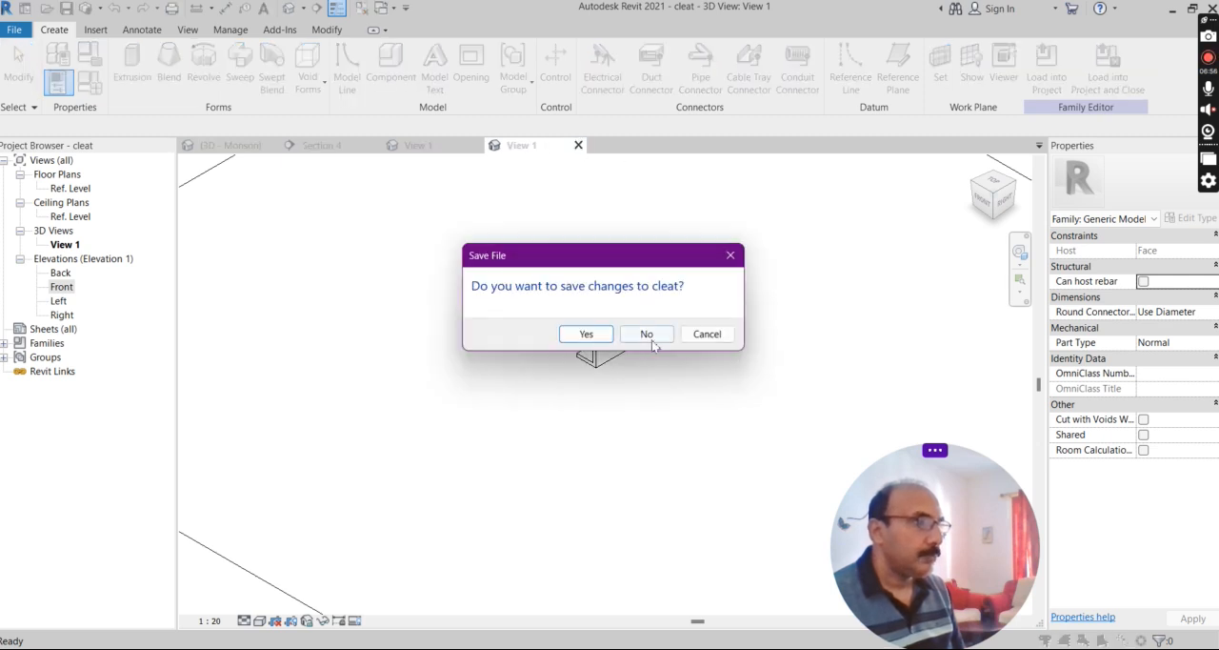
{"action": "left_click", "coordinate": [670, 340]}
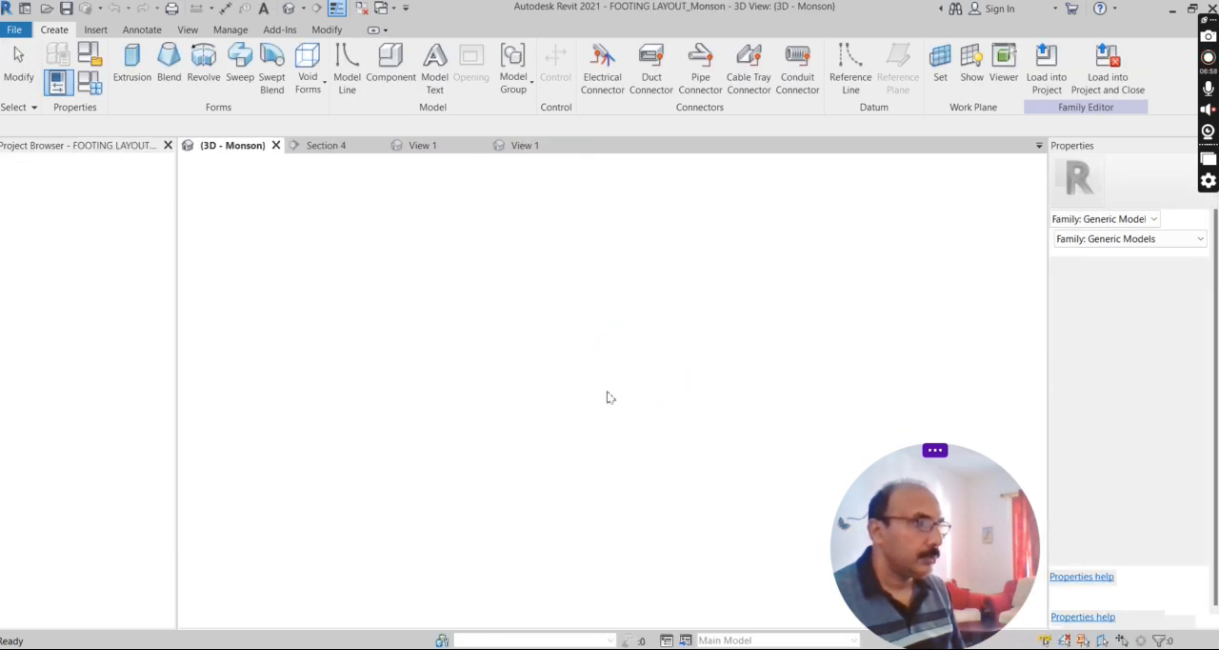
Create a similar cleat from the placed one and set it on the truss top chord's face against the next purlin.
{"action": "scroll", "coordinate": [374, 309], "scroll_direction": "down", "scroll_amount": 5}
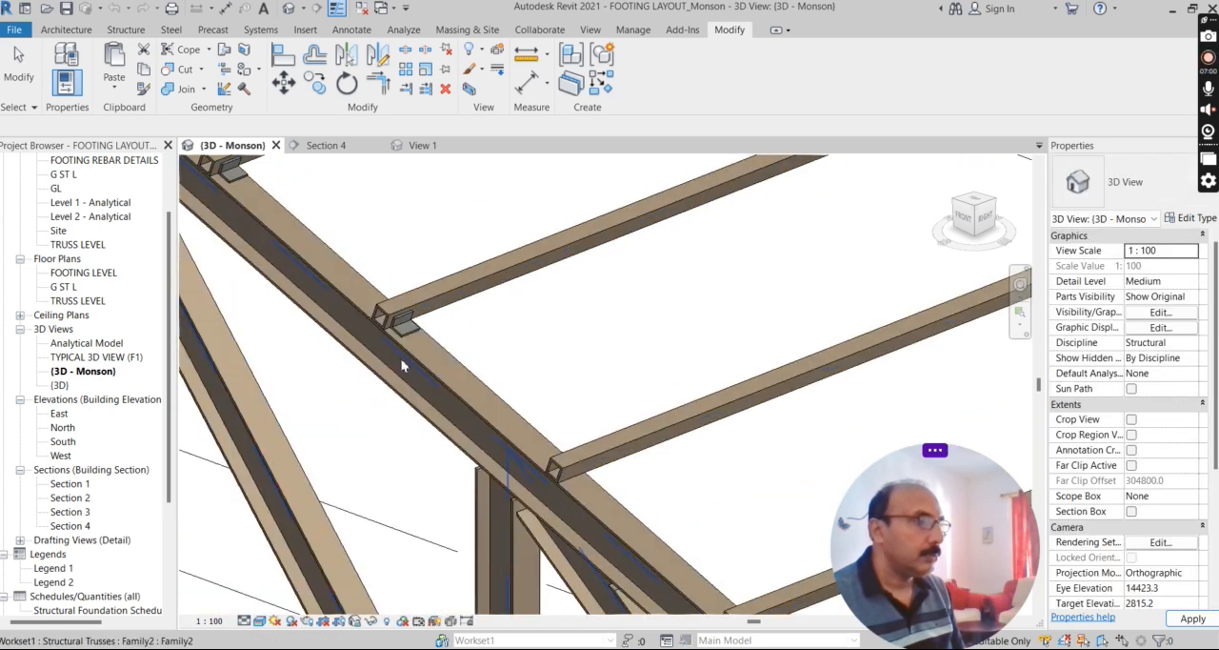
{"action": "right_click", "coordinate": [413, 320]}
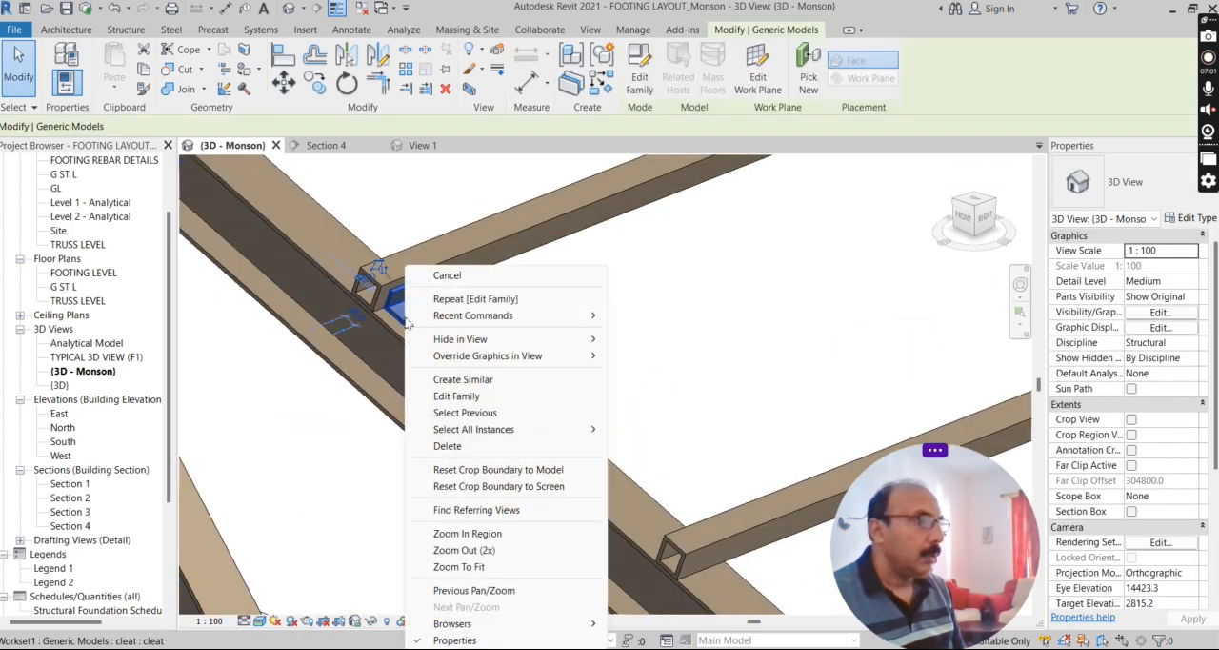
{"action": "left_click", "coordinate": [463, 379]}
{"action": "scroll", "coordinate": [580, 476], "scroll_direction": "up", "scroll_amount": 5}
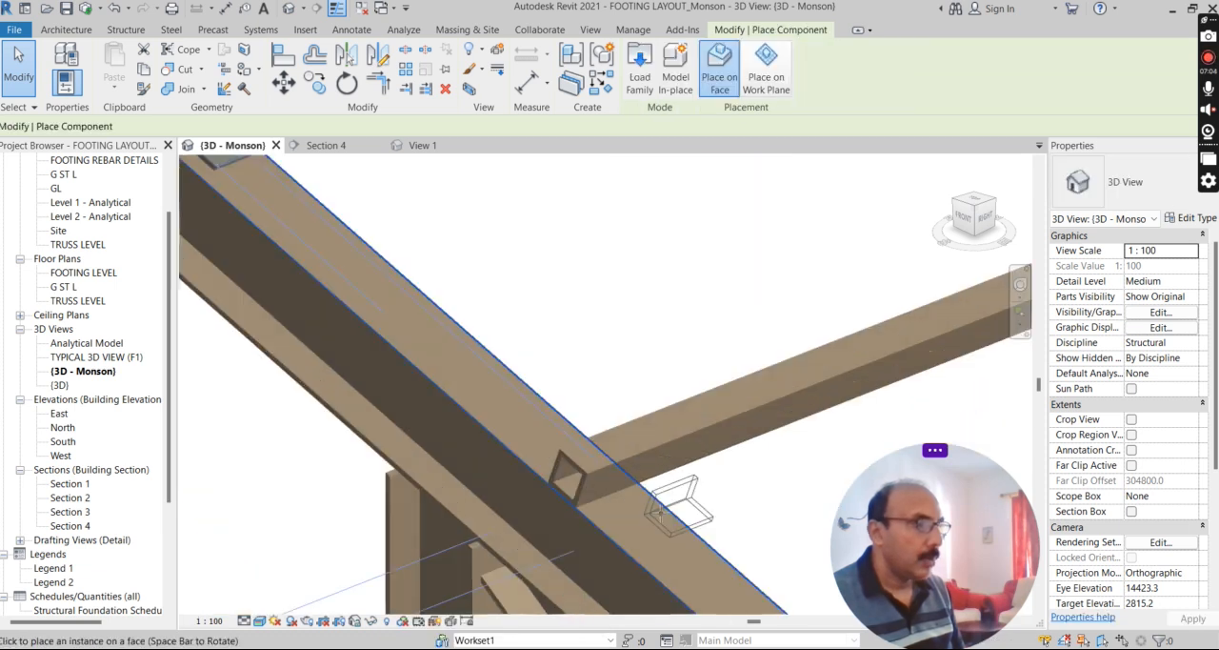
{"action": "scroll", "coordinate": [580, 486], "scroll_direction": "down", "scroll_amount": 8}
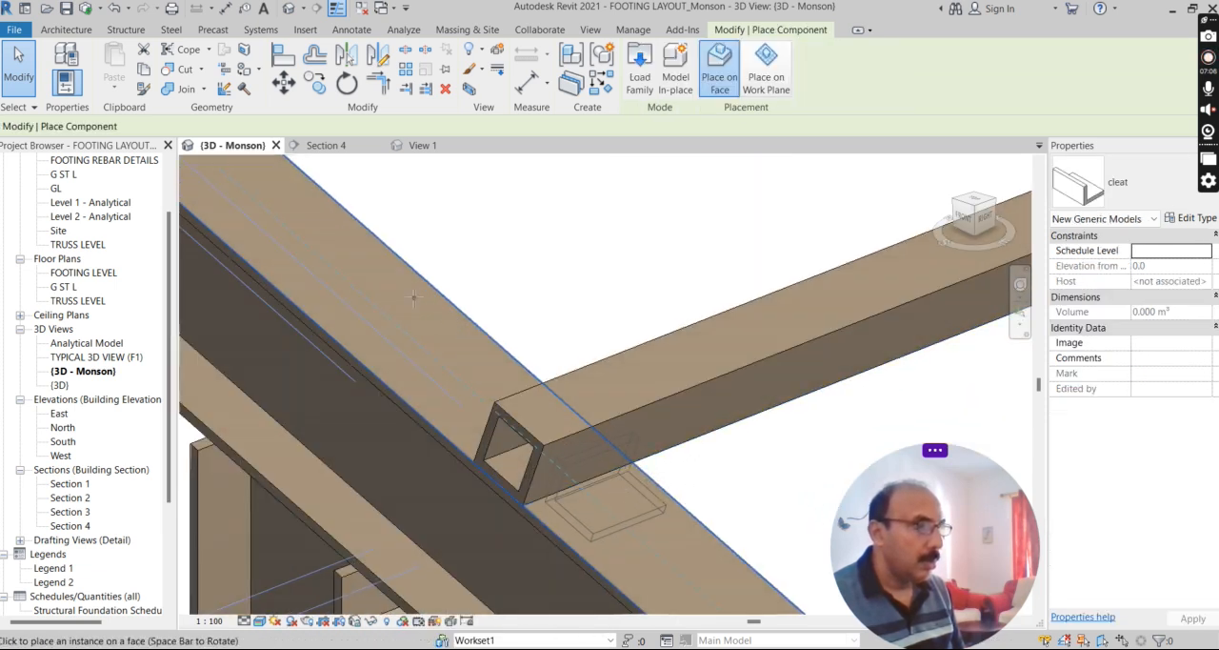
{"action": "scroll", "coordinate": [583, 371], "scroll_direction": "up", "scroll_amount": 6}
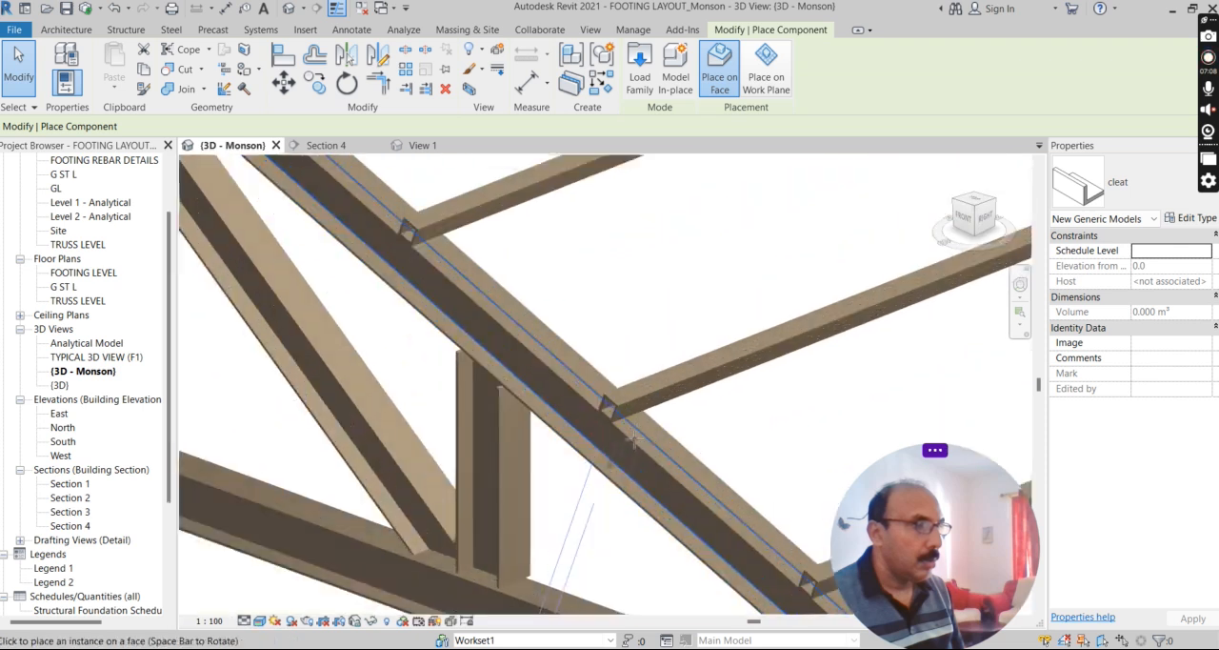
{"action": "left_click", "coordinate": [574, 368]}
{"action": "left_click", "coordinate": [347, 169]}
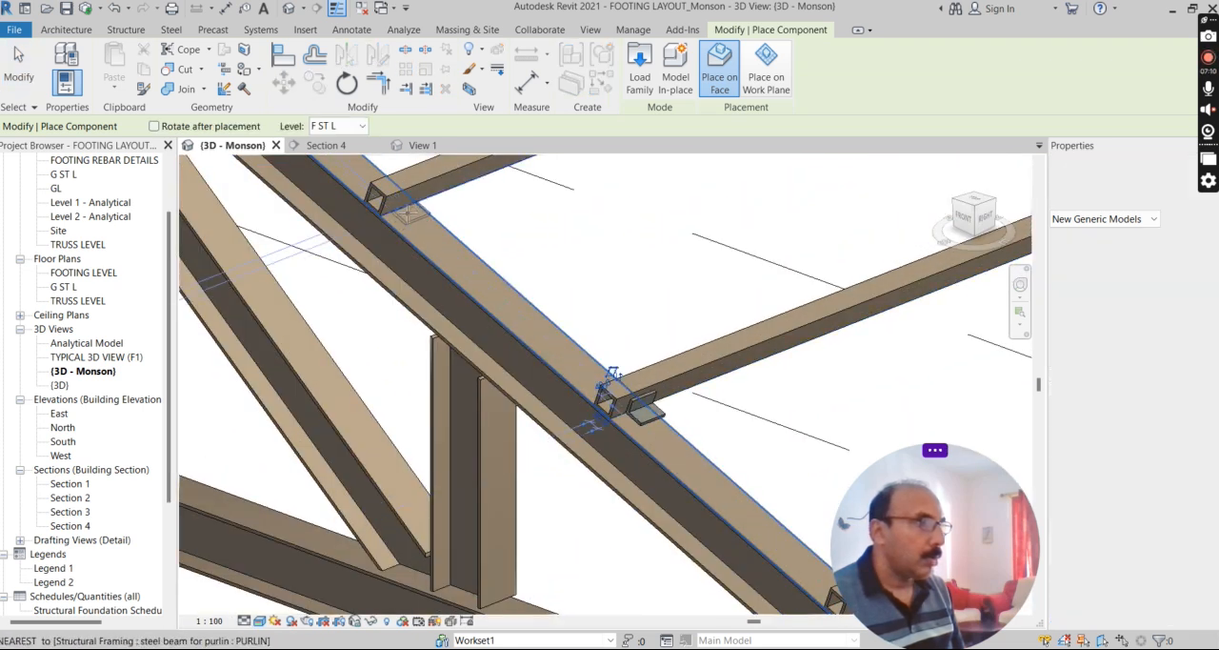
Place further cleats on the top chord beside the remaining purlins along the slope and end the placement.
{"action": "middle_click_drag", "start_coordinate": [569, 388], "coordinate": [647, 422], "text": "shift"}
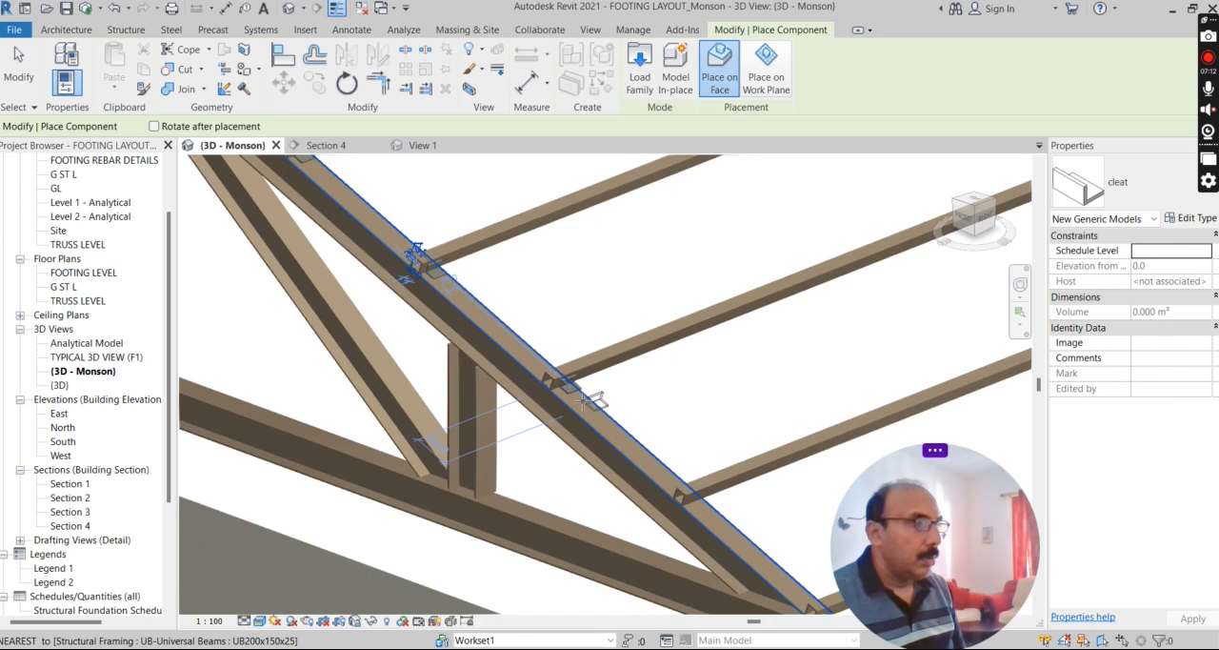
{"action": "scroll", "coordinate": [596, 400], "scroll_direction": "up", "scroll_amount": 5}
{"action": "middle_click_drag", "start_coordinate": [522, 366], "coordinate": [529, 360], "text": "shift"}
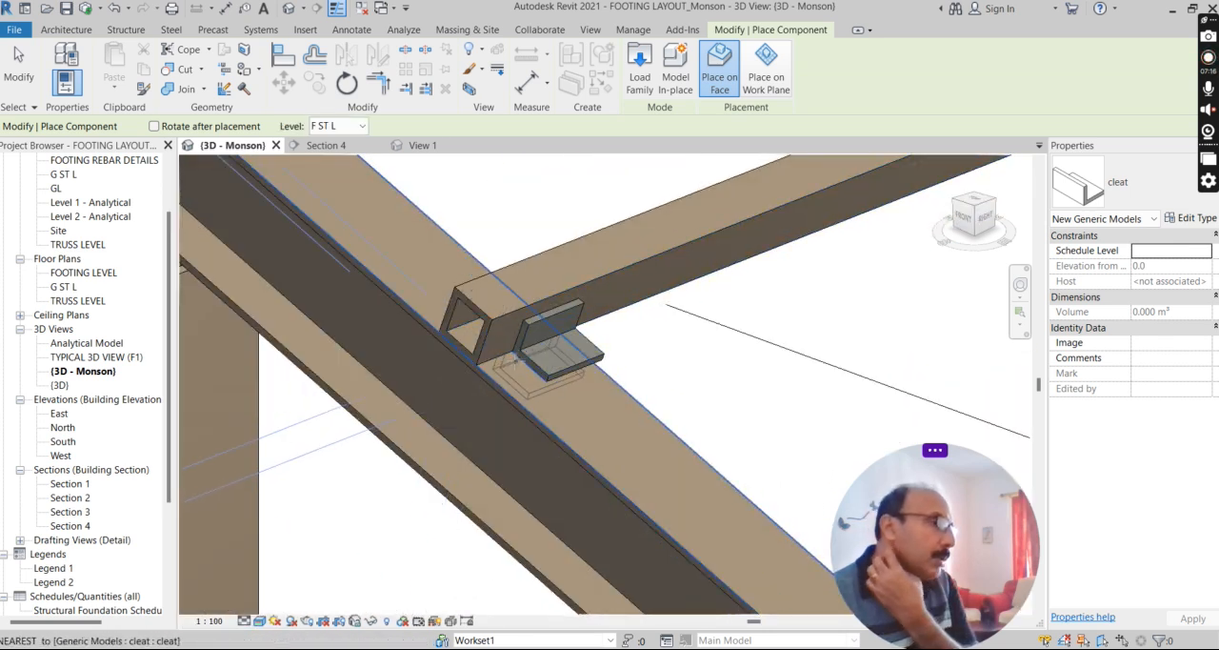
{"action": "scroll", "coordinate": [534, 367], "scroll_direction": "down", "scroll_amount": 5}
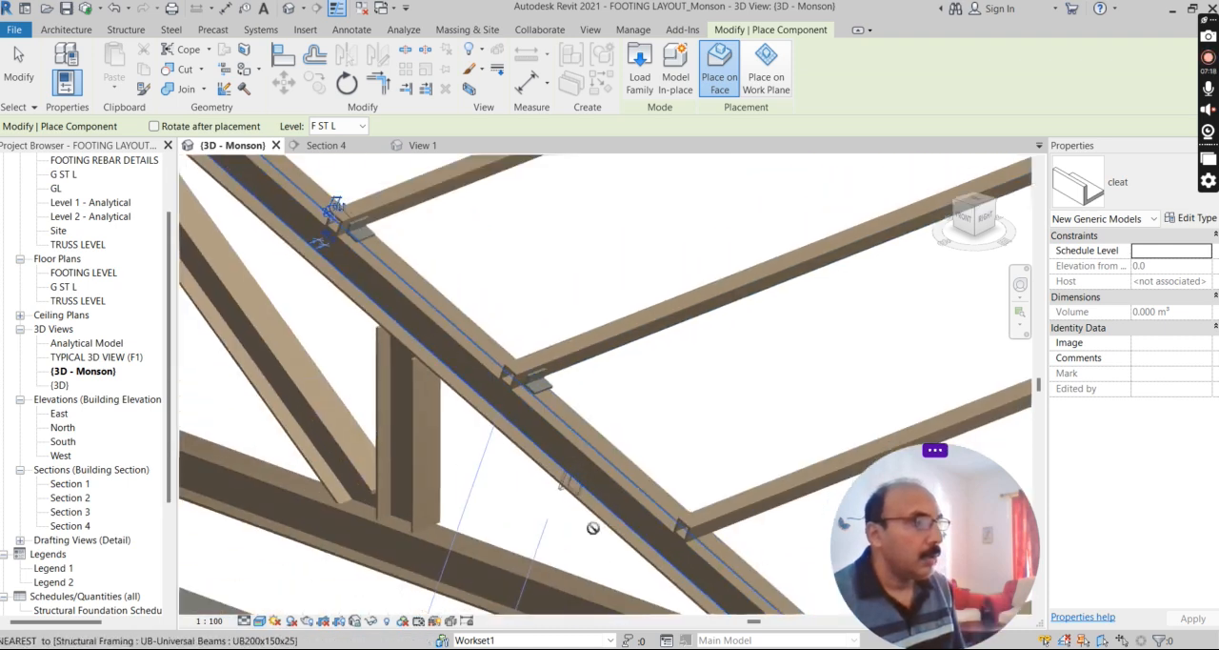
{"action": "scroll", "coordinate": [667, 457], "scroll_direction": "down", "scroll_amount": 5}
{"action": "scroll", "coordinate": [825, 328], "scroll_direction": "up", "scroll_amount": 2}
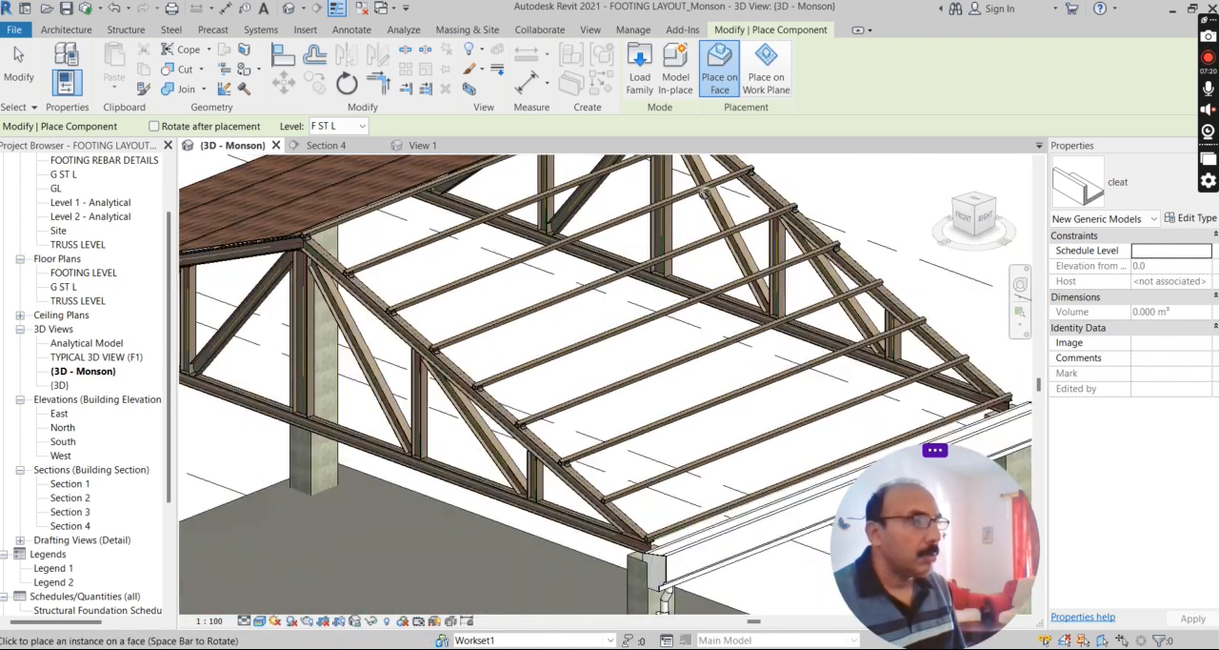
{"action": "scroll", "coordinate": [705, 193], "scroll_direction": "down", "scroll_amount": 3}
{"action": "scroll", "coordinate": [653, 289], "scroll_direction": "up", "scroll_amount": 6}
{"action": "key", "text": "Escape"}
{"action": "key", "text": "Escape"}
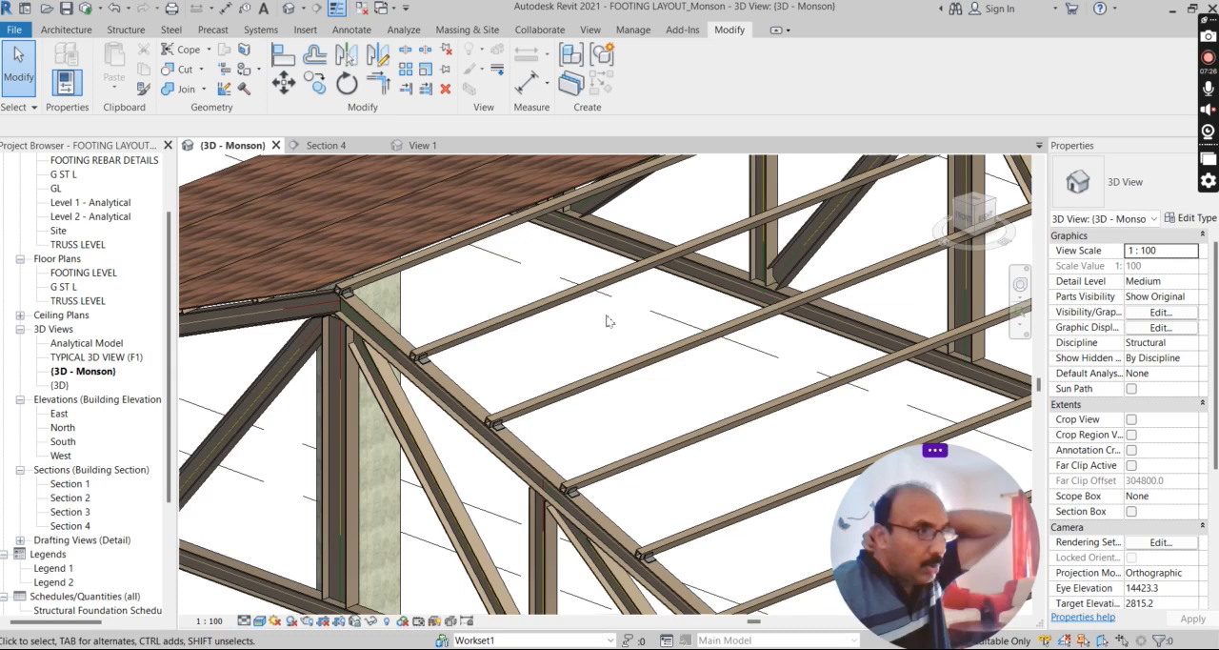
Look over the purlins and cleats on the open slope in 3D and open the South elevation.
{"action": "scroll", "coordinate": [519, 343], "scroll_direction": "down", "scroll_amount": 3}
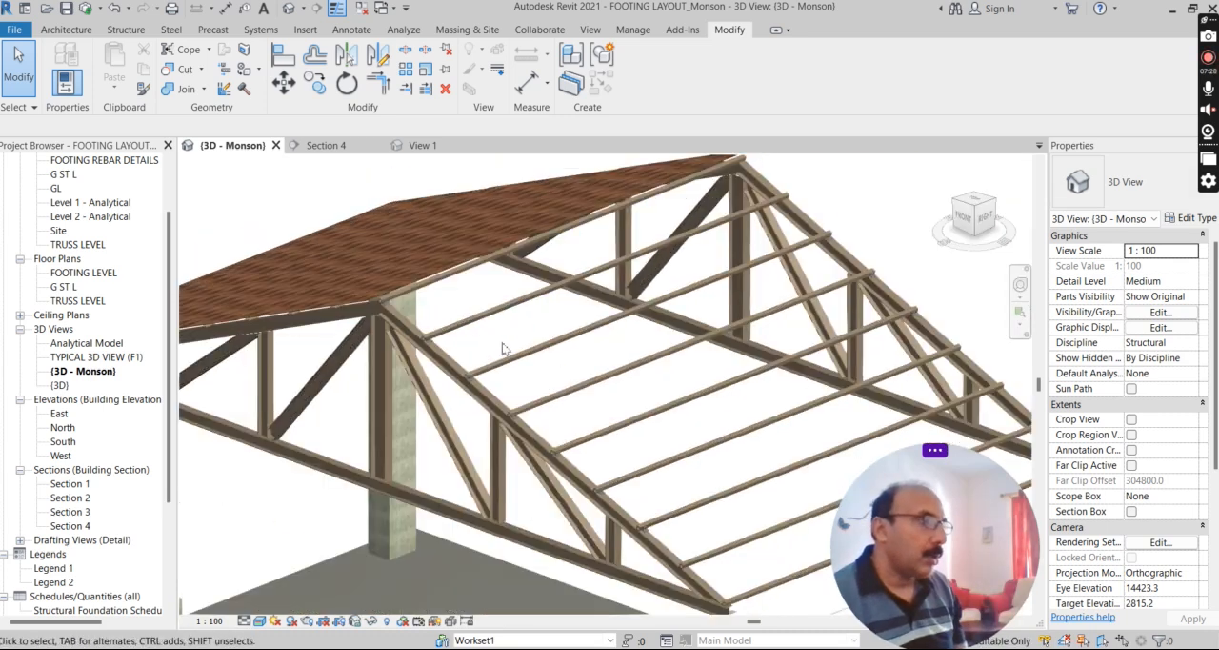
{"action": "scroll", "coordinate": [476, 347], "scroll_direction": "down", "scroll_amount": 2}
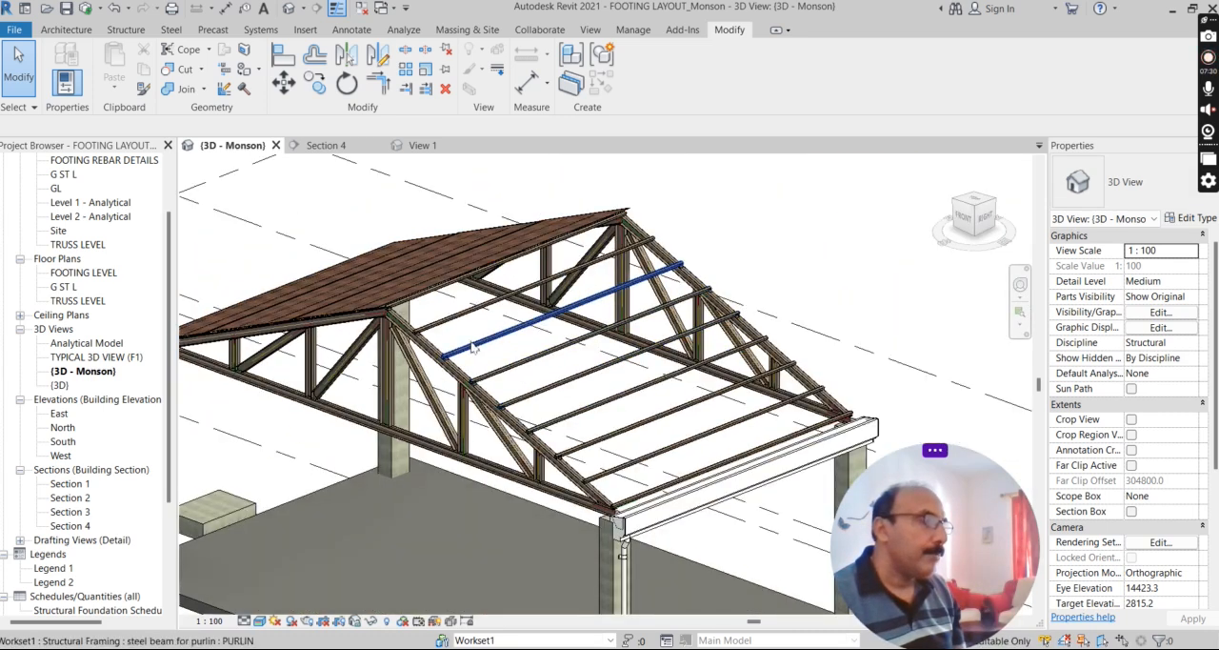
{"action": "scroll", "coordinate": [471, 334], "scroll_direction": "up", "scroll_amount": 3}
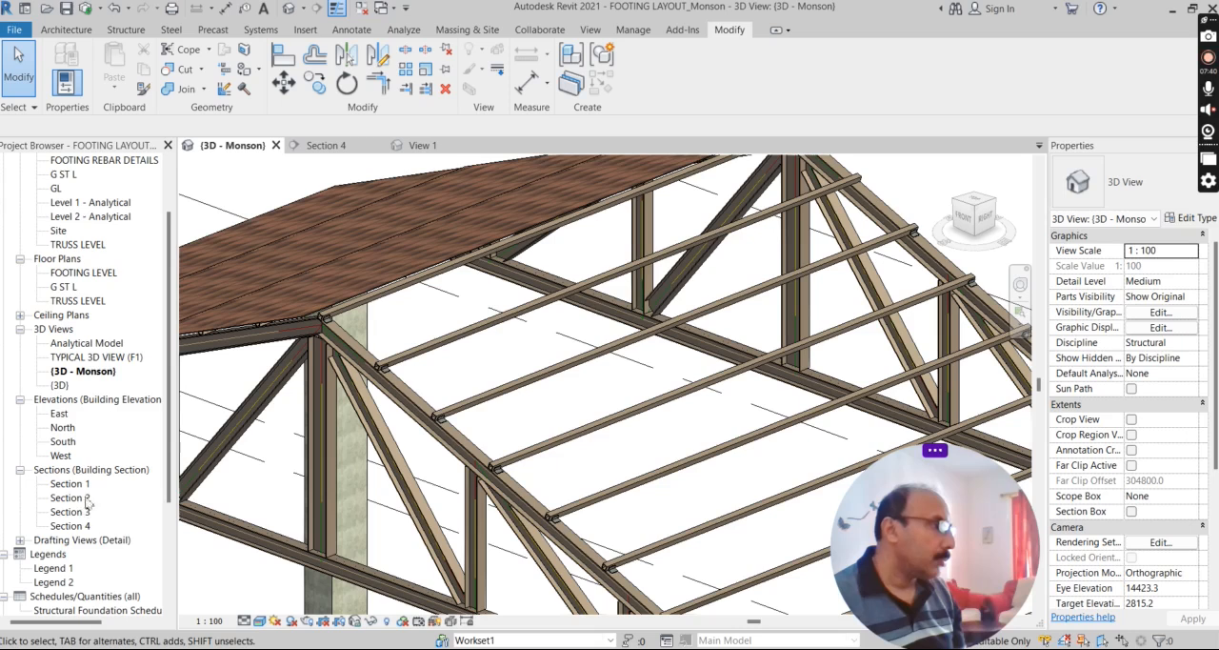
{"action": "left_click_drag", "start_coordinate": [172, 436], "coordinate": [172, 496]}
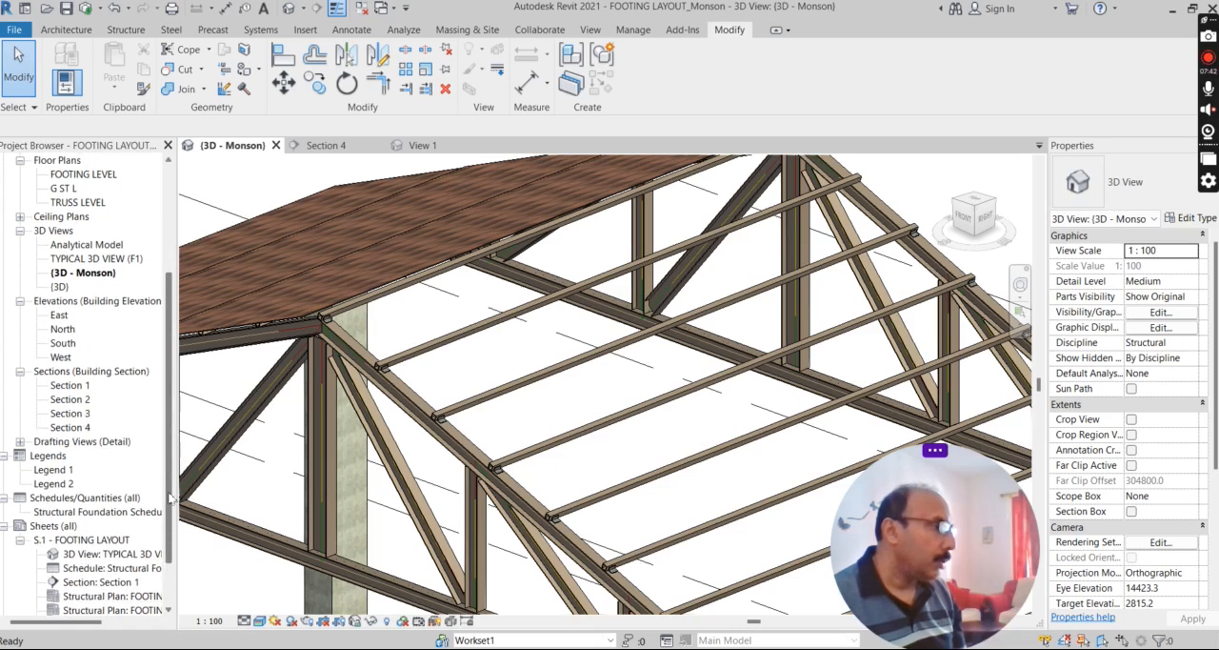
{"action": "double_click", "coordinate": [63, 344]}
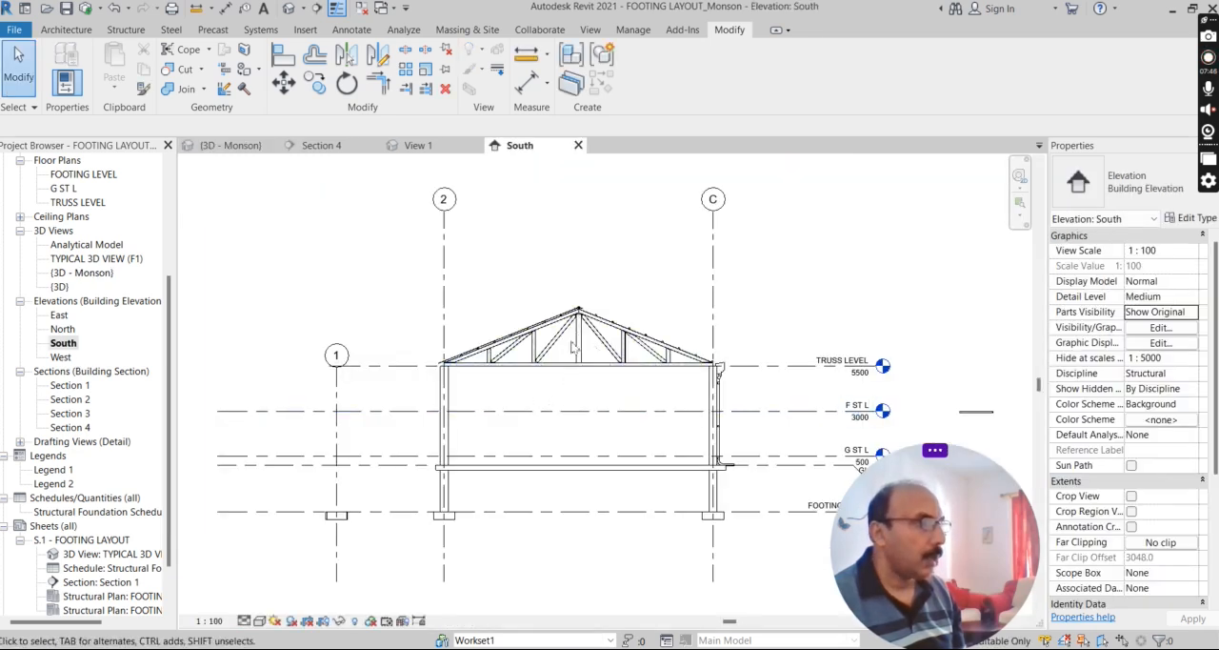
Examine how the in-place roof sheet lies over the purlins on the covered slope, and compare it with the open slope.
{"action": "scroll", "coordinate": [595, 324], "scroll_direction": "up", "scroll_amount": 5}
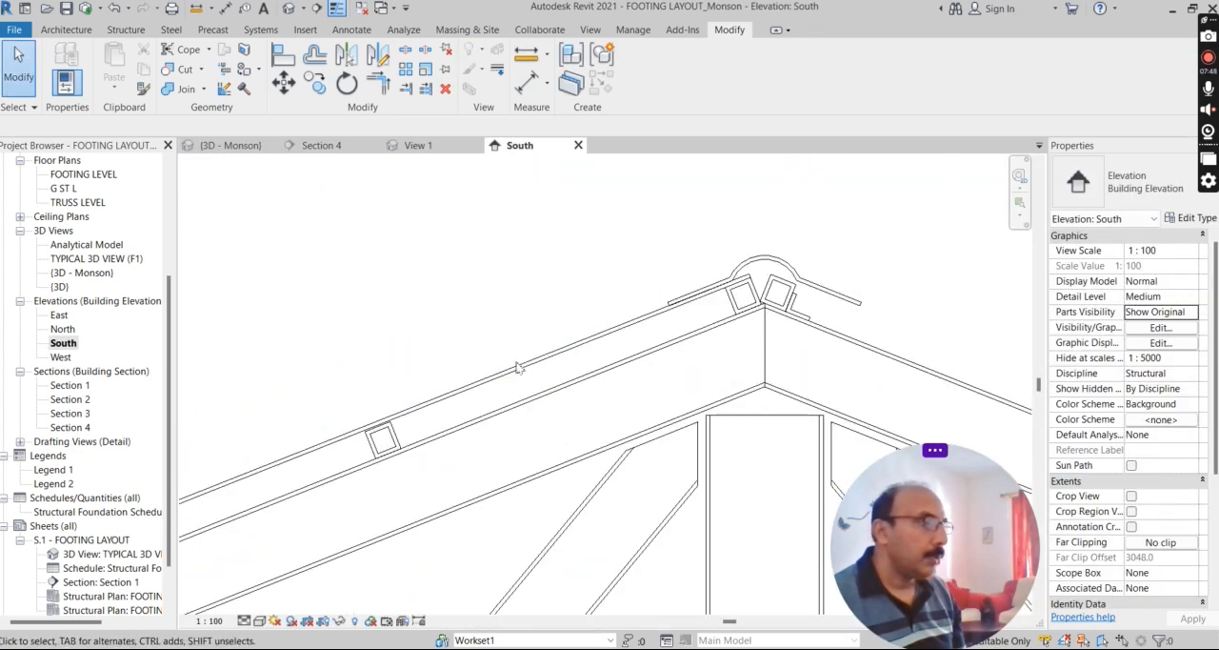
{"action": "left_click", "coordinate": [502, 370]}
{"action": "scroll", "coordinate": [645, 284], "scroll_direction": "down", "scroll_amount": 4}
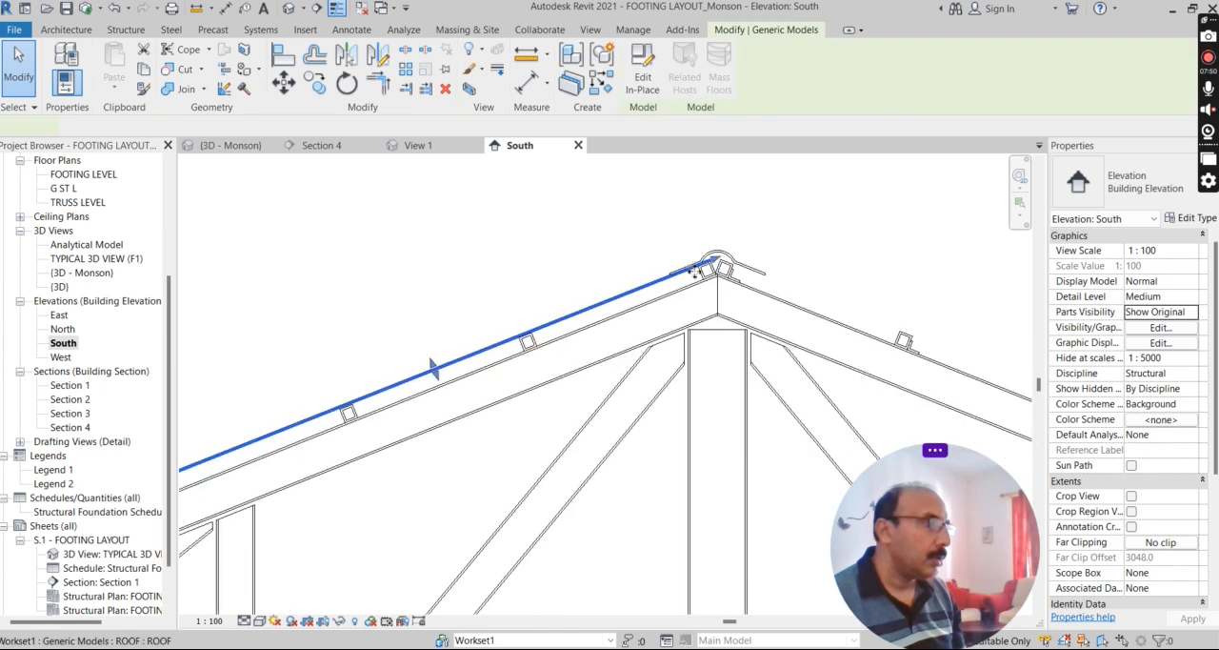
{"action": "scroll", "coordinate": [285, 413], "scroll_direction": "up", "scroll_amount": 3}
{"action": "left_click", "coordinate": [285, 413]}
{"action": "scroll", "coordinate": [400, 360], "scroll_direction": "down", "scroll_amount": 4}
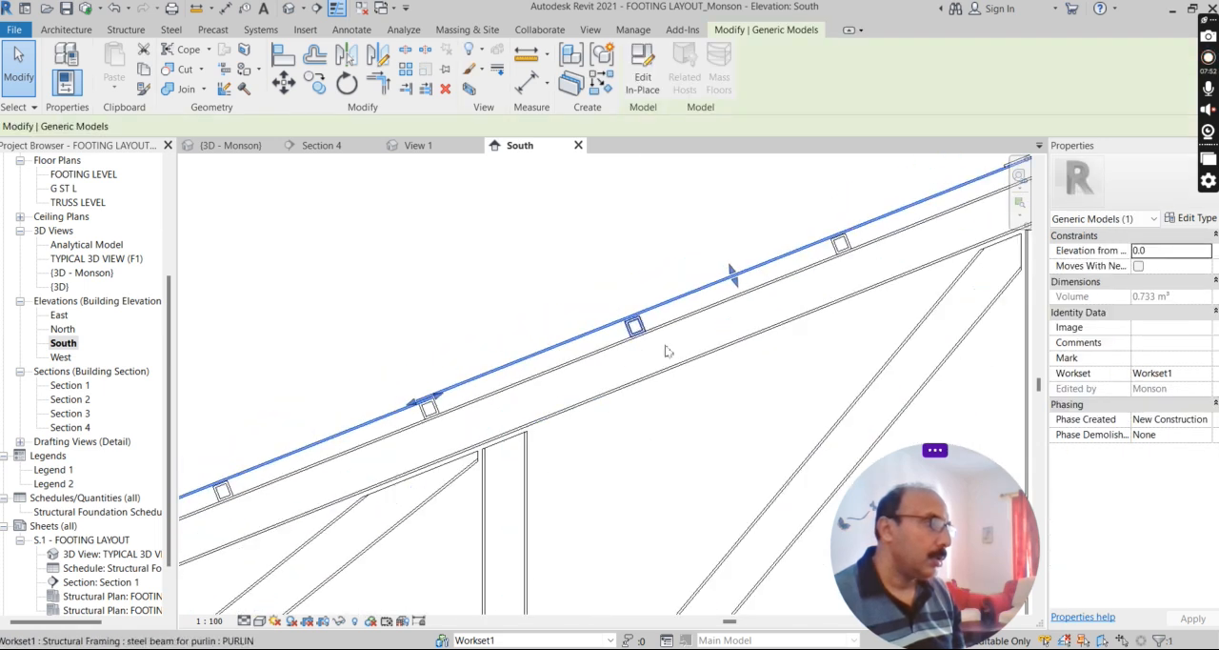
{"action": "scroll", "coordinate": [628, 322], "scroll_direction": "down", "scroll_amount": 3}
{"action": "scroll", "coordinate": [514, 362], "scroll_direction": "up", "scroll_amount": 4}
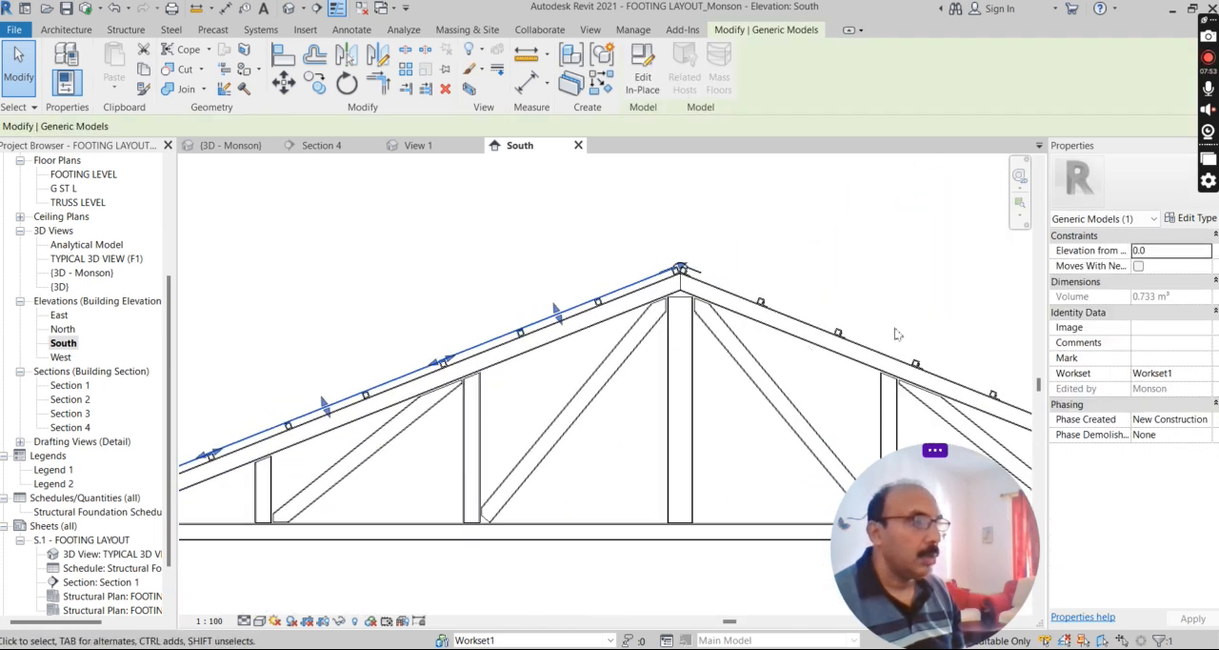
{"action": "left_click", "coordinate": [808, 332]}
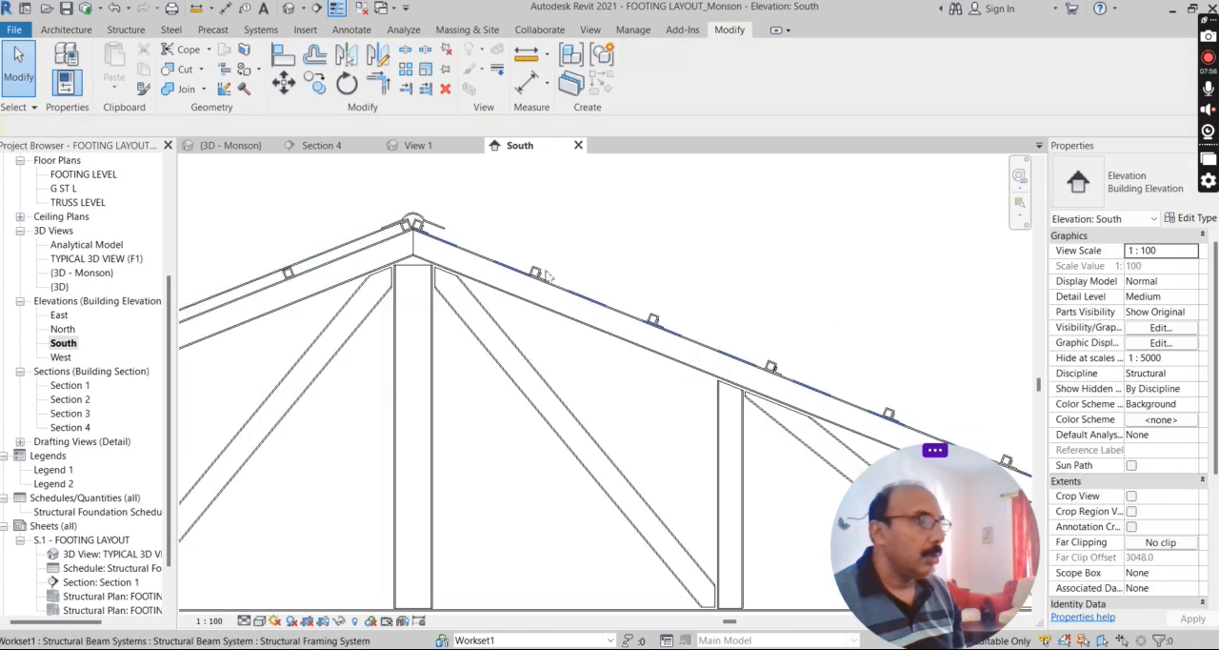
Start an in-place model in the Generic Models category and name it SHEET-1.
{"action": "scroll", "coordinate": [667, 281], "scroll_direction": "up", "scroll_amount": 3}
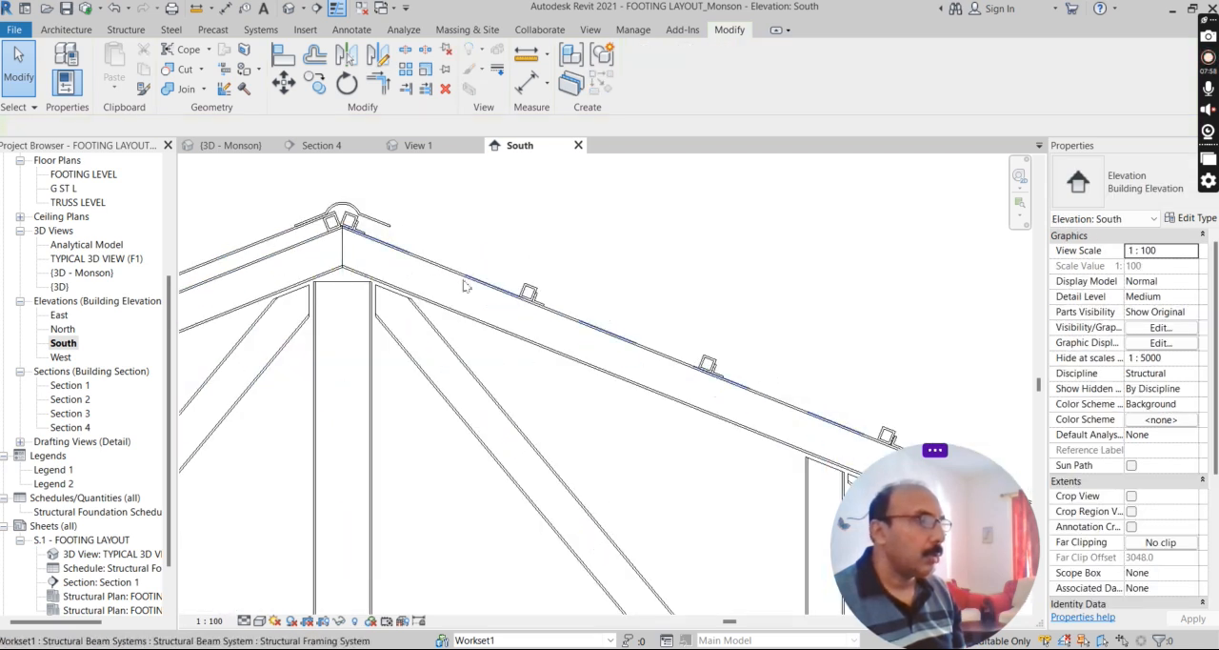
{"action": "left_click", "coordinate": [68, 30]}
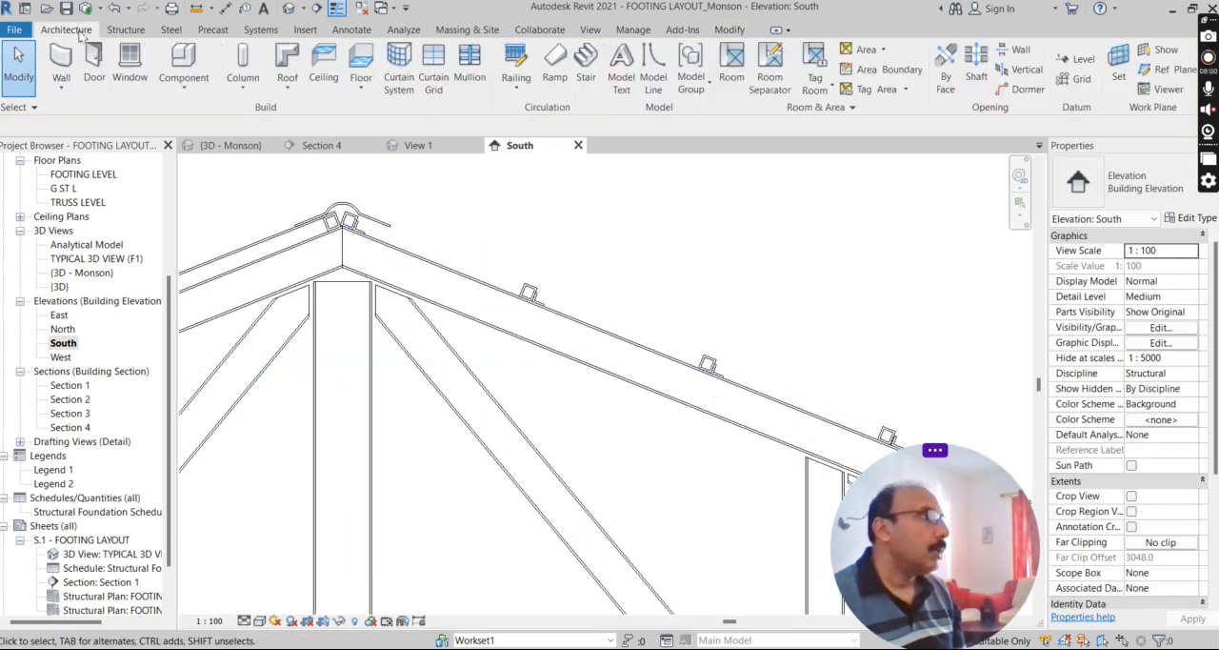
{"action": "left_click", "coordinate": [182, 93]}
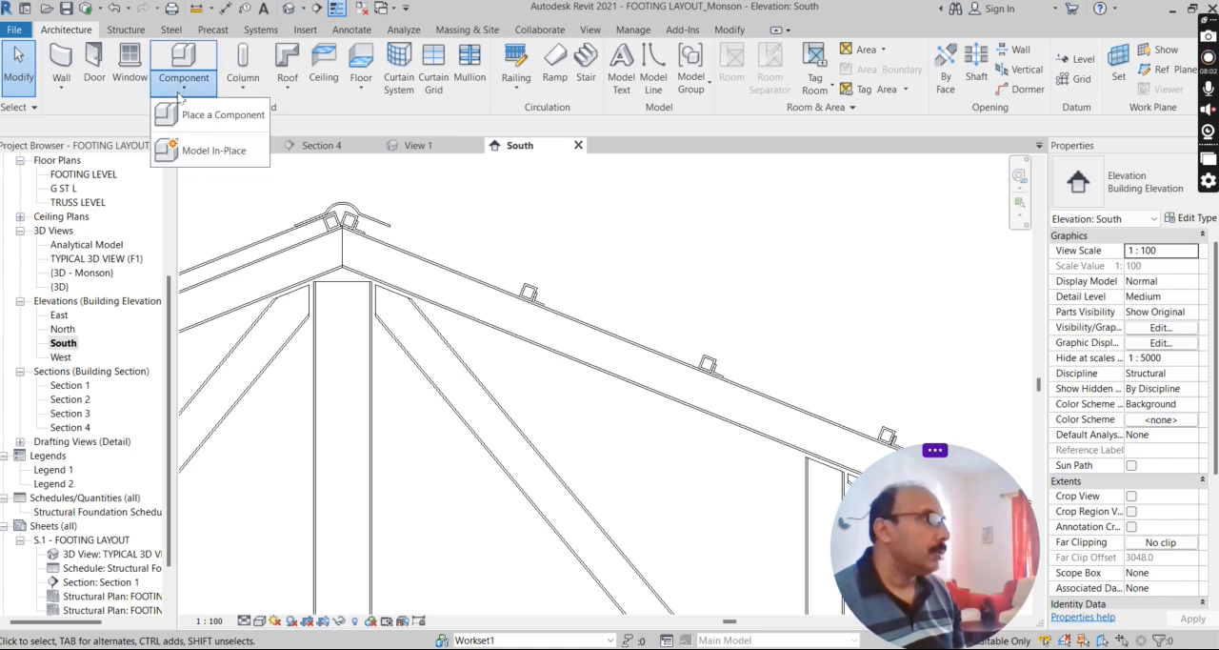
{"action": "left_click", "coordinate": [206, 154]}
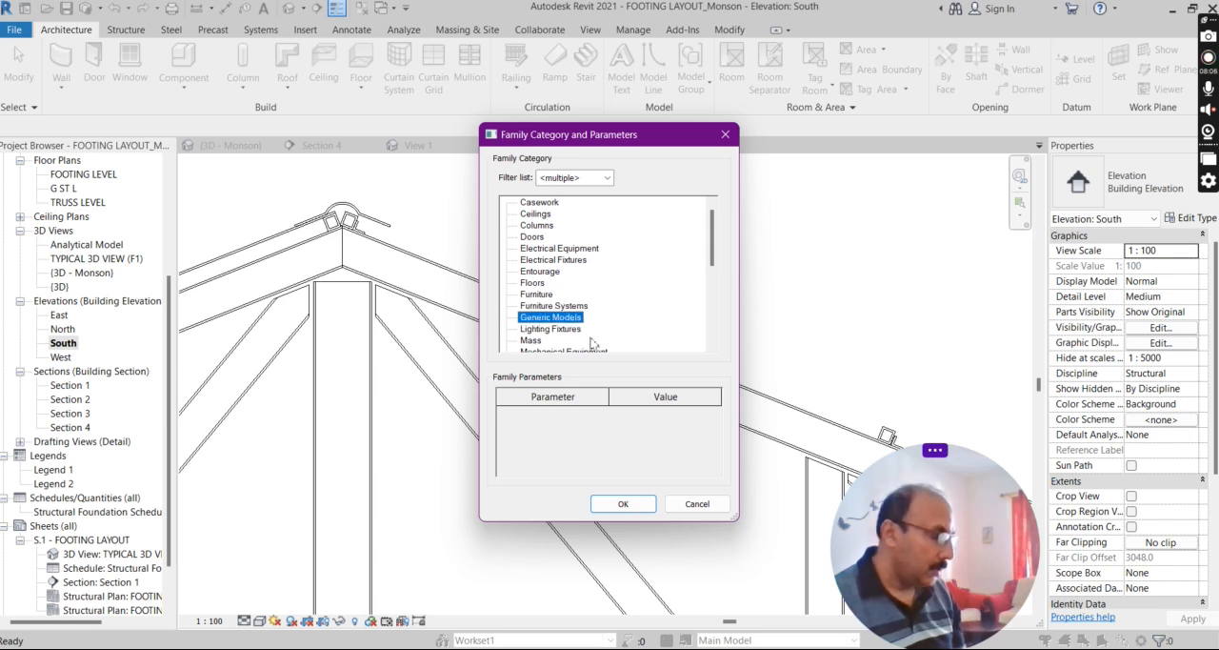
{"action": "left_click", "coordinate": [621, 502]}
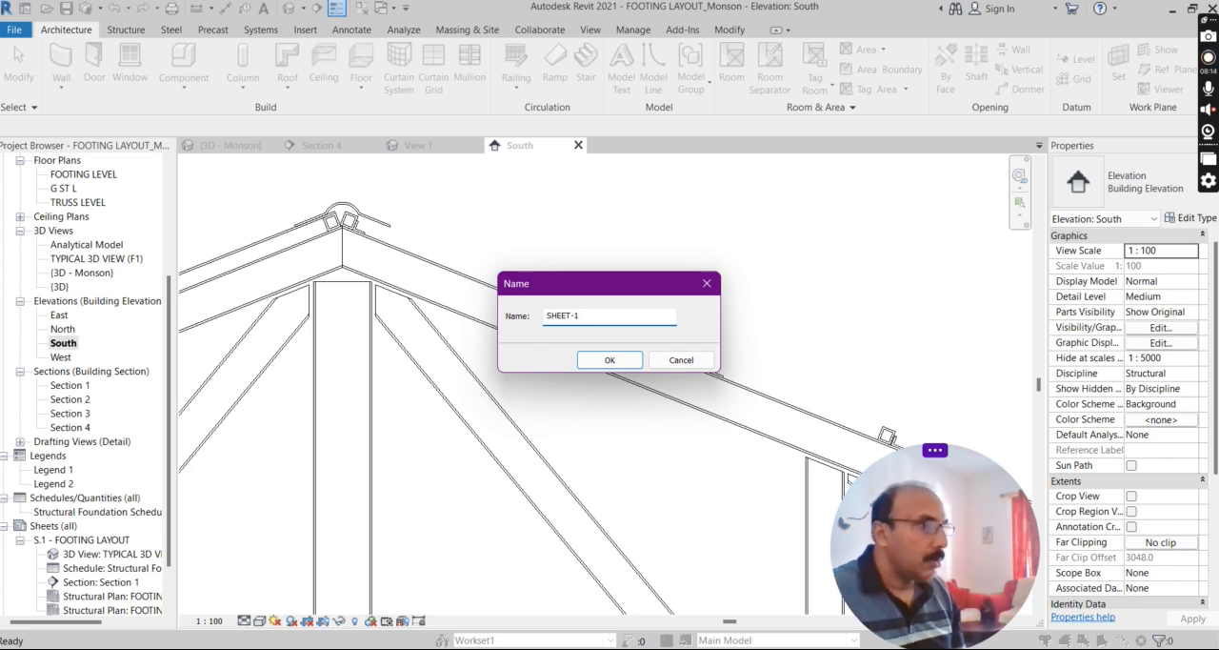
{"action": "left_click", "coordinate": [630, 363]}
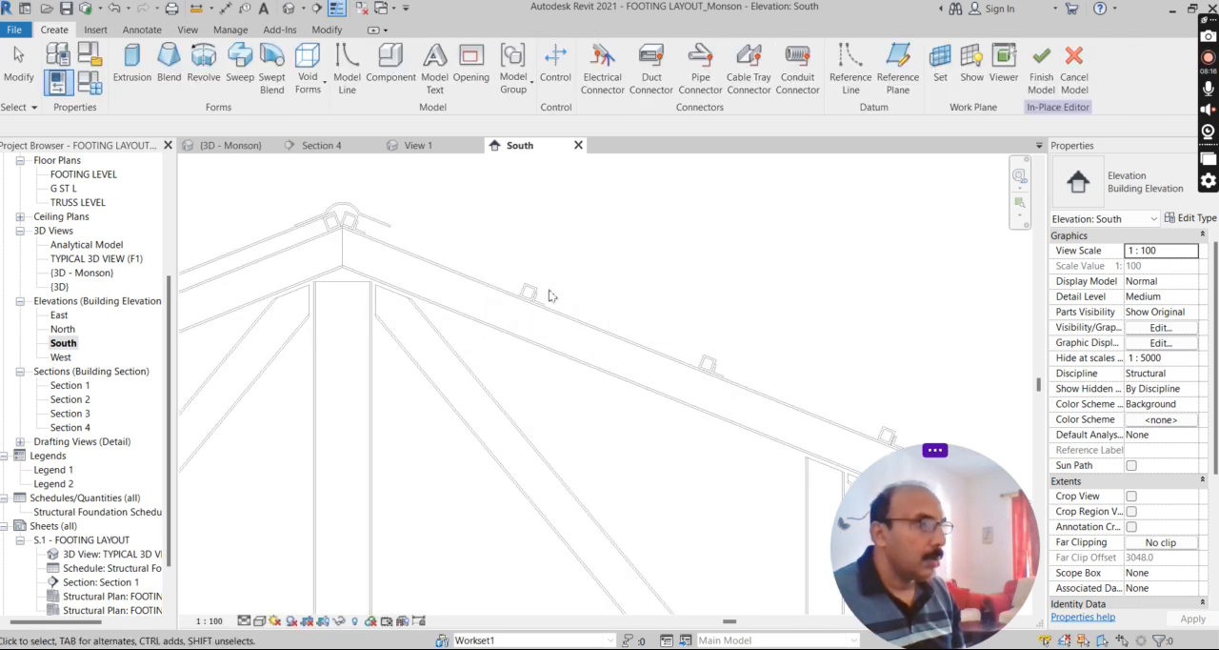
Set the work plane by picking the end face of the existing roof sheet near the ridge.
{"action": "scroll", "coordinate": [509, 239], "scroll_direction": "up", "scroll_amount": 2}
{"action": "scroll", "coordinate": [522, 310], "scroll_direction": "down", "scroll_amount": 1}
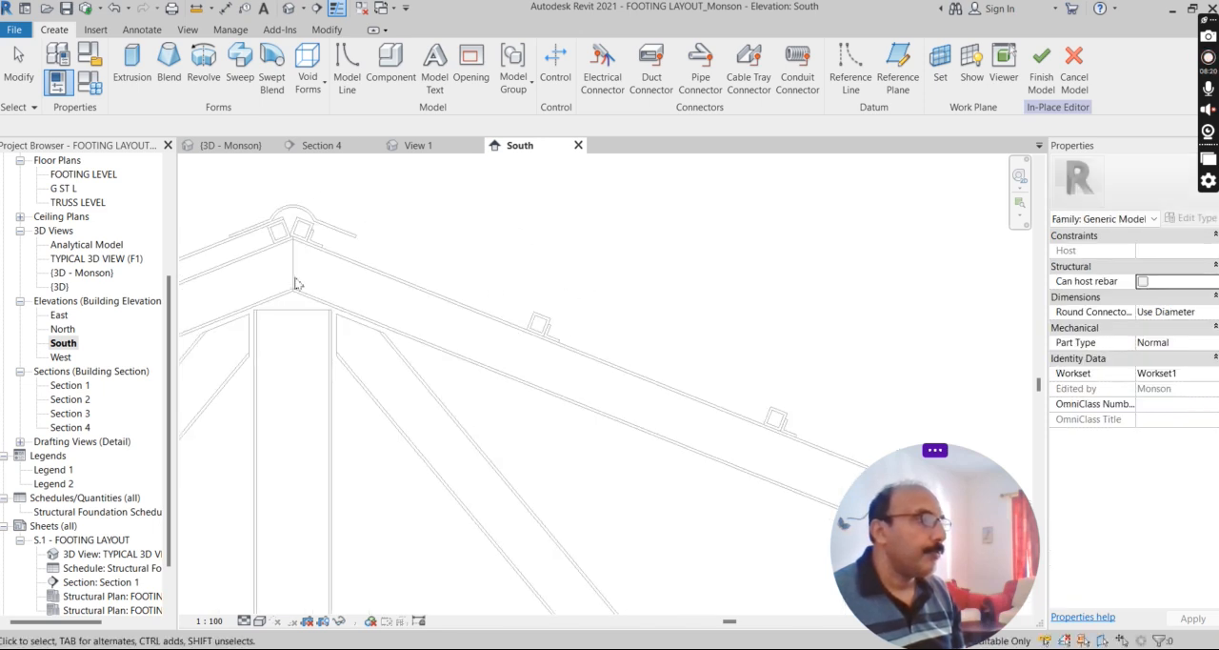
{"action": "scroll", "coordinate": [296, 284], "scroll_direction": "down", "scroll_amount": 2}
{"action": "scroll", "coordinate": [645, 388], "scroll_direction": "up", "scroll_amount": 2}
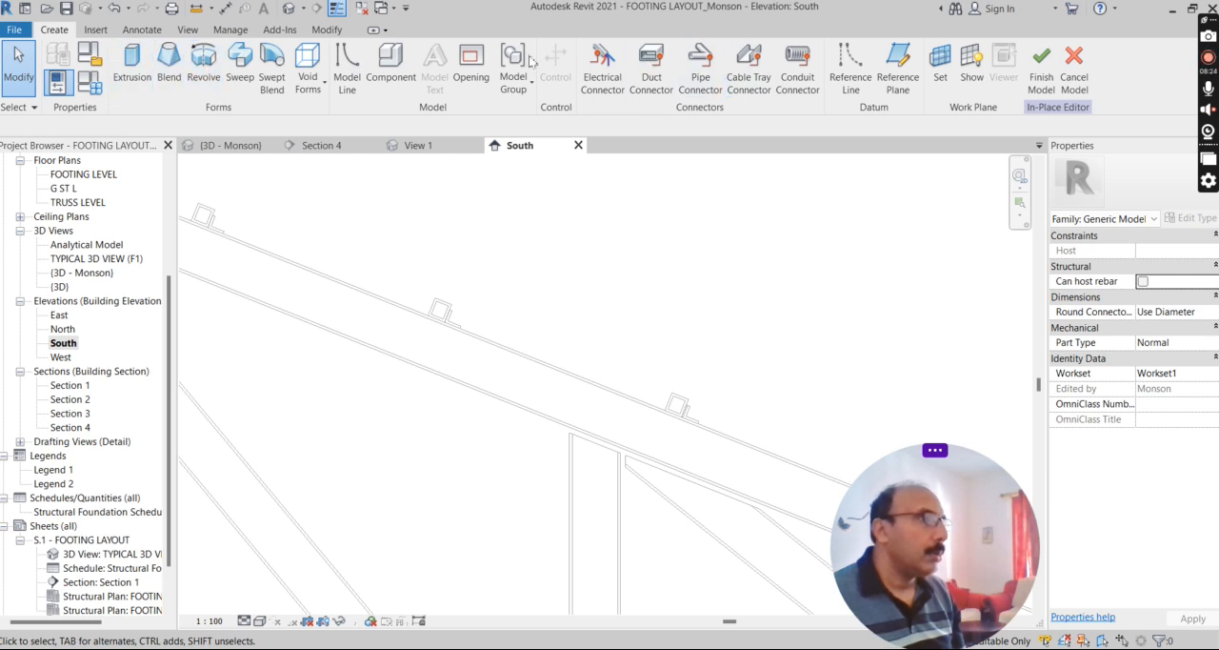
{"action": "left_click", "coordinate": [940, 66]}
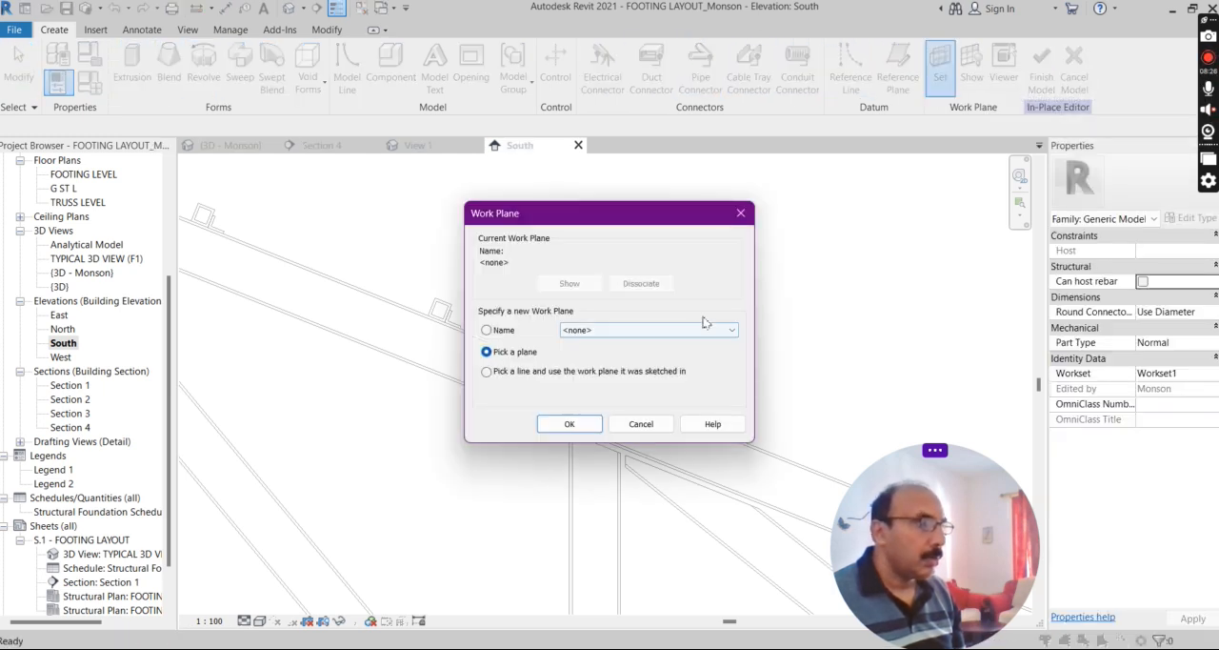
{"action": "left_click", "coordinate": [570, 424]}
{"action": "scroll", "coordinate": [594, 314], "scroll_direction": "down", "scroll_amount": 1}
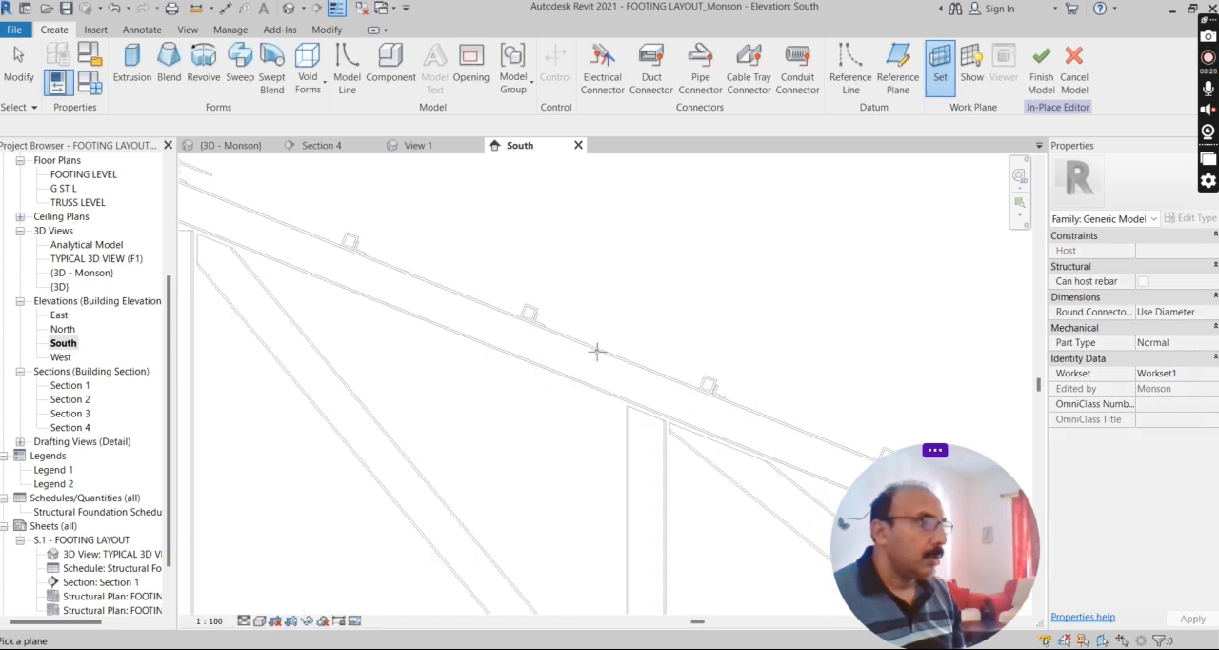
{"action": "scroll", "coordinate": [596, 351], "scroll_direction": "down", "scroll_amount": 3}
{"action": "scroll", "coordinate": [488, 305], "scroll_direction": "up", "scroll_amount": 3}
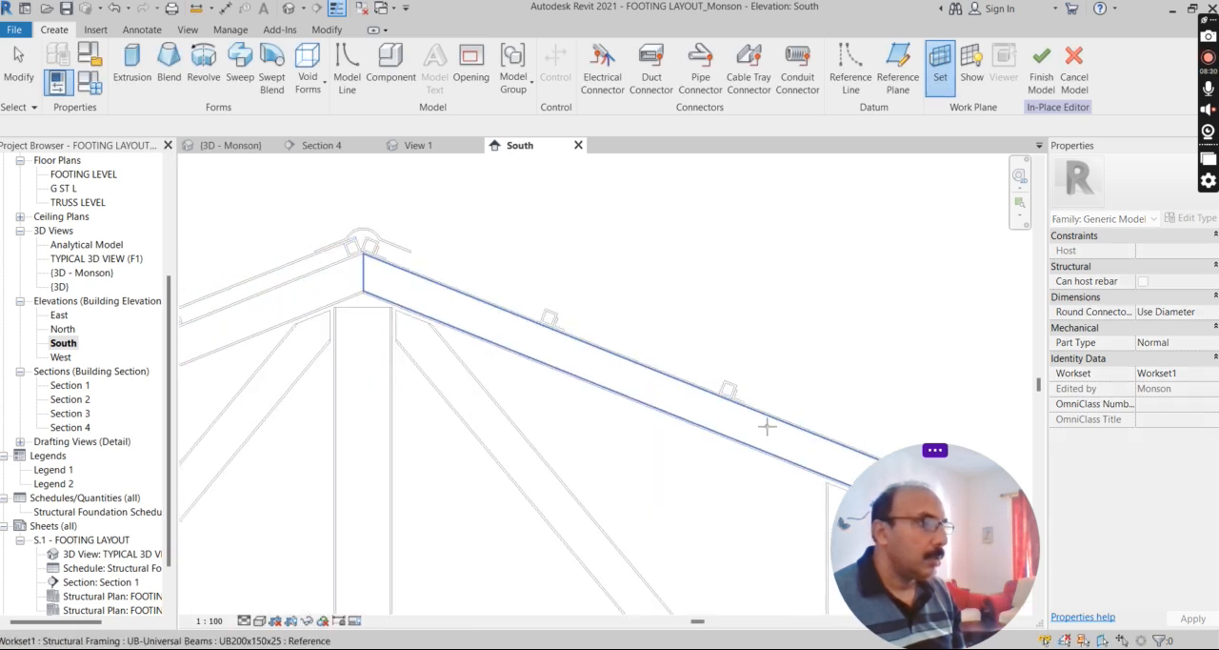
{"action": "scroll", "coordinate": [389, 251], "scroll_direction": "up", "scroll_amount": 3}
{"action": "scroll", "coordinate": [227, 246], "scroll_direction": "up", "scroll_amount": 3}
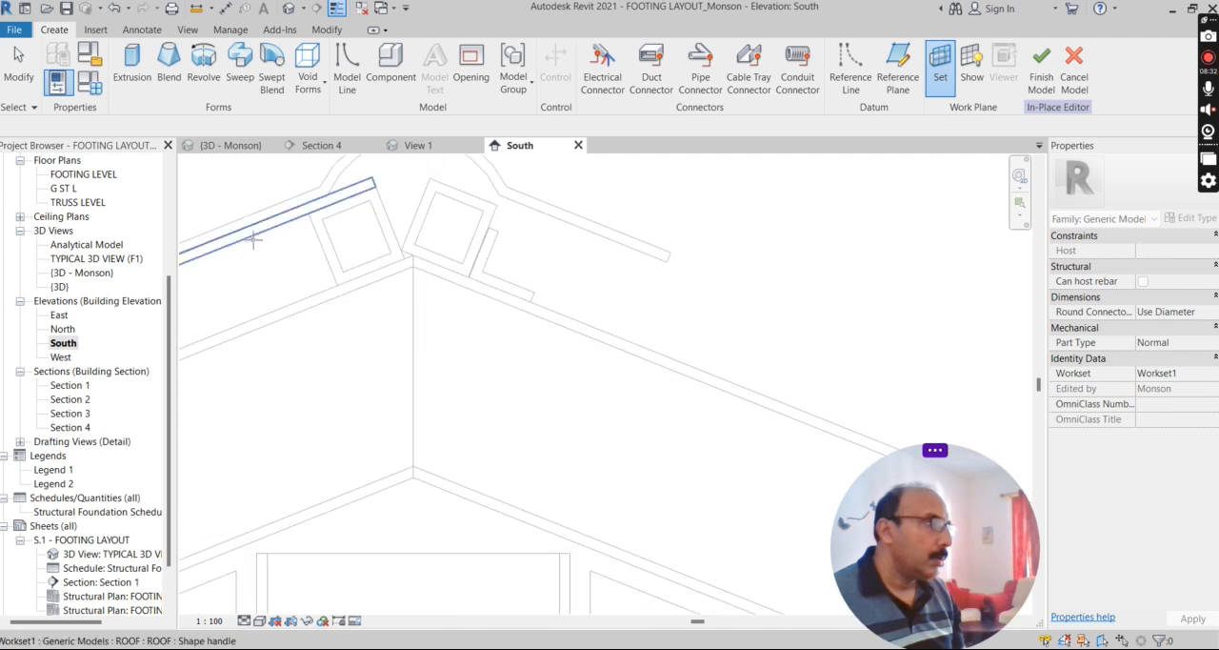
{"action": "scroll", "coordinate": [276, 221], "scroll_direction": "down", "scroll_amount": 2}
{"action": "scroll", "coordinate": [381, 204], "scroll_direction": "up", "scroll_amount": 5}
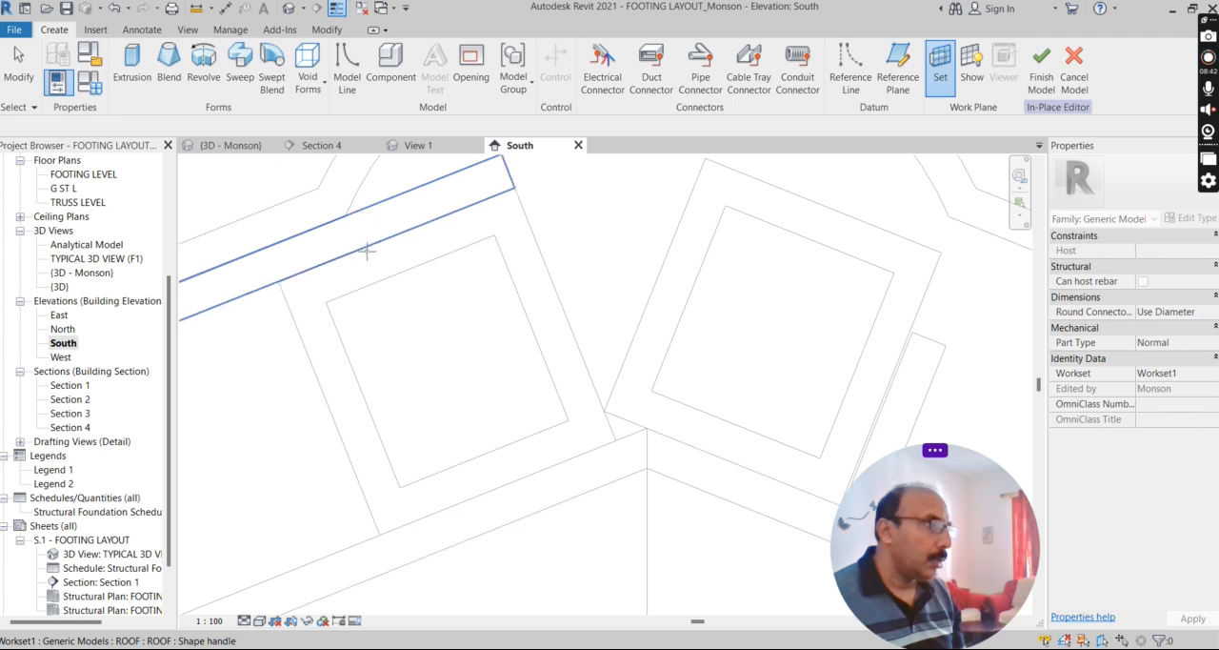
{"action": "left_click", "coordinate": [410, 205]}
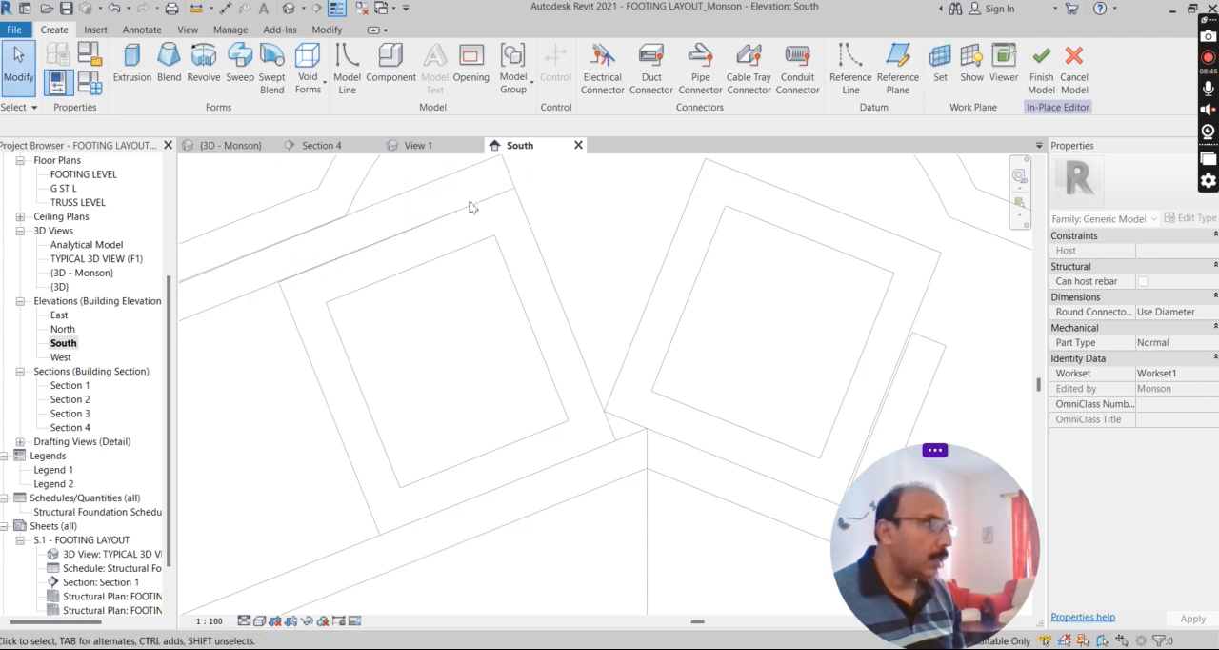
Start a solid extrusion, sketch a line about 2070 mm long across the purlin tops, and offset a copy 10 mm above it.
{"action": "scroll", "coordinate": [315, 272], "scroll_direction": "down", "scroll_amount": 3}
{"action": "scroll", "coordinate": [308, 234], "scroll_direction": "down", "scroll_amount": 5}
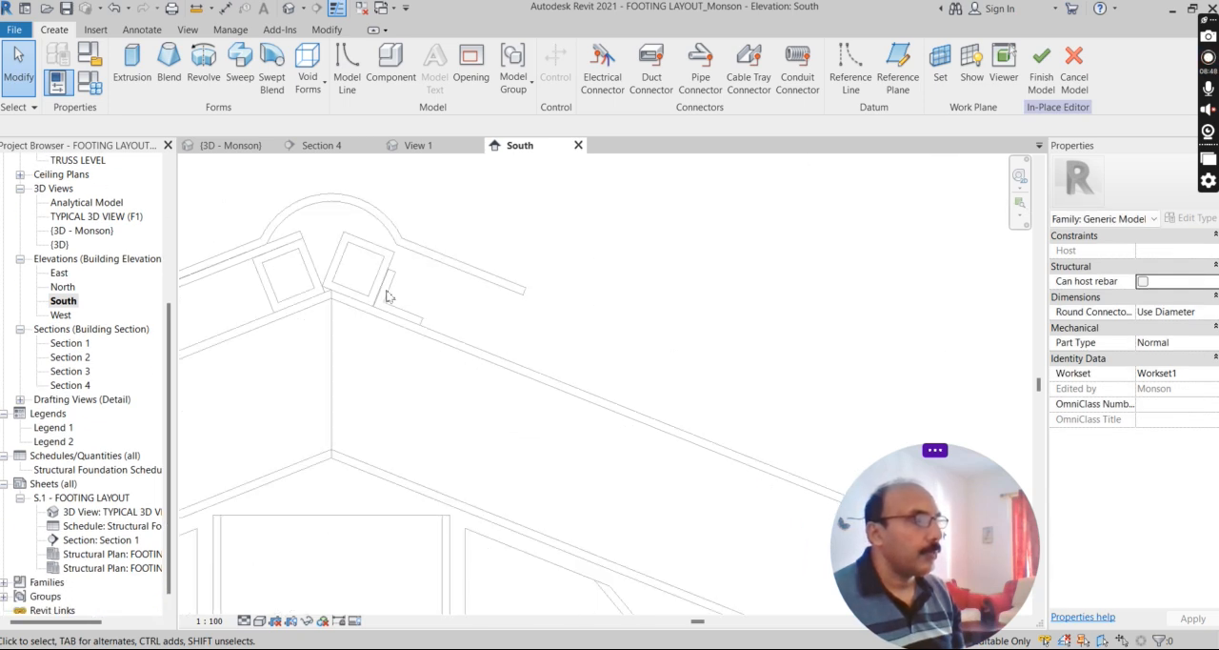
{"action": "scroll", "coordinate": [374, 229], "scroll_direction": "down", "scroll_amount": 4}
{"action": "scroll", "coordinate": [695, 388], "scroll_direction": "up", "scroll_amount": 3}
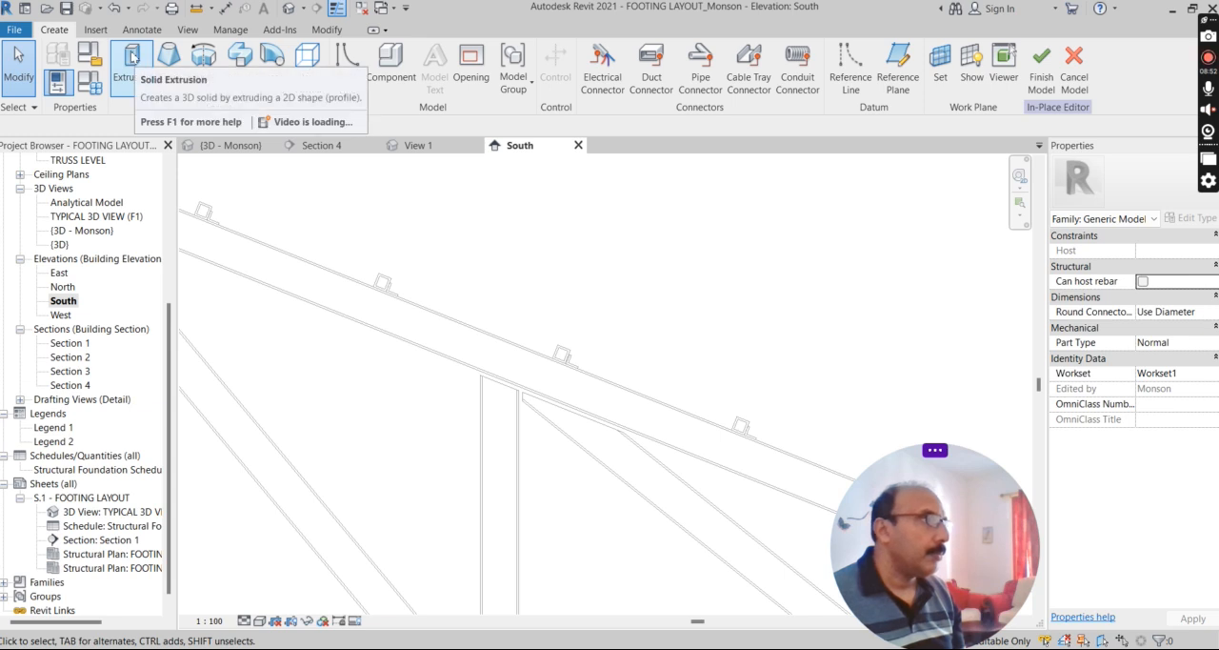
{"action": "left_click", "coordinate": [135, 78]}
{"action": "left_click", "coordinate": [577, 52]}
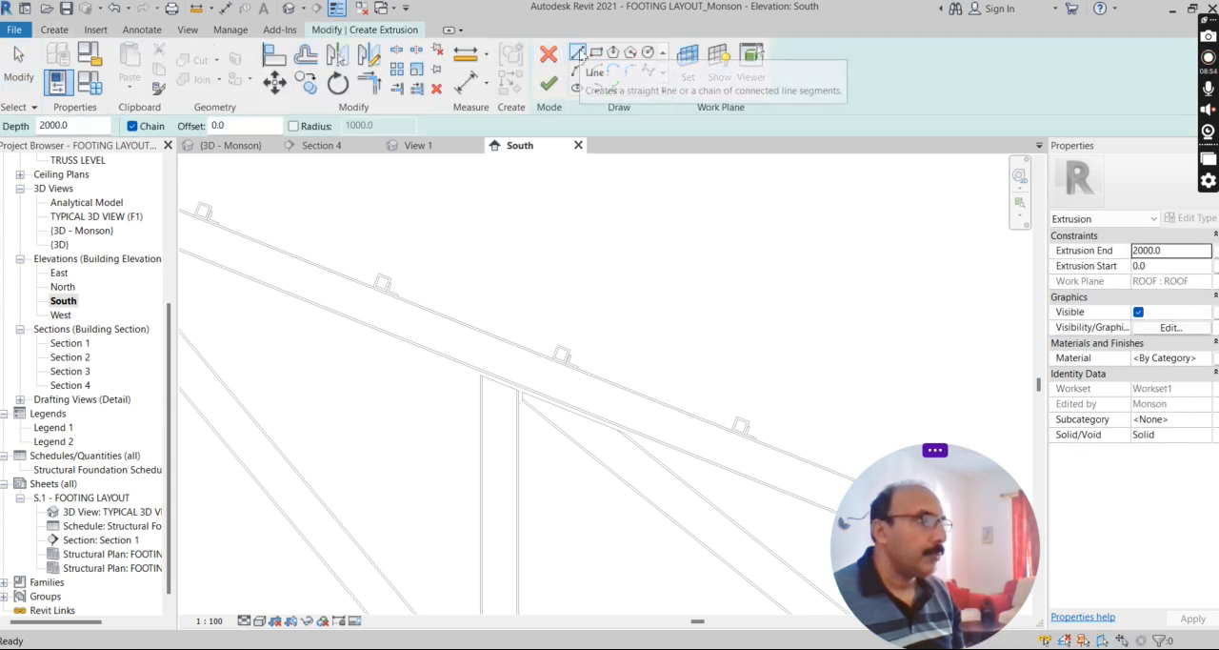
{"action": "scroll", "coordinate": [381, 267], "scroll_direction": "up", "scroll_amount": 2}
{"action": "scroll", "coordinate": [381, 268], "scroll_direction": "up", "scroll_amount": 1}
{"action": "left_click", "coordinate": [342, 285]}
{"action": "scroll", "coordinate": [410, 259], "scroll_direction": "down", "scroll_amount": 4}
{"action": "scroll", "coordinate": [631, 372], "scroll_direction": "up", "scroll_amount": 4}
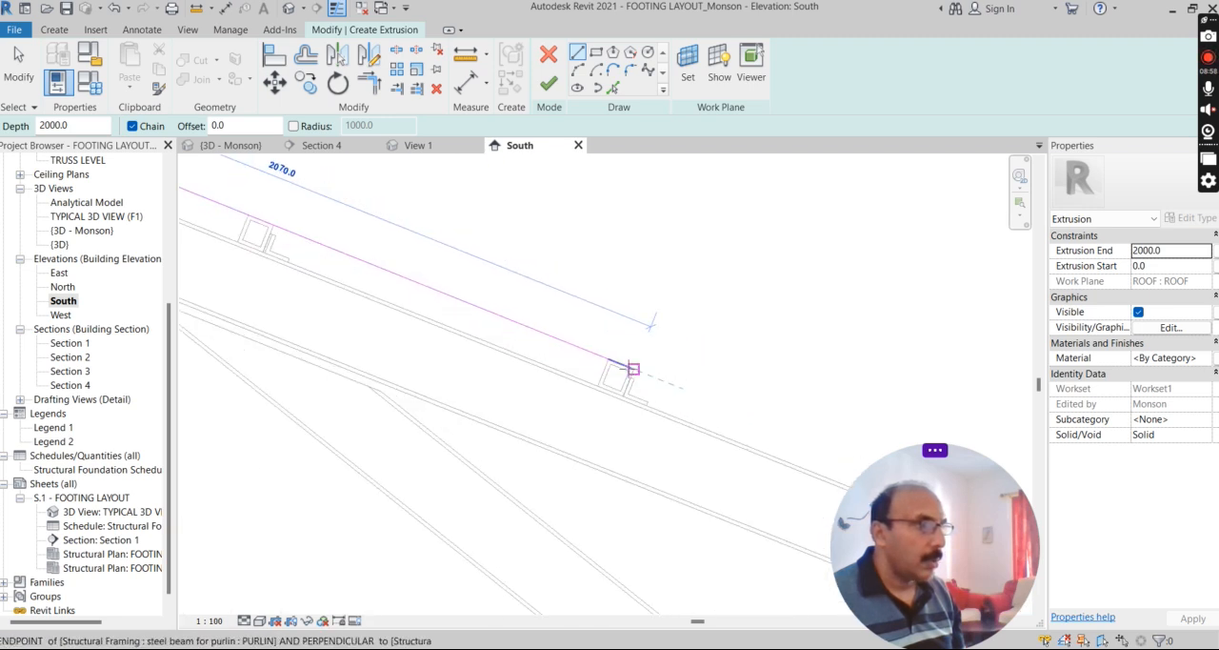
{"action": "left_click", "coordinate": [635, 368]}
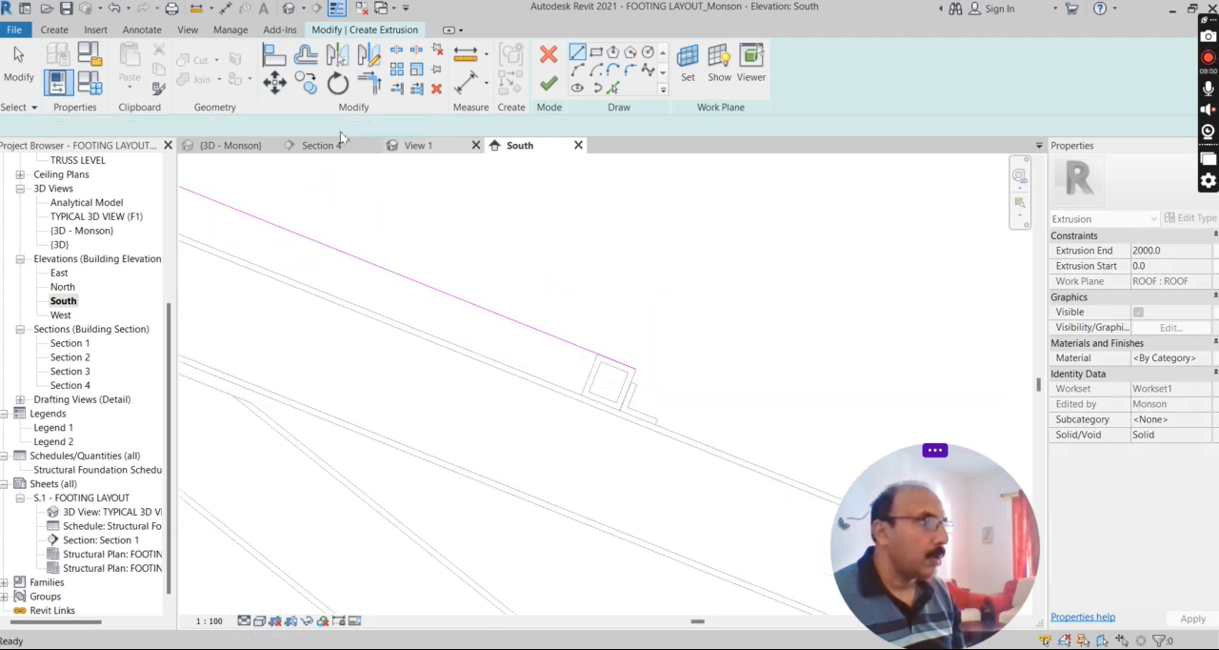
{"action": "left_click", "coordinate": [306, 57]}
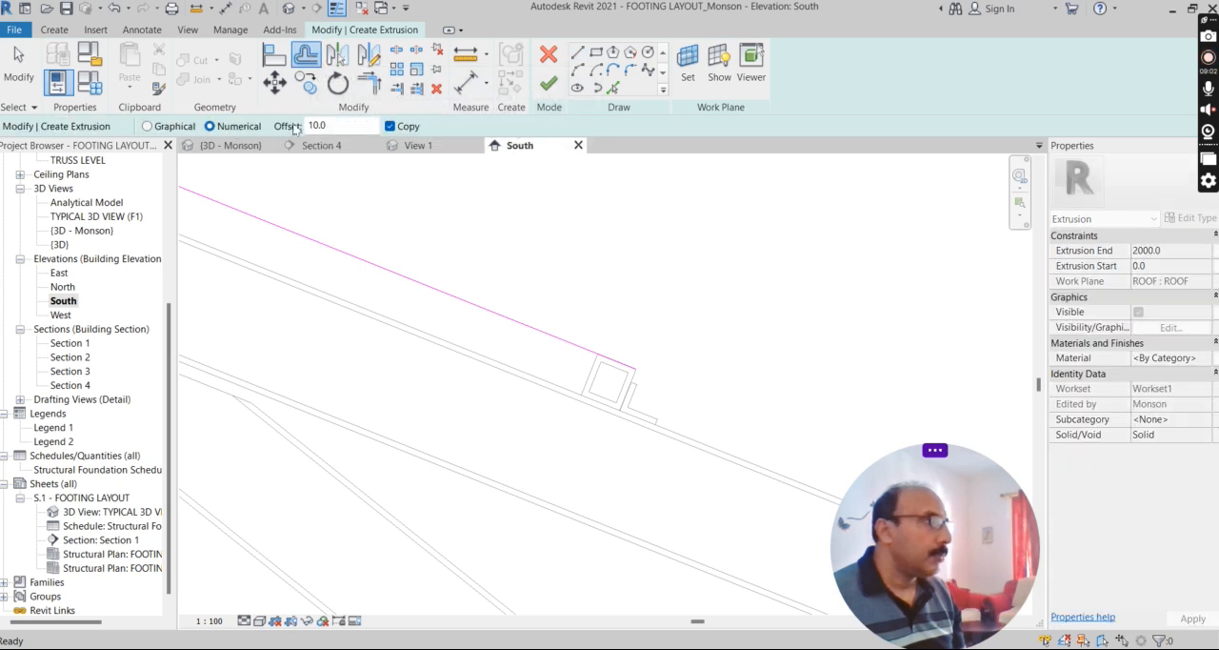
{"action": "left_click", "coordinate": [439, 291]}
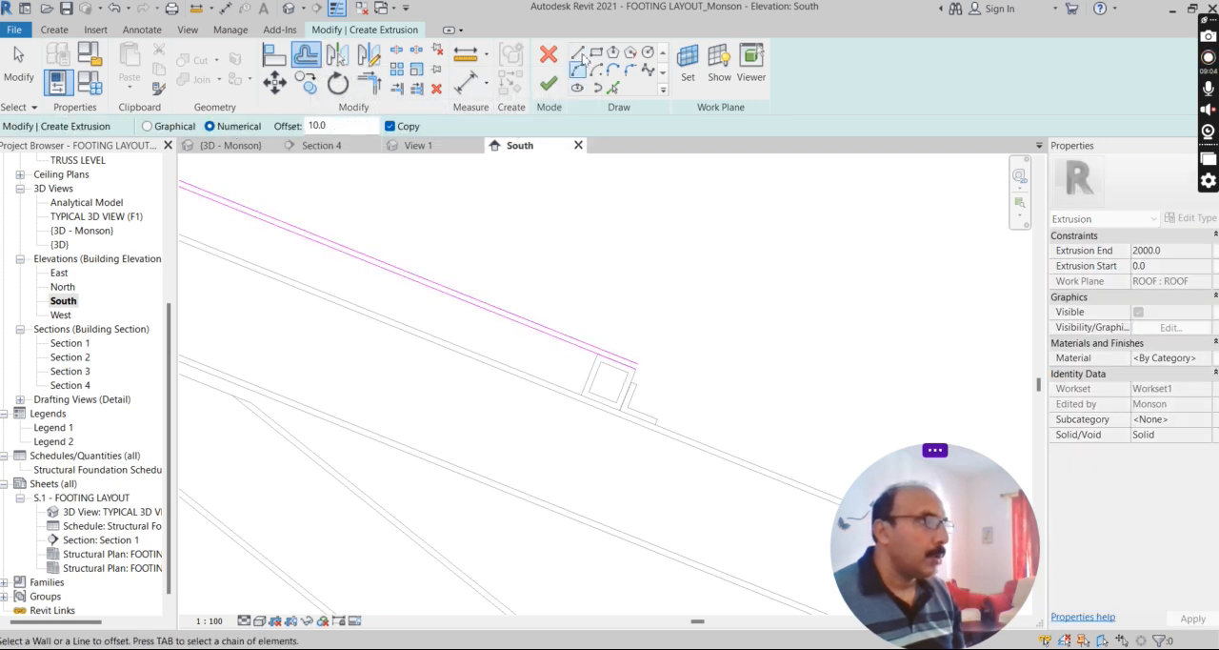
Try to close the lower end of the sheet profile with a vertical line.
{"action": "left_click", "coordinate": [578, 53]}
{"action": "scroll", "coordinate": [634, 387], "scroll_direction": "up", "scroll_amount": 4}
{"action": "left_click", "coordinate": [620, 463]}
{"action": "left_click", "coordinate": [621, 440]}
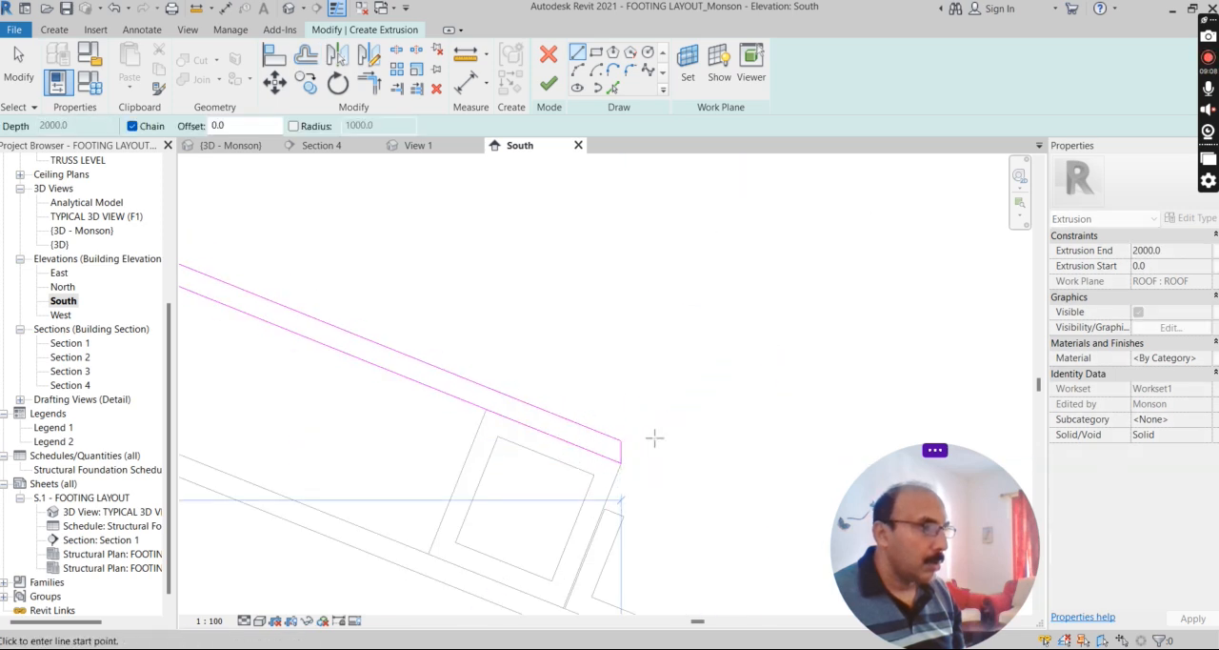
{"action": "key", "text": "Escape"}
{"action": "key", "text": "Escape"}
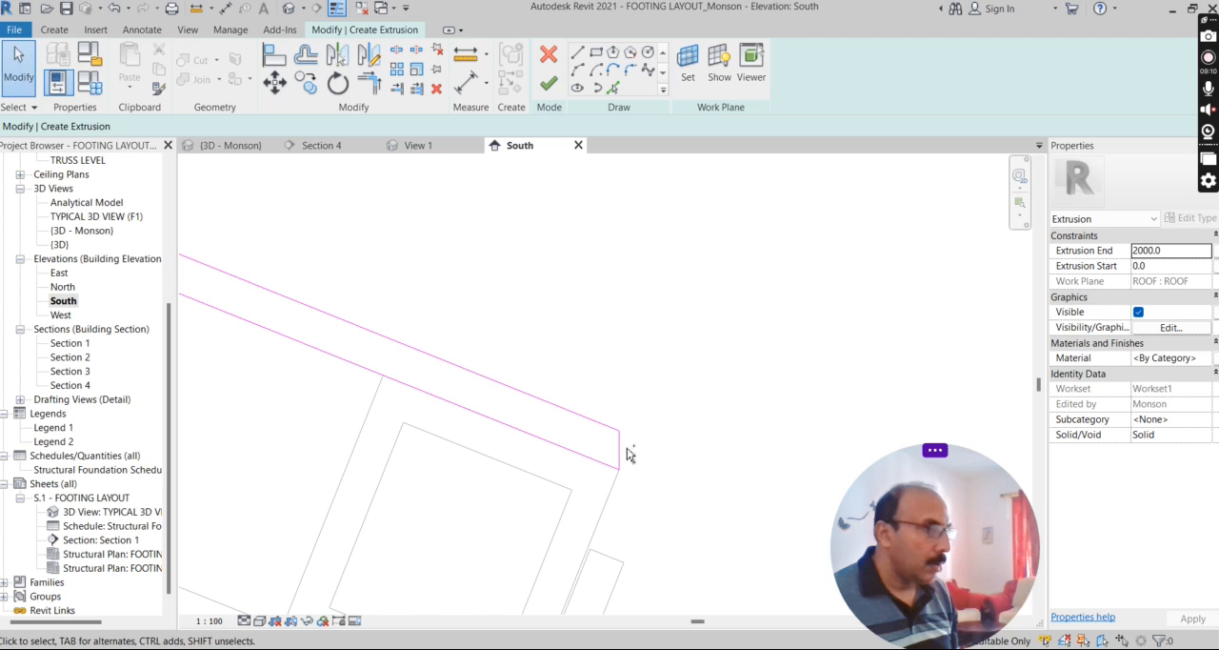
{"action": "scroll", "coordinate": [634, 453], "scroll_direction": "down", "scroll_amount": 2}
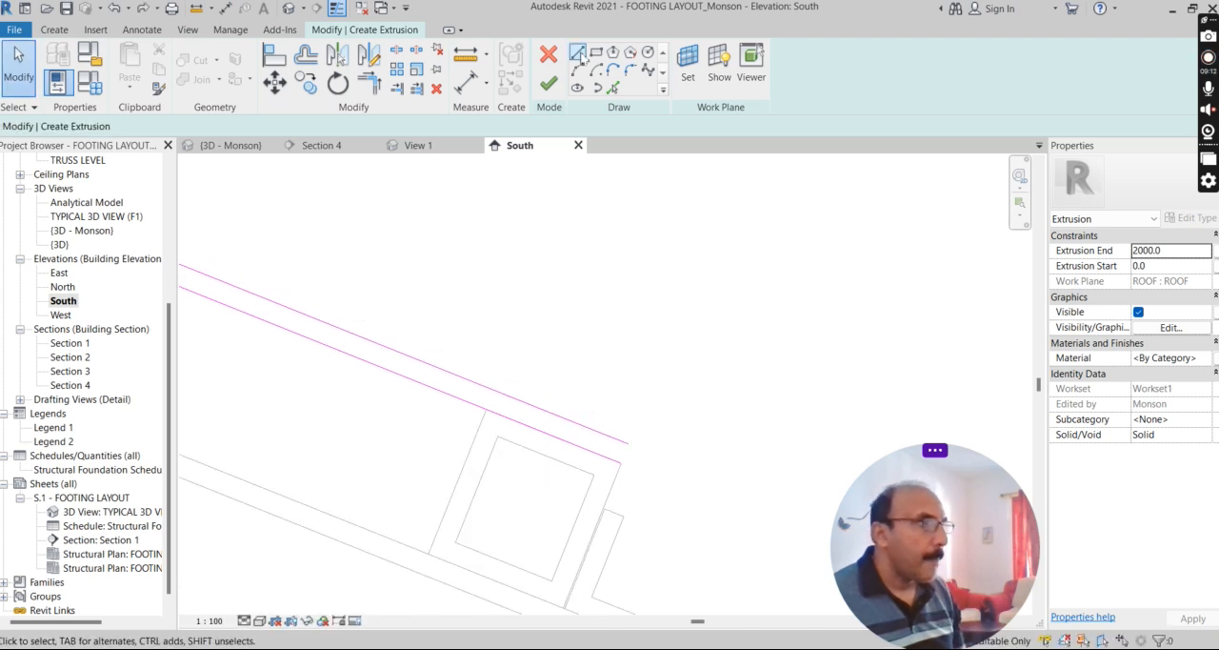
Close both ends of the sheet profile with lines perpendicular to the slope and finish the extrusion sketch.
{"action": "scroll", "coordinate": [612, 431], "scroll_direction": "up", "scroll_amount": 3}
{"action": "left_click", "coordinate": [634, 503]}
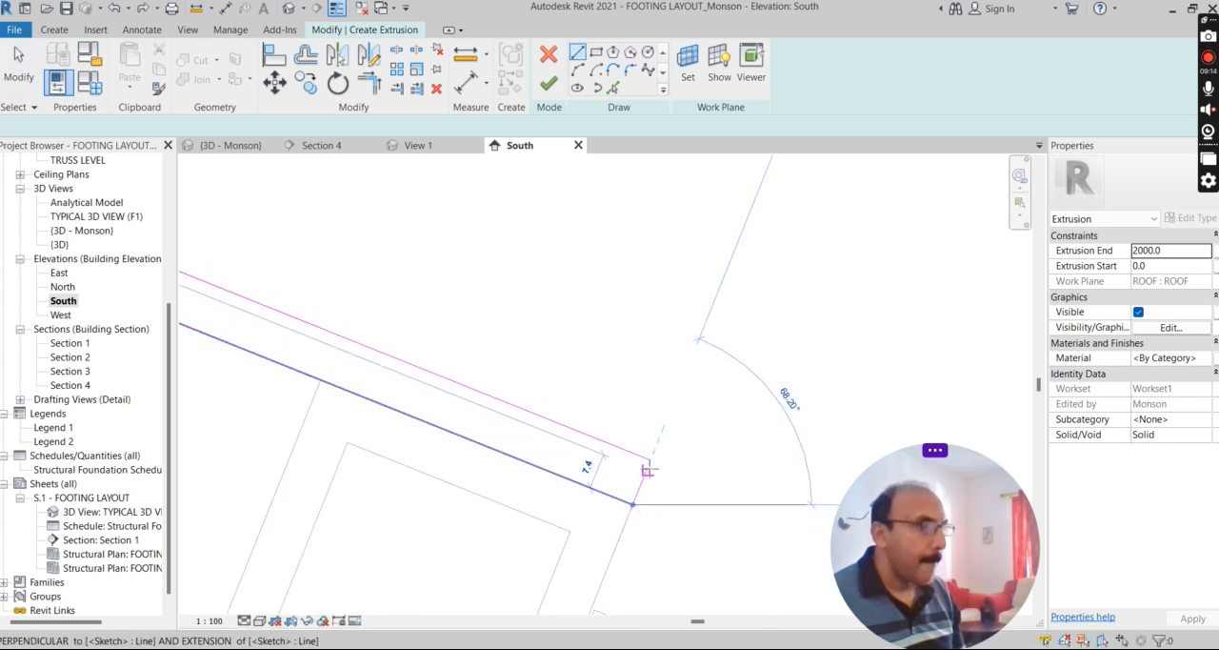
{"action": "left_click", "coordinate": [650, 460]}
{"action": "scroll", "coordinate": [805, 416], "scroll_direction": "down", "scroll_amount": 6}
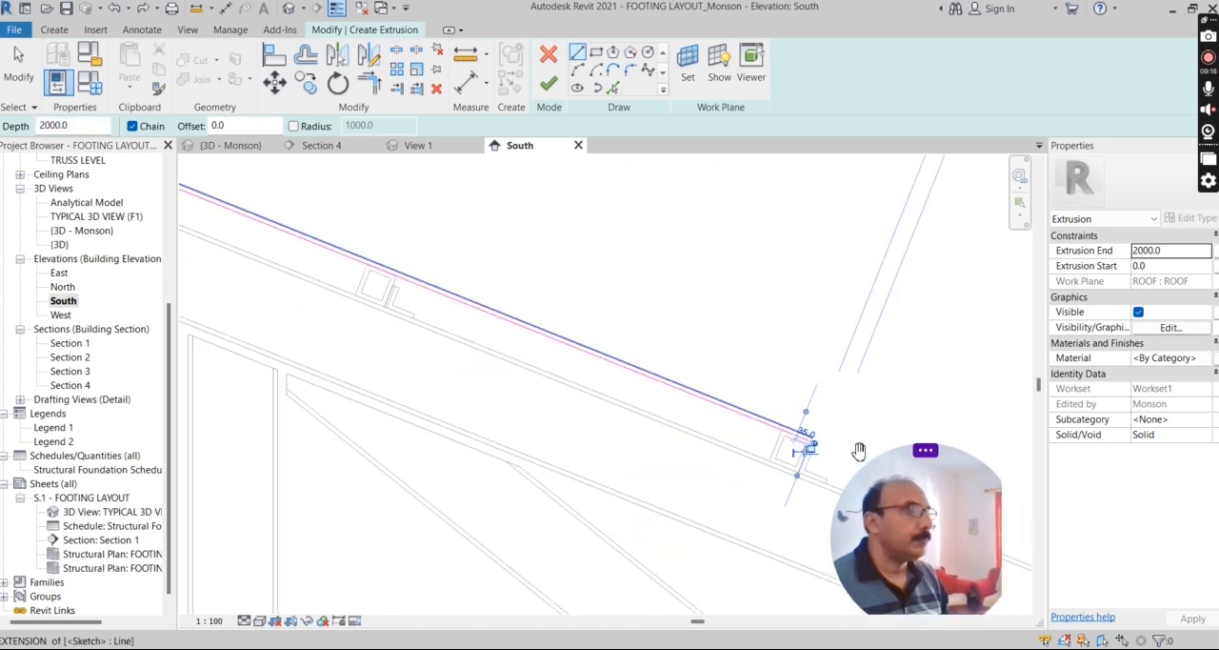
{"action": "scroll", "coordinate": [715, 418], "scroll_direction": "down", "scroll_amount": 2}
{"action": "scroll", "coordinate": [394, 309], "scroll_direction": "up", "scroll_amount": 8}
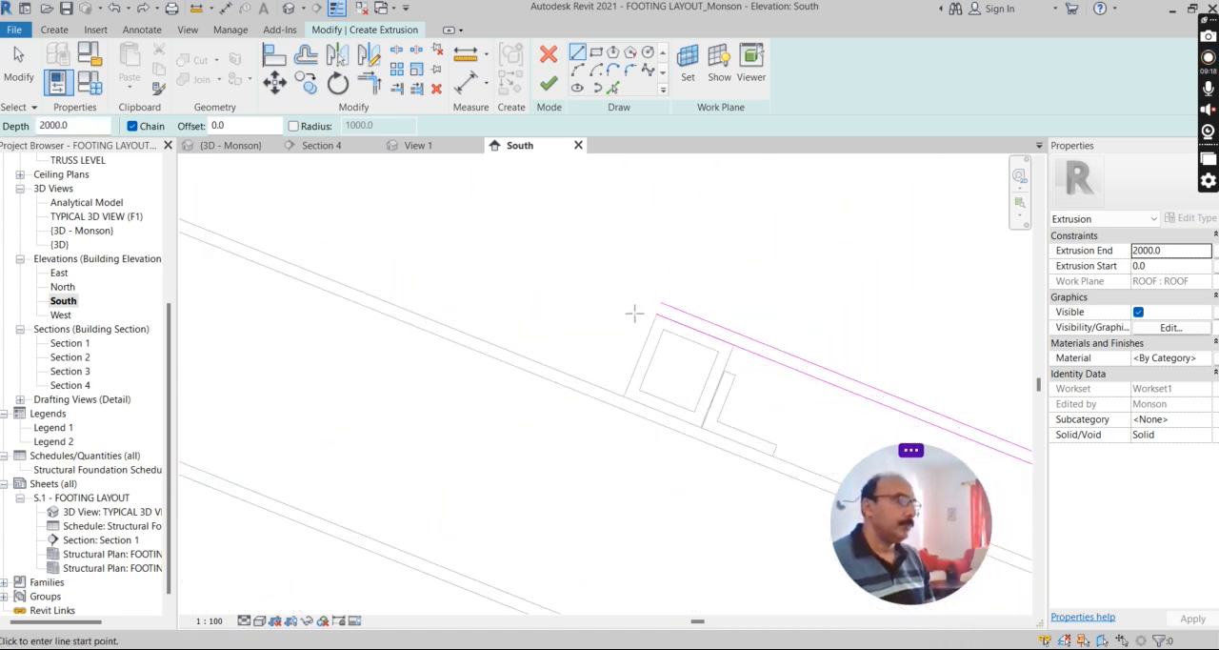
{"action": "left_click", "coordinate": [664, 314]}
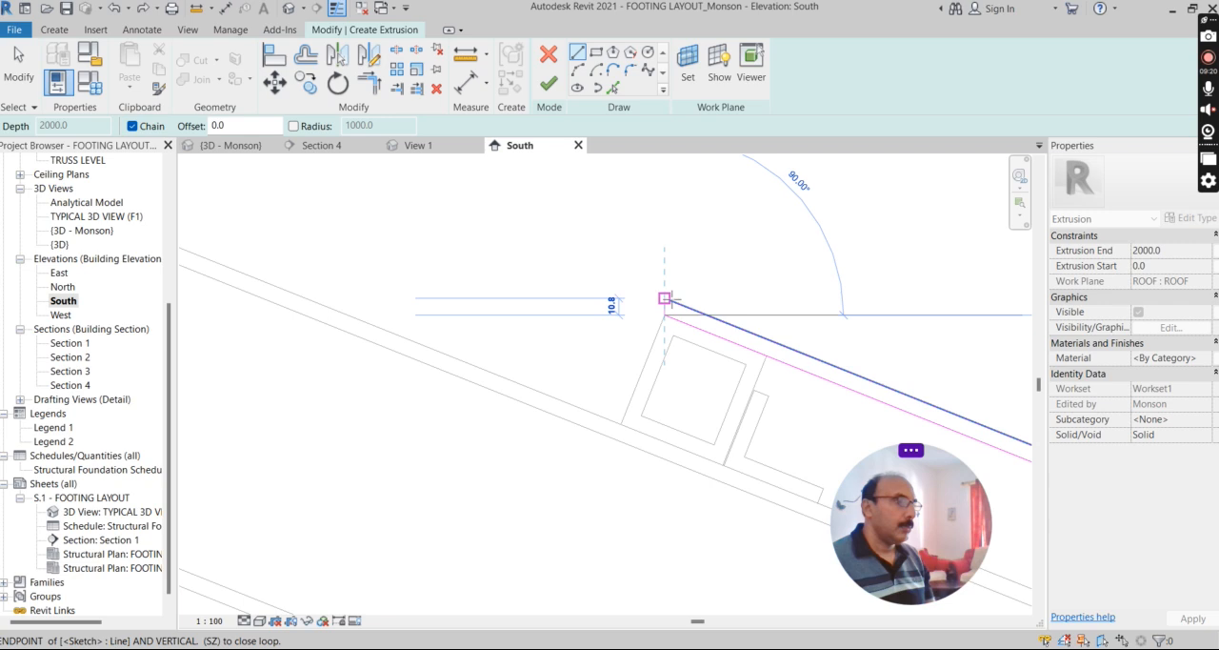
{"action": "scroll", "coordinate": [669, 301], "scroll_direction": "up", "scroll_amount": 2}
{"action": "left_click", "coordinate": [690, 301]}
{"action": "scroll", "coordinate": [443, 274], "scroll_direction": "down", "scroll_amount": 3}
{"action": "left_click", "coordinate": [549, 83]}
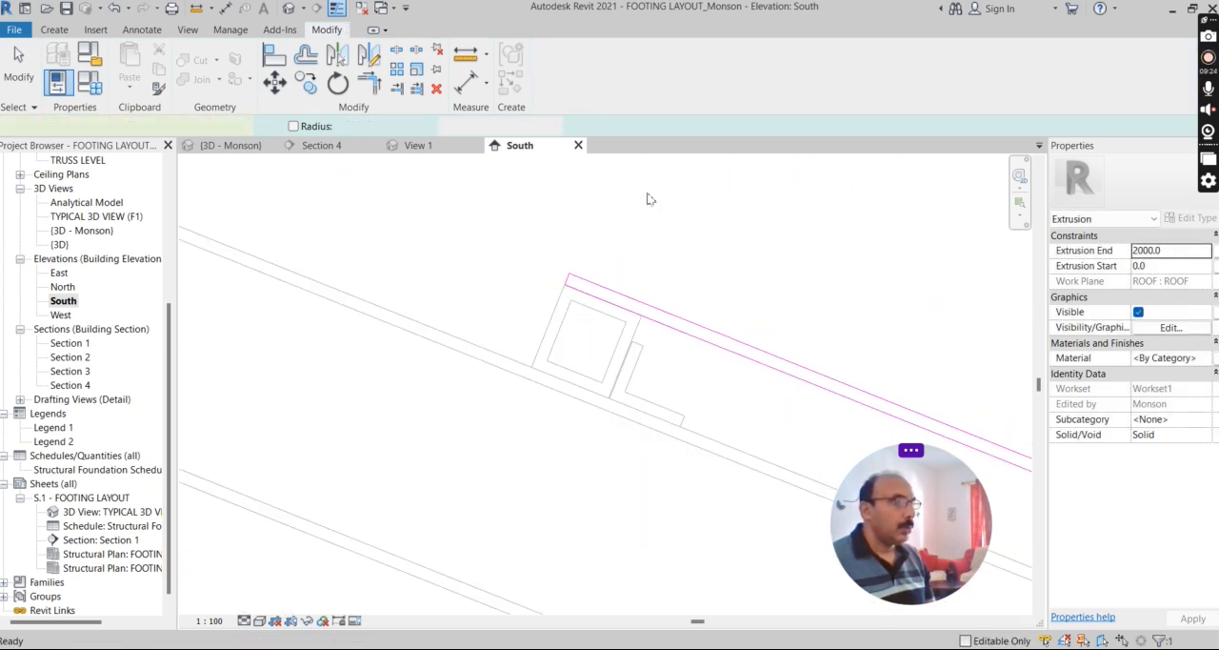
Start a second solid extrusion and sketch a line across the purlin tops from the ridge purlin's upper corner to just past the third purlin's near corner.
{"action": "scroll", "coordinate": [768, 408], "scroll_direction": "down", "scroll_amount": 2}
{"action": "scroll", "coordinate": [573, 293], "scroll_direction": "down", "scroll_amount": 2}
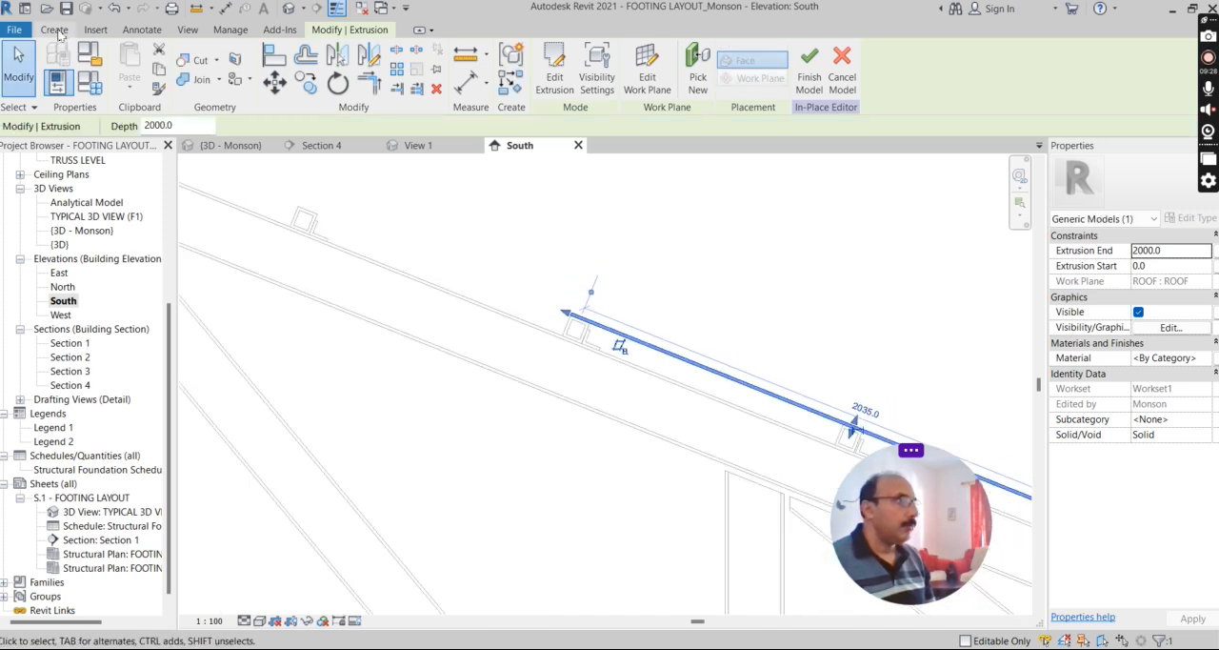
{"action": "left_click", "coordinate": [54, 29]}
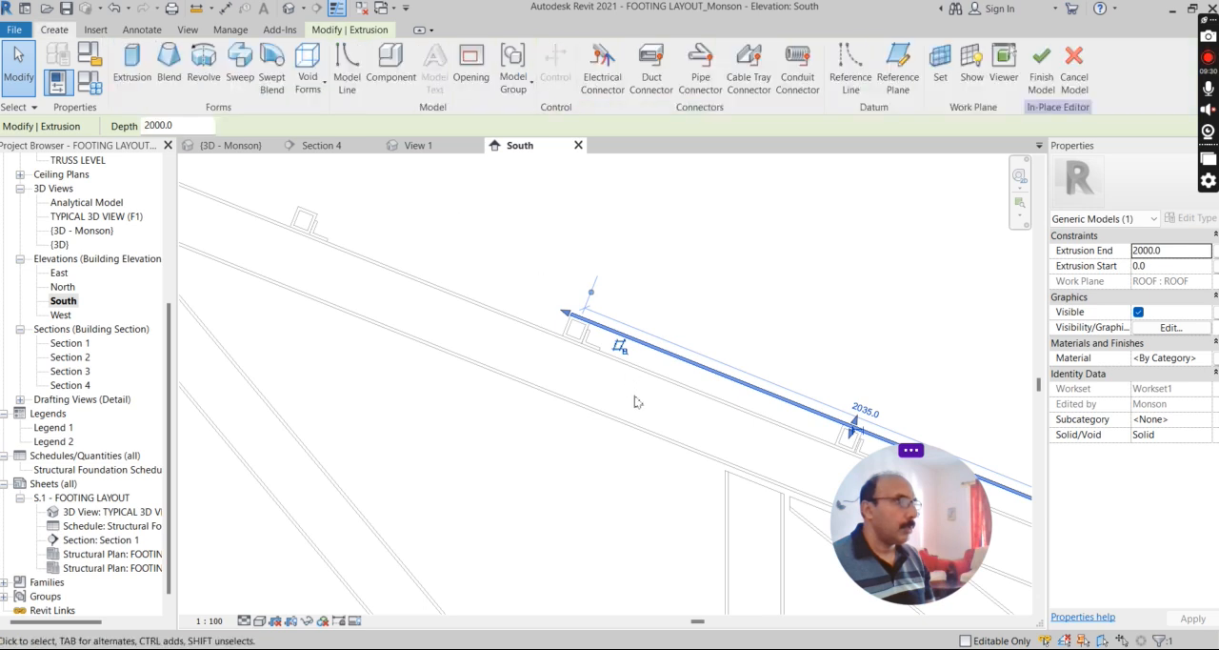
{"action": "scroll", "coordinate": [621, 361], "scroll_direction": "down", "scroll_amount": 1}
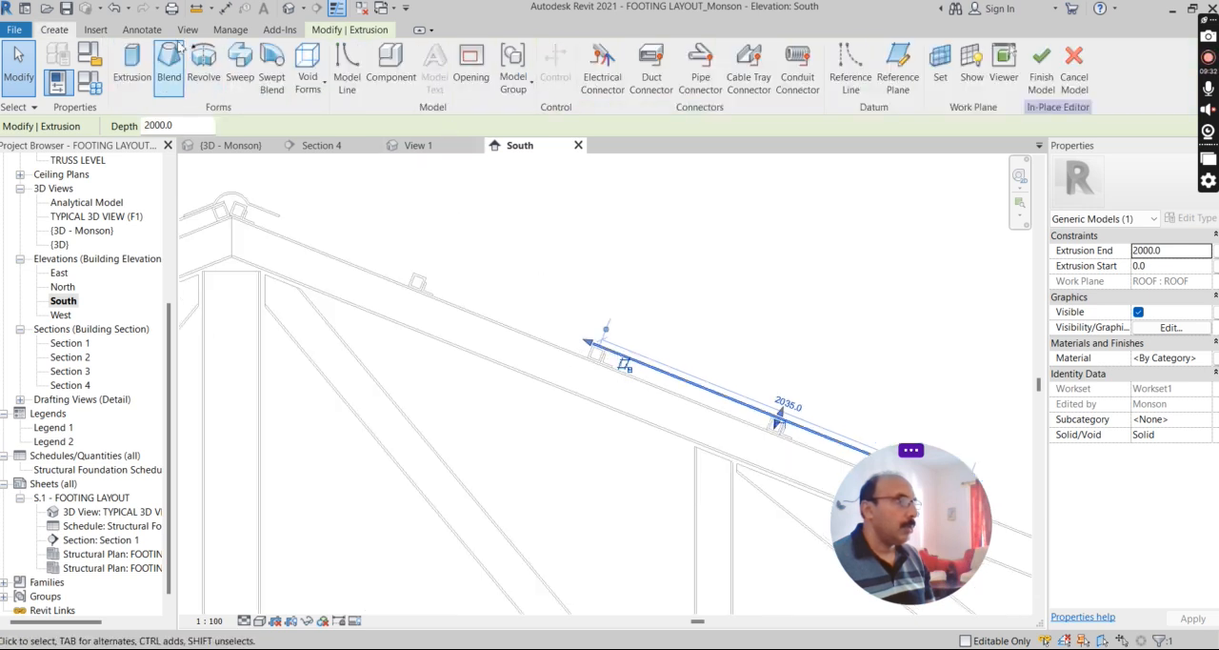
{"action": "left_click", "coordinate": [133, 63]}
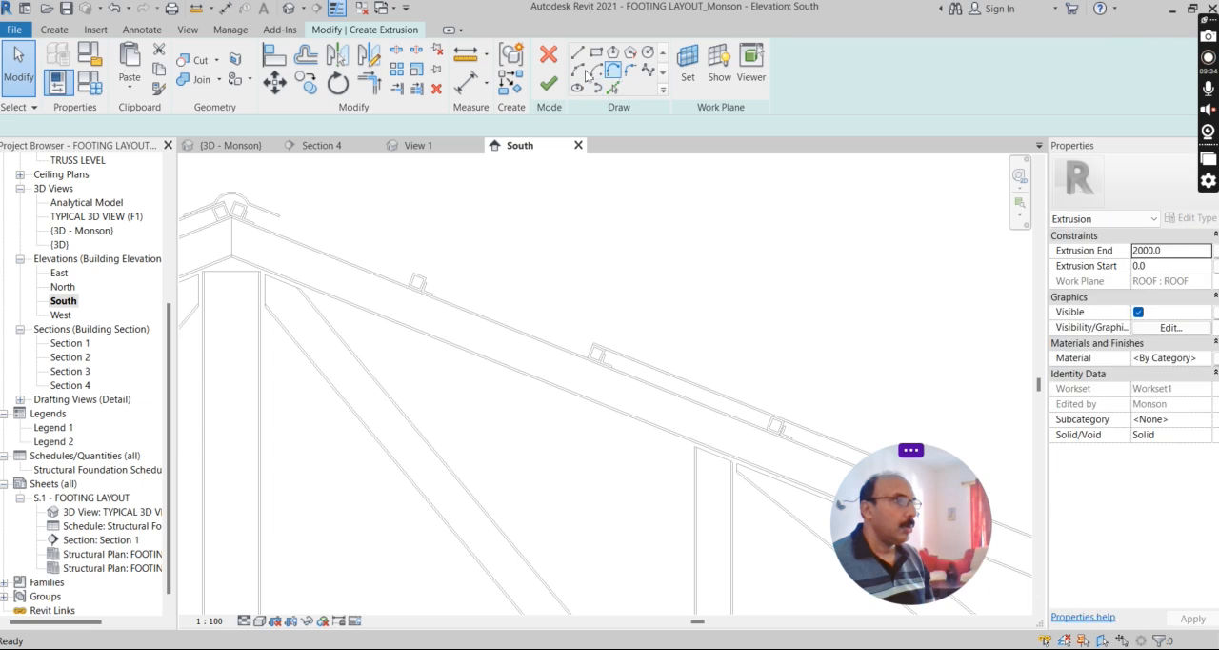
{"action": "scroll", "coordinate": [246, 183], "scroll_direction": "up", "scroll_amount": 3}
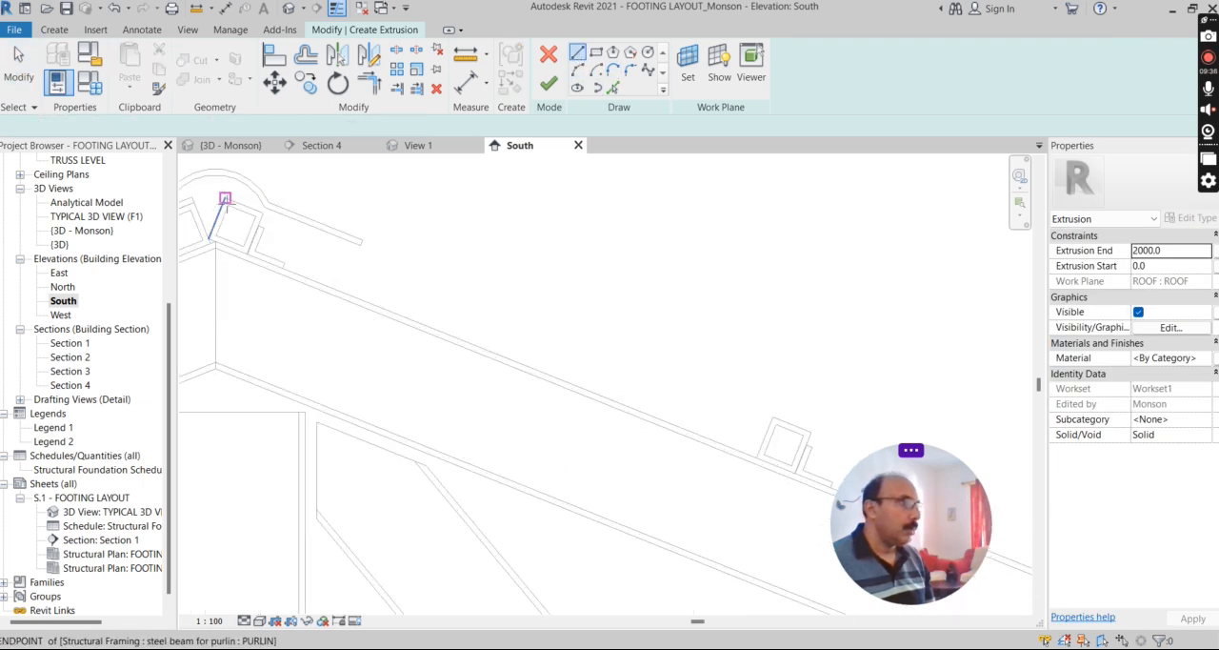
{"action": "left_click", "coordinate": [221, 191]}
{"action": "scroll", "coordinate": [657, 389], "scroll_direction": "down", "scroll_amount": 2}
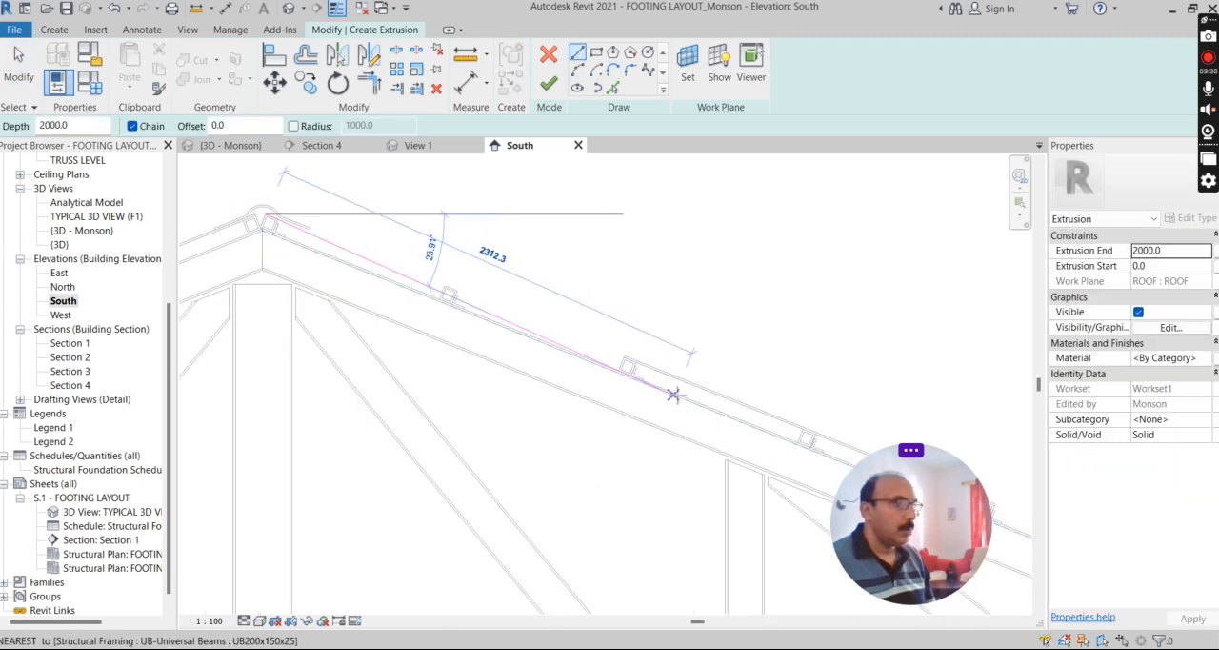
{"action": "scroll", "coordinate": [633, 368], "scroll_direction": "up", "scroll_amount": 4}
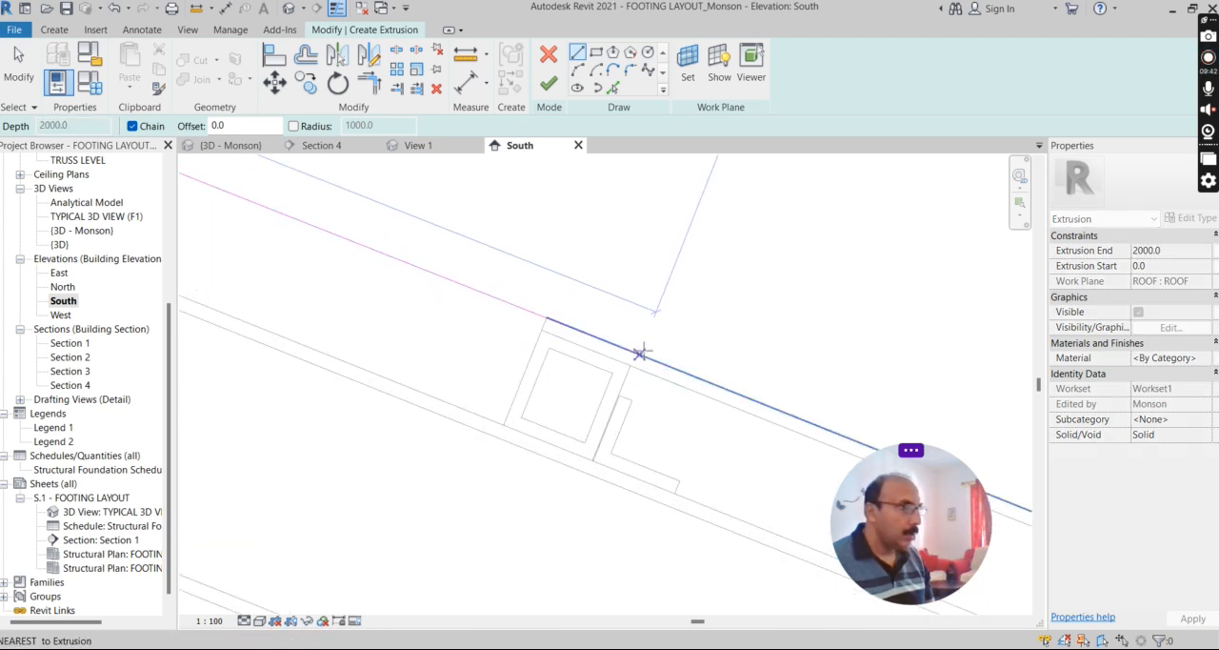
{"action": "left_click", "coordinate": [638, 353]}
{"action": "key", "text": "Escape"}
{"action": "key", "text": "Escape"}
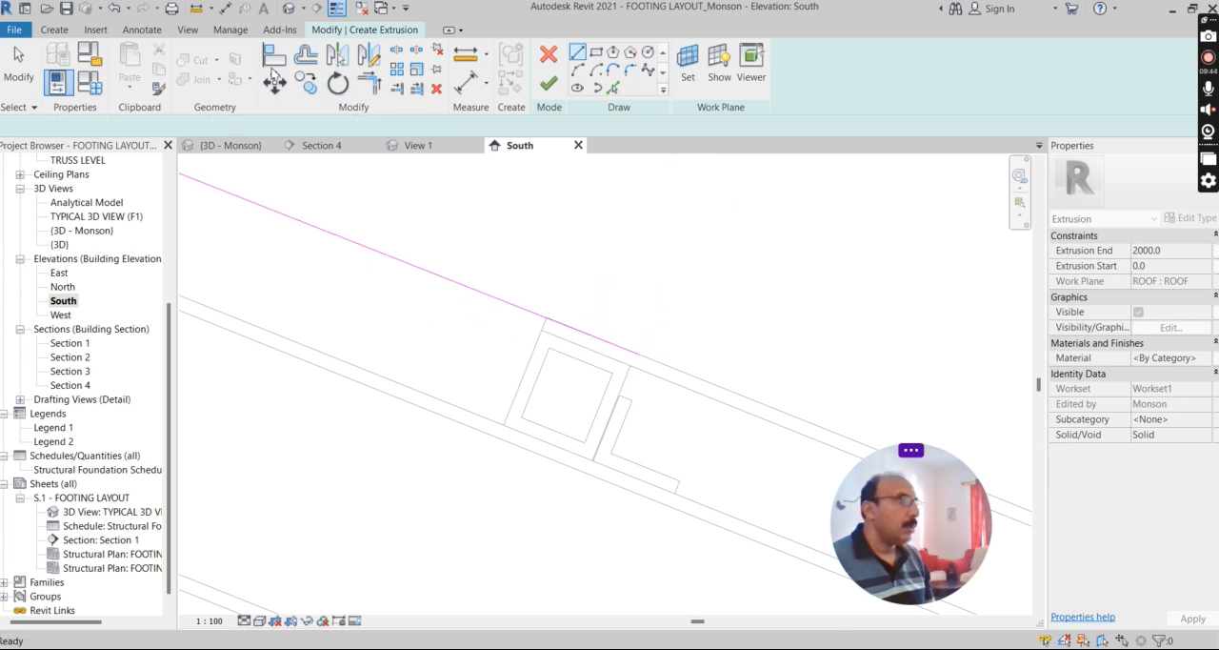
Offset a copy of the new sketch line 10 mm above it.
{"action": "left_click", "coordinate": [306, 60]}
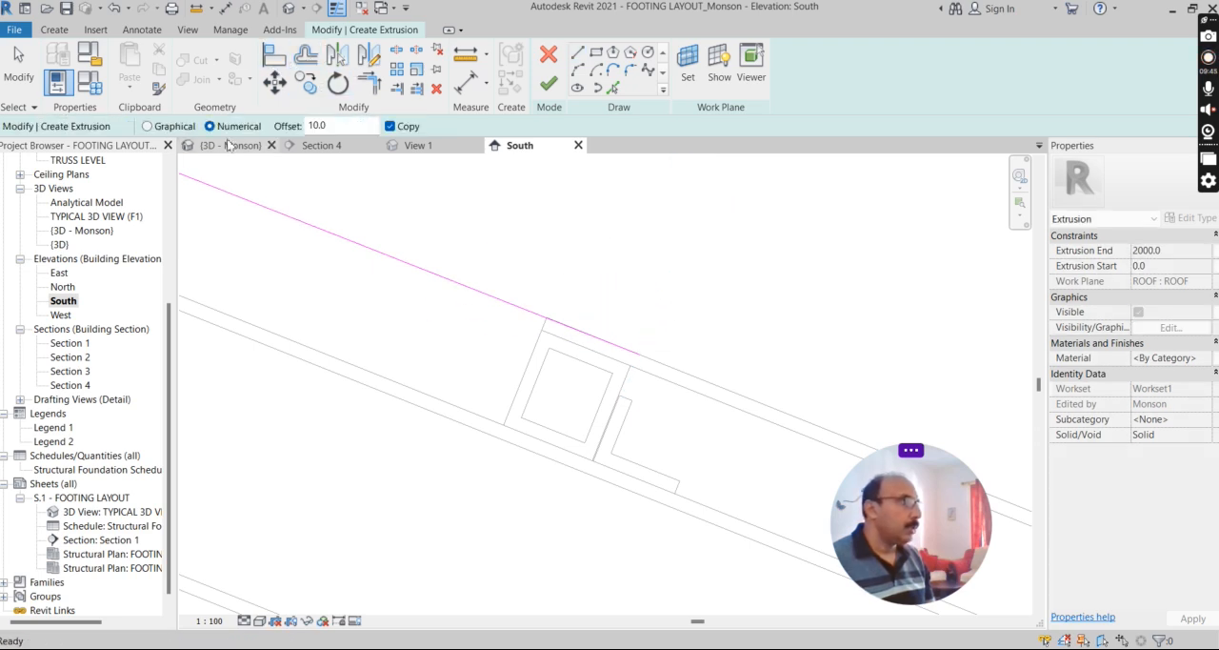
{"action": "left_click", "coordinate": [472, 283]}
{"action": "key", "text": "Escape"}
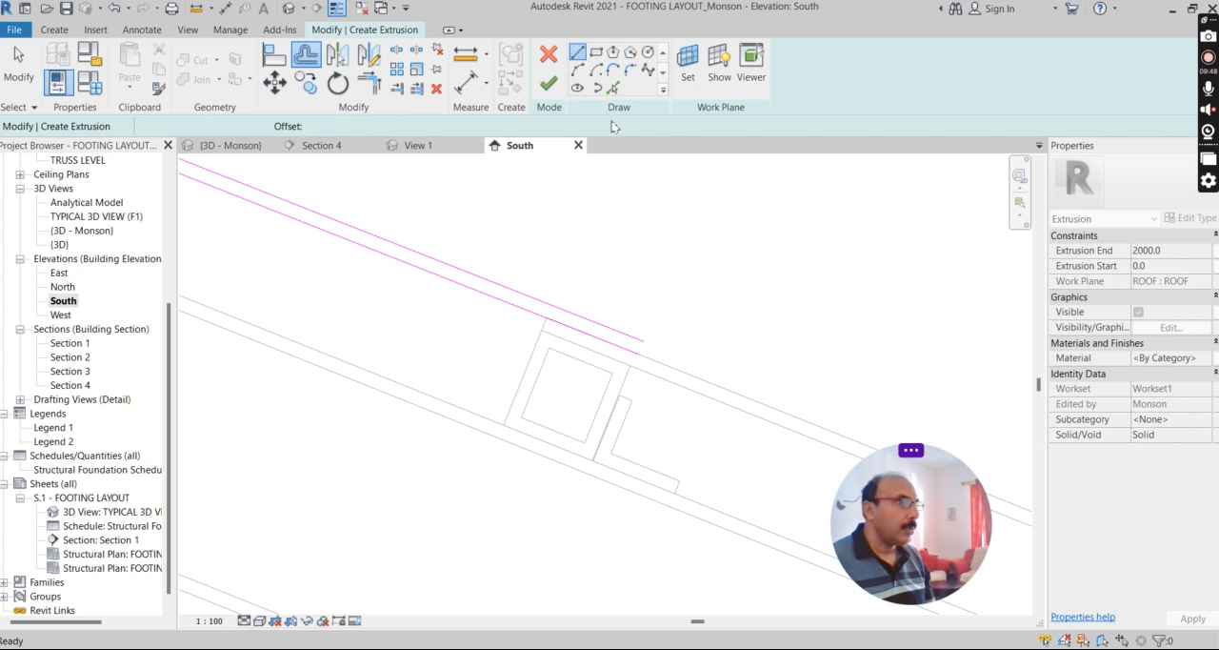
Draw lines closing the lower end and the ridge end of the sheet profile between the two parallel lines.
{"action": "left_click", "coordinate": [633, 353]}
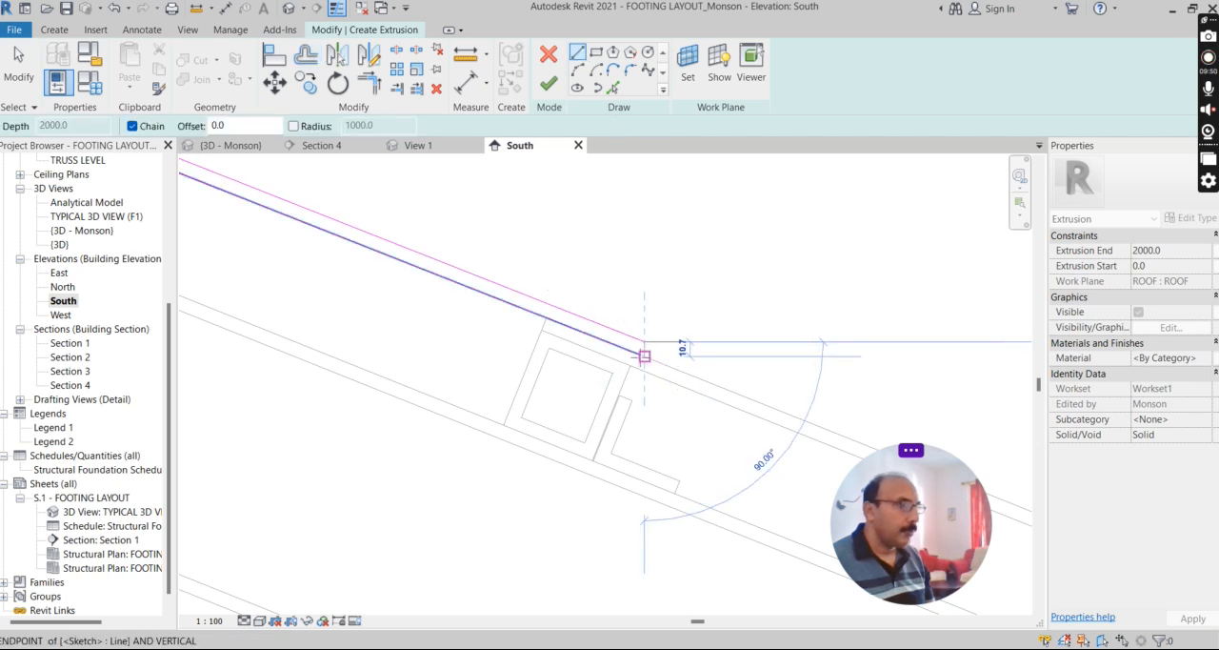
{"action": "scroll", "coordinate": [638, 356], "scroll_direction": "up", "scroll_amount": 1}
{"action": "left_click", "coordinate": [642, 362]}
{"action": "key", "text": "Escape"}
{"action": "scroll", "coordinate": [754, 379], "scroll_direction": "down", "scroll_amount": 2}
{"action": "scroll", "coordinate": [760, 386], "scroll_direction": "down", "scroll_amount": 4}
{"action": "scroll", "coordinate": [539, 334], "scroll_direction": "down", "scroll_amount": 2}
{"action": "scroll", "coordinate": [409, 271], "scroll_direction": "up", "scroll_amount": 4}
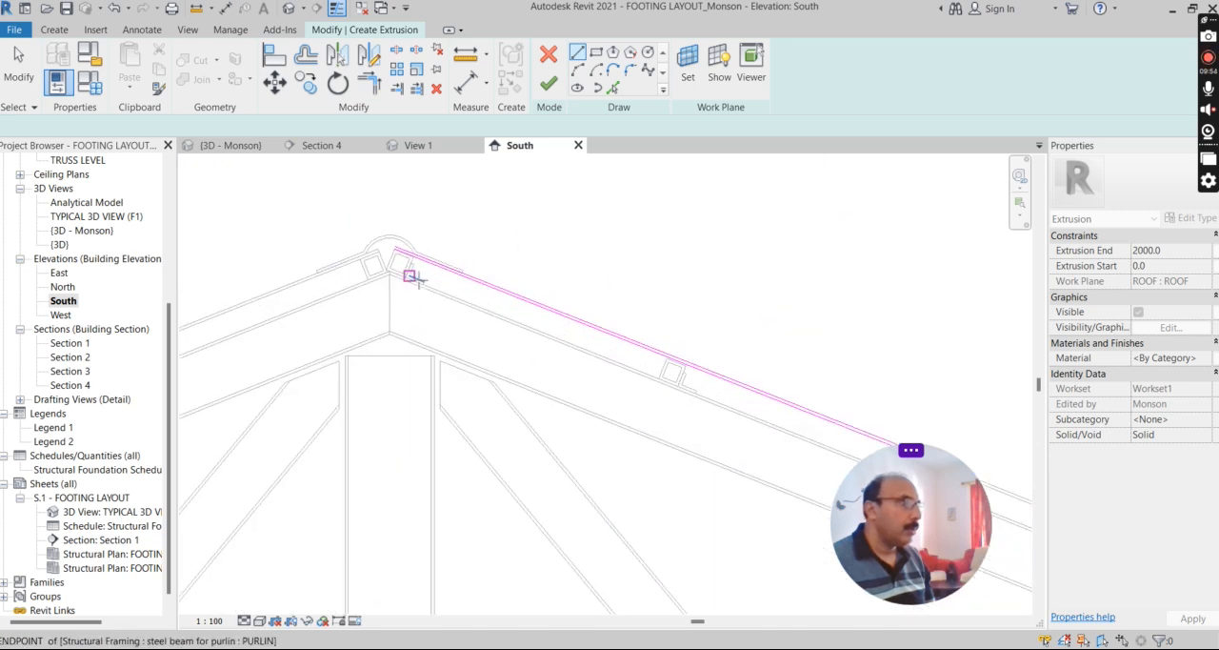
{"action": "scroll", "coordinate": [403, 238], "scroll_direction": "up", "scroll_amount": 3}
{"action": "left_click", "coordinate": [371, 222]}
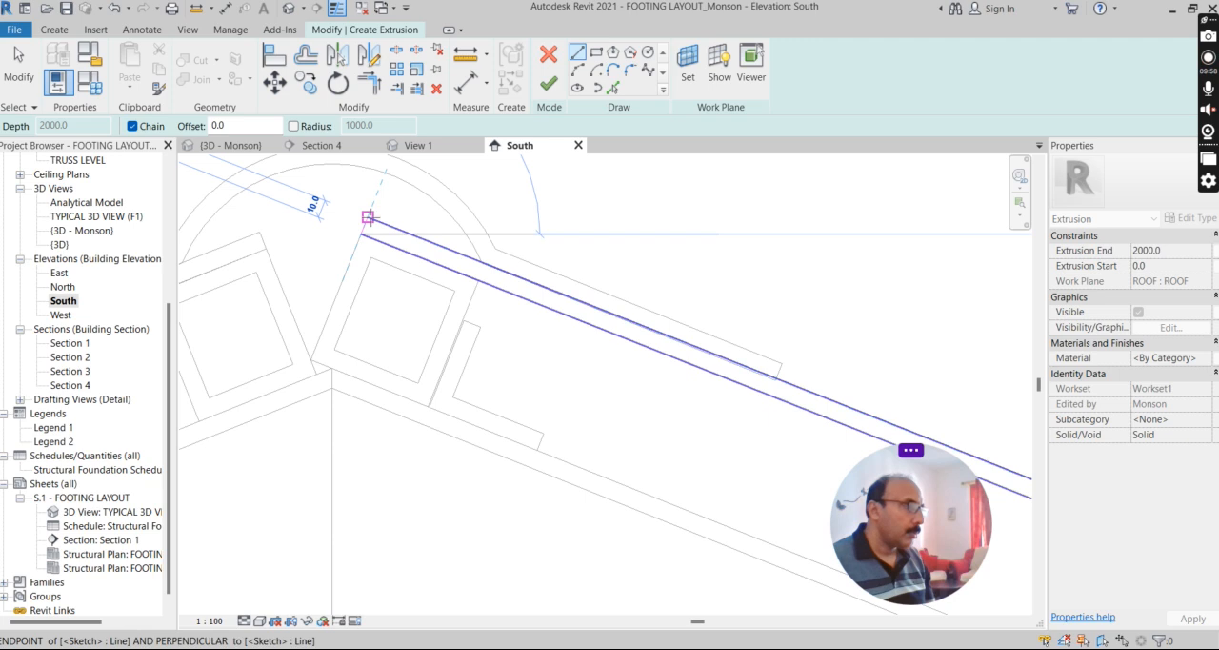
{"action": "key", "text": "Escape"}
{"action": "scroll", "coordinate": [478, 240], "scroll_direction": "down", "scroll_amount": 9}
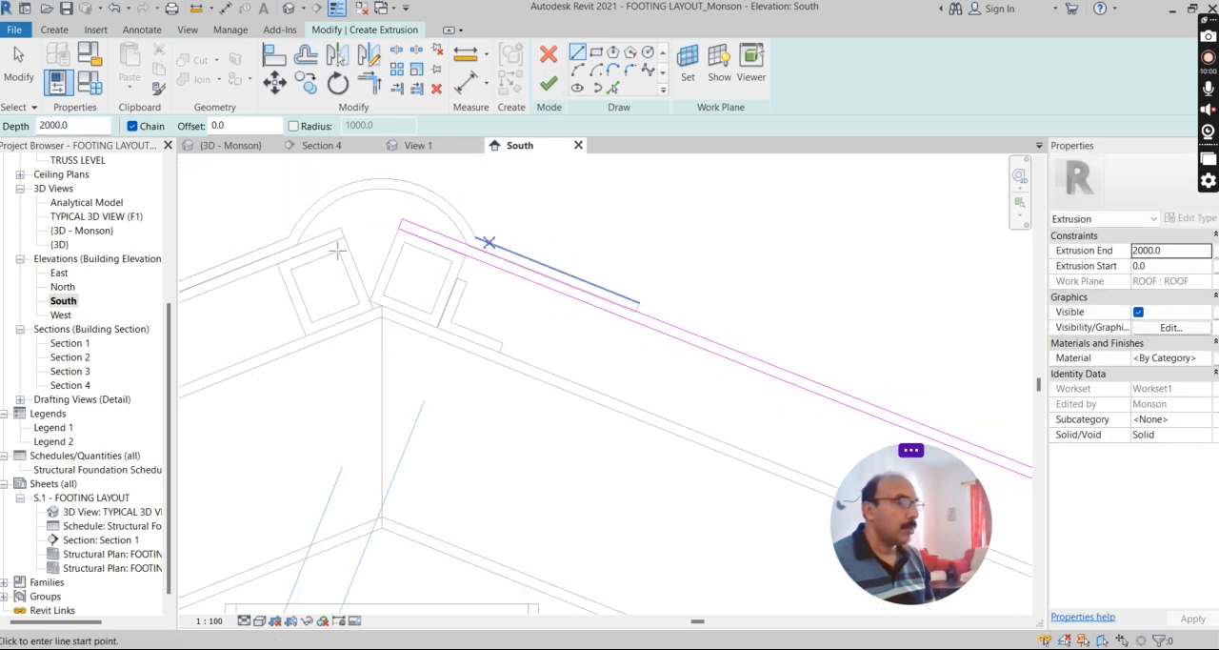
Trim the lower corner of the sheet profile where the lines overrun and finish the extrusion sketch.
{"action": "scroll", "coordinate": [693, 415], "scroll_direction": "up", "scroll_amount": 1}
{"action": "scroll", "coordinate": [808, 444], "scroll_direction": "up", "scroll_amount": 11}
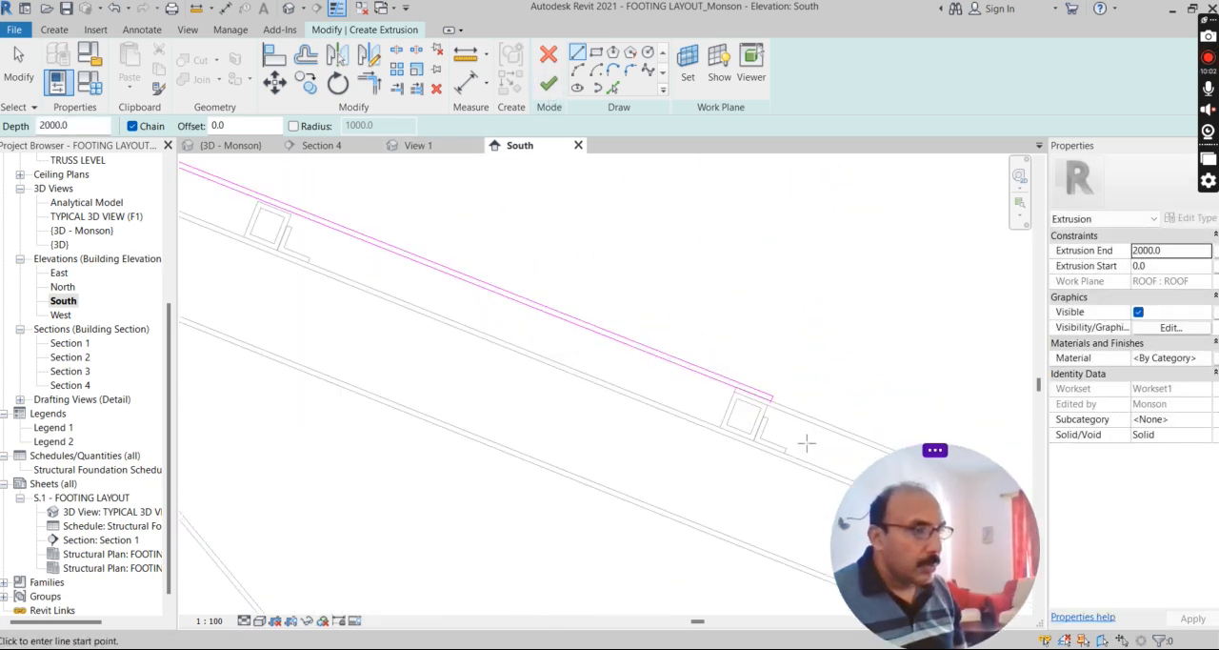
{"action": "scroll", "coordinate": [627, 419], "scroll_direction": "down", "scroll_amount": 2}
{"action": "scroll", "coordinate": [525, 238], "scroll_direction": "up", "scroll_amount": 2}
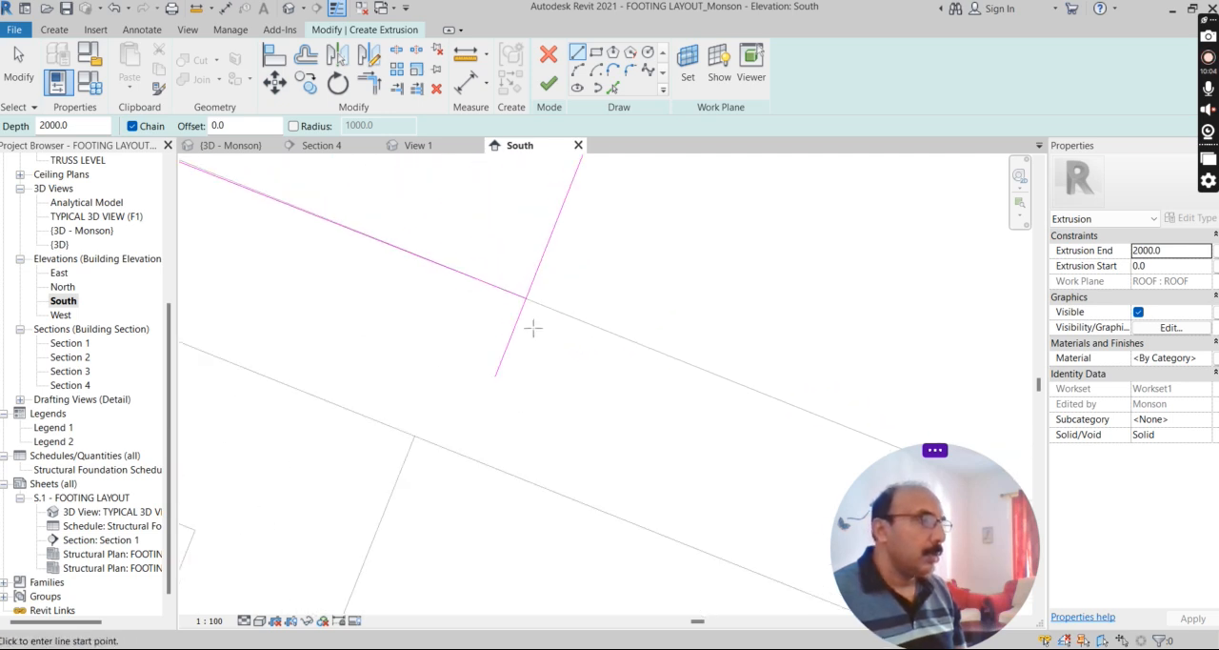
{"action": "left_click", "coordinate": [372, 84]}
{"action": "scroll", "coordinate": [575, 394], "scroll_direction": "down", "scroll_amount": 4}
{"action": "left_click", "coordinate": [547, 84]}
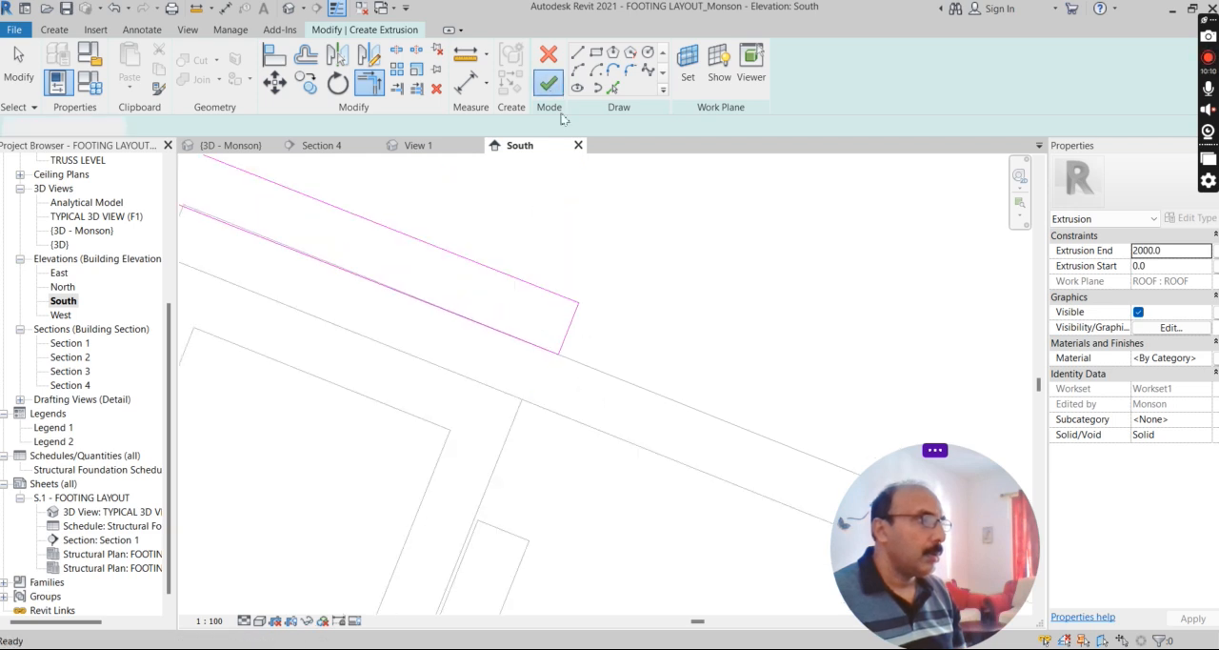
Delete the first sheet extrusion that starts at the third purlin and runs down the slope.
{"action": "scroll", "coordinate": [610, 392], "scroll_direction": "up", "scroll_amount": 2}
{"action": "key", "text": "Escape"}
{"action": "left_click", "coordinate": [626, 397]}
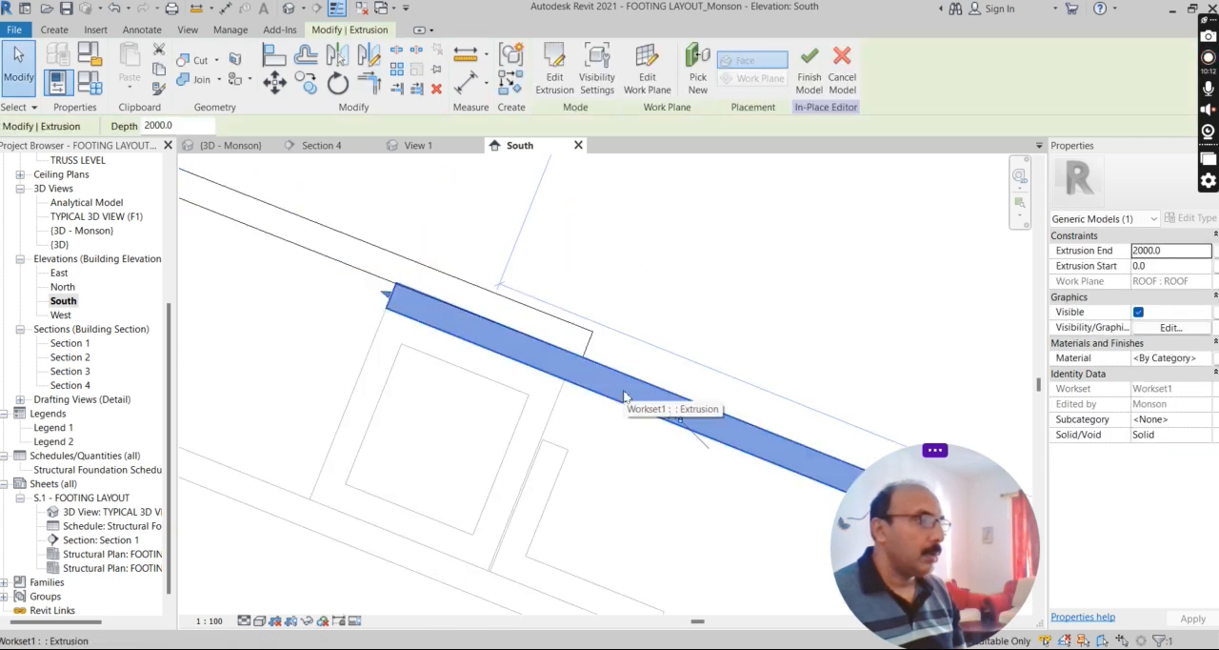
{"action": "key", "text": "Delete"}
{"action": "scroll", "coordinate": [692, 439], "scroll_direction": "down", "scroll_amount": 3}
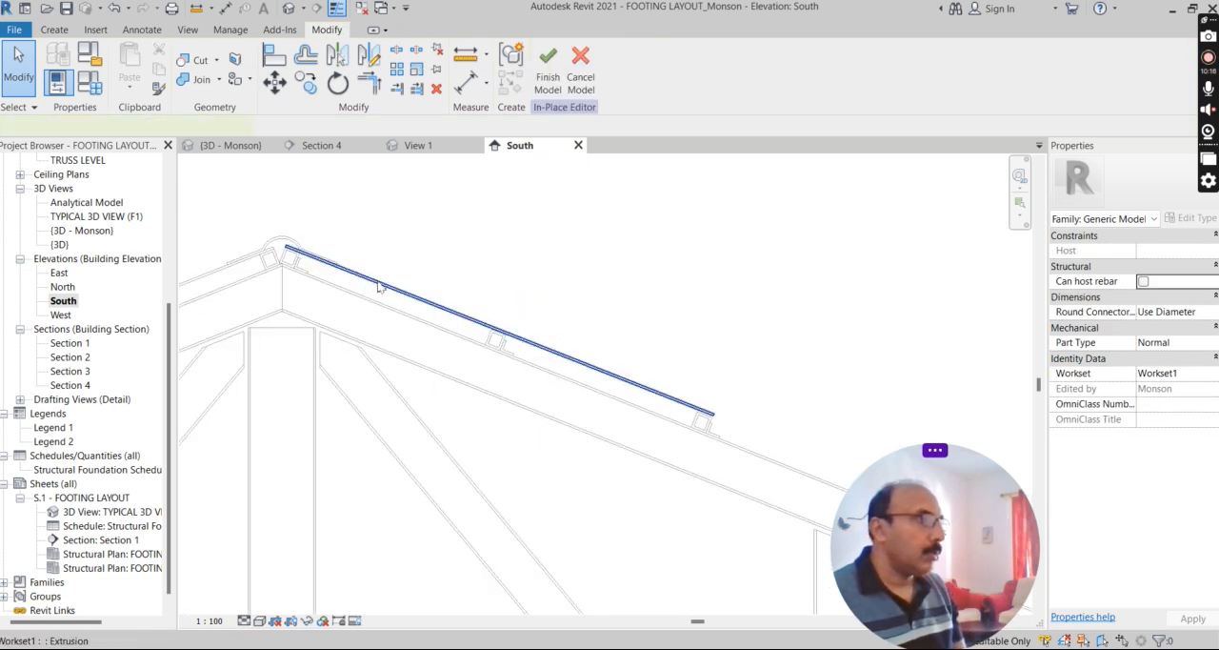
Set the extrusion end of the remaining ridge-side sheet to -8600.
{"action": "left_click", "coordinate": [378, 286]}
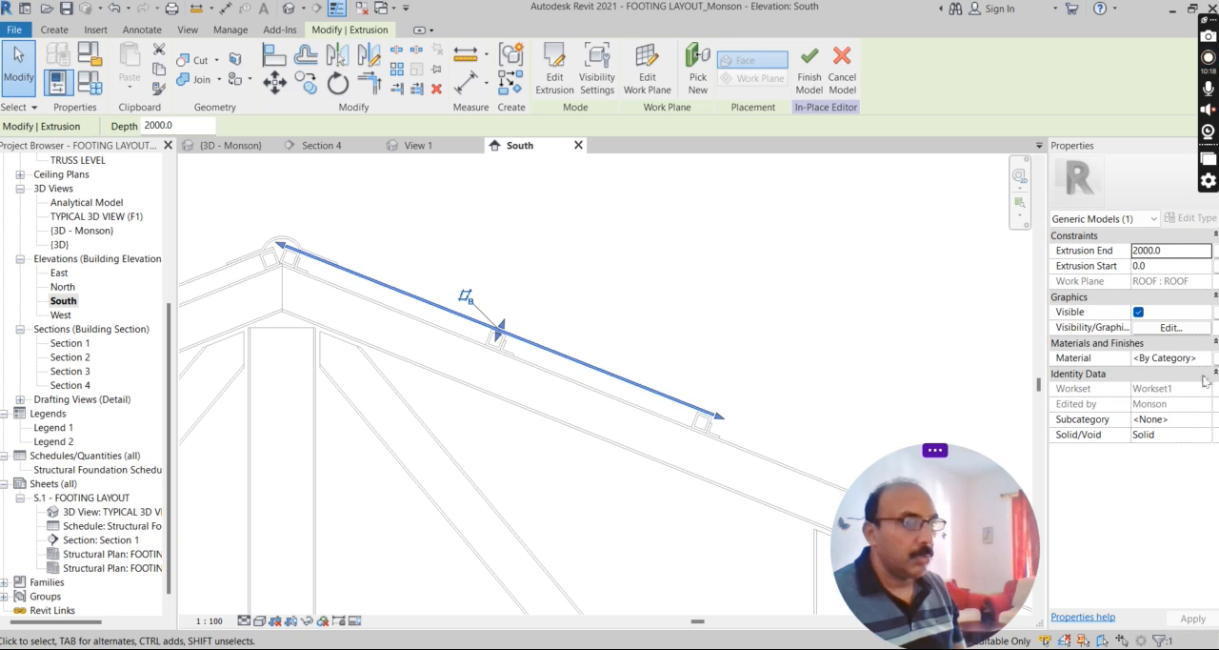
{"action": "left_click", "coordinate": [1178, 251]}
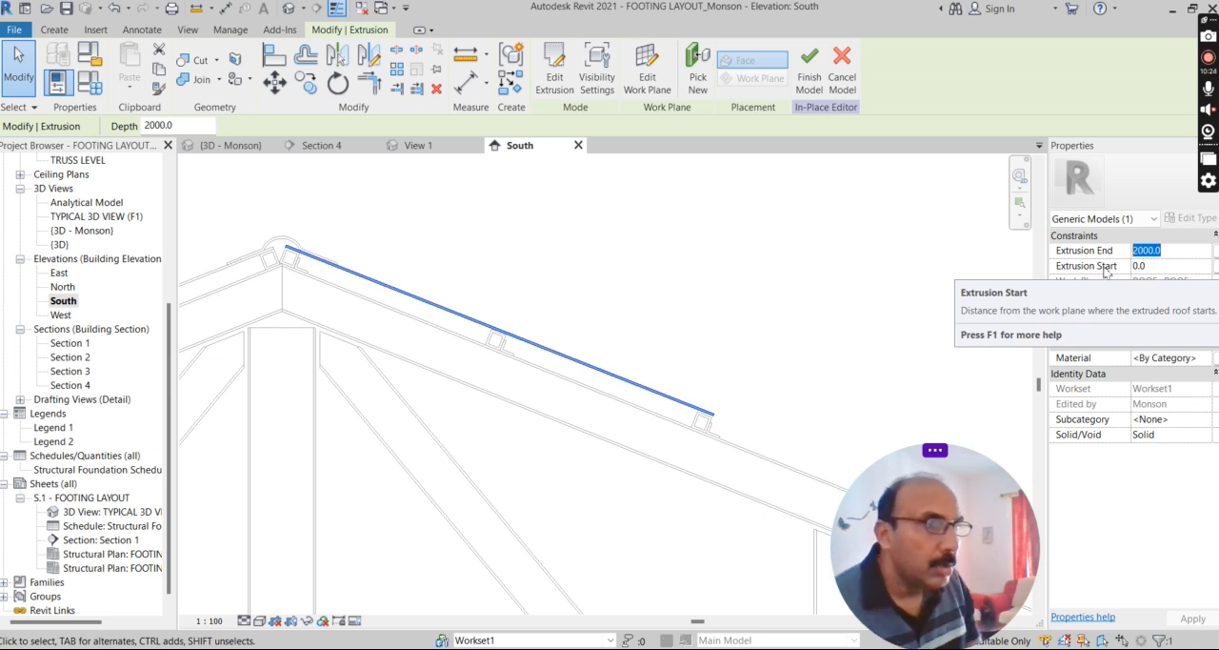
{"action": "type", "text": "-"}
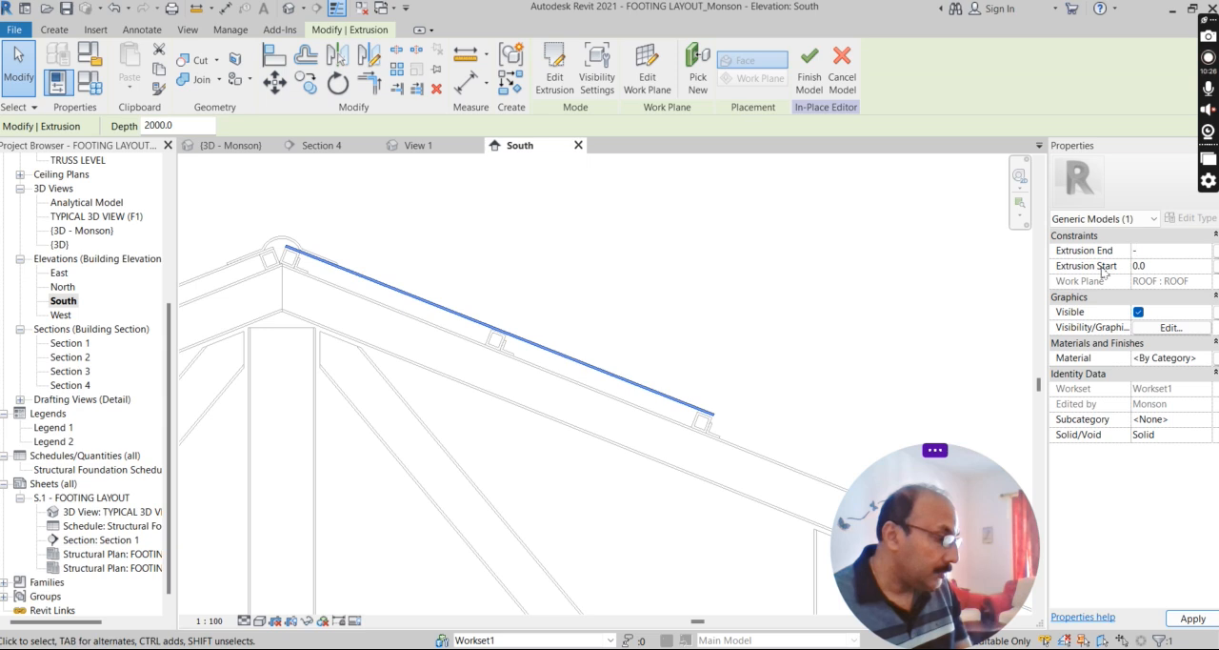
{"action": "type", "text": "8600"}
{"action": "key", "text": "Return"}
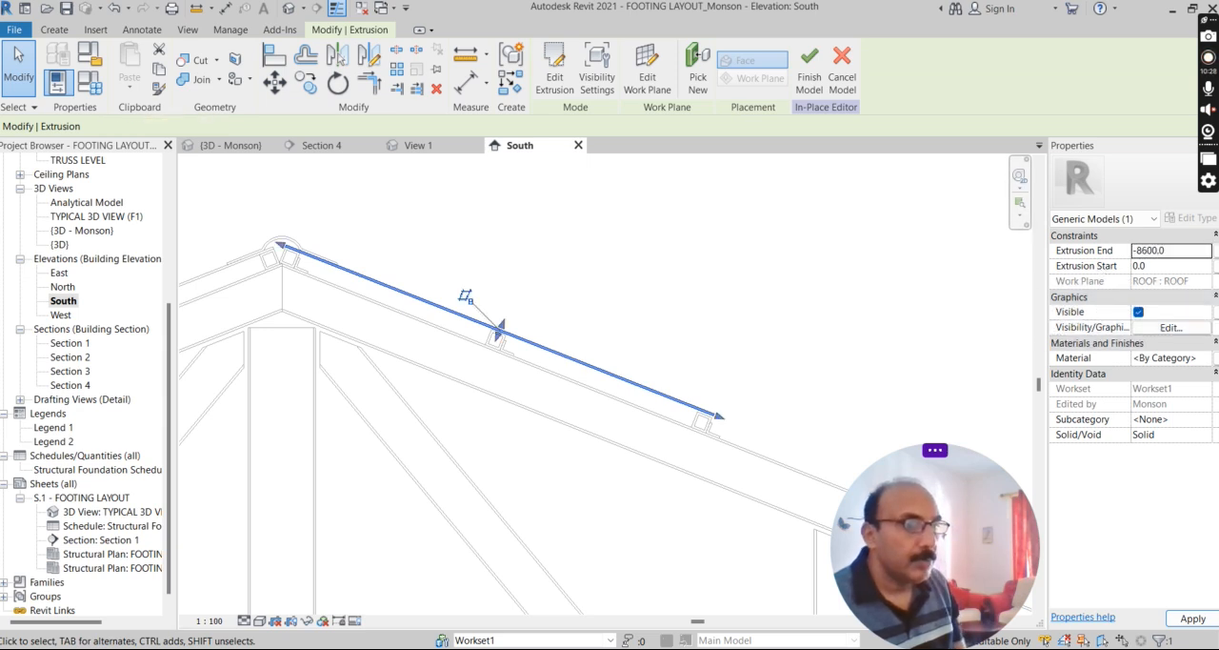
Assign the ROOF material, with its brown asphalt shingles appearance, to the sheet extrusion.
{"action": "left_click", "coordinate": [1205, 358]}
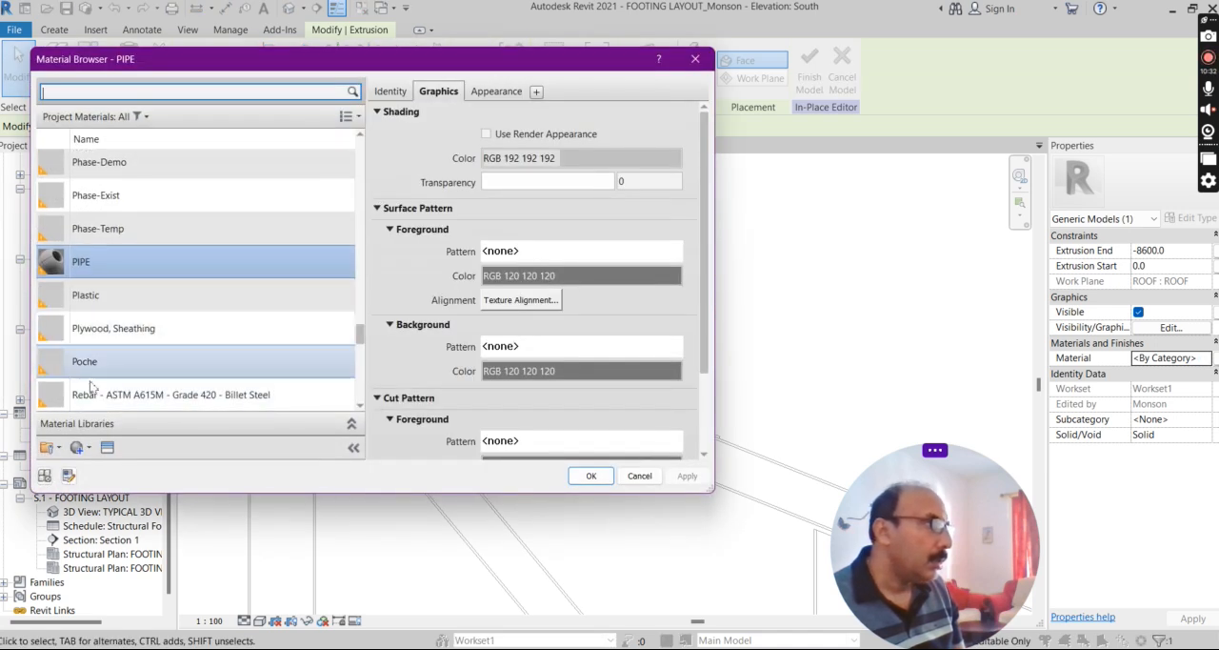
{"action": "left_click", "coordinate": [93, 363]}
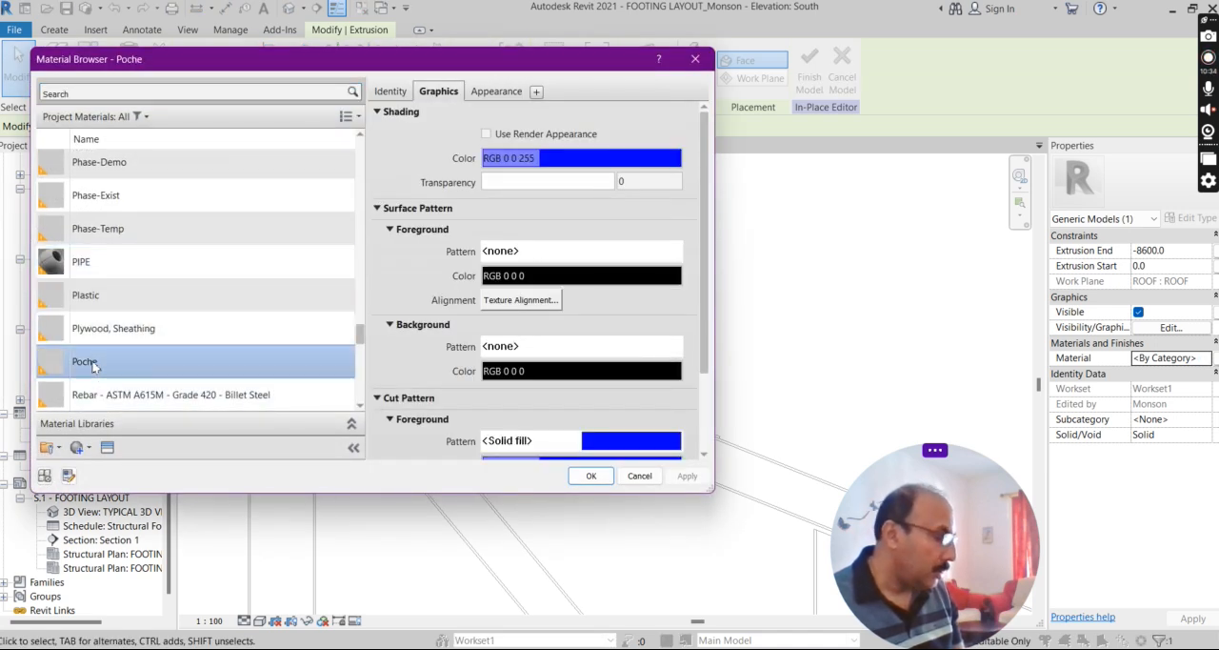
{"action": "left_click", "coordinate": [110, 393]}
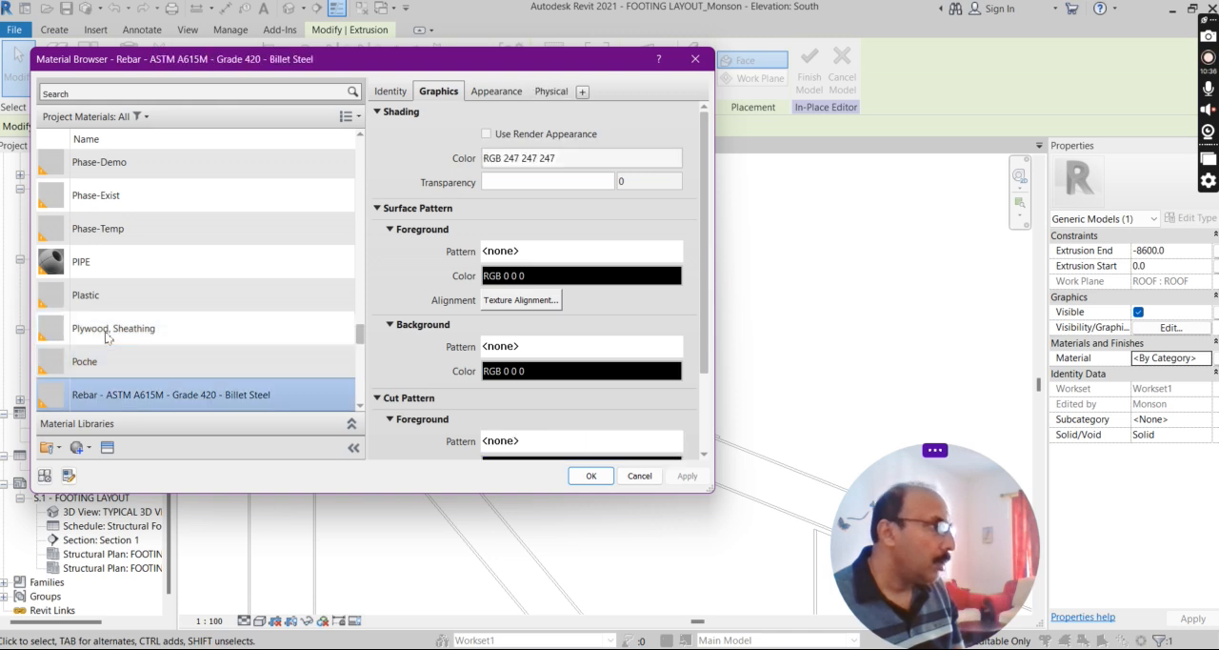
{"action": "scroll", "coordinate": [113, 360], "scroll_direction": "down", "scroll_amount": 1}
{"action": "scroll", "coordinate": [113, 360], "scroll_direction": "down", "scroll_amount": 1}
{"action": "left_click", "coordinate": [113, 343]}
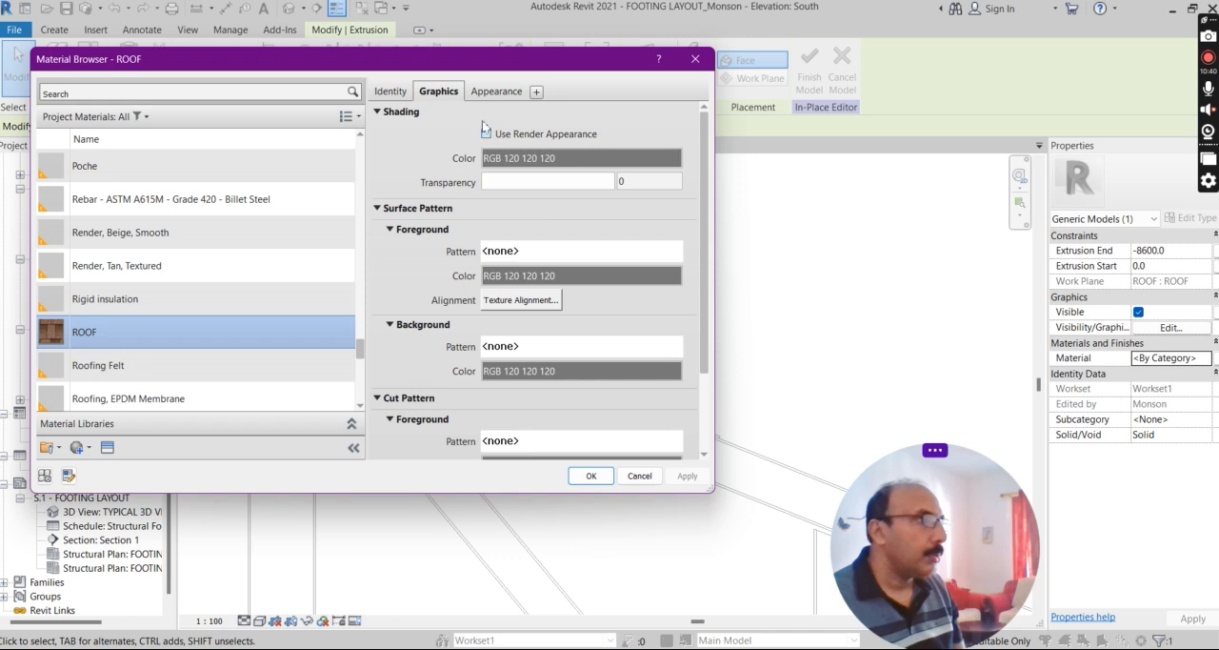
{"action": "left_click", "coordinate": [491, 93]}
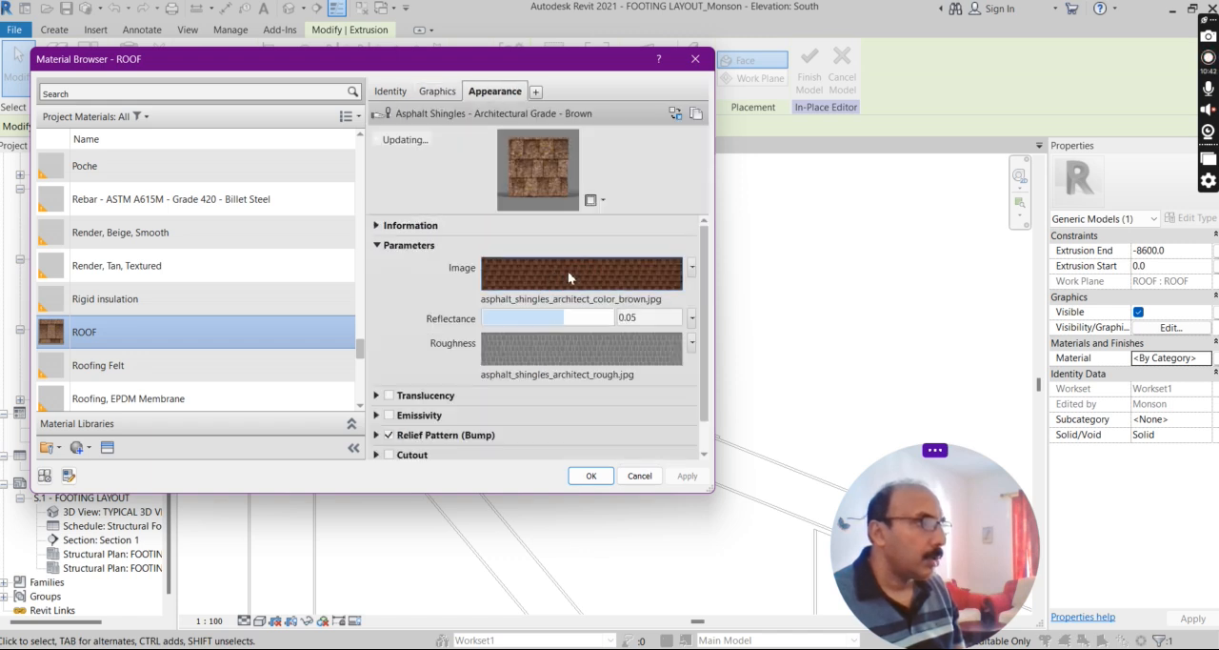
{"action": "left_click", "coordinate": [590, 475]}
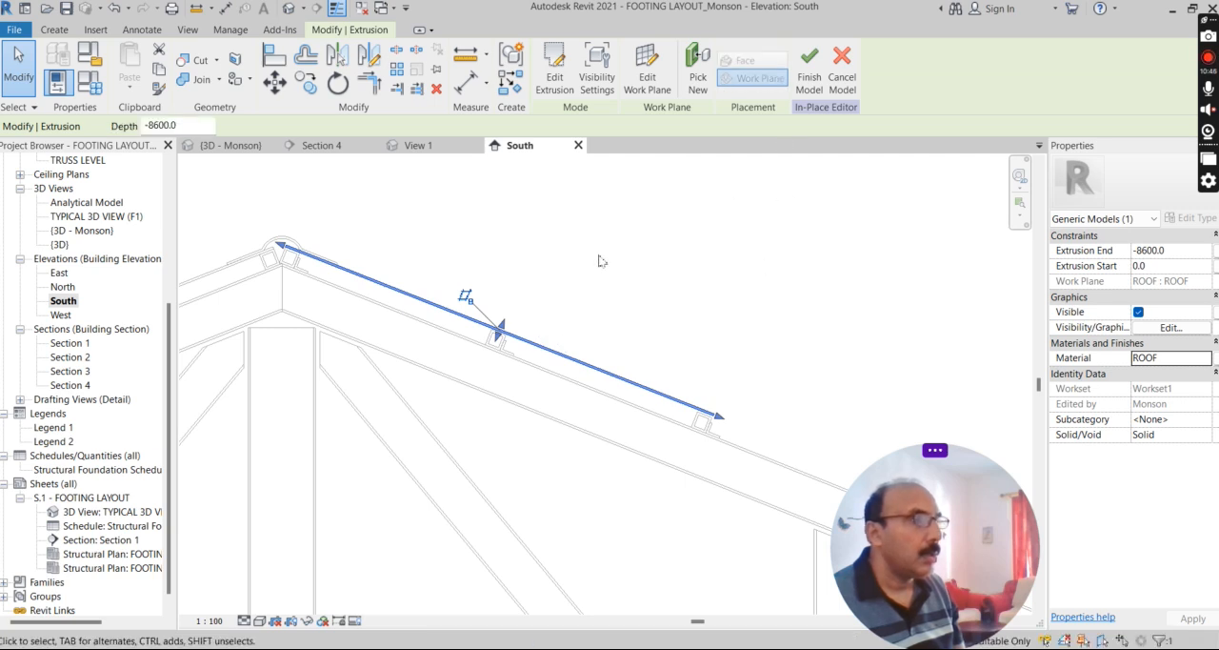
{"action": "scroll", "coordinate": [554, 272], "scroll_direction": "down", "scroll_amount": 1}
{"action": "left_click", "coordinate": [658, 270]}
Copy the sheet extrusion down the slope with multiple copies enabled, from the ridge purlin's upper corner to the third purlin's matching corner.
{"action": "scroll", "coordinate": [406, 272], "scroll_direction": "up", "scroll_amount": 2}
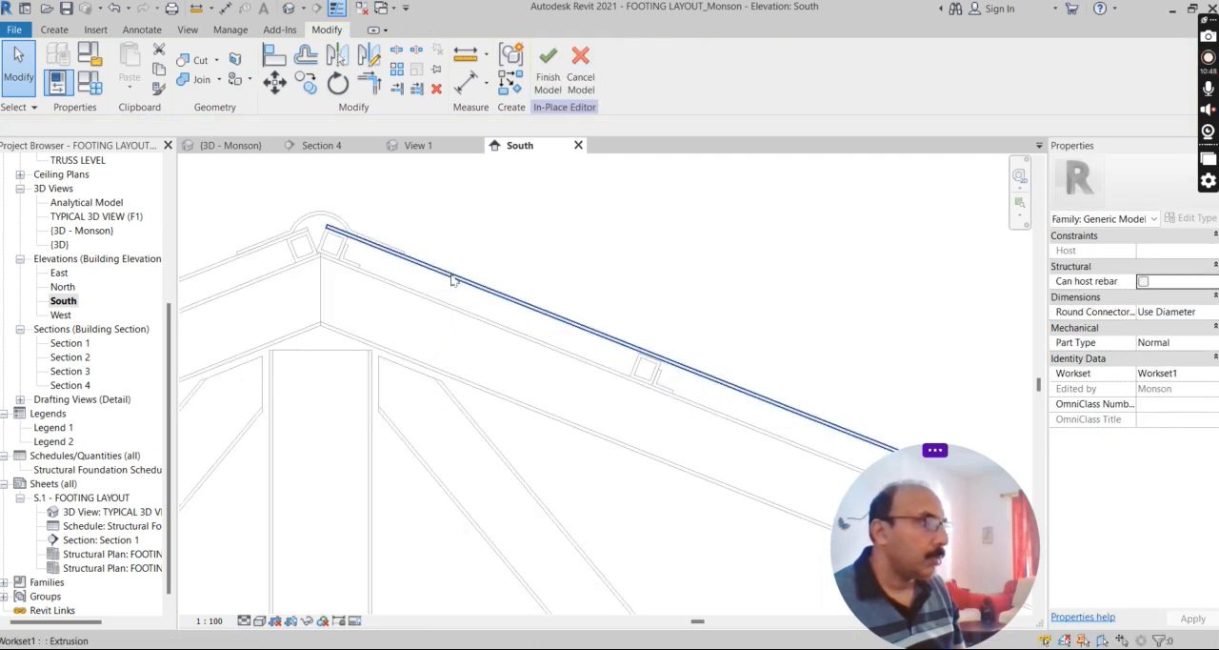
{"action": "left_click", "coordinate": [452, 275]}
{"action": "left_click", "coordinate": [308, 84]}
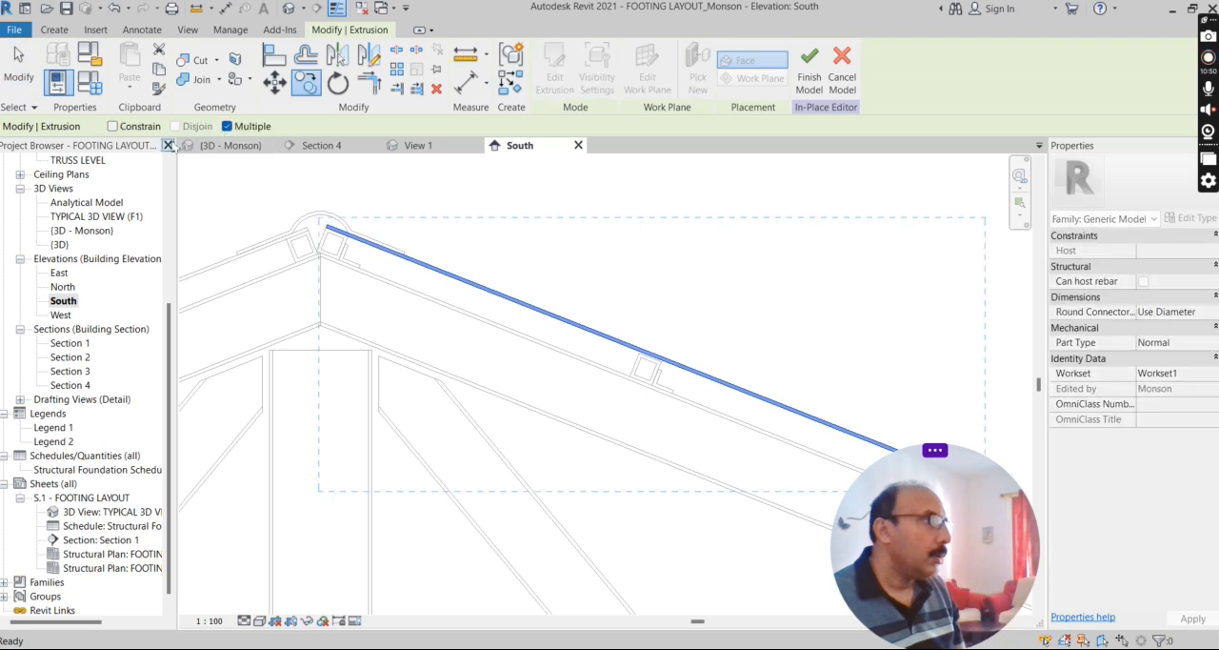
{"action": "scroll", "coordinate": [330, 236], "scroll_direction": "up", "scroll_amount": 3}
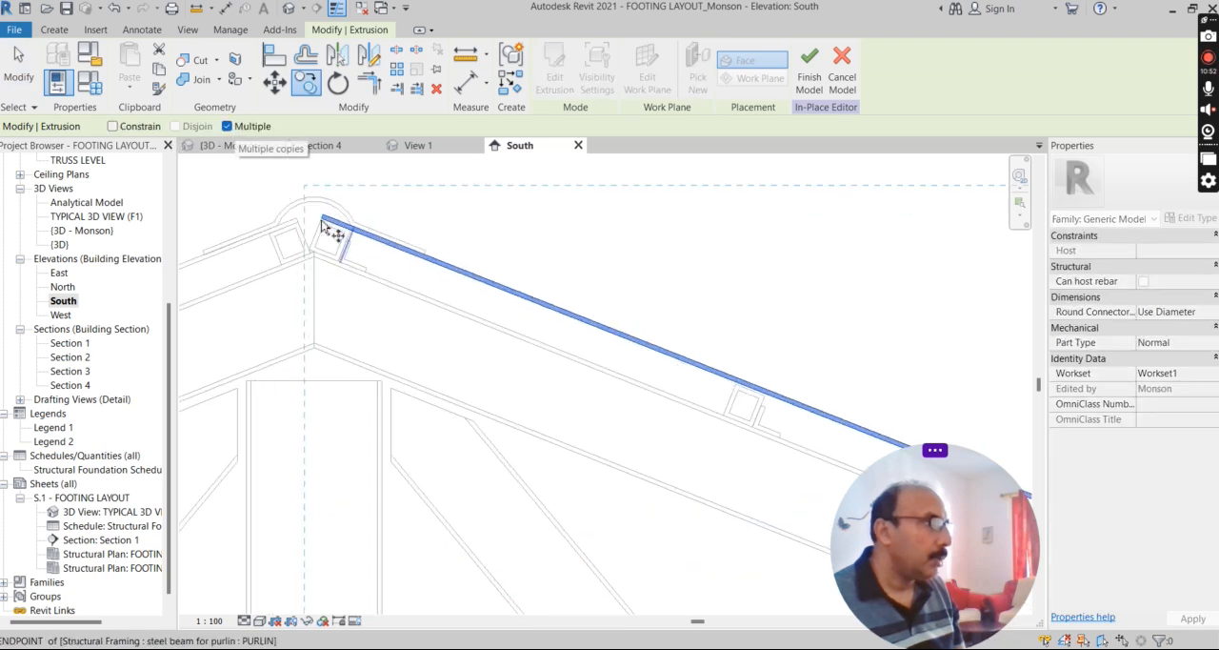
{"action": "left_click", "coordinate": [321, 208]}
{"action": "scroll", "coordinate": [314, 202], "scroll_direction": "down", "scroll_amount": 4}
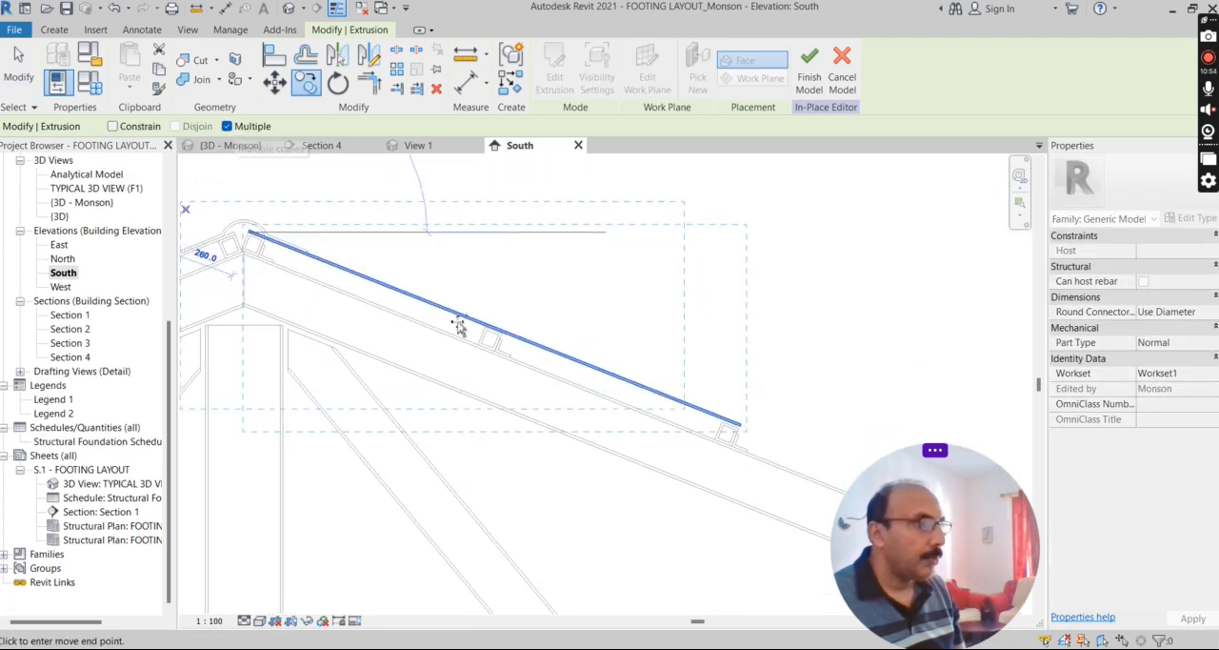
{"action": "scroll", "coordinate": [819, 469], "scroll_direction": "up", "scroll_amount": 4}
{"action": "scroll", "coordinate": [819, 468], "scroll_direction": "up", "scroll_amount": 1}
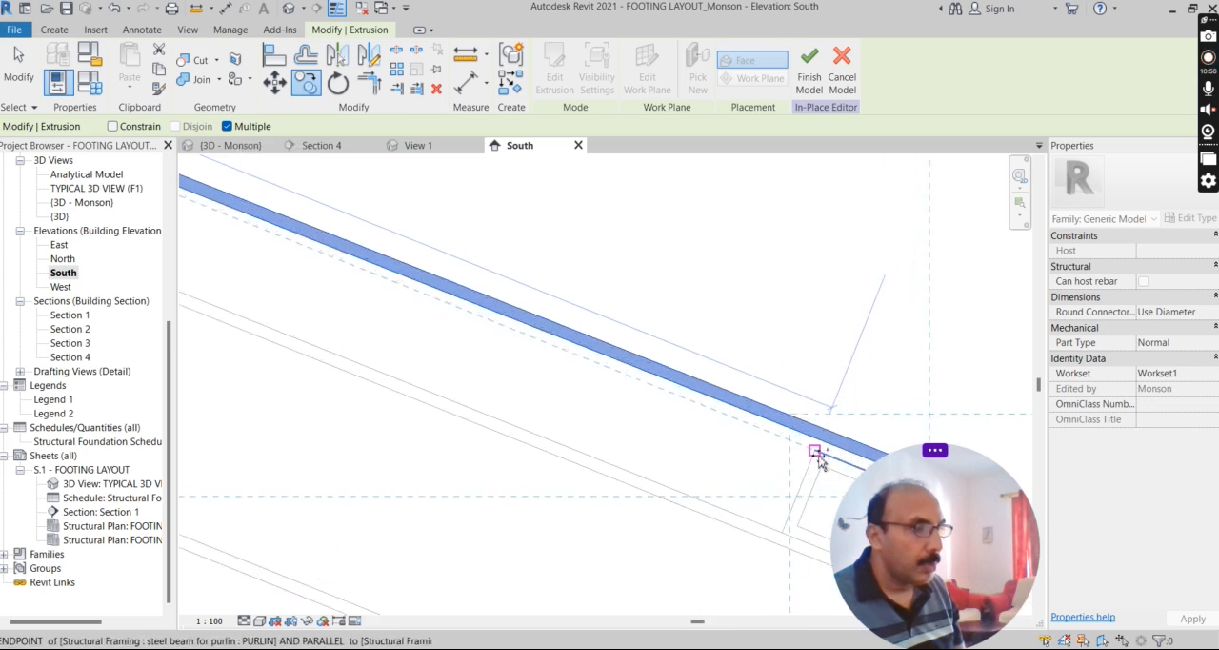
{"action": "left_click", "coordinate": [814, 452]}
{"action": "scroll", "coordinate": [290, 226], "scroll_direction": "down", "scroll_amount": 6}
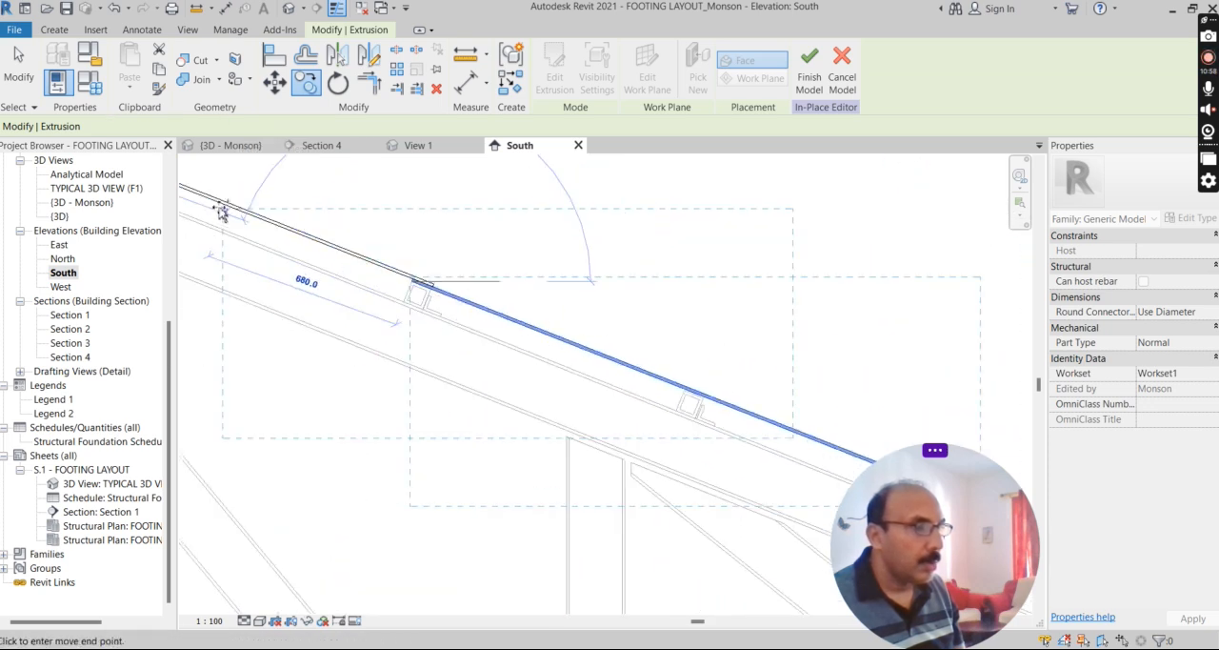
Place the remaining sheet copies at every second purlin's matching upper corner down the slope and end the copying.
{"action": "scroll", "coordinate": [667, 426], "scroll_direction": "up", "scroll_amount": 4}
{"action": "left_click", "coordinate": [645, 361]}
{"action": "scroll", "coordinate": [333, 236], "scroll_direction": "down", "scroll_amount": 6}
{"action": "scroll", "coordinate": [657, 366], "scroll_direction": "up", "scroll_amount": 5}
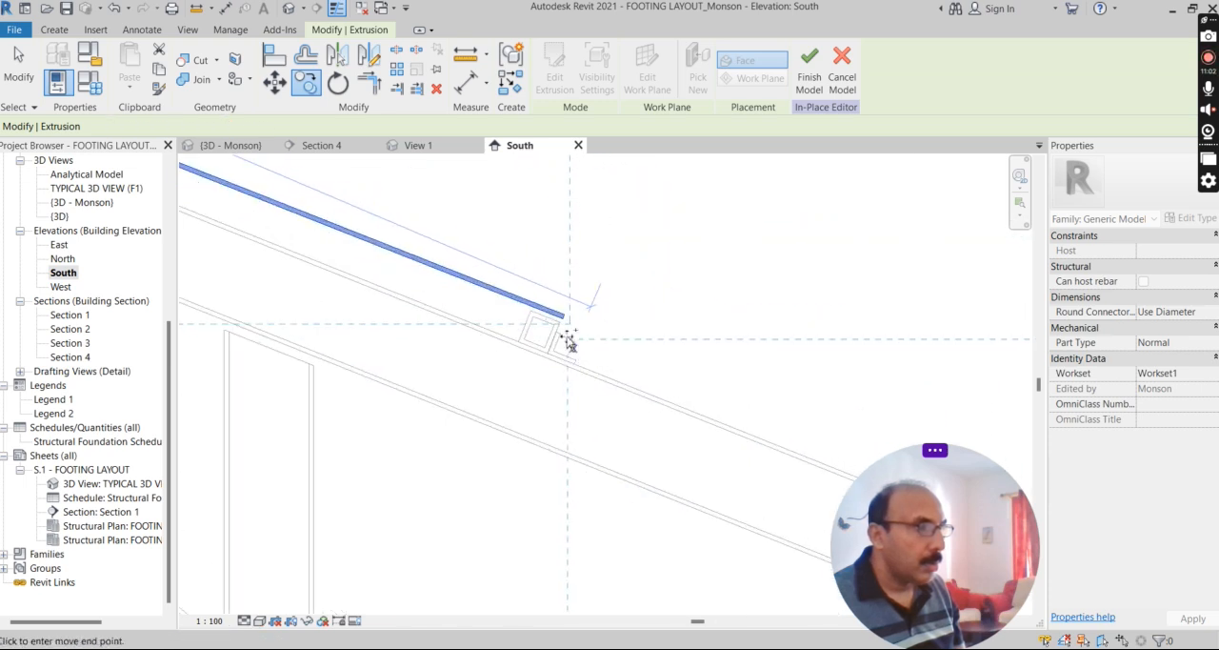
{"action": "left_click", "coordinate": [531, 319]}
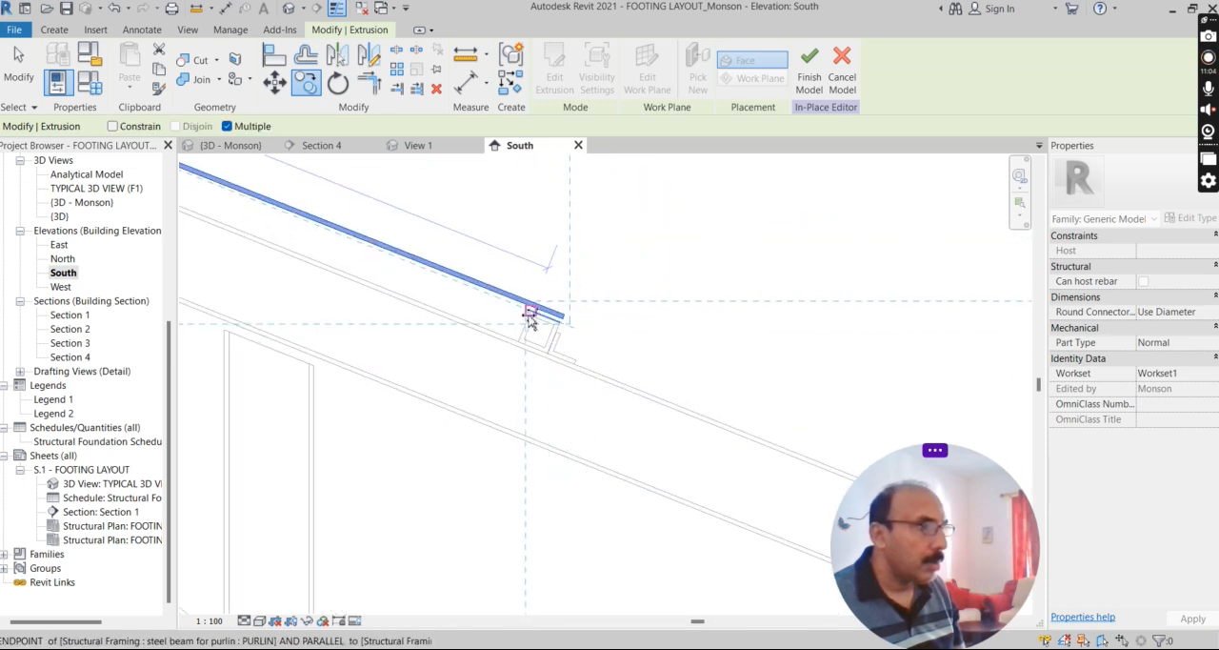
{"action": "scroll", "coordinate": [645, 327], "scroll_direction": "down", "scroll_amount": 3}
{"action": "scroll", "coordinate": [430, 253], "scroll_direction": "up", "scroll_amount": 4}
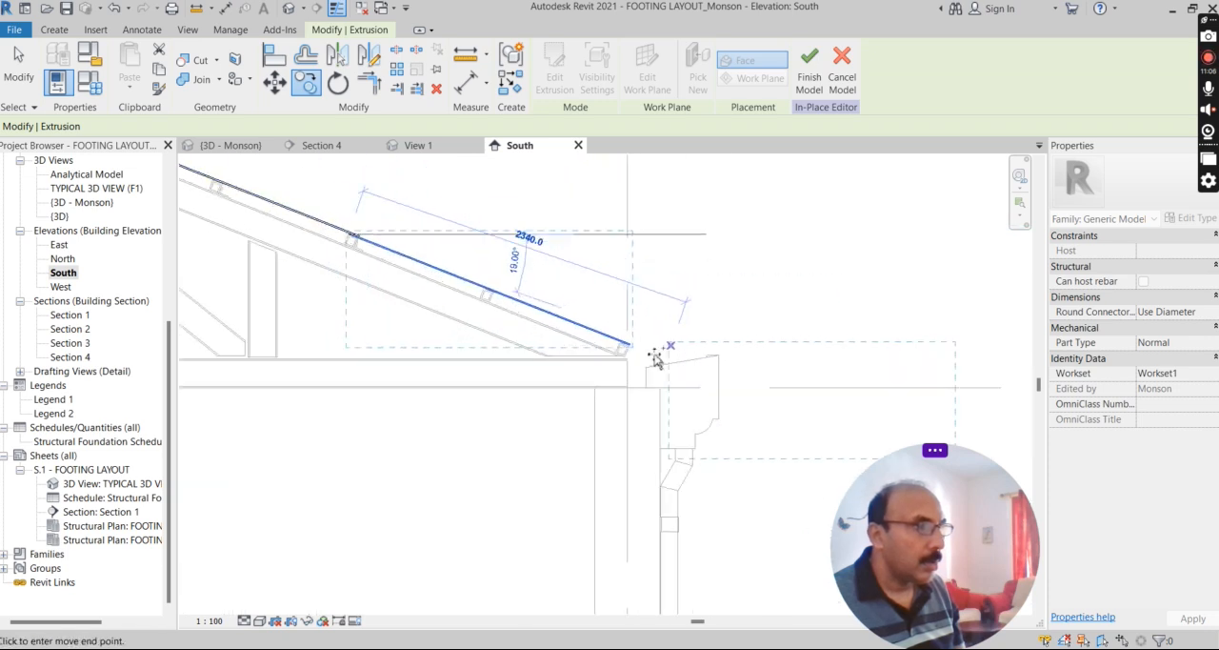
{"action": "left_click", "coordinate": [549, 323]}
{"action": "left_click", "coordinate": [548, 323]}
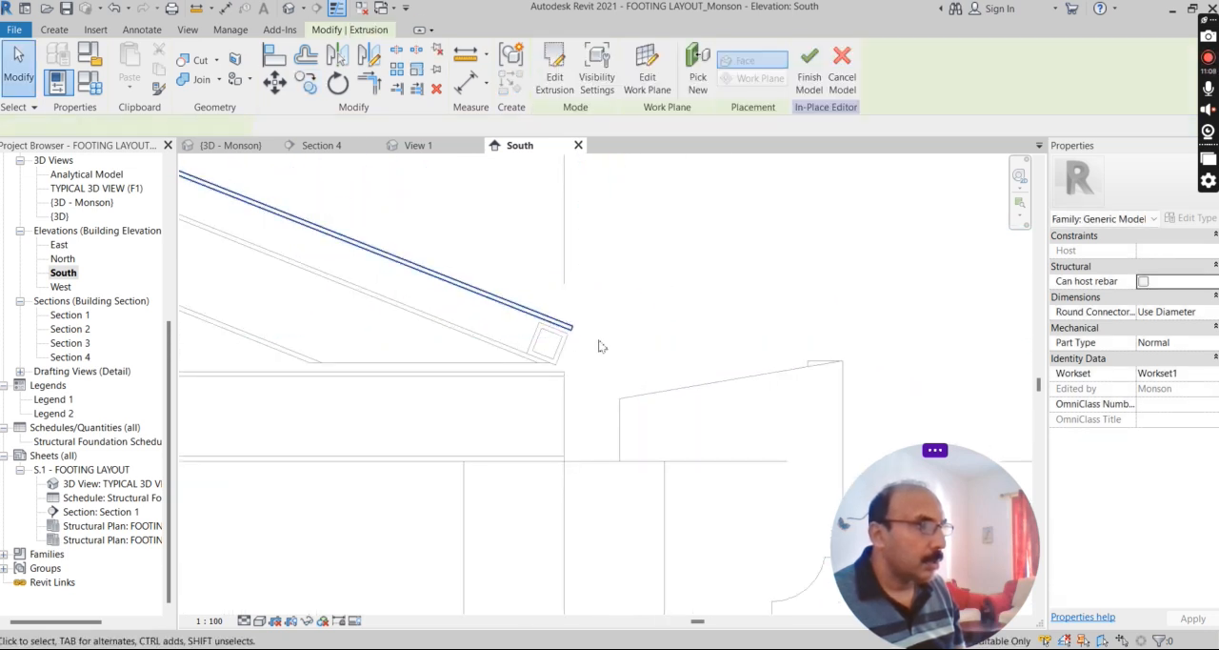
Stretch the lowest sheet's eave edge beyond the last purlin until it reaches over the gutter.
{"action": "scroll", "coordinate": [580, 337], "scroll_direction": "up", "scroll_amount": 1}
{"action": "left_click_drag", "start_coordinate": [658, 367], "coordinate": [794, 423]}
{"action": "scroll", "coordinate": [588, 354], "scroll_direction": "down", "scroll_amount": 3}
{"action": "scroll", "coordinate": [614, 347], "scroll_direction": "down", "scroll_amount": 2}
{"action": "scroll", "coordinate": [670, 422], "scroll_direction": "up", "scroll_amount": 2}
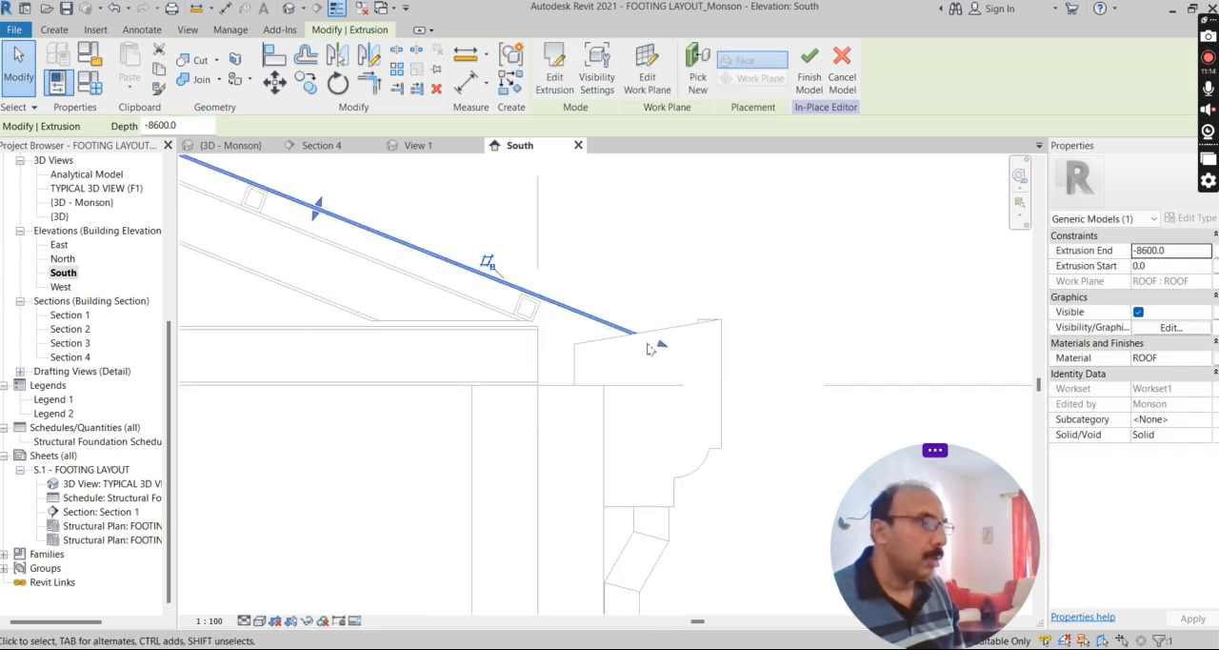
{"action": "scroll", "coordinate": [666, 354], "scroll_direction": "up", "scroll_amount": 1}
{"action": "scroll", "coordinate": [653, 378], "scroll_direction": "down", "scroll_amount": 3}
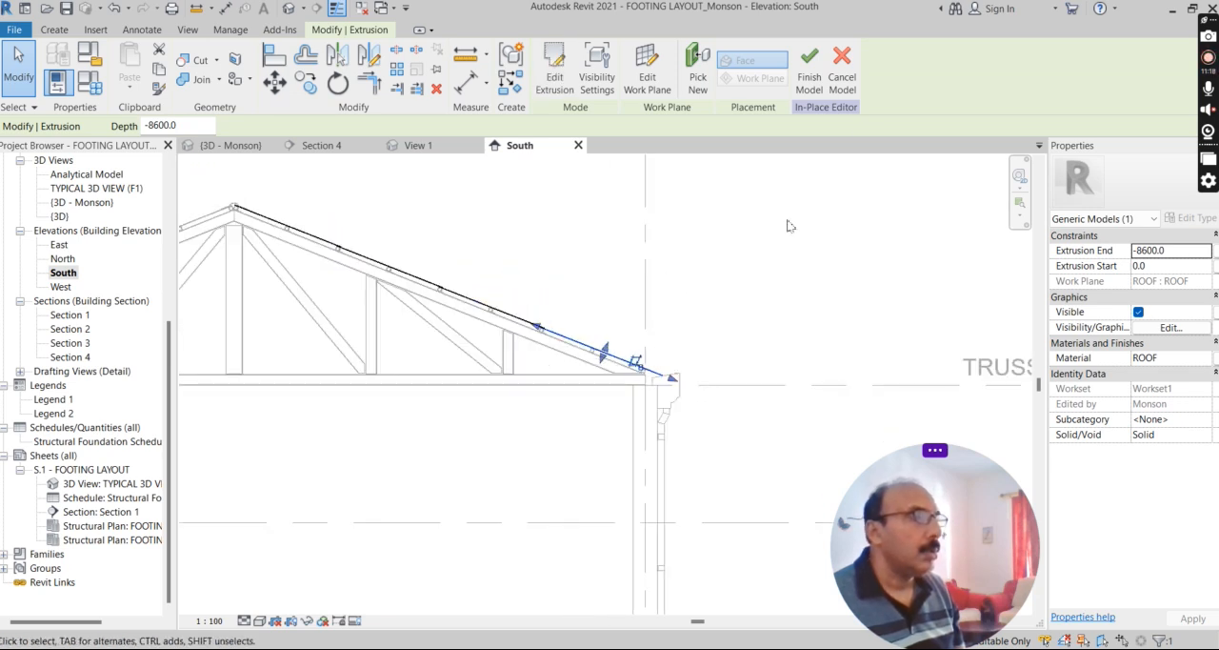
Switch to the open 3D view and finish the in-place sheet model.
{"action": "scroll", "coordinate": [786, 226], "scroll_direction": "down", "scroll_amount": 1}
{"action": "left_click", "coordinate": [230, 146]}
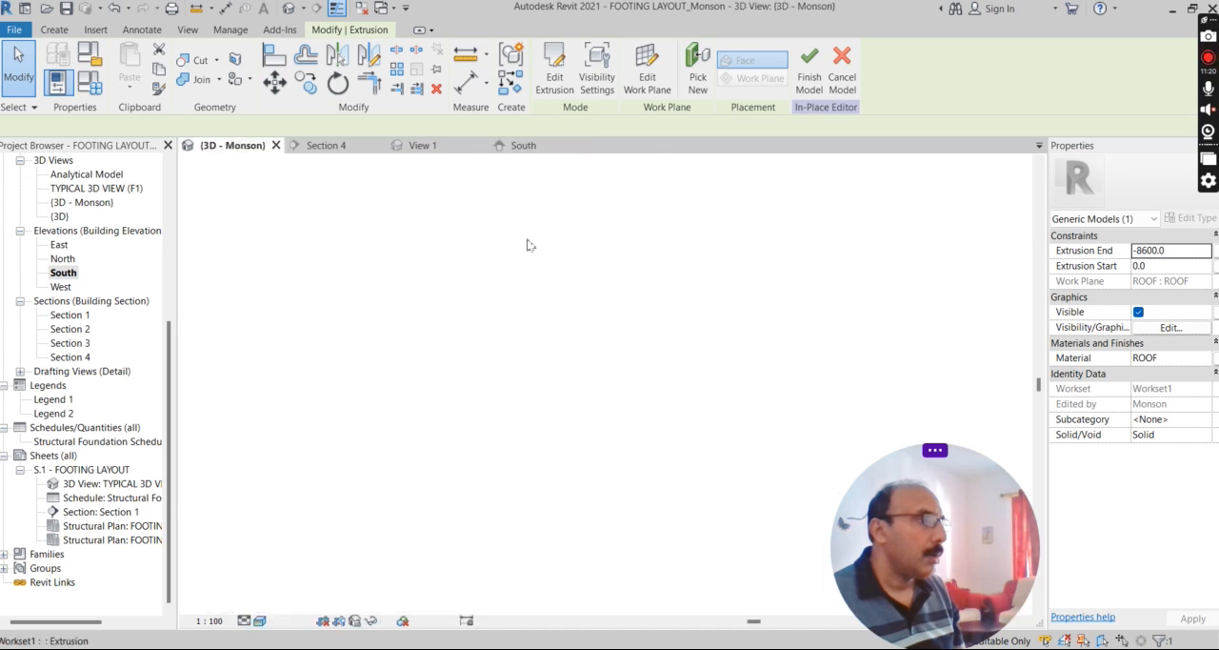
{"action": "scroll", "coordinate": [546, 313], "scroll_direction": "down", "scroll_amount": 3}
{"action": "scroll", "coordinate": [733, 391], "scroll_direction": "up", "scroll_amount": 2}
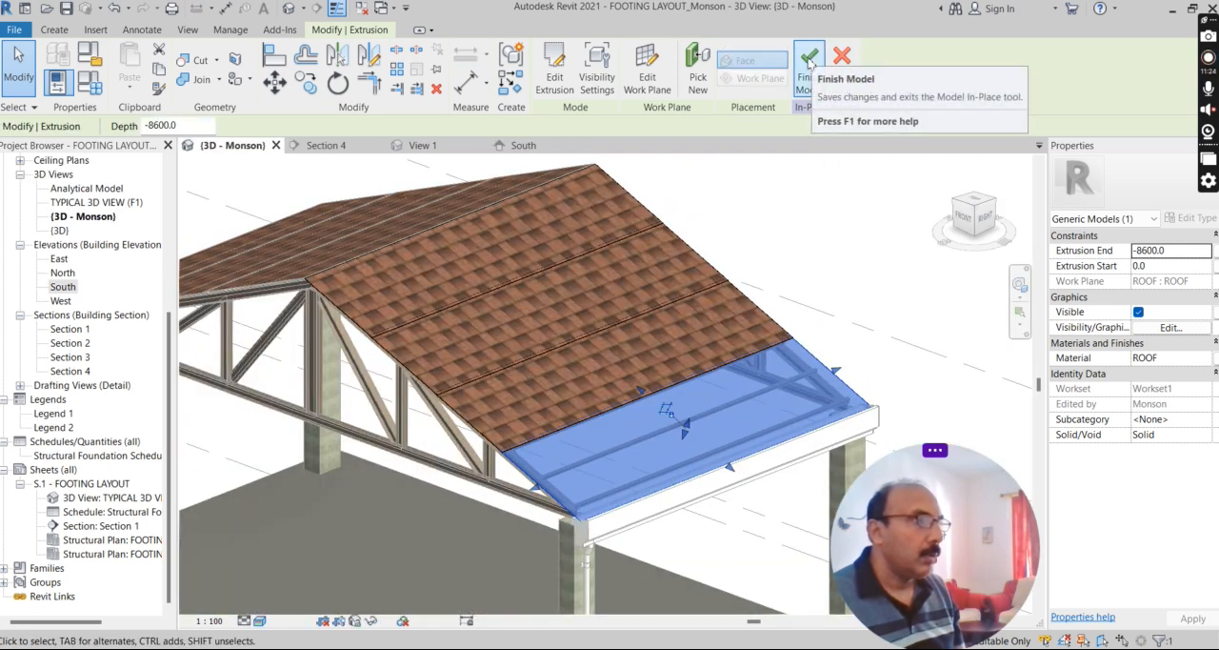
{"action": "left_click", "coordinate": [808, 62]}
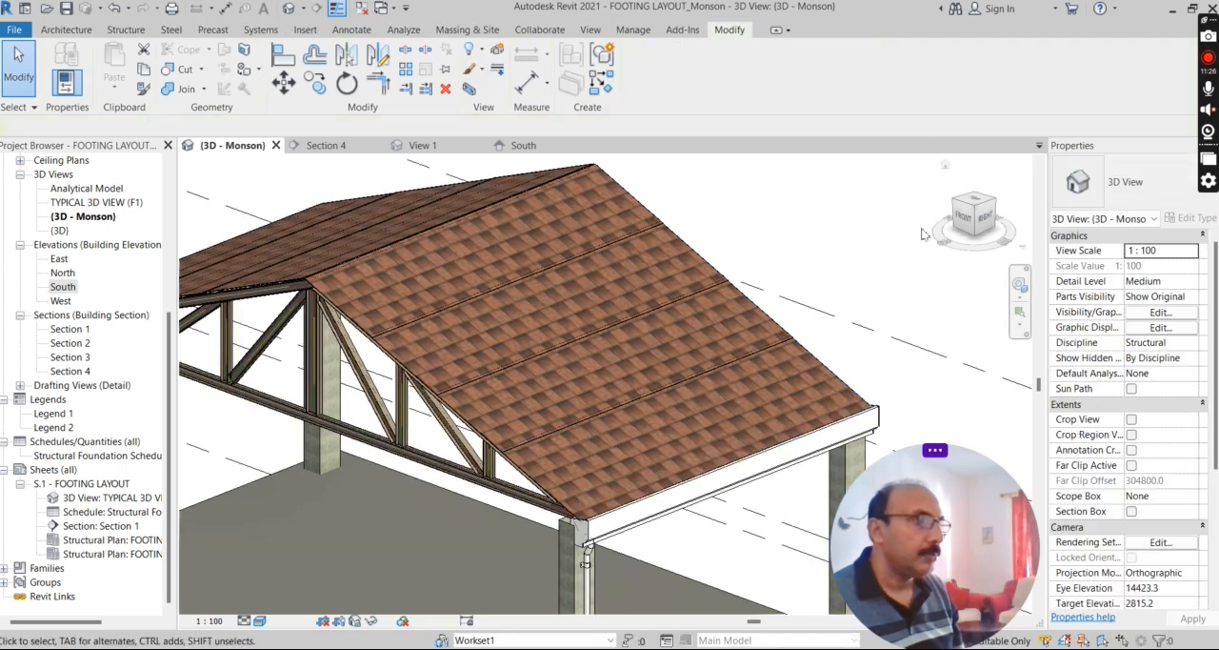
Reopen the SHEET-1 roof sheets for in-place editing and examine the extrusion end of the second sheet from the ridge.
{"action": "middle_click_drag", "start_coordinate": [607, 455], "coordinate": [492, 359], "text": "shift"}
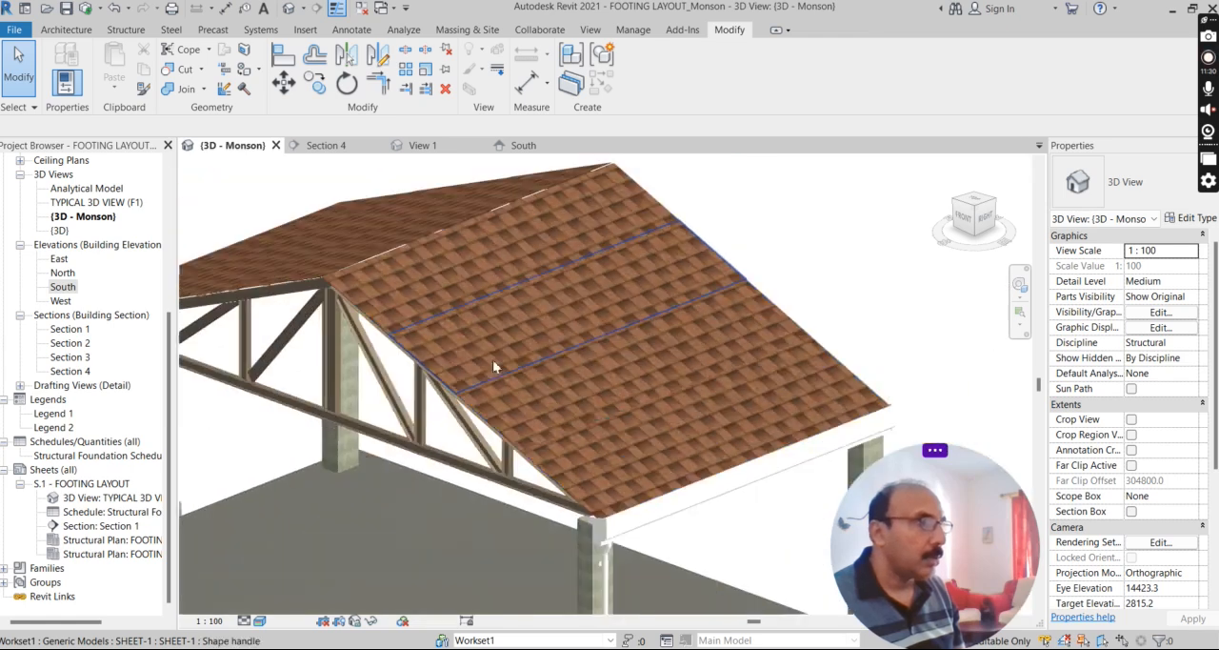
{"action": "left_click", "coordinate": [562, 318]}
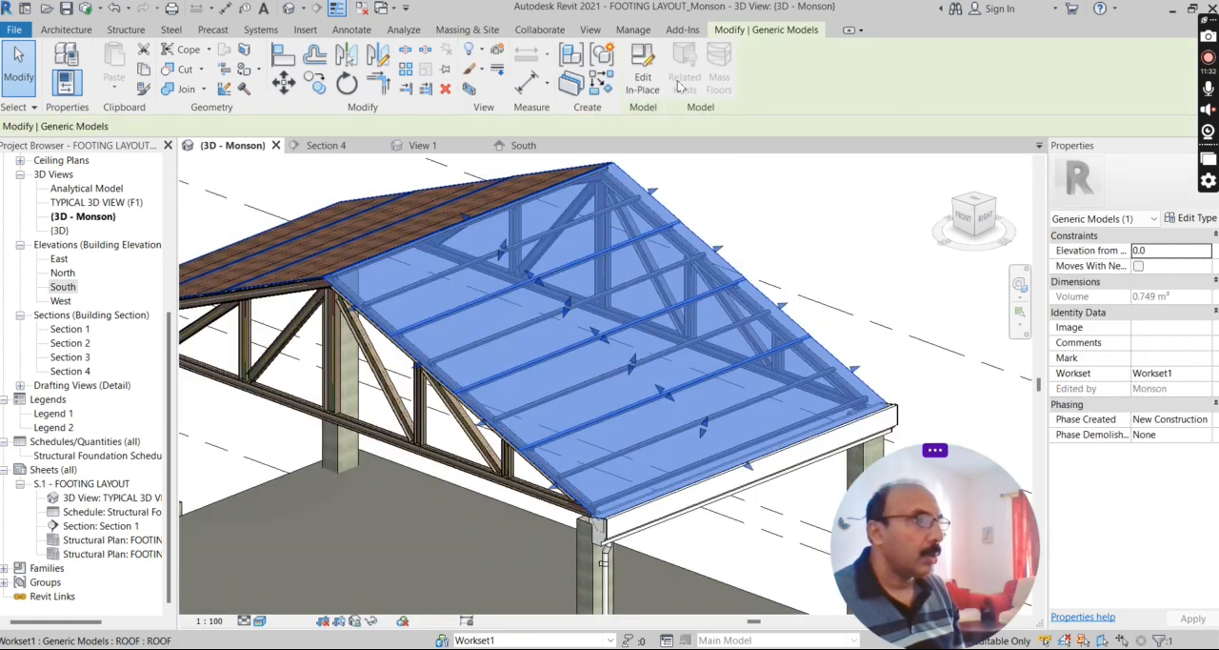
{"action": "left_click", "coordinate": [645, 84]}
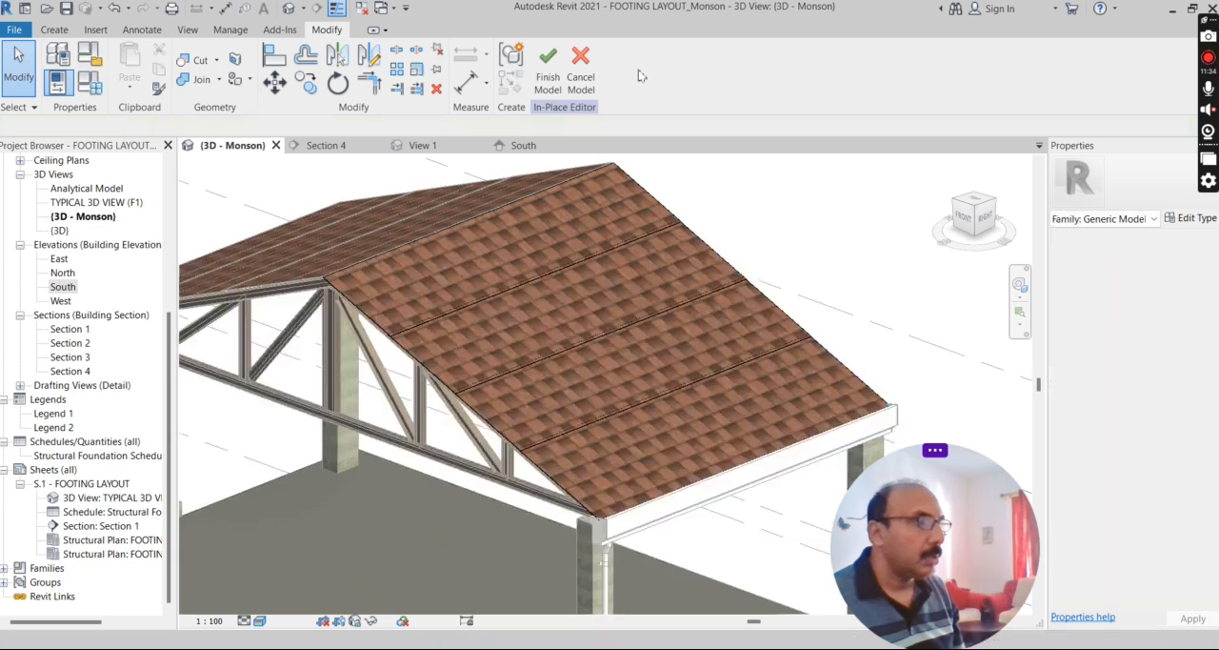
{"action": "left_click", "coordinate": [511, 328]}
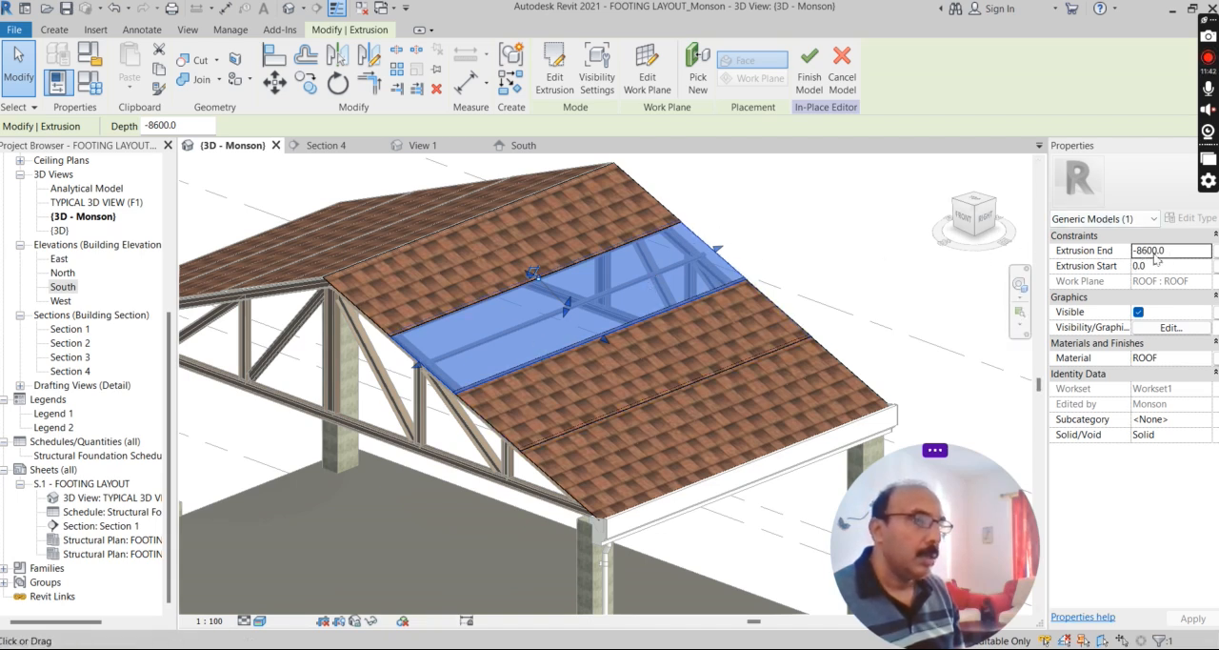
{"action": "key", "text": "Return"}
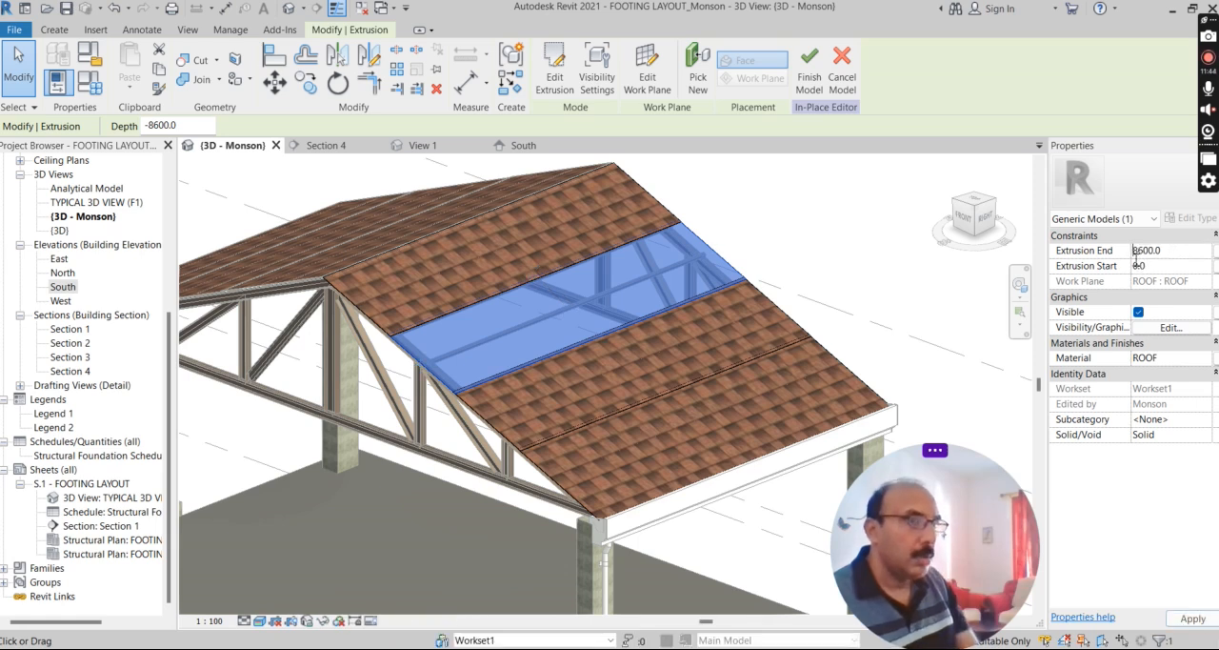
{"action": "key", "text": "Return"}
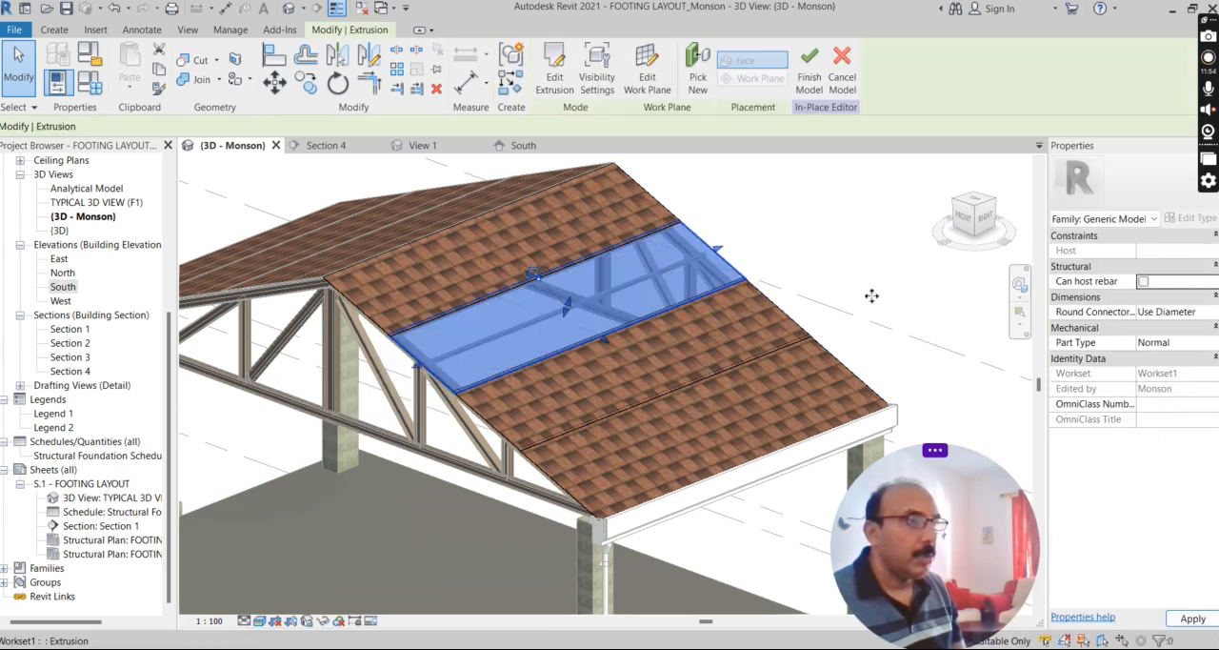
Inspect the second sheet's ROOF material in the material browser, cancel without changes and finish the in-place model.
{"action": "left_click", "coordinate": [1207, 360]}
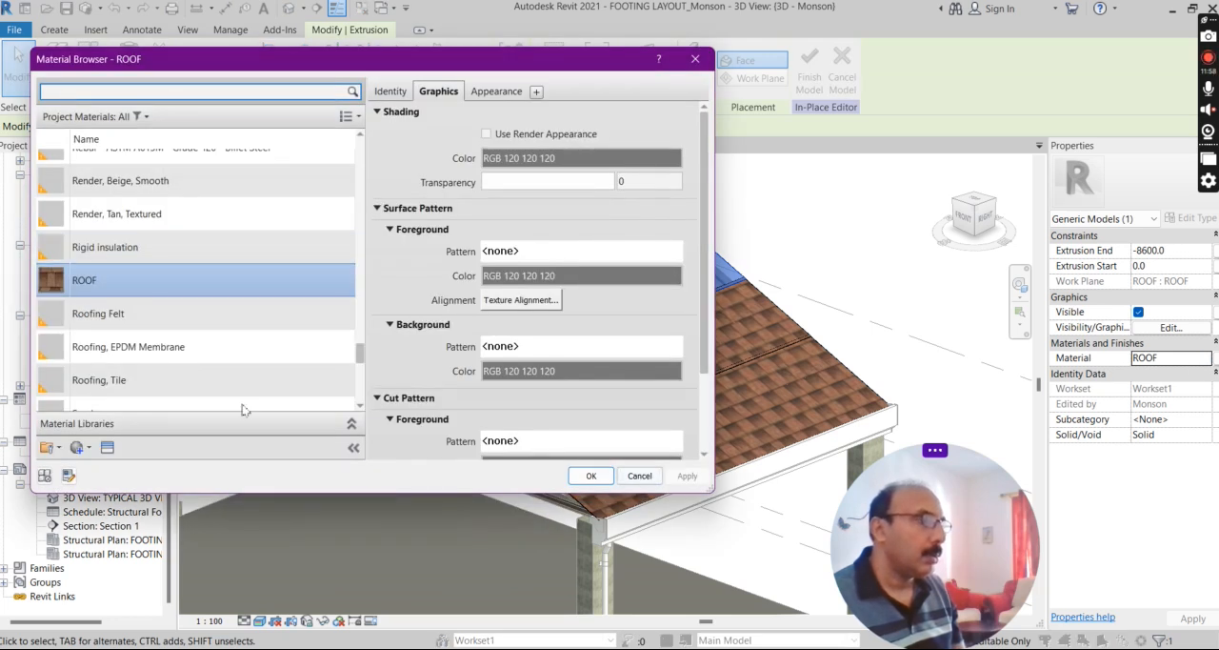
{"action": "scroll", "coordinate": [242, 405], "scroll_direction": "down", "scroll_amount": 1}
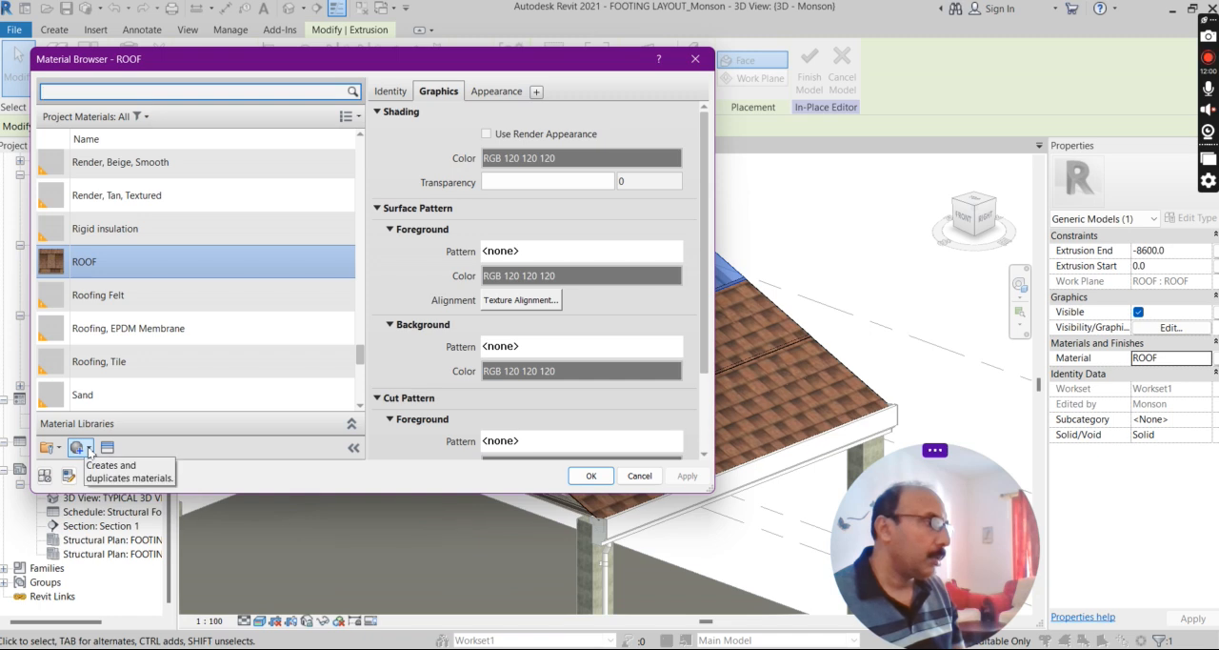
{"action": "left_click", "coordinate": [640, 477]}
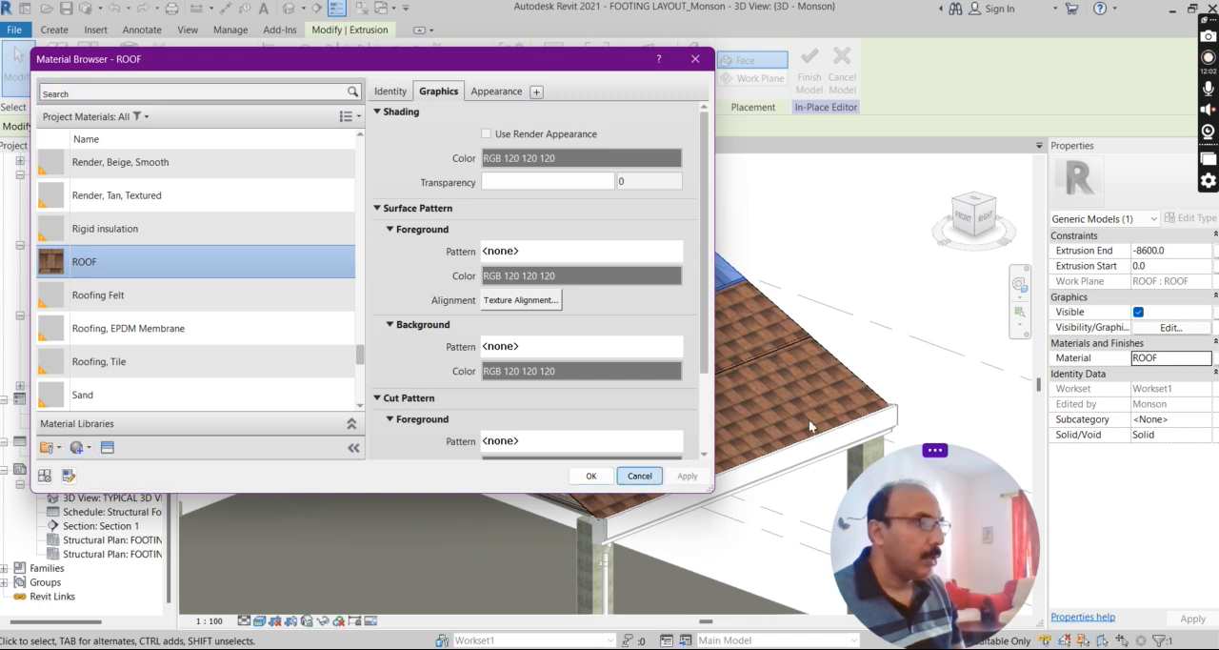
{"action": "left_click", "coordinate": [835, 272]}
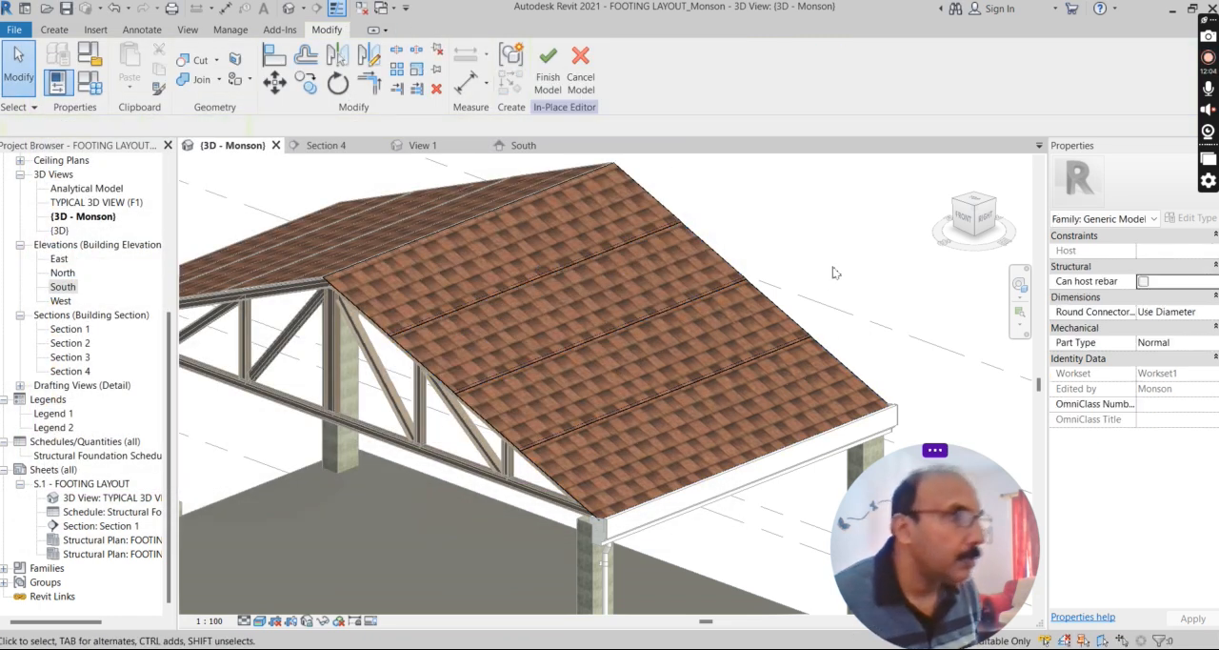
{"action": "scroll", "coordinate": [650, 266], "scroll_direction": "down", "scroll_amount": 2}
{"action": "scroll", "coordinate": [505, 228], "scroll_direction": "up", "scroll_amount": 2}
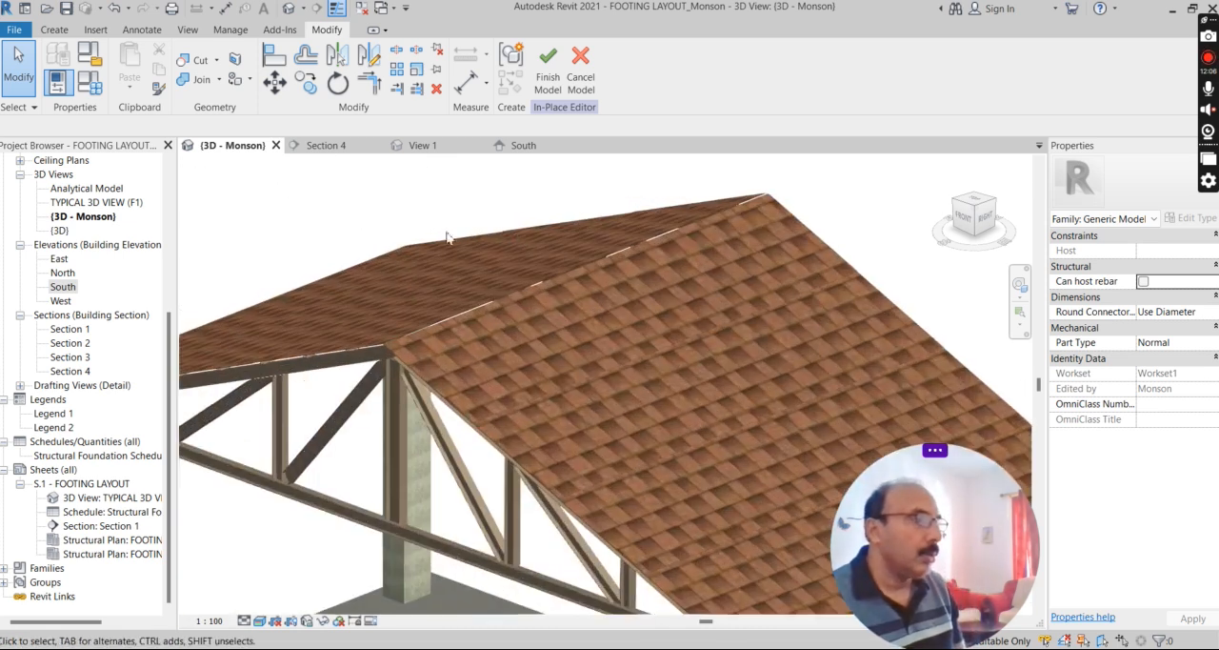
{"action": "scroll", "coordinate": [448, 237], "scroll_direction": "down", "scroll_amount": 1}
{"action": "scroll", "coordinate": [440, 314], "scroll_direction": "up", "scroll_amount": 2}
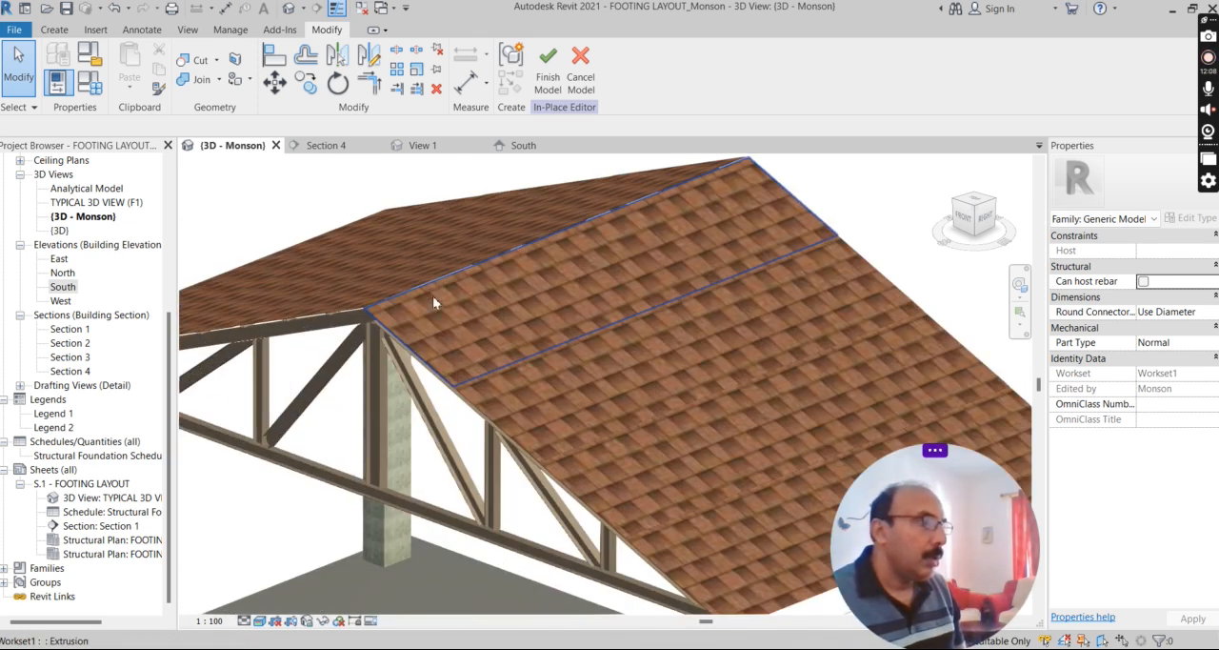
{"action": "left_click", "coordinate": [548, 65]}
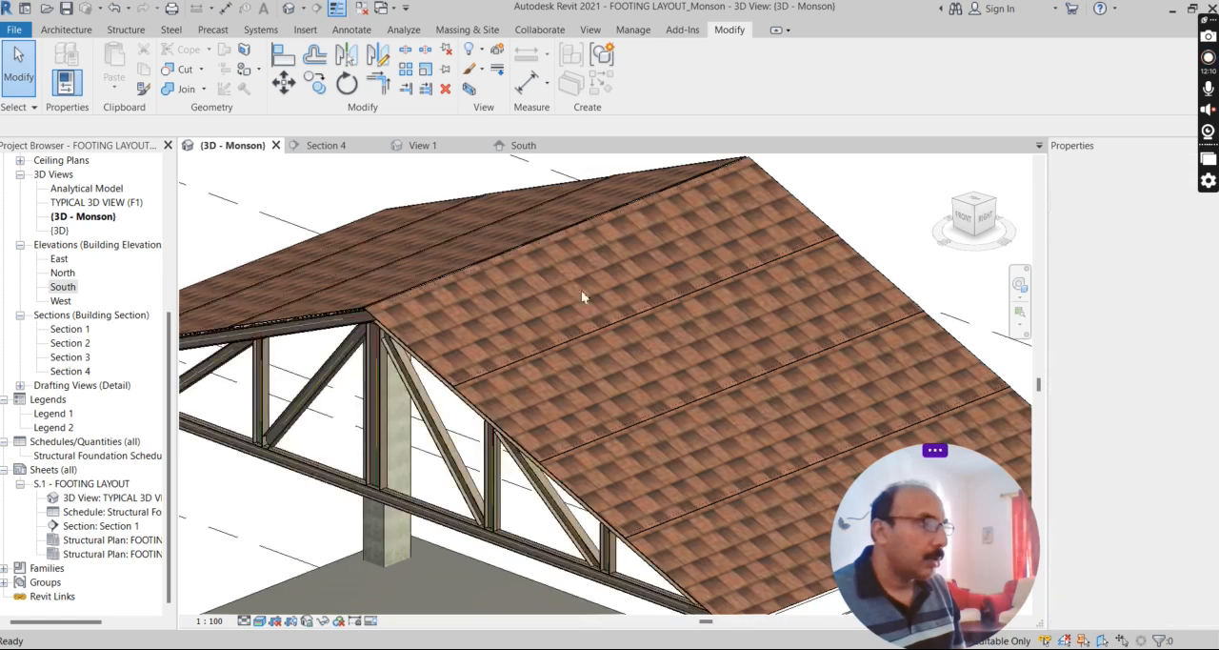
Set the 3D view's visual style to Shaded.
{"action": "scroll", "coordinate": [442, 300], "scroll_direction": "up", "scroll_amount": 2}
{"action": "key", "text": "Escape"}
{"action": "left_click", "coordinate": [259, 620]}
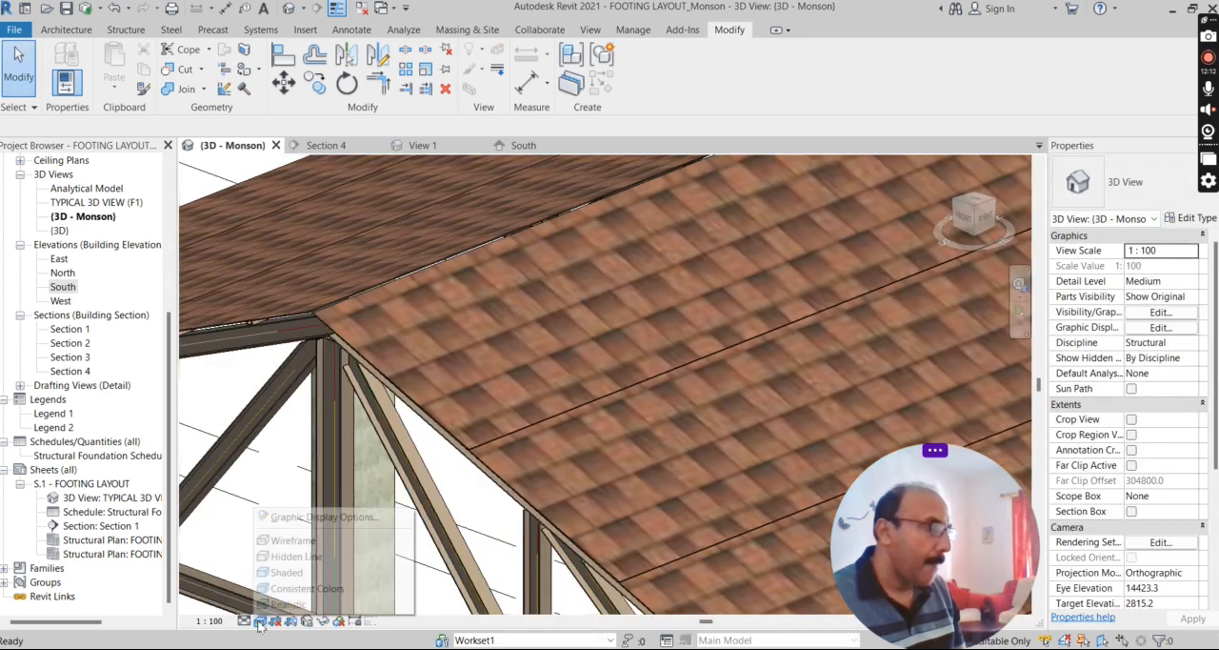
{"action": "left_click", "coordinate": [286, 572]}
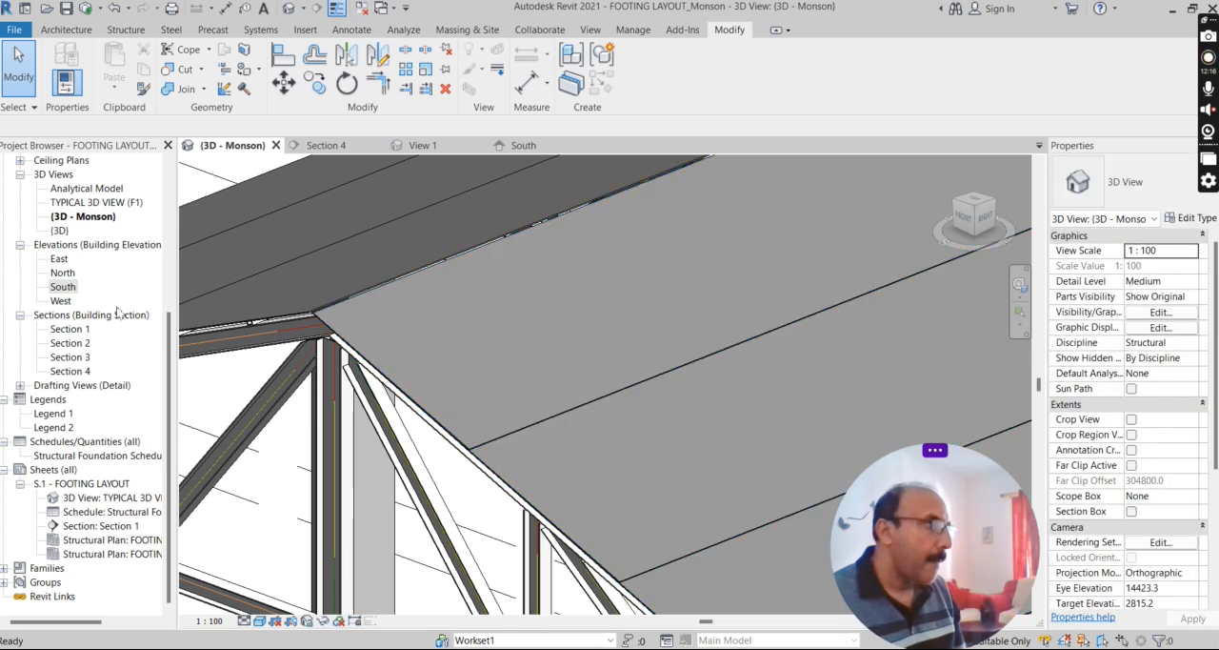
{"action": "scroll", "coordinate": [550, 281], "scroll_direction": "down", "scroll_amount": 3}
{"action": "scroll", "coordinate": [550, 277], "scroll_direction": "down", "scroll_amount": 1}
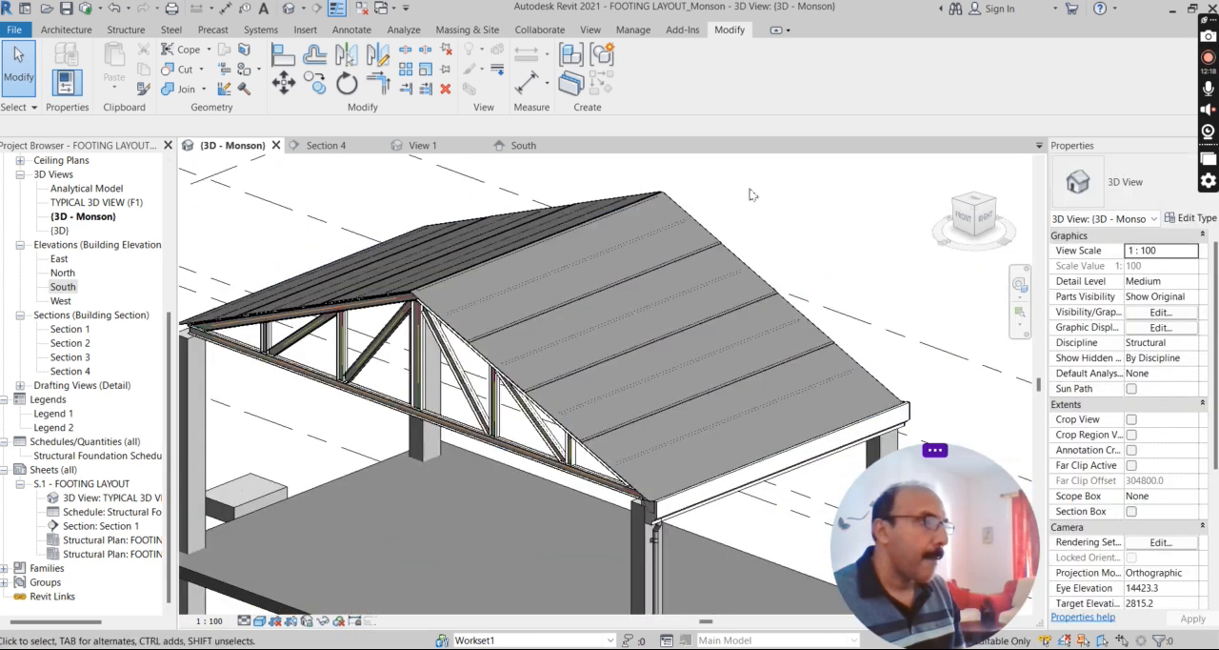
Set the 3D view's visual style to Hidden Line, check the default {3D} view and return to the working 3D view.
{"action": "left_click", "coordinate": [260, 620]}
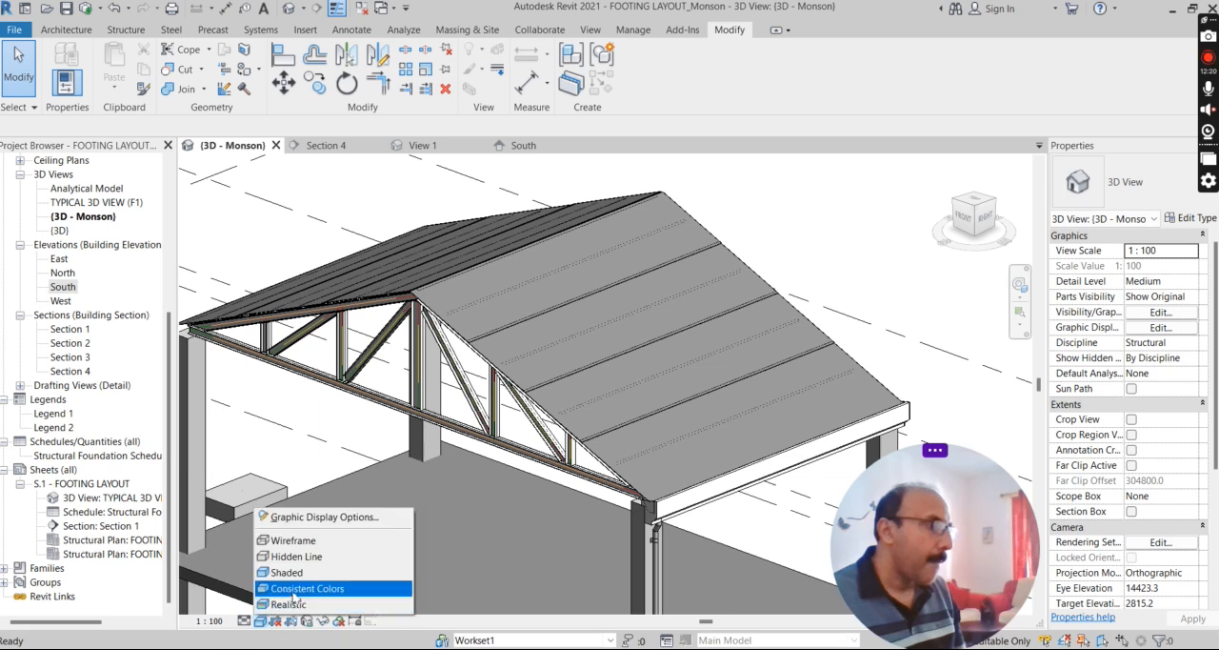
{"action": "left_click", "coordinate": [295, 556]}
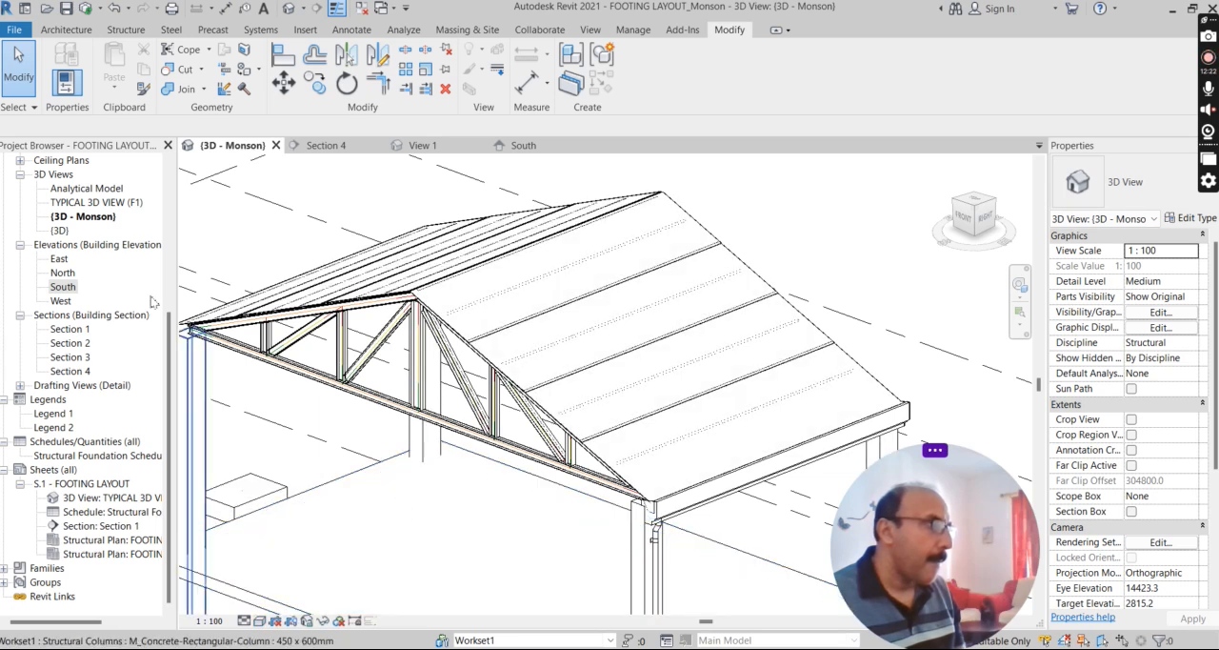
{"action": "double_click", "coordinate": [59, 231]}
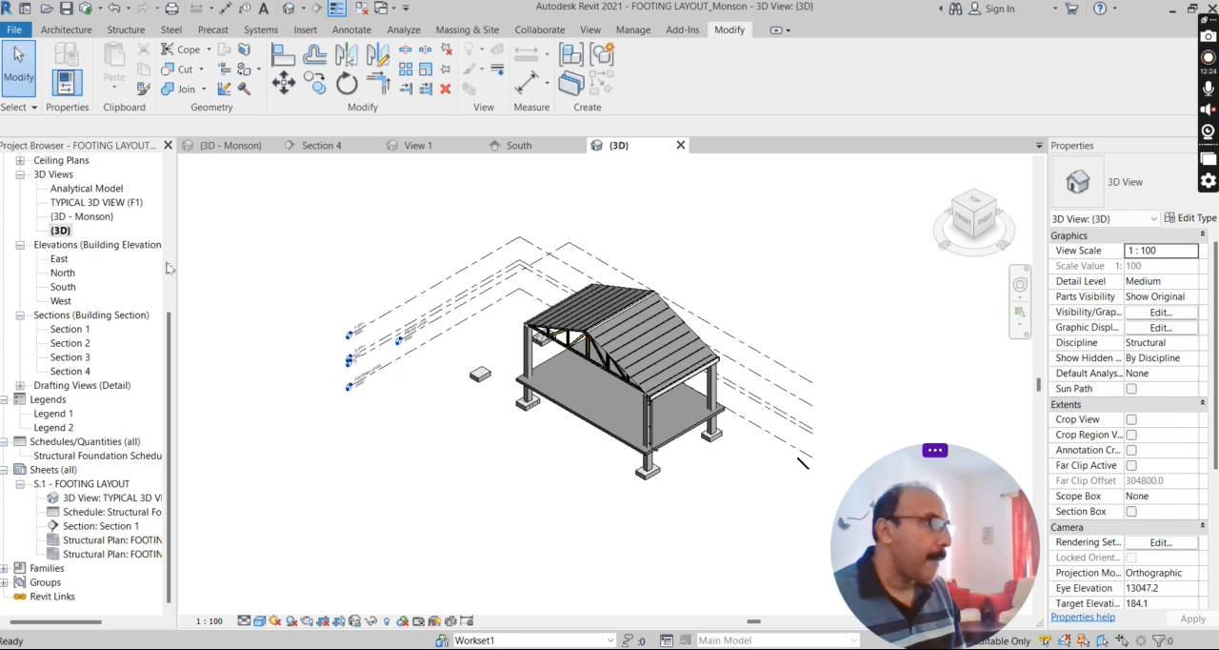
{"action": "double_click", "coordinate": [82, 216]}
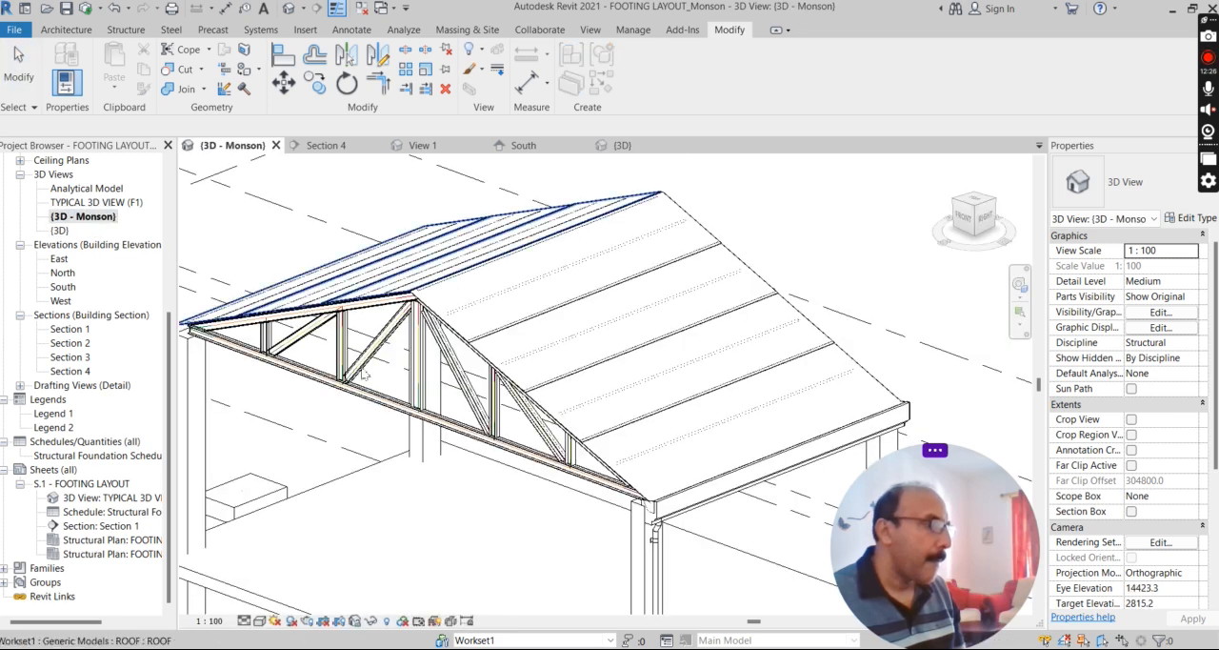
Turn on the display of hidden elements in the 3D view and locate the hidden cap along the roof ridge.
{"action": "scroll", "coordinate": [485, 314], "scroll_direction": "up", "scroll_amount": 1}
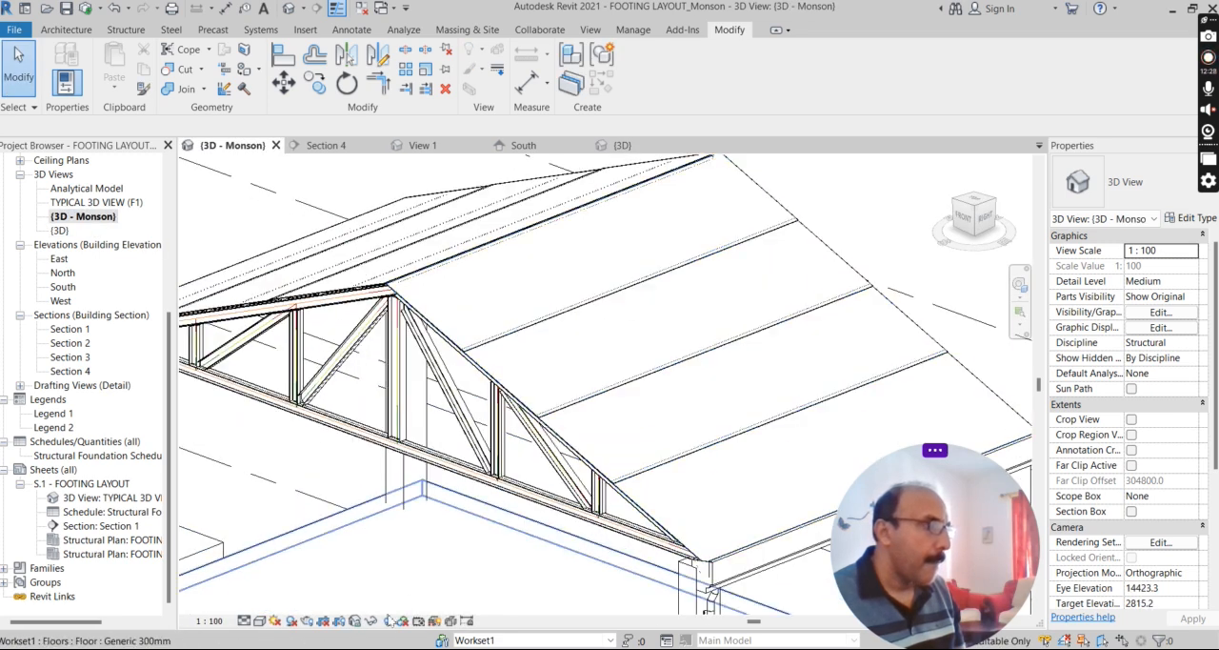
{"action": "left_click", "coordinate": [387, 621]}
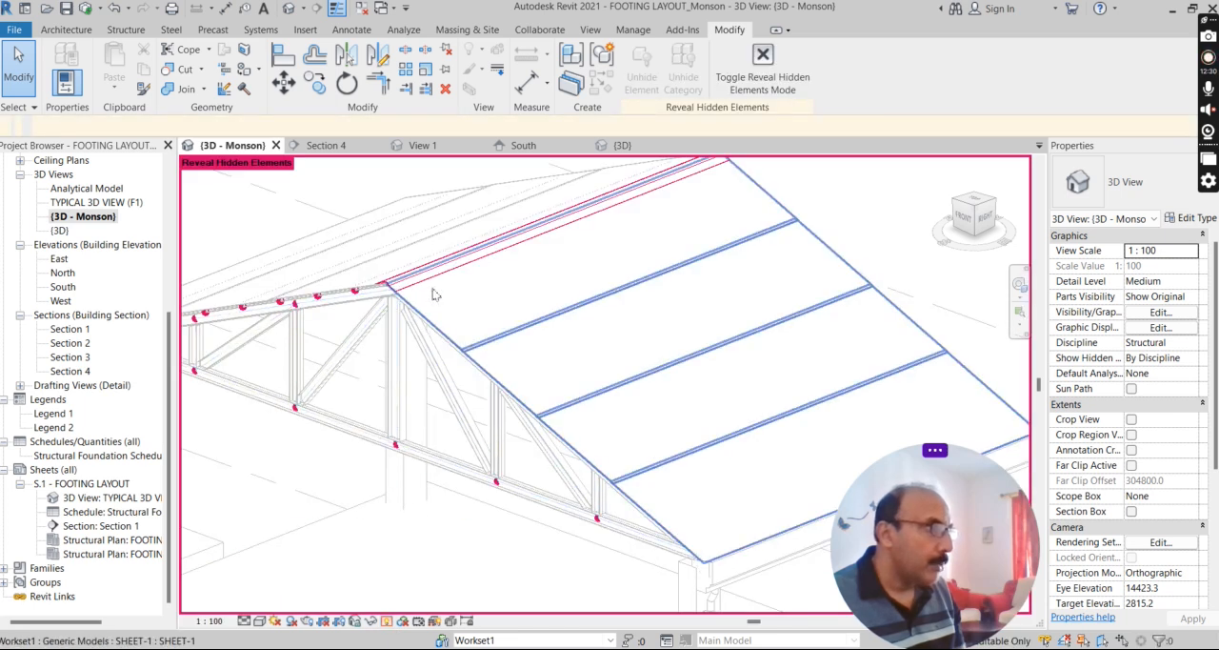
{"action": "scroll", "coordinate": [437, 274], "scroll_direction": "up", "scroll_amount": 2}
{"action": "scroll", "coordinate": [405, 295], "scroll_direction": "up", "scroll_amount": 1}
{"action": "scroll", "coordinate": [341, 326], "scroll_direction": "up", "scroll_amount": 1}
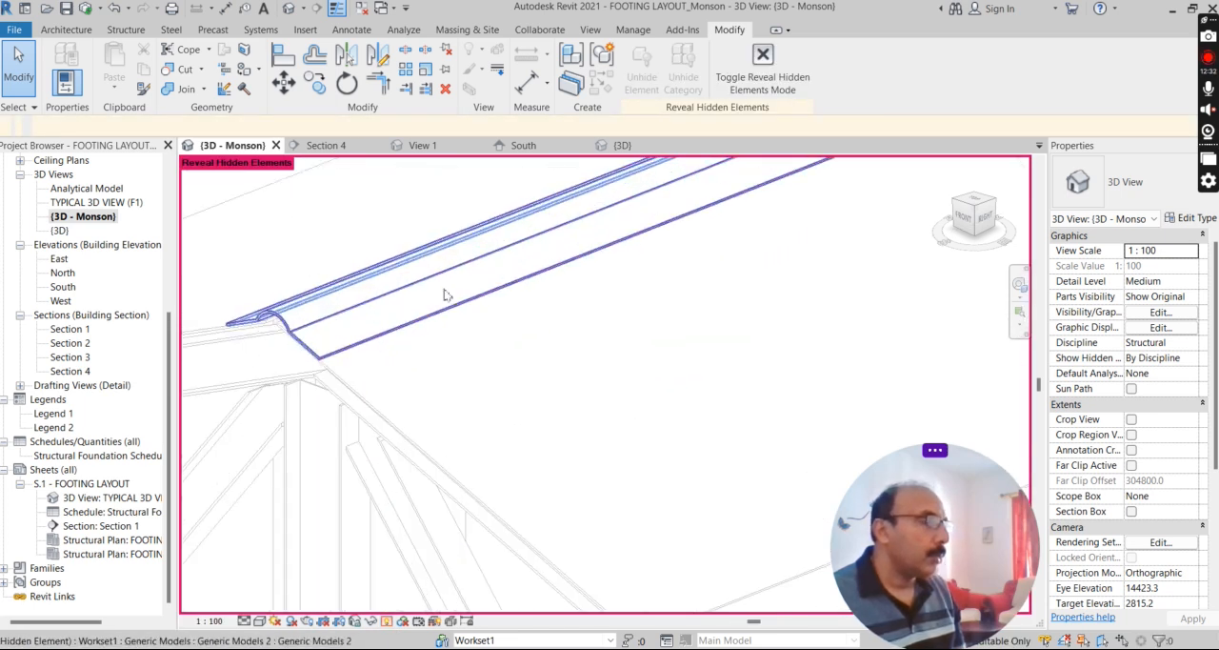
Unhide the ridge cap element in the 3D view and turn off the display of hidden elements.
{"action": "scroll", "coordinate": [388, 345], "scroll_direction": "down", "scroll_amount": 1}
{"action": "left_click", "coordinate": [393, 330]}
{"action": "right_click", "coordinate": [394, 329]}
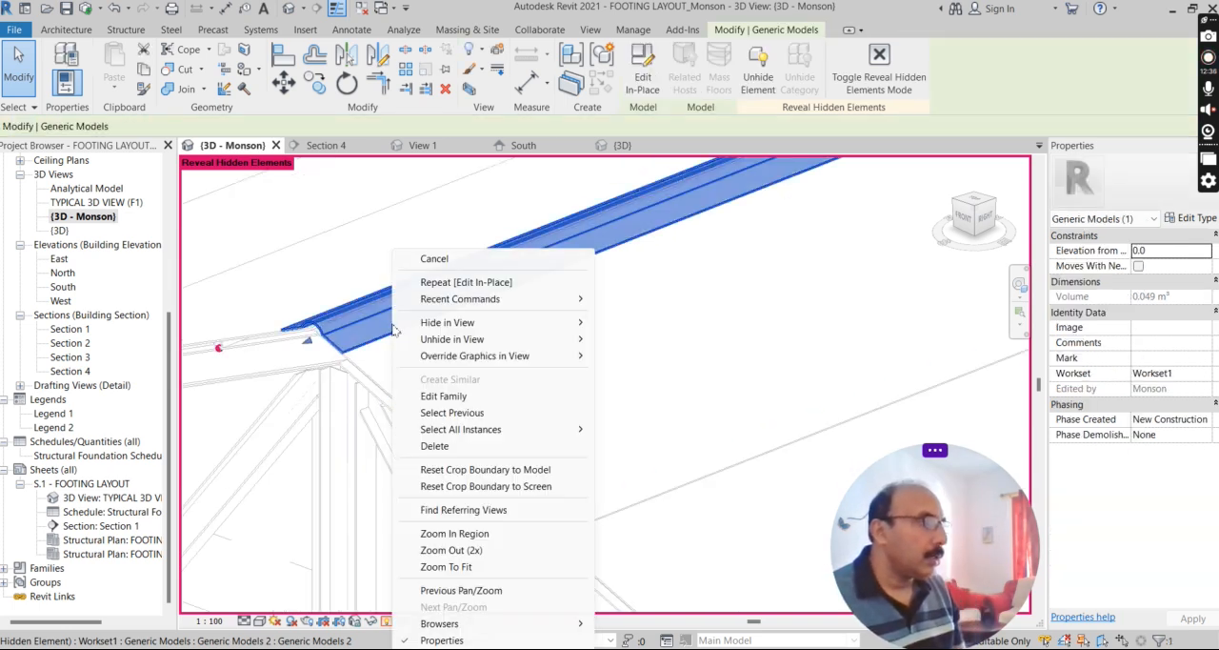
{"action": "key", "text": "Escape"}
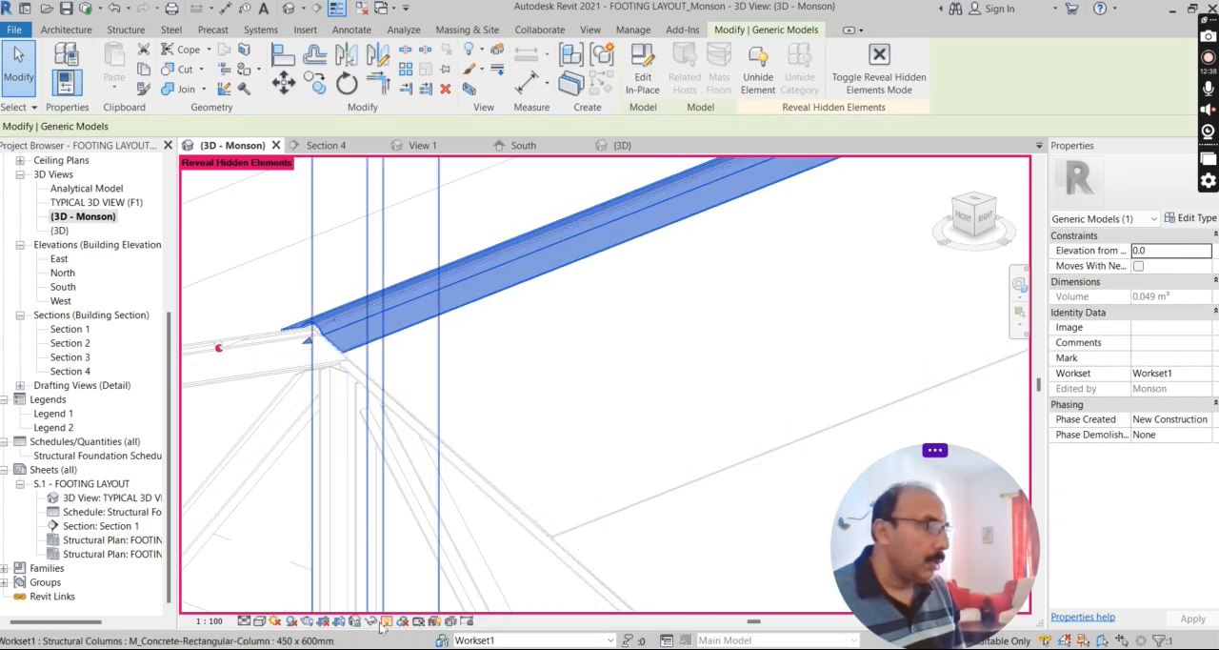
{"action": "key", "text": "Escape"}
{"action": "right_click", "coordinate": [419, 326]}
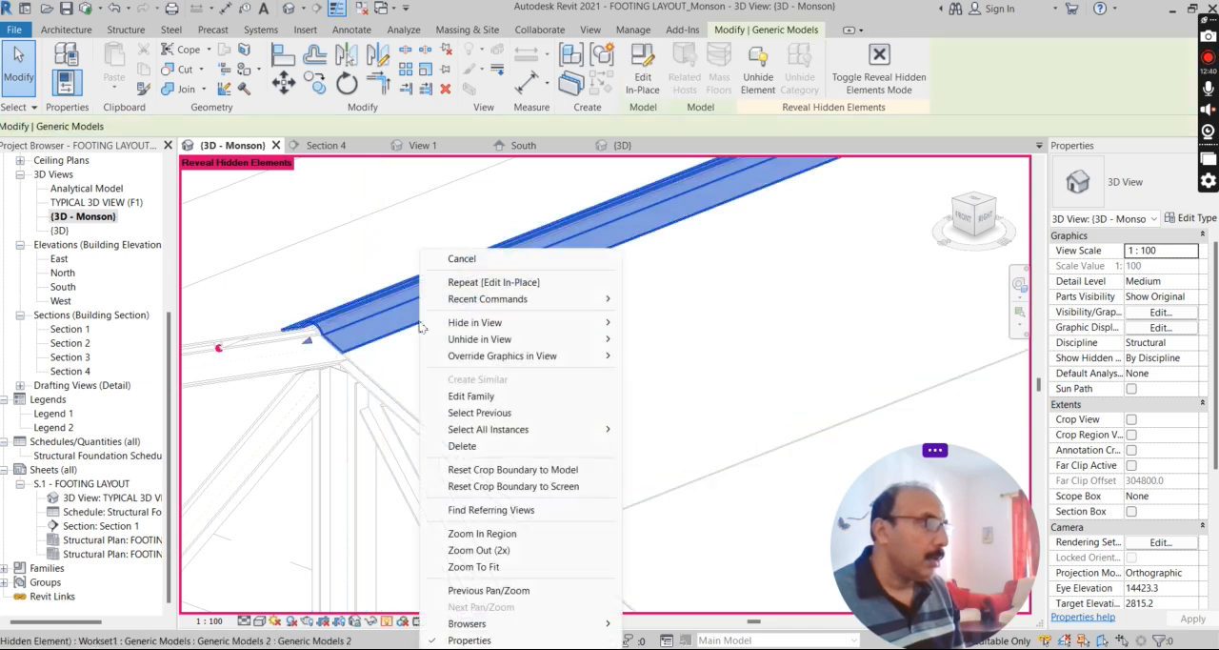
{"action": "mouse_move", "coordinate": [471, 340]}
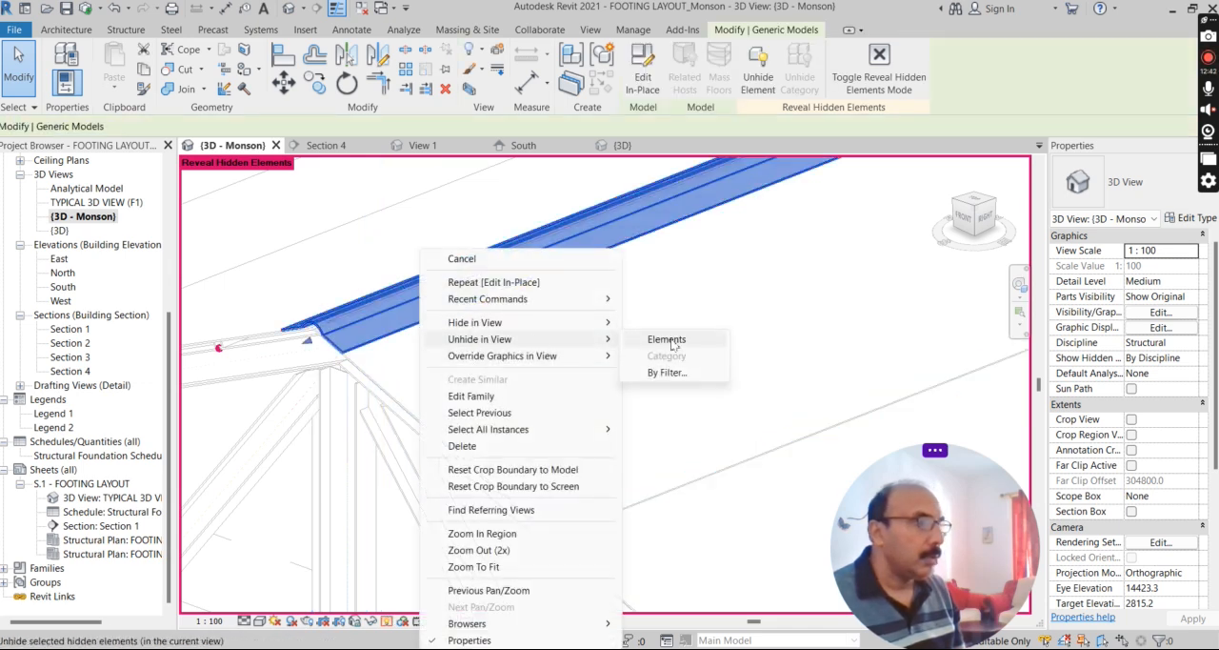
{"action": "left_click", "coordinate": [678, 345]}
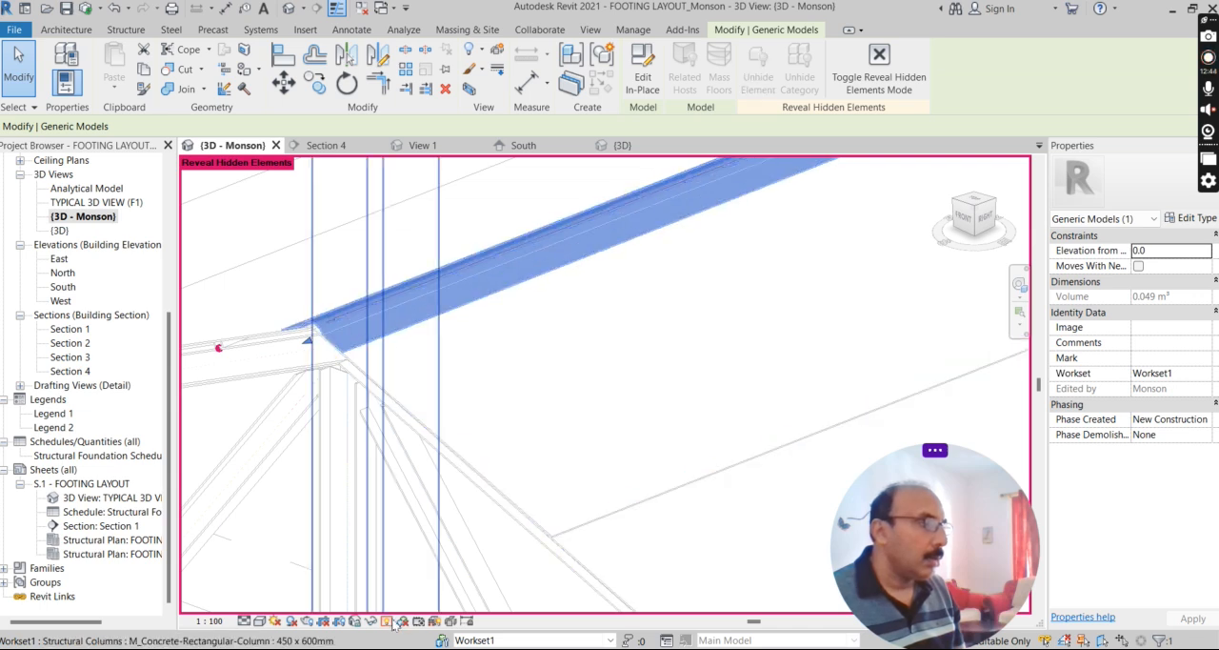
{"action": "left_click", "coordinate": [387, 621]}
{"action": "scroll", "coordinate": [415, 306], "scroll_direction": "down", "scroll_amount": 2}
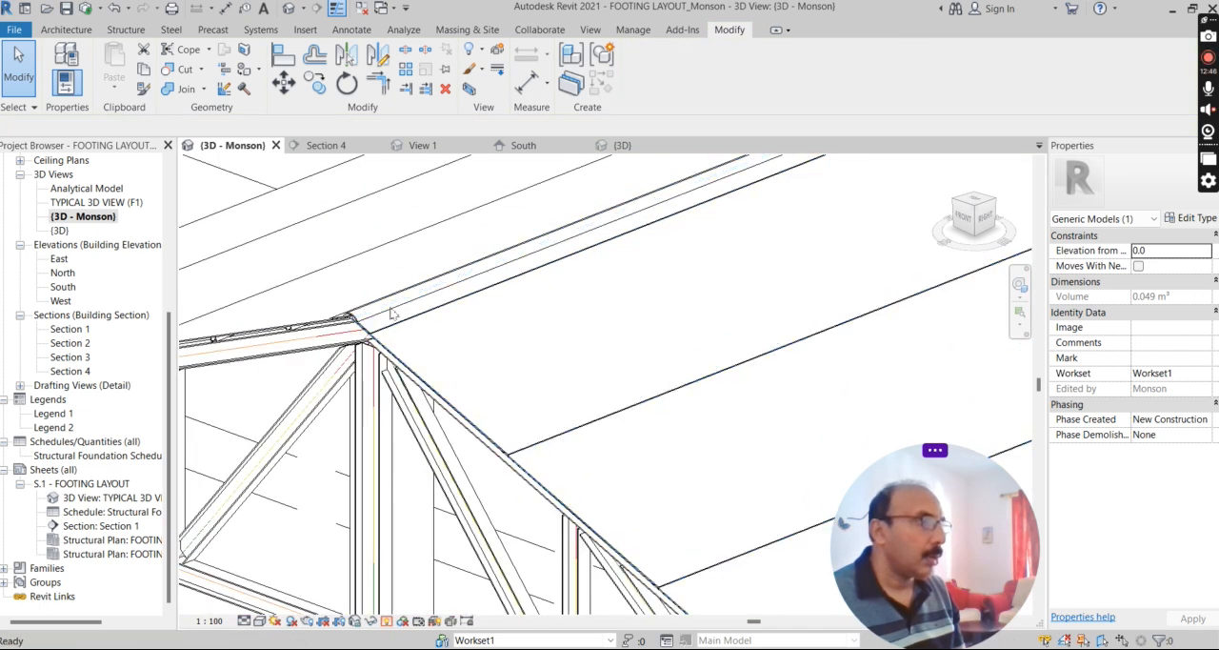
Hide only the ridge cap element in the 3D view.
{"action": "scroll", "coordinate": [391, 314], "scroll_direction": "up", "scroll_amount": 4}
{"action": "scroll", "coordinate": [384, 319], "scroll_direction": "up", "scroll_amount": 1}
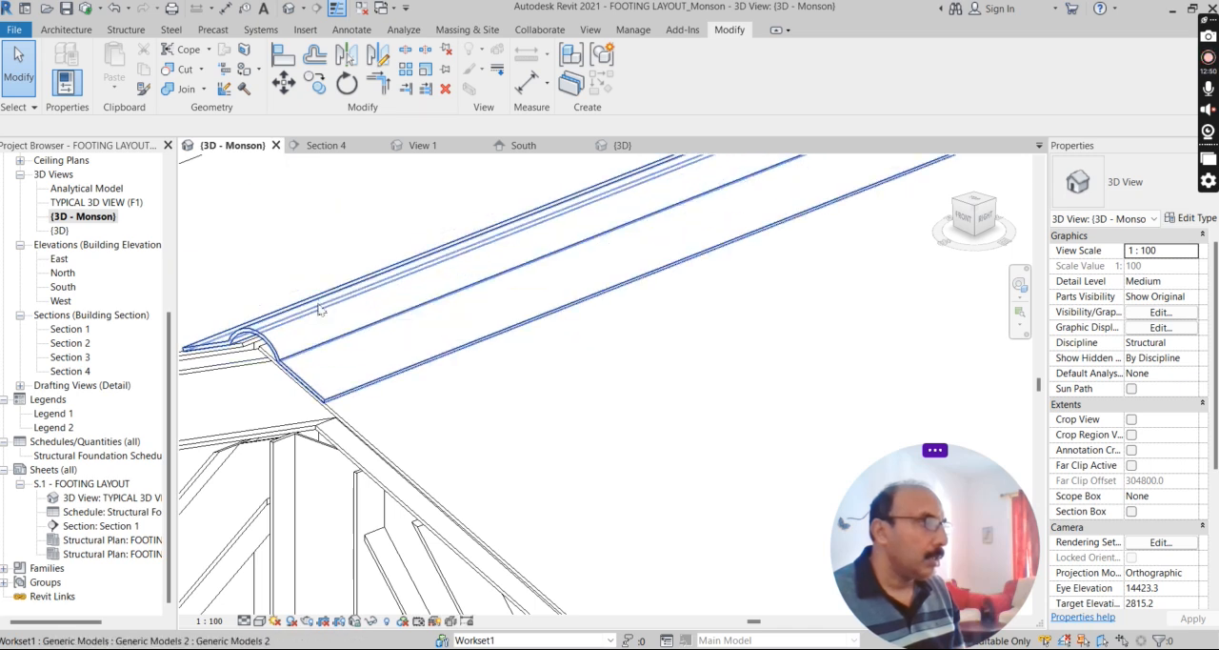
{"action": "left_click", "coordinate": [320, 309]}
{"action": "right_click", "coordinate": [320, 308]}
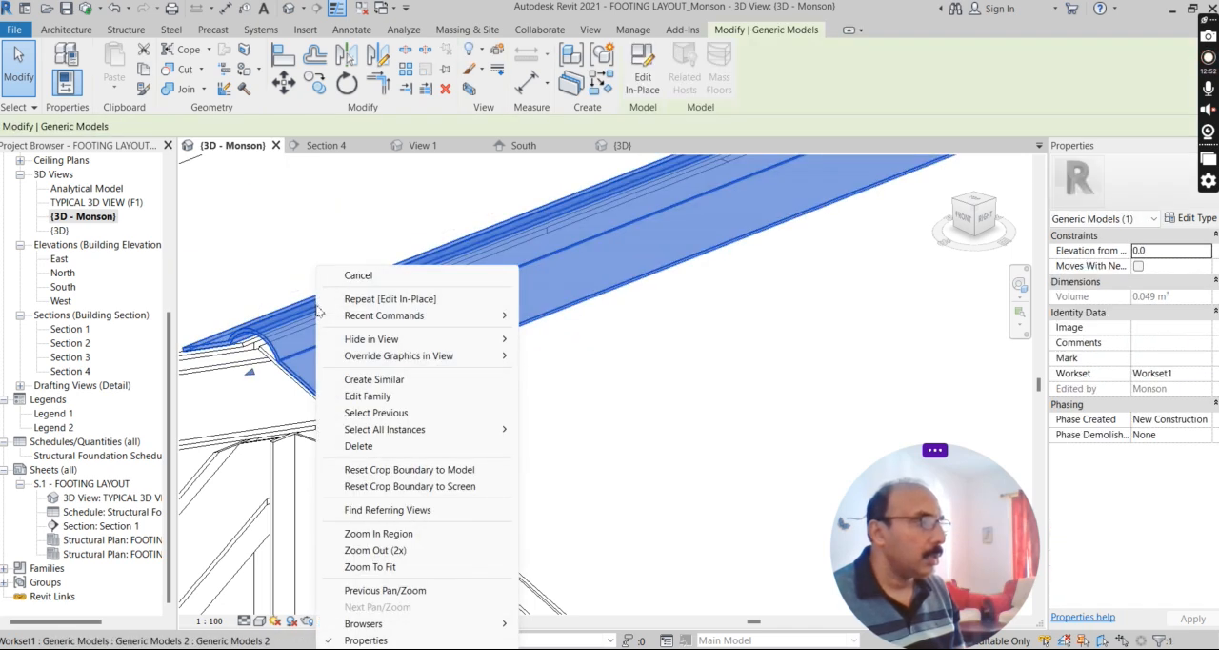
{"action": "mouse_move", "coordinate": [419, 339]}
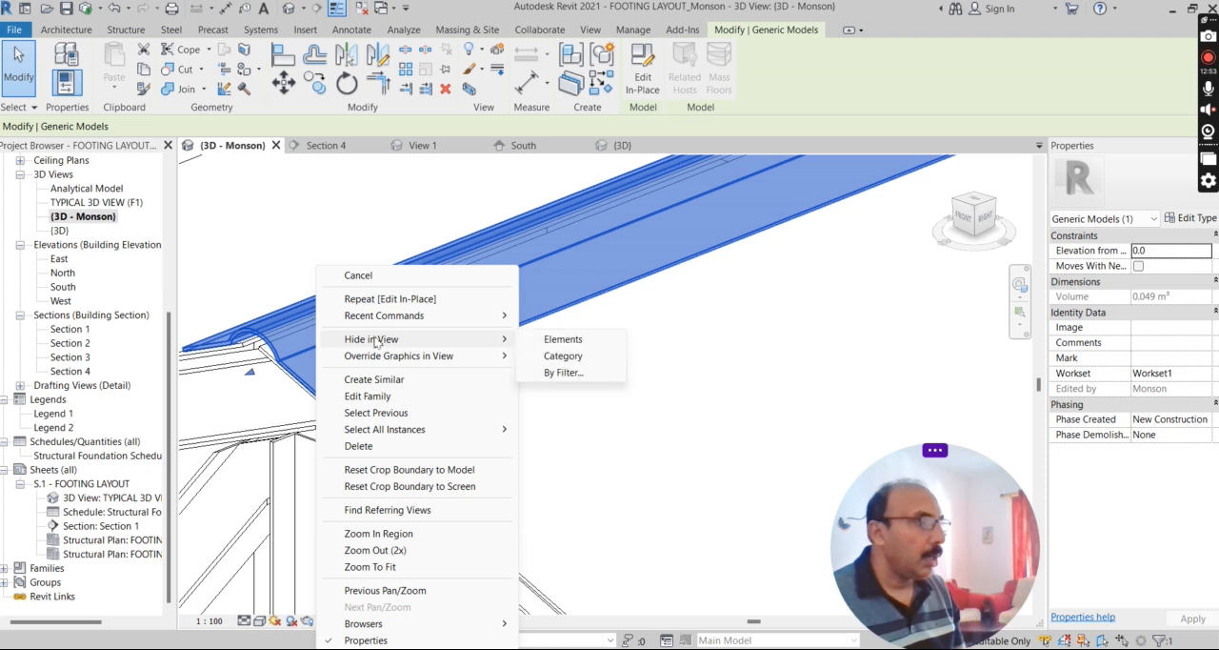
{"action": "left_click", "coordinate": [568, 345]}
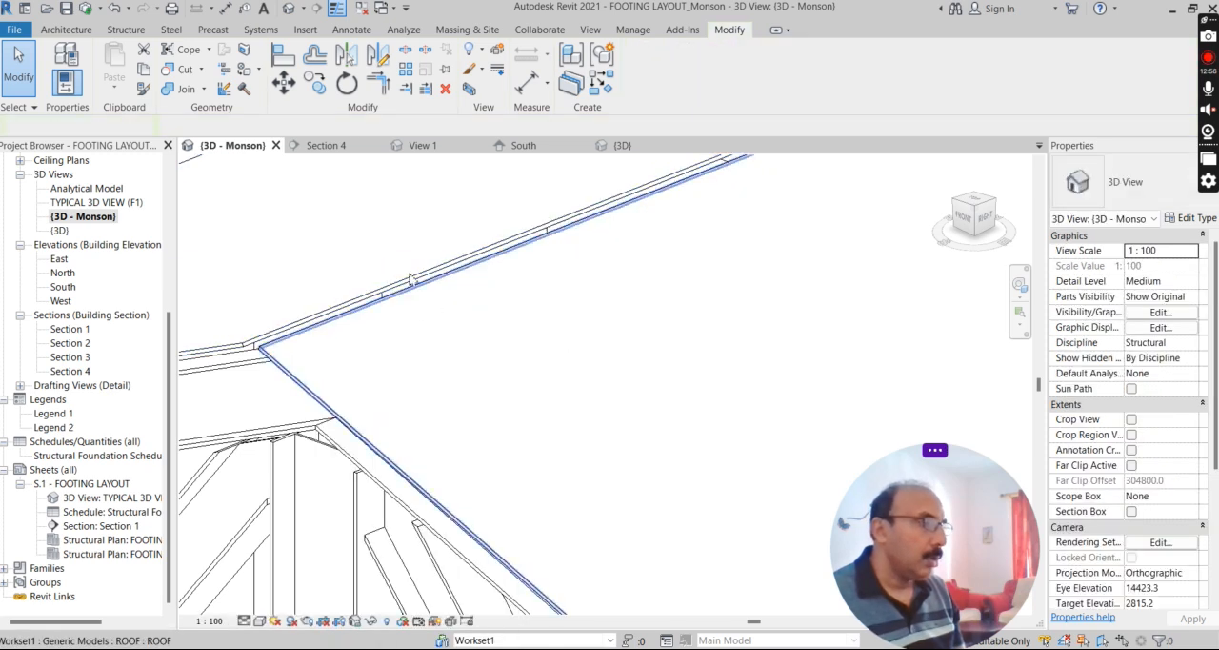
Reveal the hidden elements, unhide the ridge cap again and leave the reveal mode.
{"action": "left_click", "coordinate": [387, 621]}
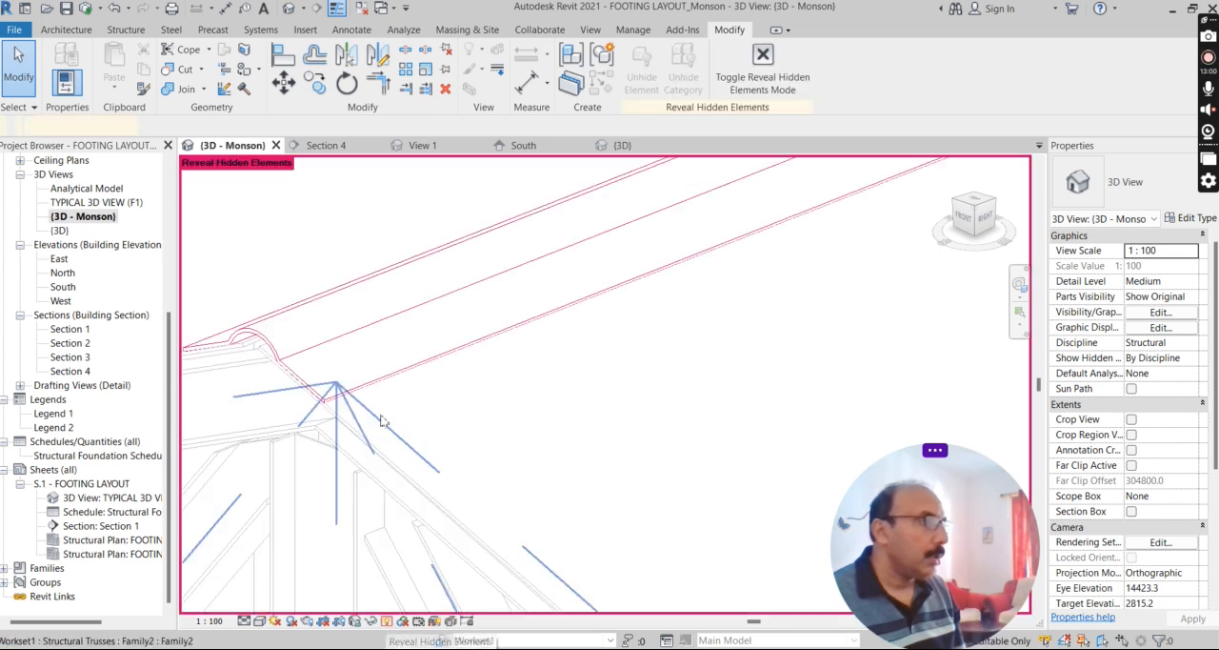
{"action": "right_click", "coordinate": [348, 306]}
{"action": "mouse_move", "coordinate": [402, 340]}
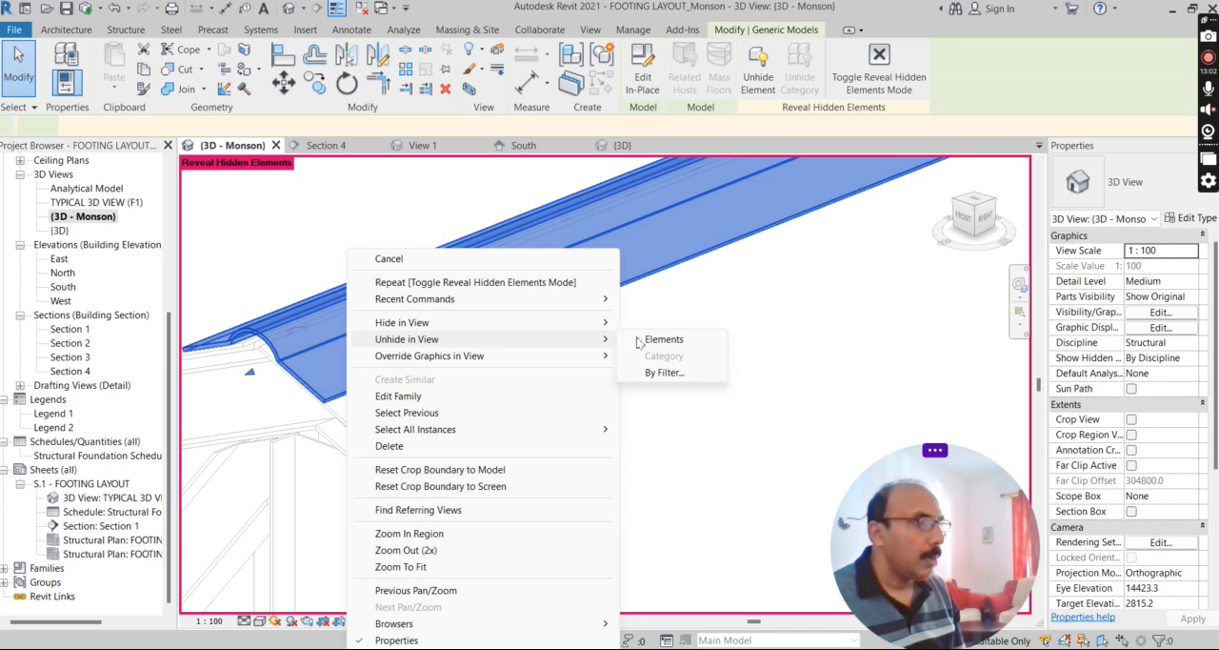
{"action": "left_click", "coordinate": [664, 340]}
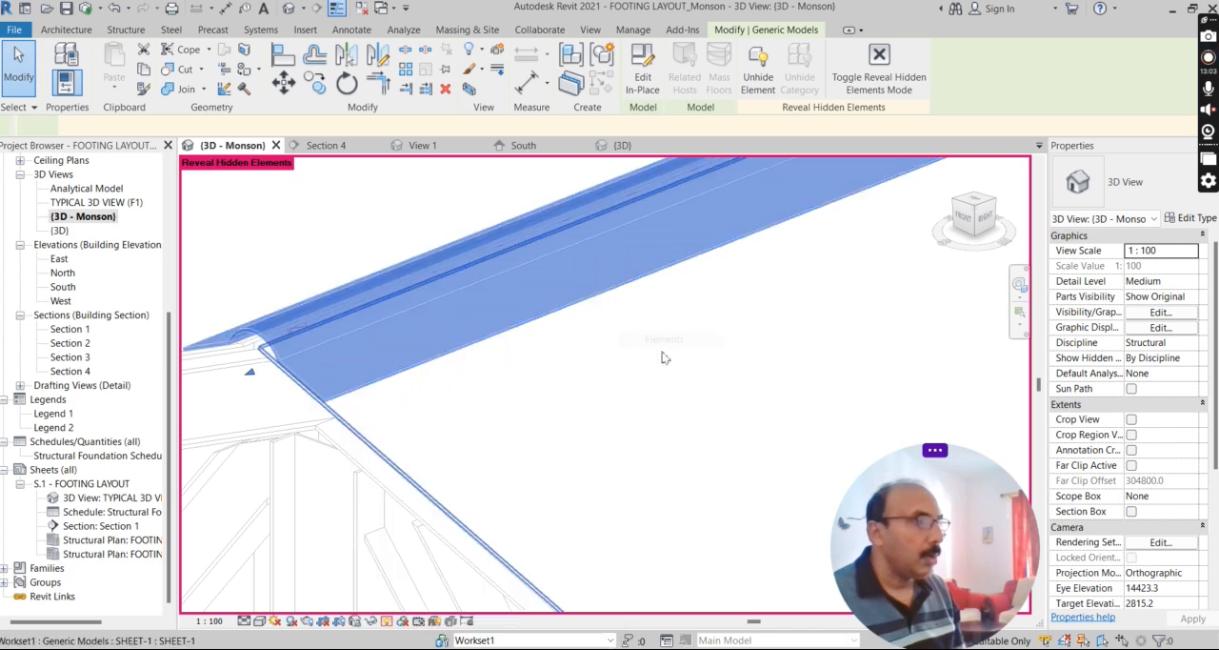
{"action": "left_click", "coordinate": [386, 621]}
{"action": "scroll", "coordinate": [514, 353], "scroll_direction": "down", "scroll_amount": 6}
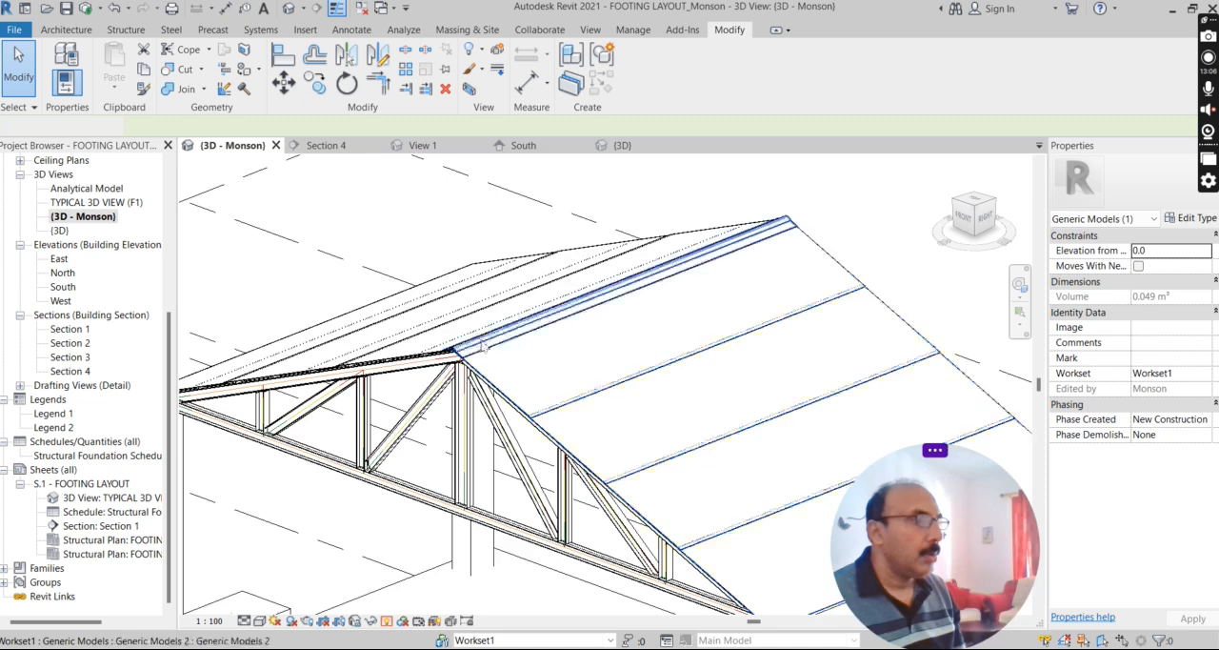
Set the 3D view's visual style to Realistic and bring the whole building into view.
{"action": "left_click", "coordinate": [738, 309]}
{"action": "scroll", "coordinate": [777, 425], "scroll_direction": "up", "scroll_amount": 5}
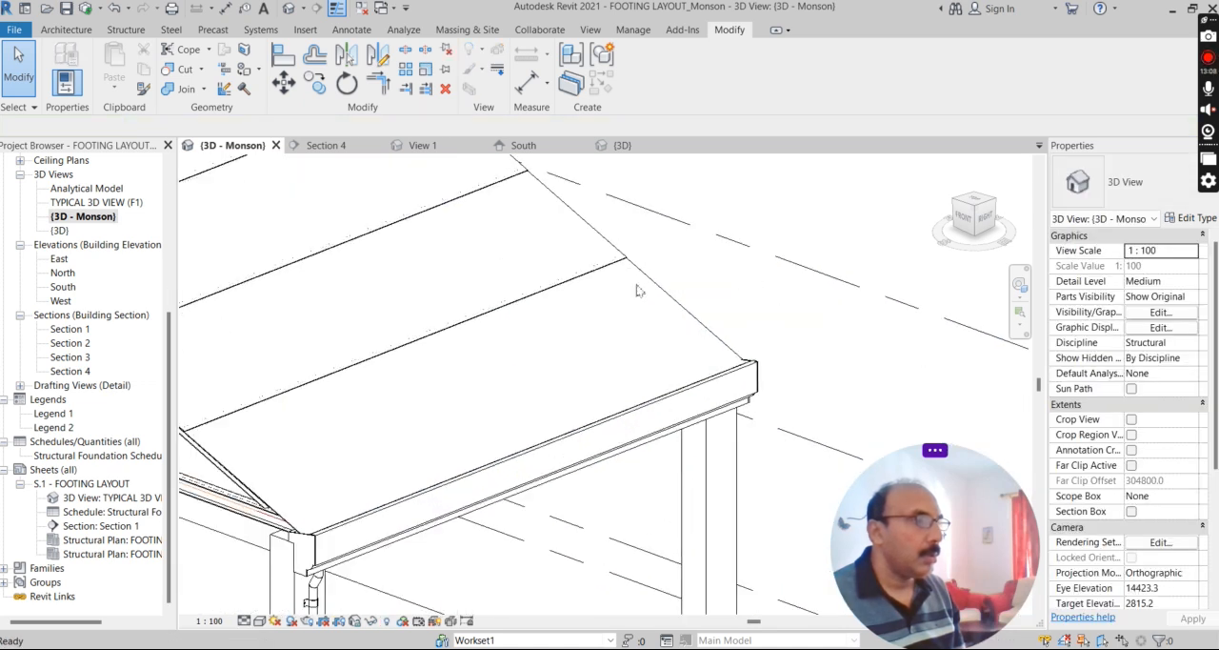
{"action": "left_click", "coordinate": [259, 620]}
{"action": "left_click", "coordinate": [329, 604]}
{"action": "middle_click_drag", "start_coordinate": [790, 357], "coordinate": [726, 405], "text": "shift"}
{"action": "scroll", "coordinate": [728, 334], "scroll_direction": "down", "scroll_amount": 3}
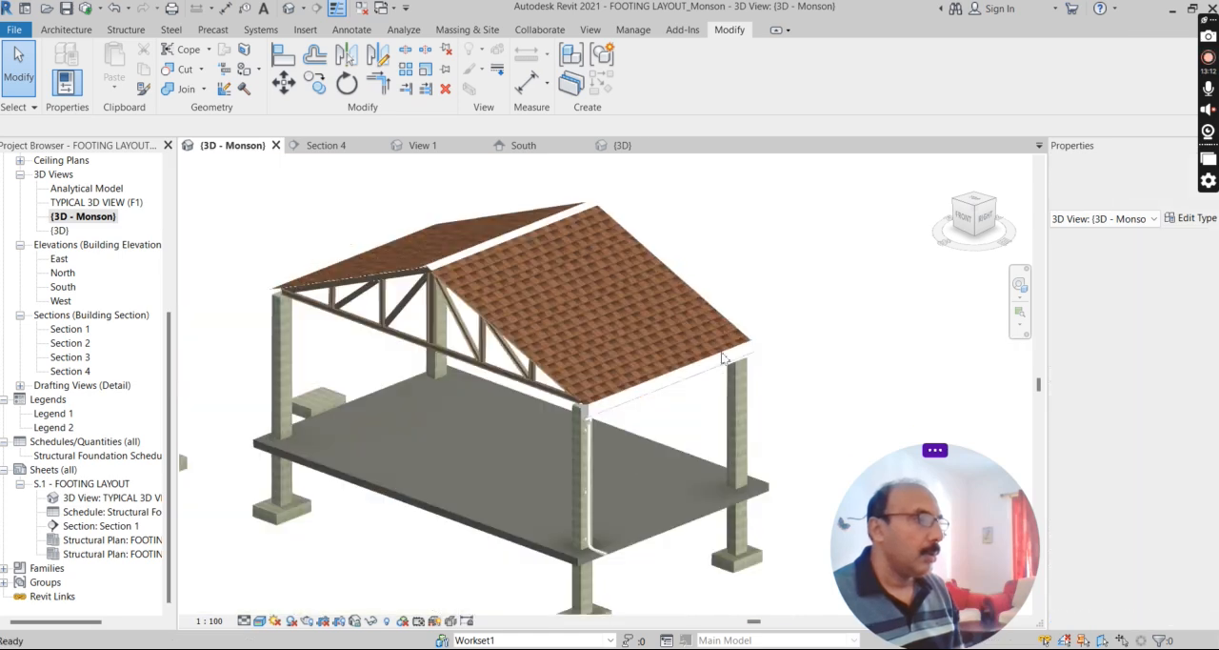
Examine the GUTTER model along the eave, including its end profile at the front column.
{"action": "middle_click_drag", "start_coordinate": [640, 482], "coordinate": [584, 419], "text": "shift"}
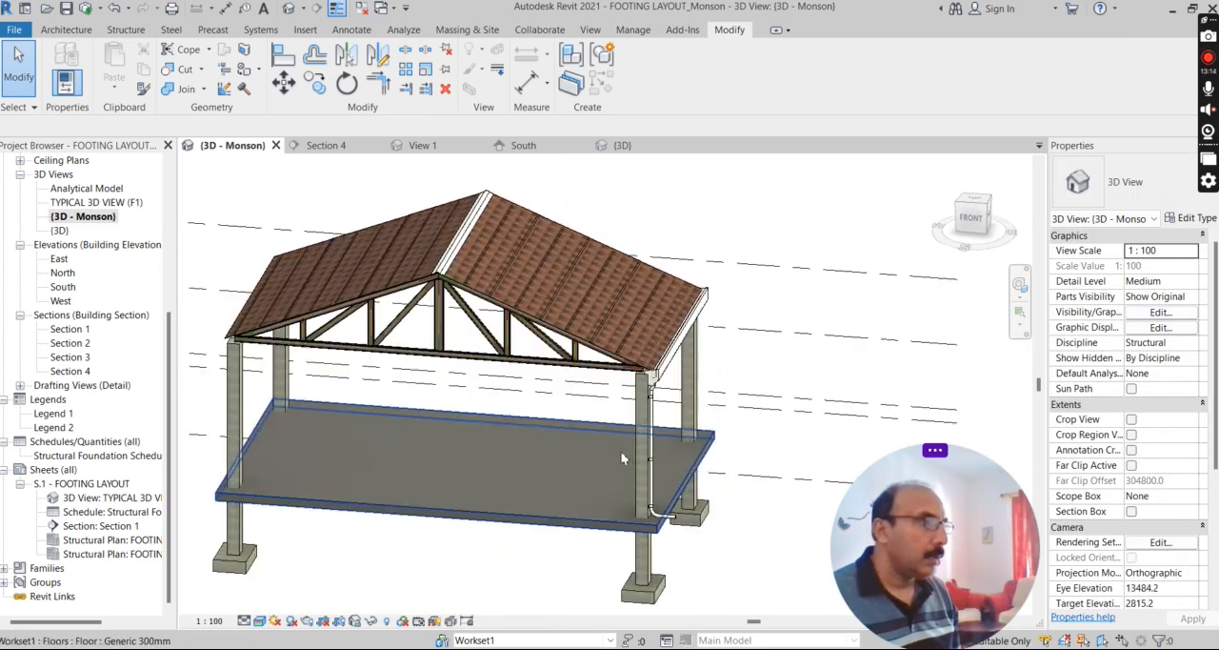
{"action": "scroll", "coordinate": [621, 311], "scroll_direction": "up", "scroll_amount": 5}
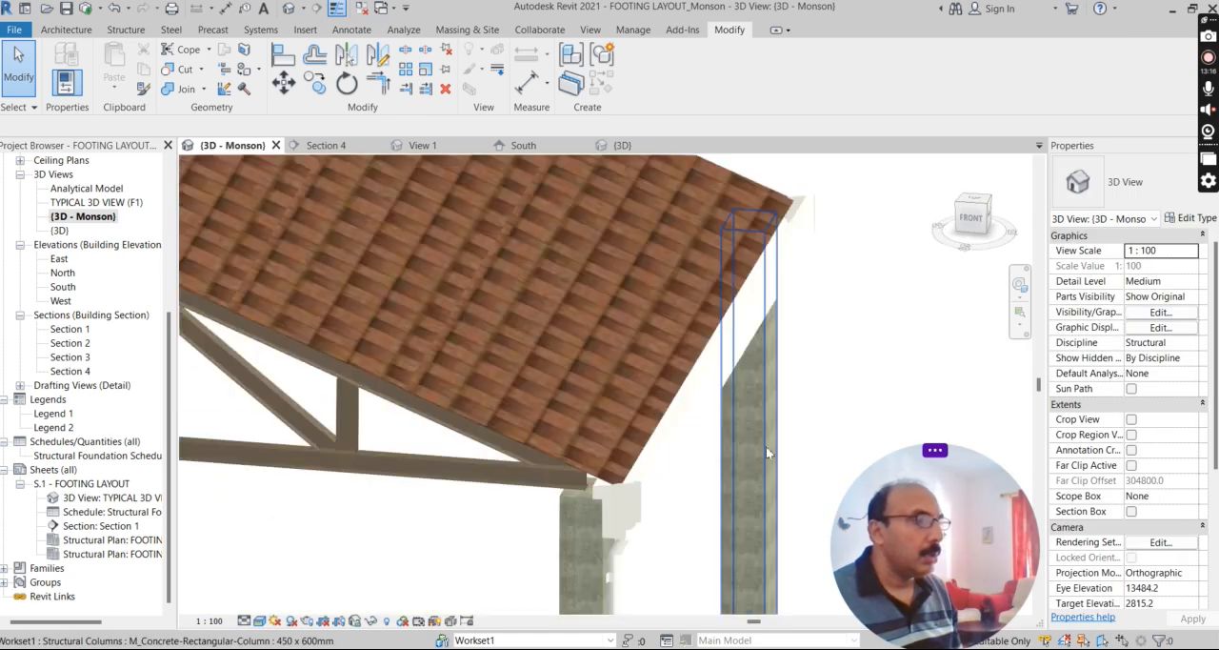
{"action": "scroll", "coordinate": [608, 457], "scroll_direction": "down", "scroll_amount": 1}
{"action": "left_click", "coordinate": [598, 459]}
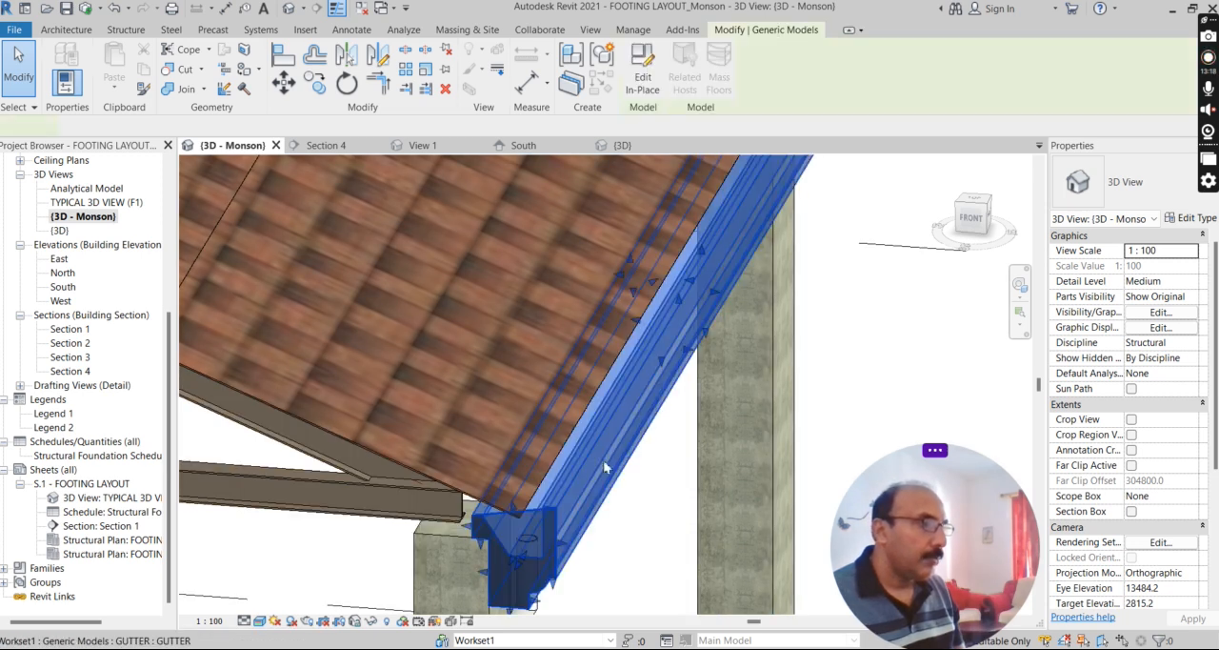
{"action": "scroll", "coordinate": [628, 387], "scroll_direction": "down", "scroll_amount": 2}
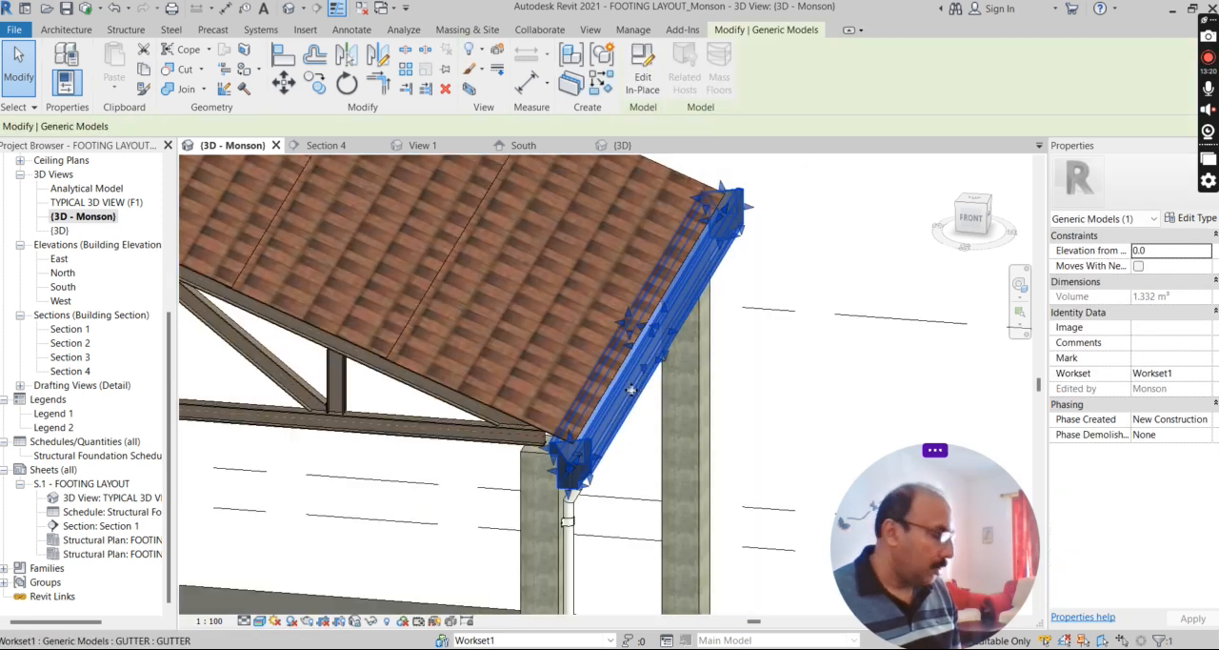
{"action": "middle_click_drag", "start_coordinate": [641, 398], "coordinate": [640, 362], "text": "shift"}
{"action": "scroll", "coordinate": [610, 364], "scroll_direction": "up", "scroll_amount": 5}
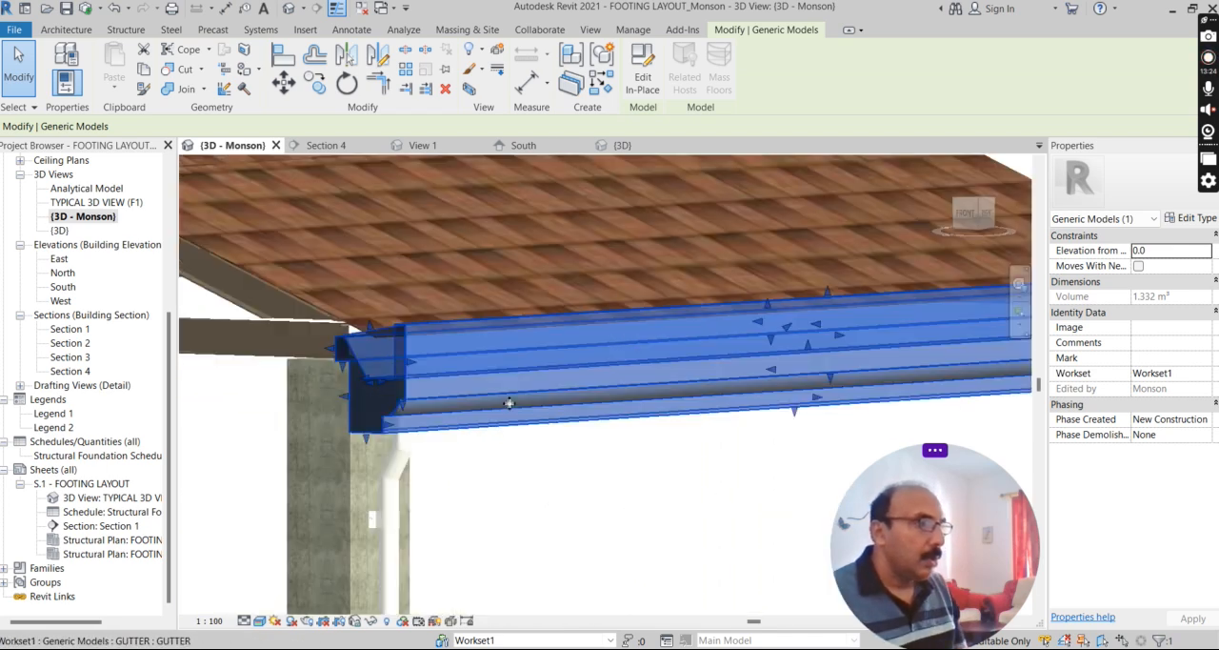
{"action": "scroll", "coordinate": [548, 352], "scroll_direction": "down", "scroll_amount": 3}
Examine the downpipe from its bend below the gutter to the outlet elbow at the floor slab.
{"action": "scroll", "coordinate": [461, 412], "scroll_direction": "up", "scroll_amount": 5}
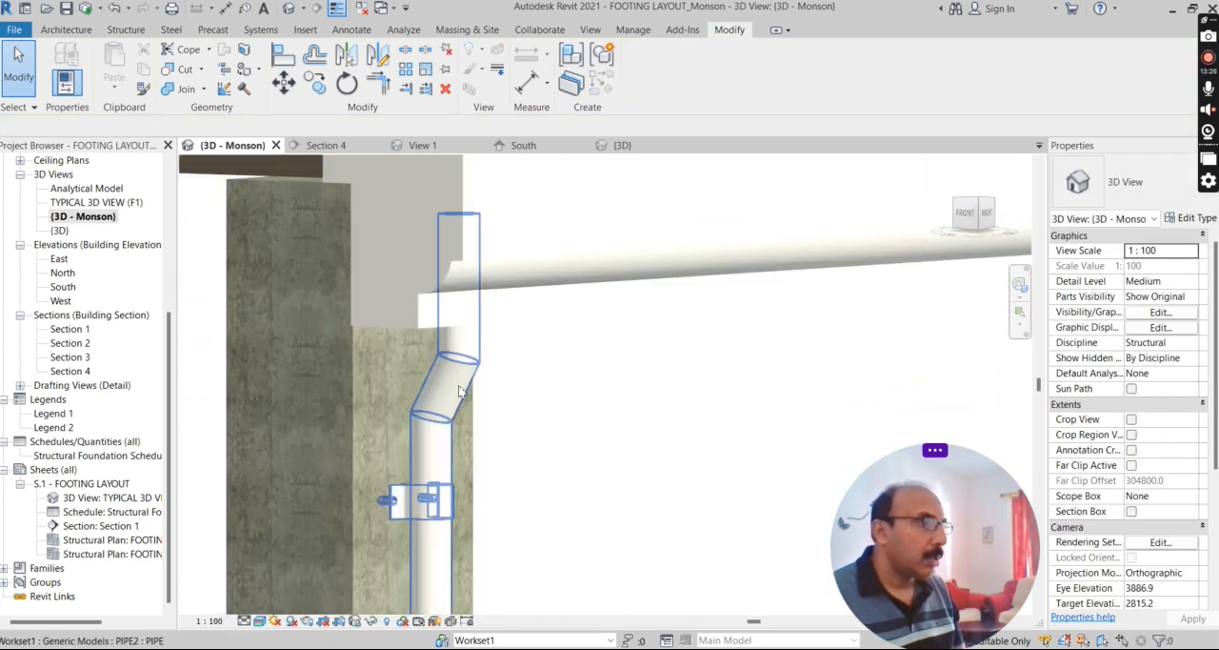
{"action": "scroll", "coordinate": [462, 381], "scroll_direction": "down", "scroll_amount": 6}
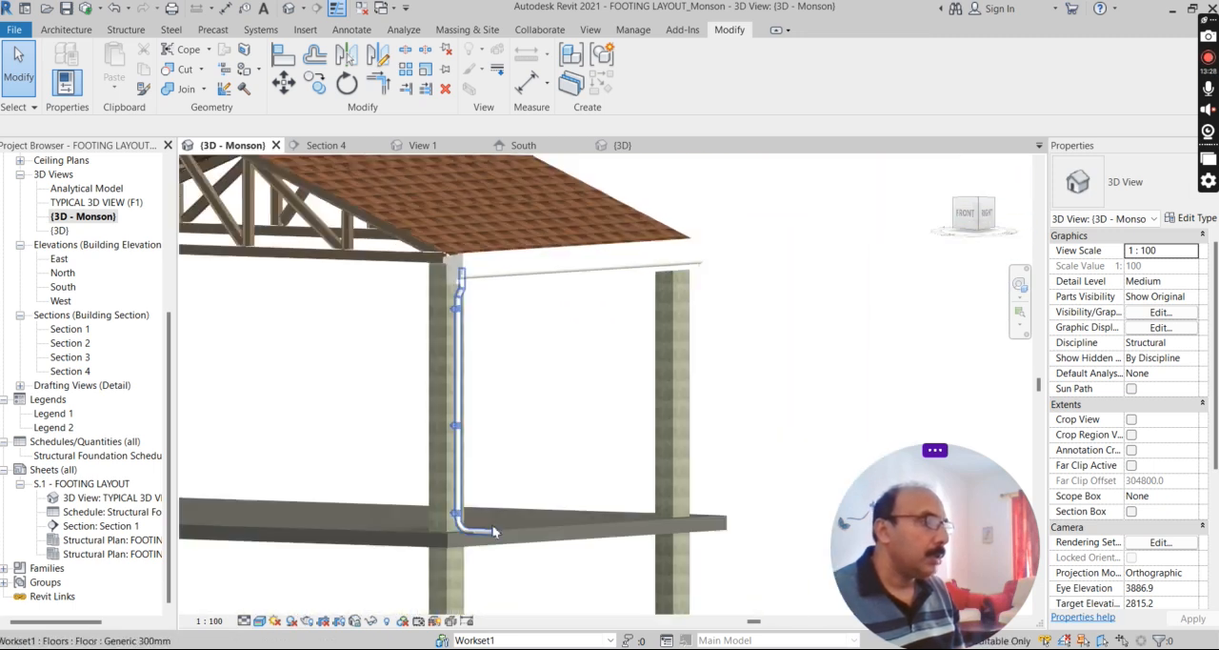
{"action": "scroll", "coordinate": [464, 552], "scroll_direction": "up", "scroll_amount": 4}
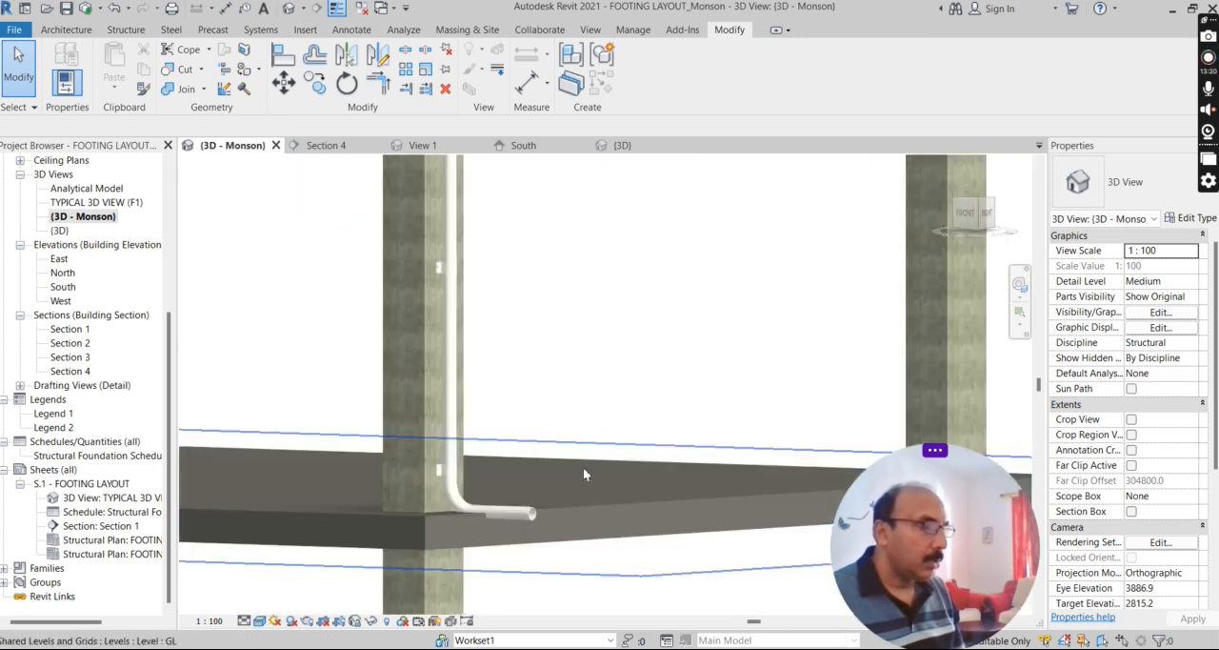
{"action": "scroll", "coordinate": [595, 581], "scroll_direction": "up", "scroll_amount": 6}
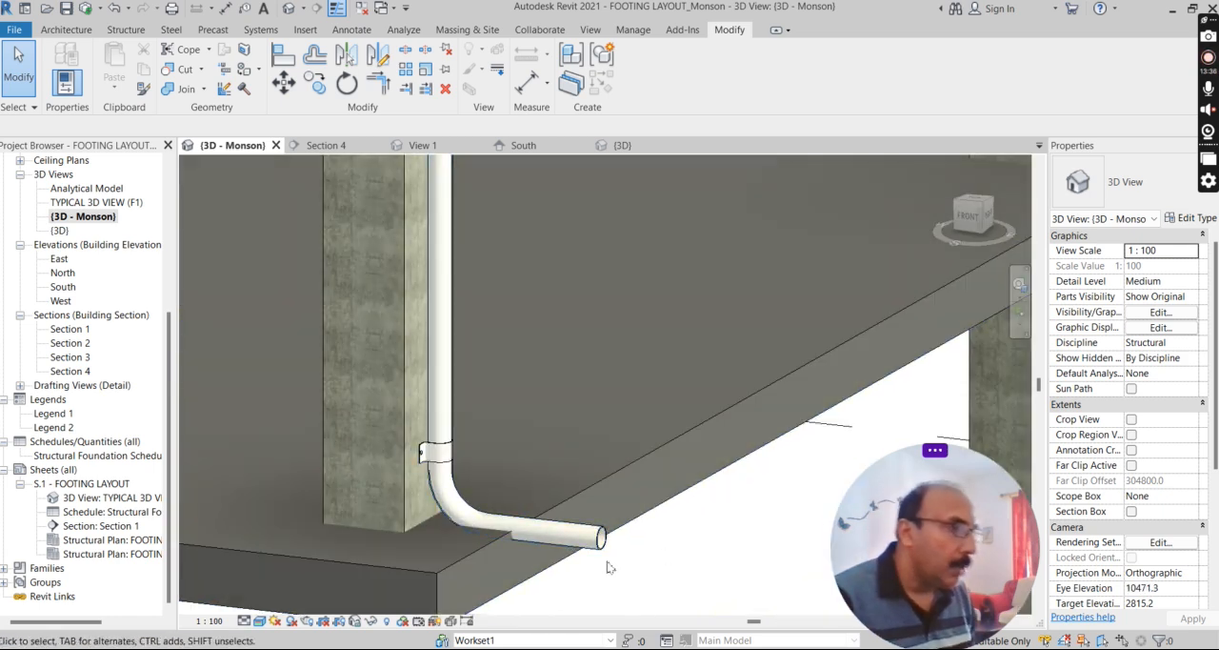
{"action": "scroll", "coordinate": [590, 539], "scroll_direction": "down", "scroll_amount": 2}
{"action": "scroll", "coordinate": [481, 481], "scroll_direction": "up", "scroll_amount": 4}
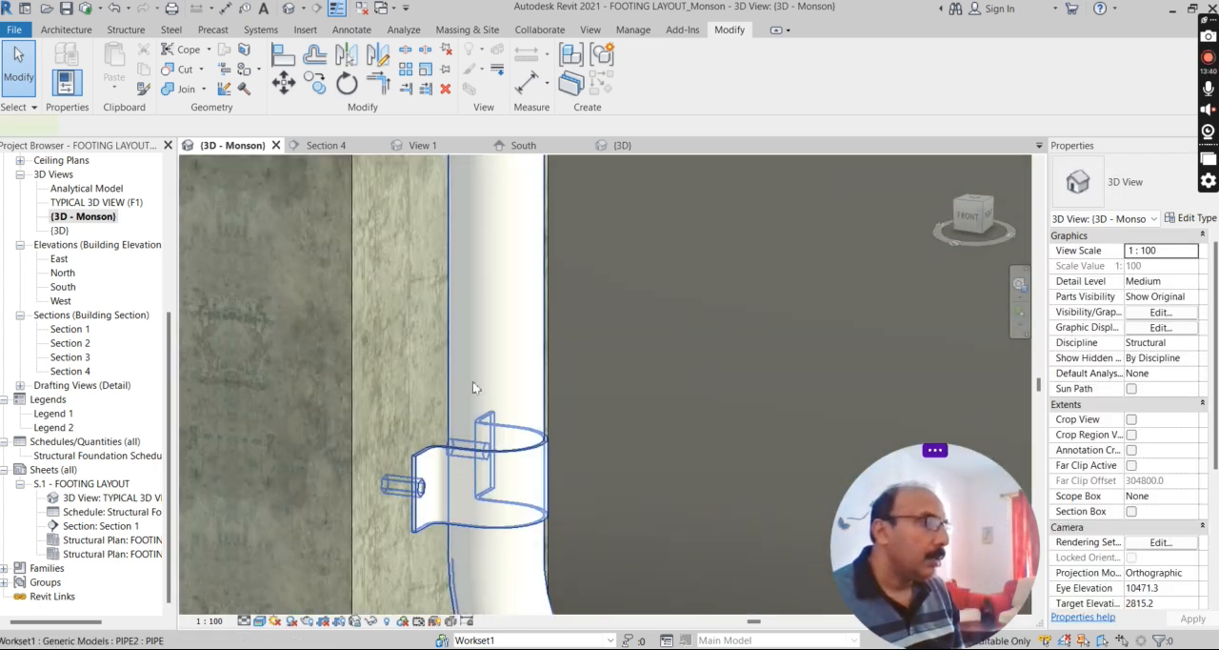
Open the downpipe model with its wall clamps for in-place editing and select the pipe's sweep.
{"action": "left_click", "coordinate": [471, 461]}
{"action": "scroll", "coordinate": [603, 278], "scroll_direction": "down", "scroll_amount": 1}
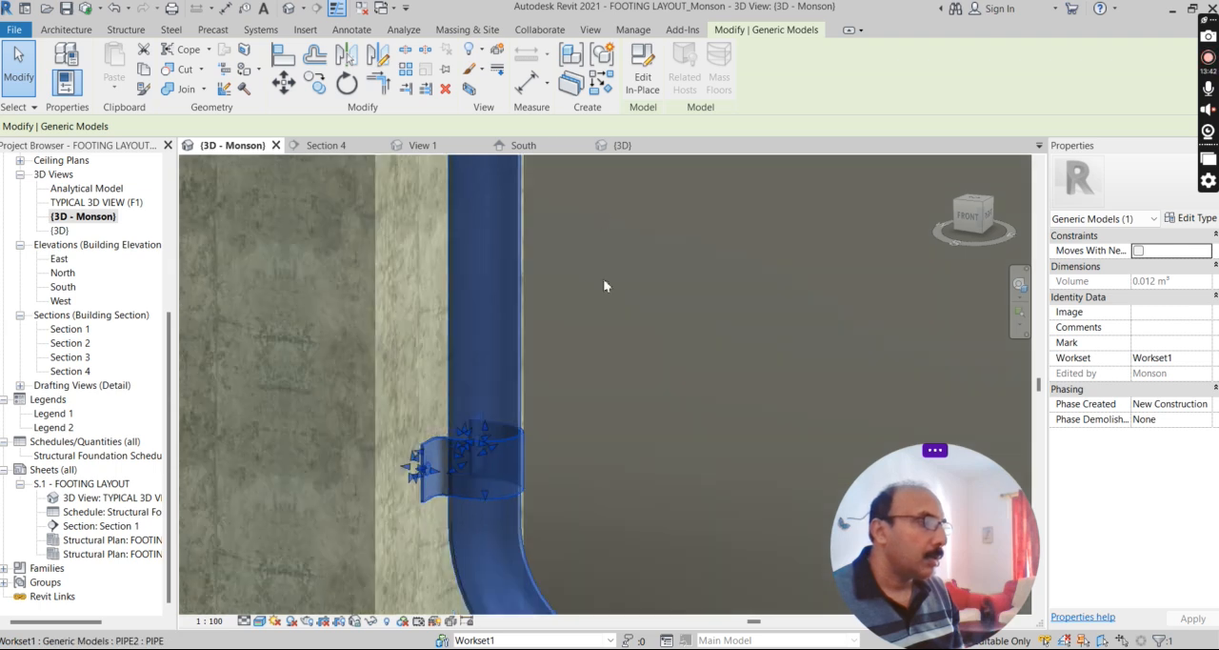
{"action": "left_click", "coordinate": [645, 86]}
{"action": "middle_click_drag", "start_coordinate": [517, 353], "coordinate": [494, 371], "text": "shift"}
{"action": "left_click", "coordinate": [494, 371]}
{"action": "scroll", "coordinate": [493, 384], "scroll_direction": "down", "scroll_amount": 2}
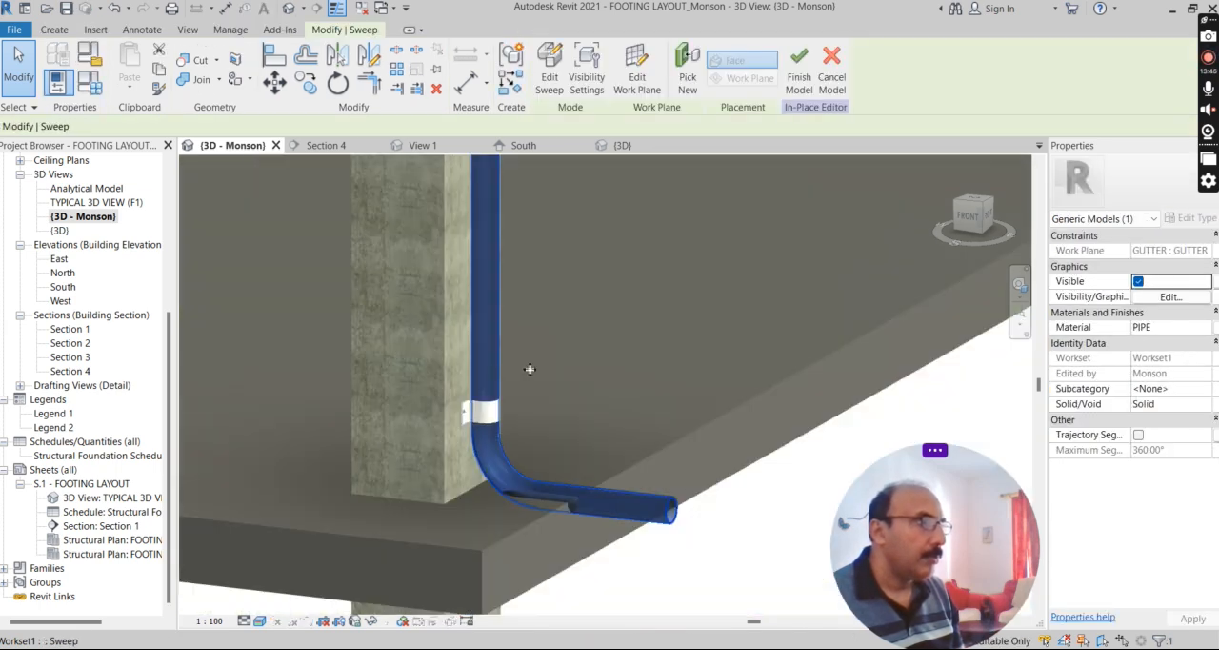
Open the path sketch of the pipe sweep and examine its route from the gutter down the column to the slab.
{"action": "left_click", "coordinate": [550, 81]}
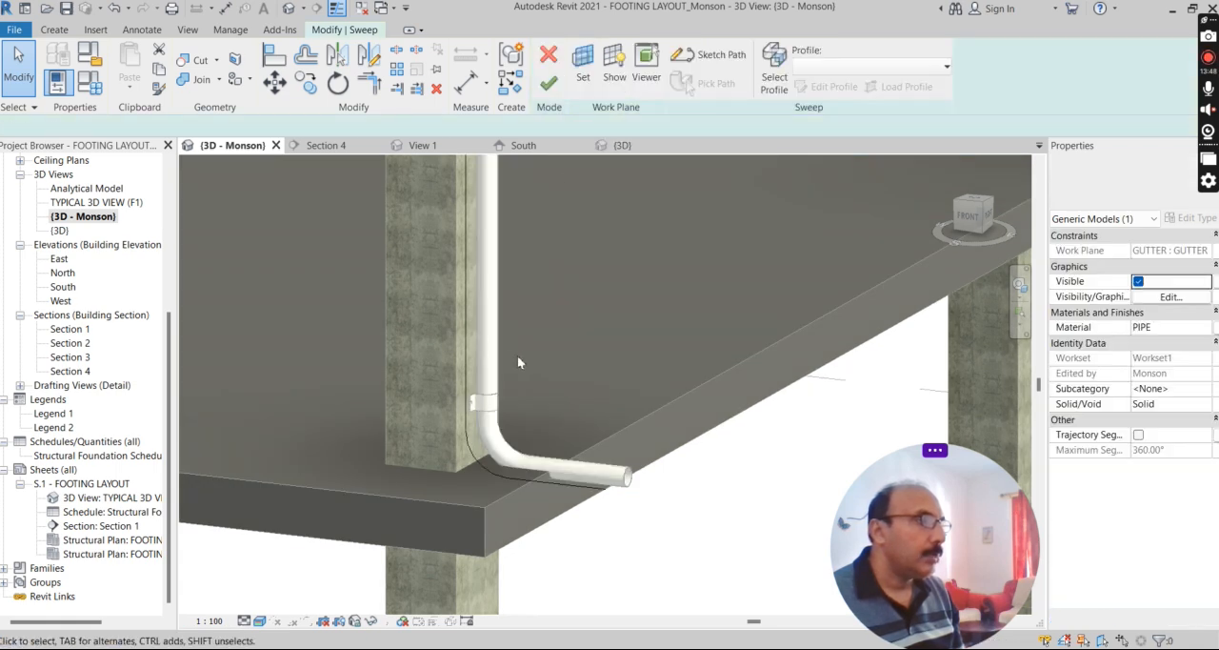
{"action": "left_click", "coordinate": [466, 443]}
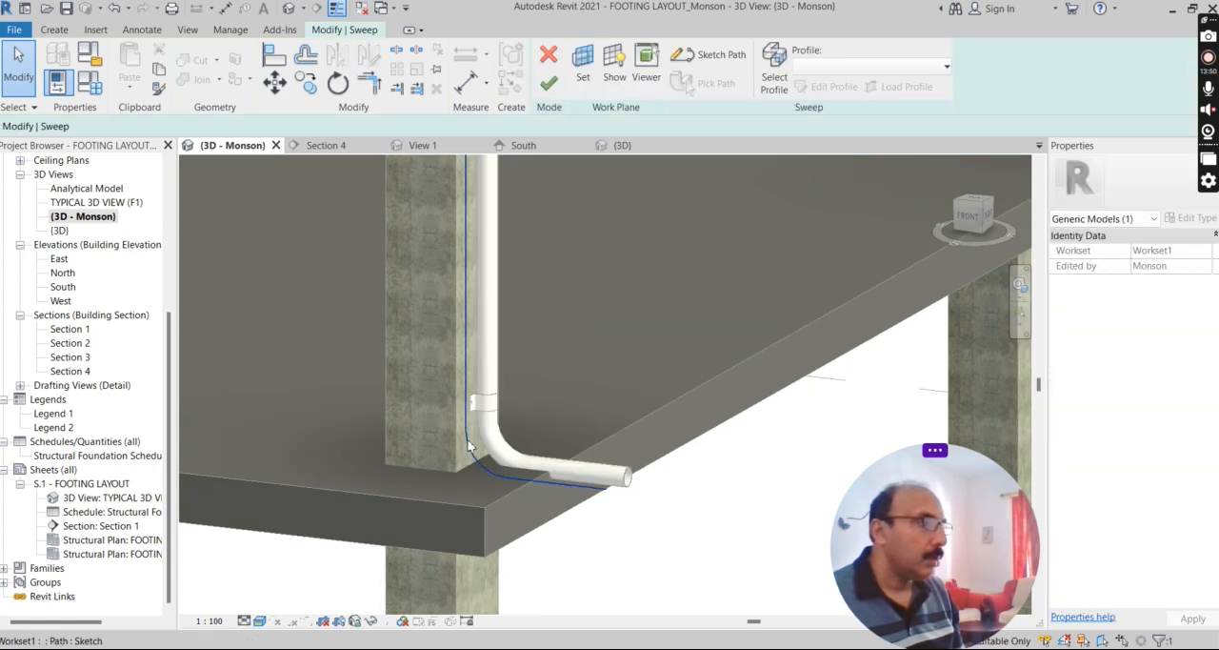
{"action": "left_click", "coordinate": [721, 57]}
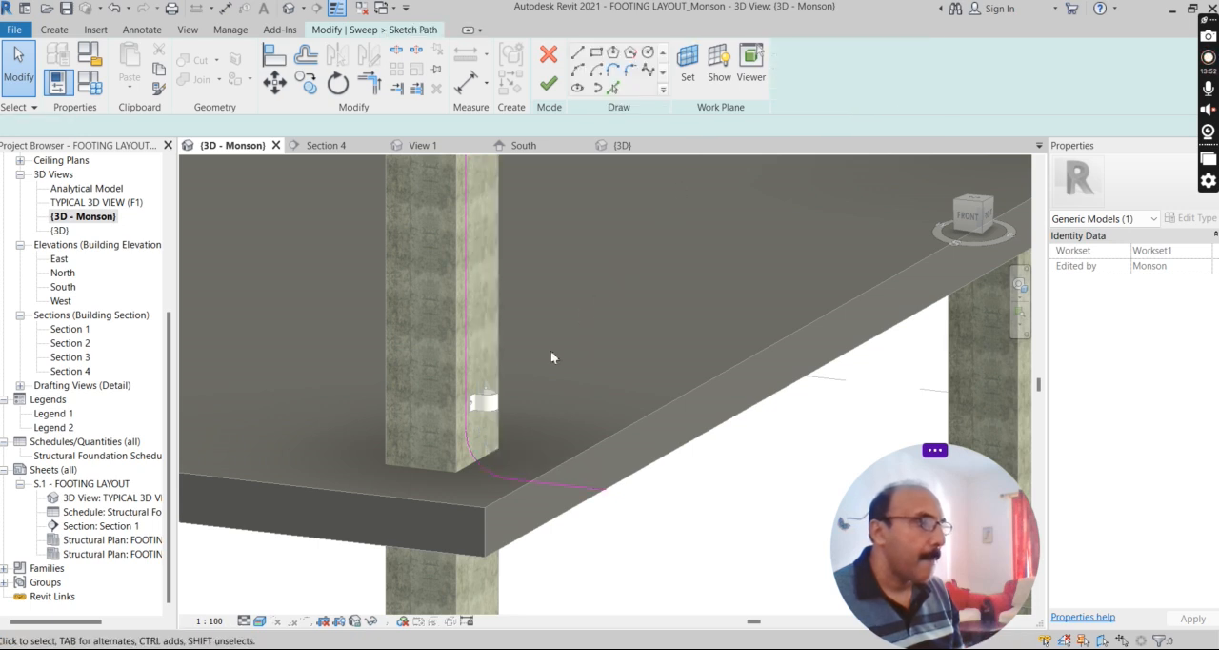
{"action": "scroll", "coordinate": [504, 453], "scroll_direction": "down", "scroll_amount": 4}
{"action": "scroll", "coordinate": [507, 433], "scroll_direction": "down", "scroll_amount": 1}
{"action": "scroll", "coordinate": [495, 216], "scroll_direction": "up", "scroll_amount": 4}
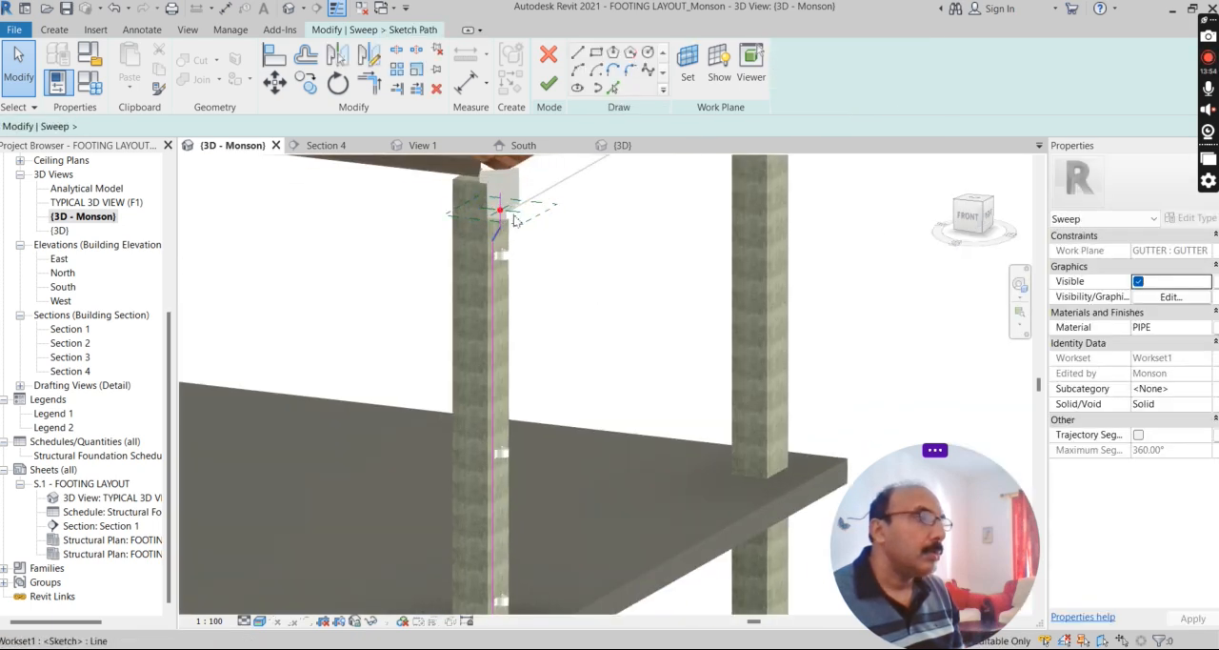
{"action": "scroll", "coordinate": [505, 206], "scroll_direction": "down", "scroll_amount": 3}
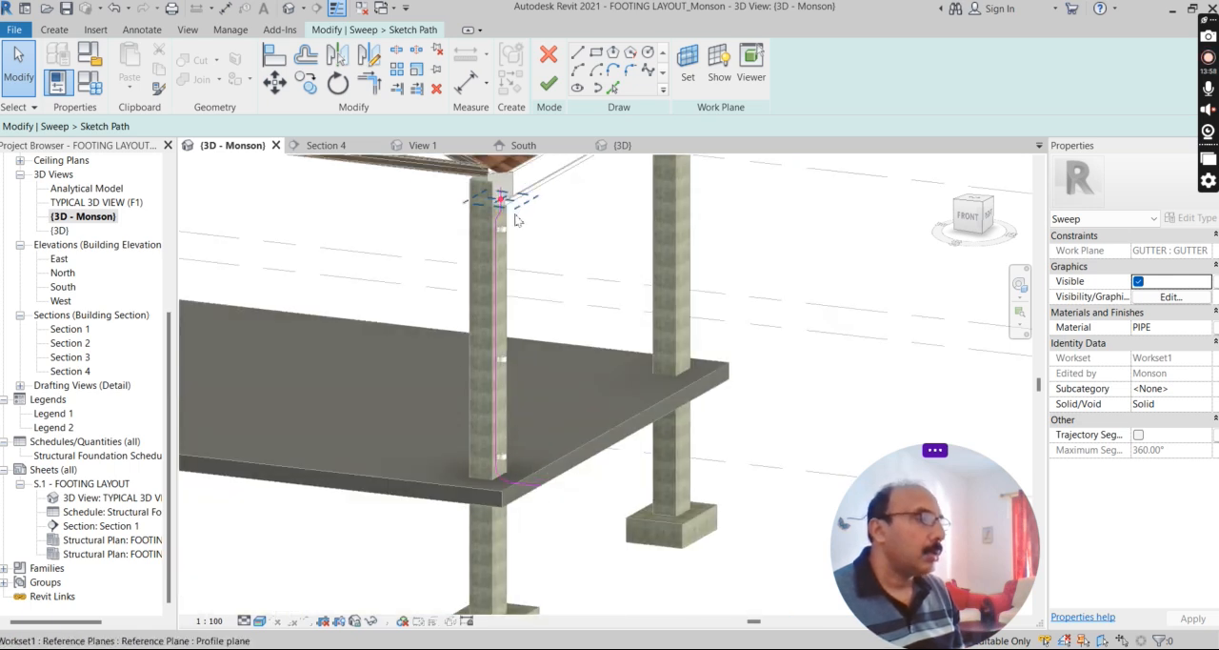
{"action": "scroll", "coordinate": [515, 220], "scroll_direction": "up", "scroll_amount": 1}
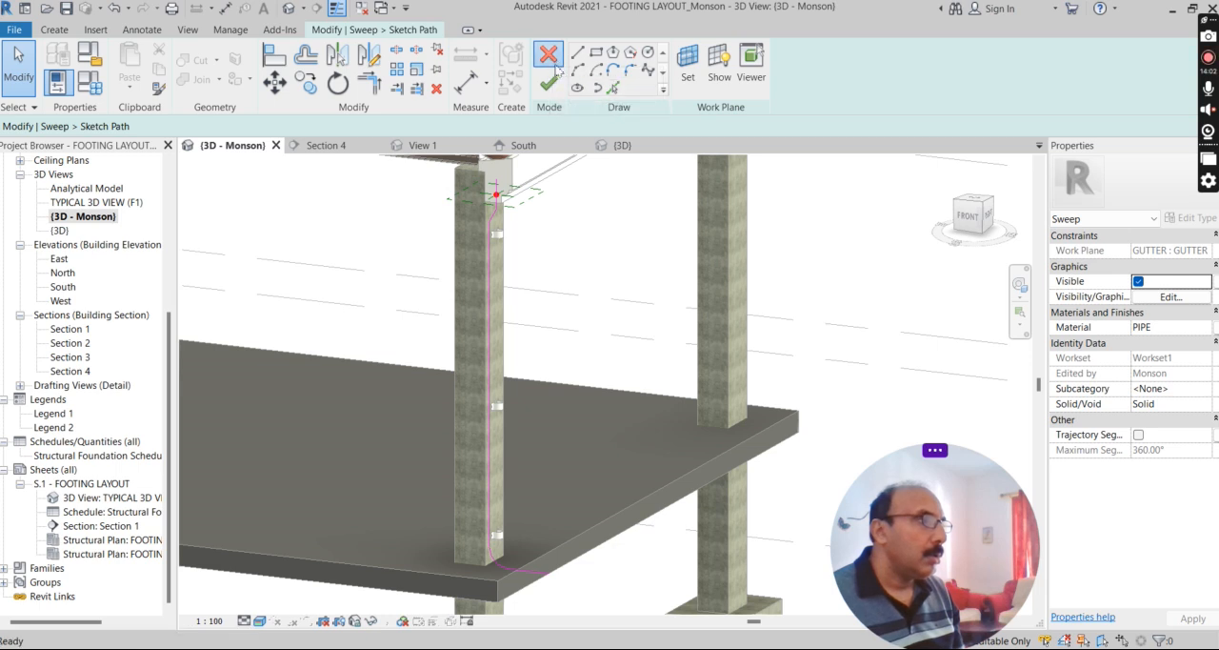
Finish the path sketch and the sweep edit without changes, checking the profile and path below the gutter.
{"action": "left_click", "coordinate": [548, 84]}
{"action": "scroll", "coordinate": [594, 324], "scroll_direction": "up", "scroll_amount": 2}
{"action": "scroll", "coordinate": [584, 476], "scroll_direction": "down", "scroll_amount": 3}
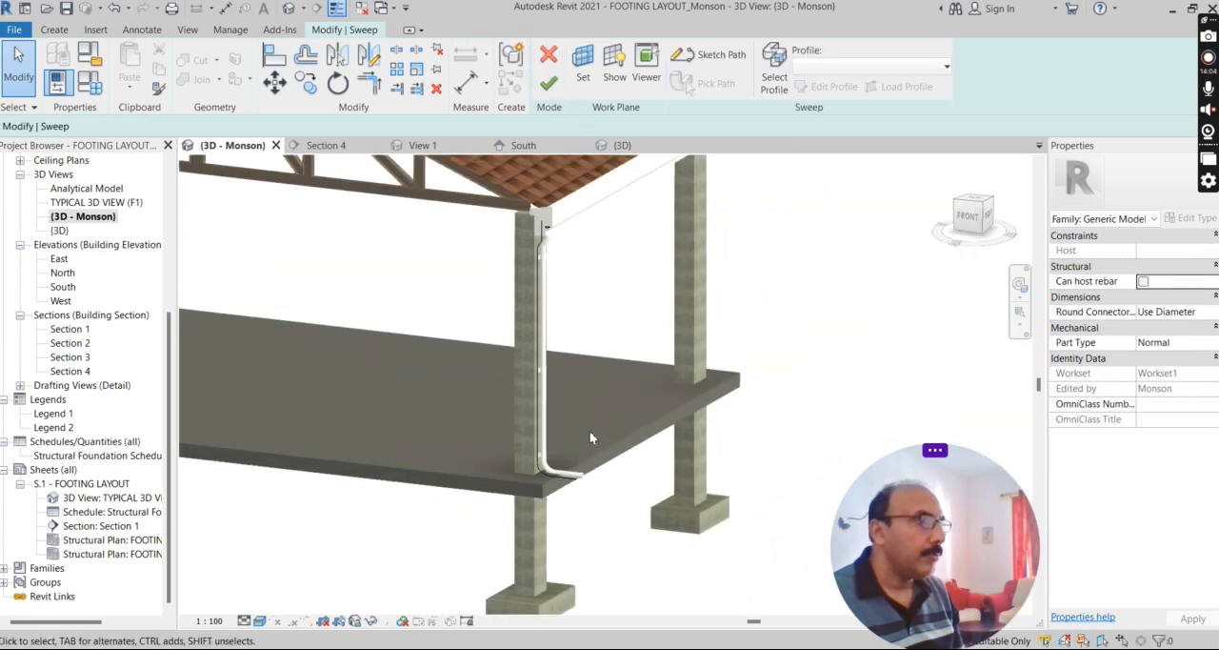
{"action": "scroll", "coordinate": [562, 290], "scroll_direction": "up", "scroll_amount": 3}
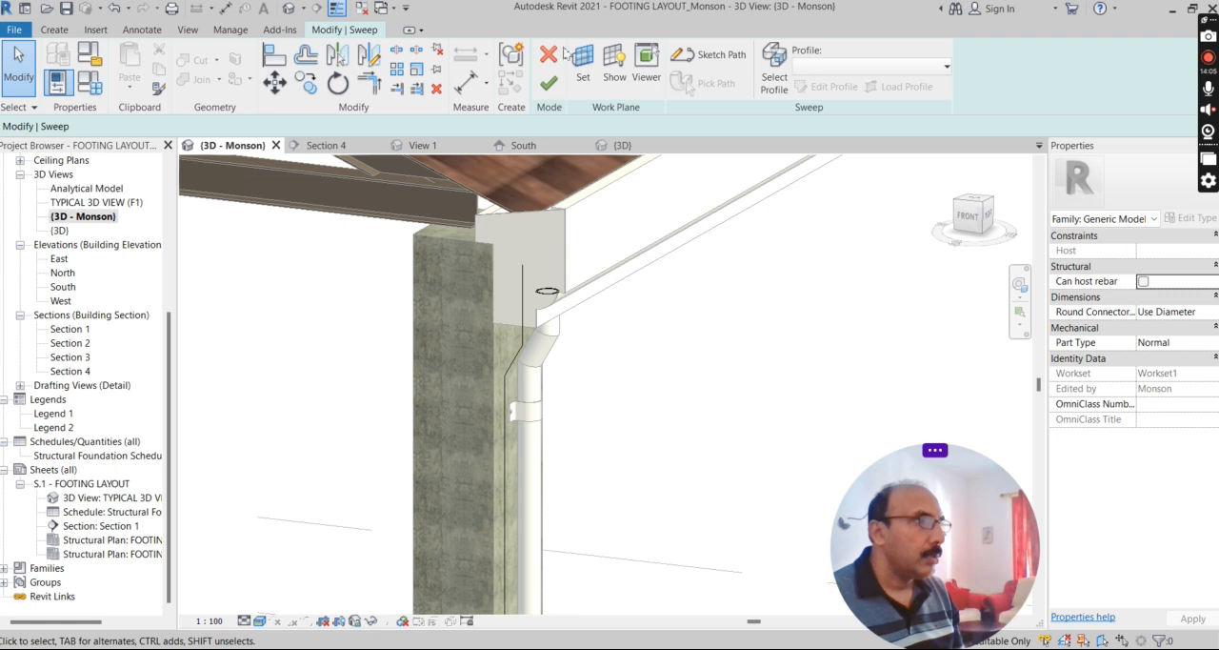
{"action": "left_click", "coordinate": [549, 84]}
{"action": "scroll", "coordinate": [591, 310], "scroll_direction": "down", "scroll_amount": 3}
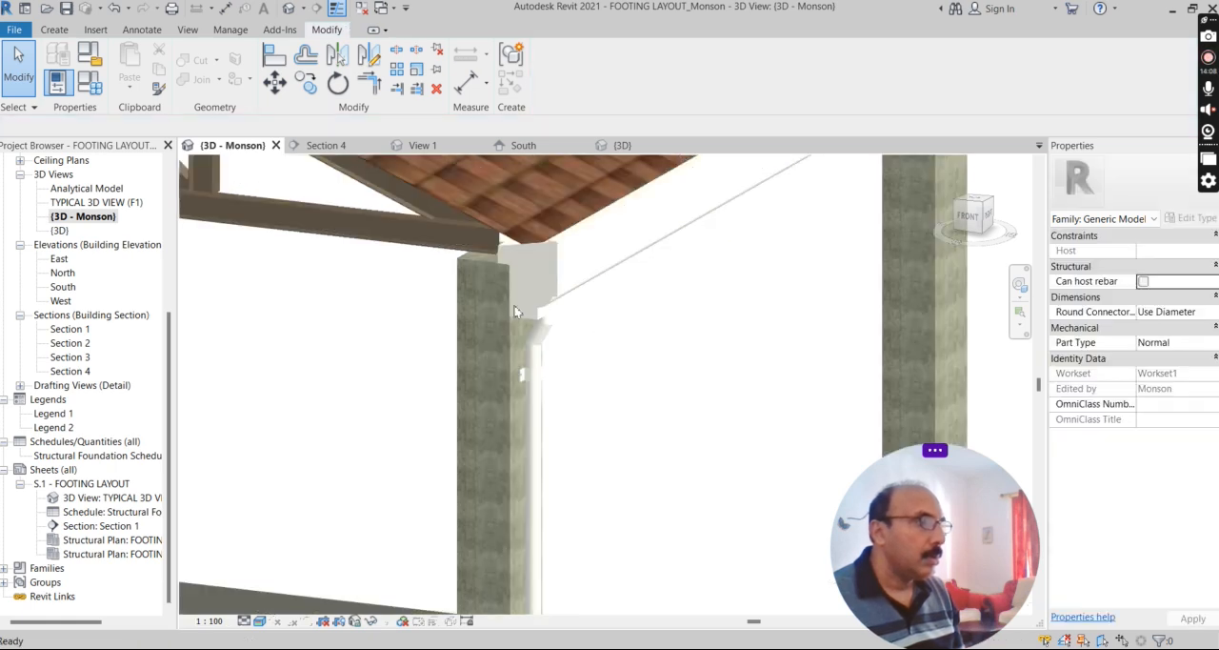
{"action": "scroll", "coordinate": [605, 303], "scroll_direction": "down", "scroll_amount": 3}
{"action": "scroll", "coordinate": [729, 329], "scroll_direction": "up", "scroll_amount": 2}
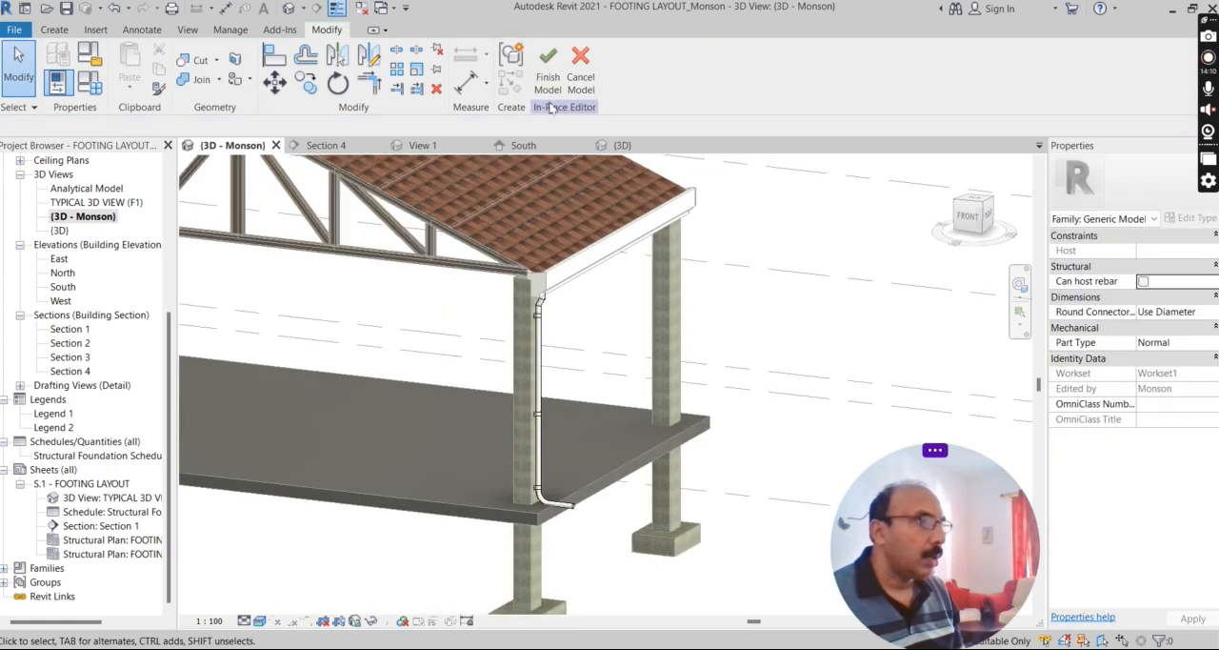
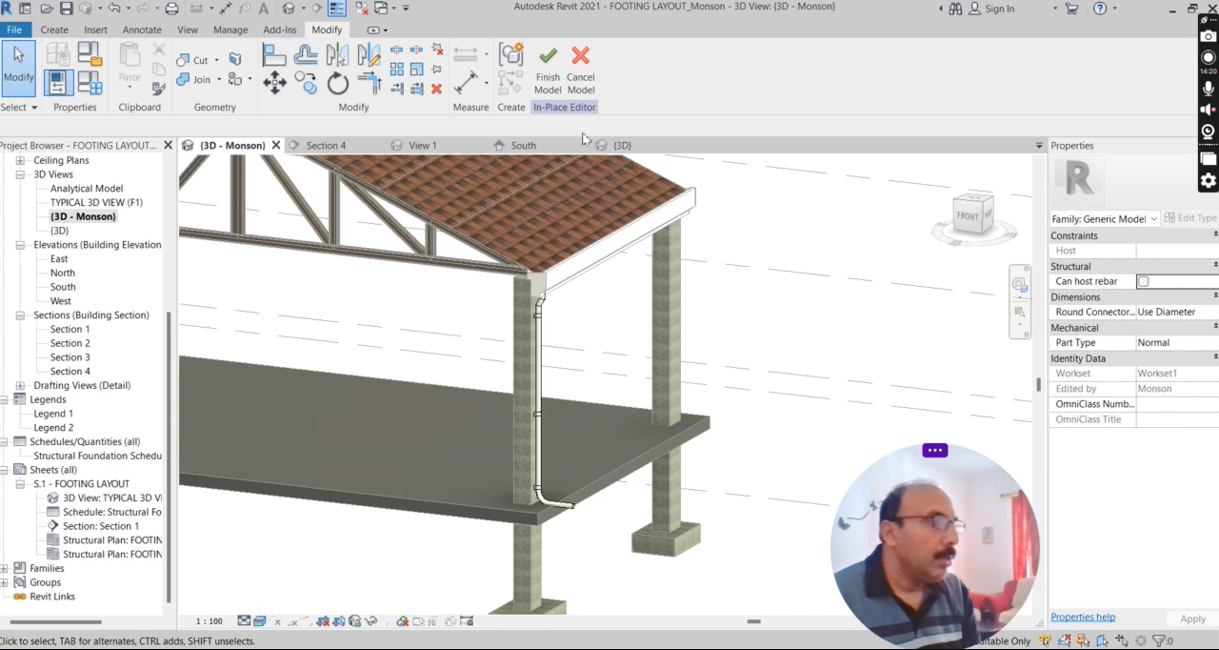
Finish the in-place downpipe model and bring the whole tiled roof with its gutter into view.
{"action": "left_click", "coordinate": [549, 63]}
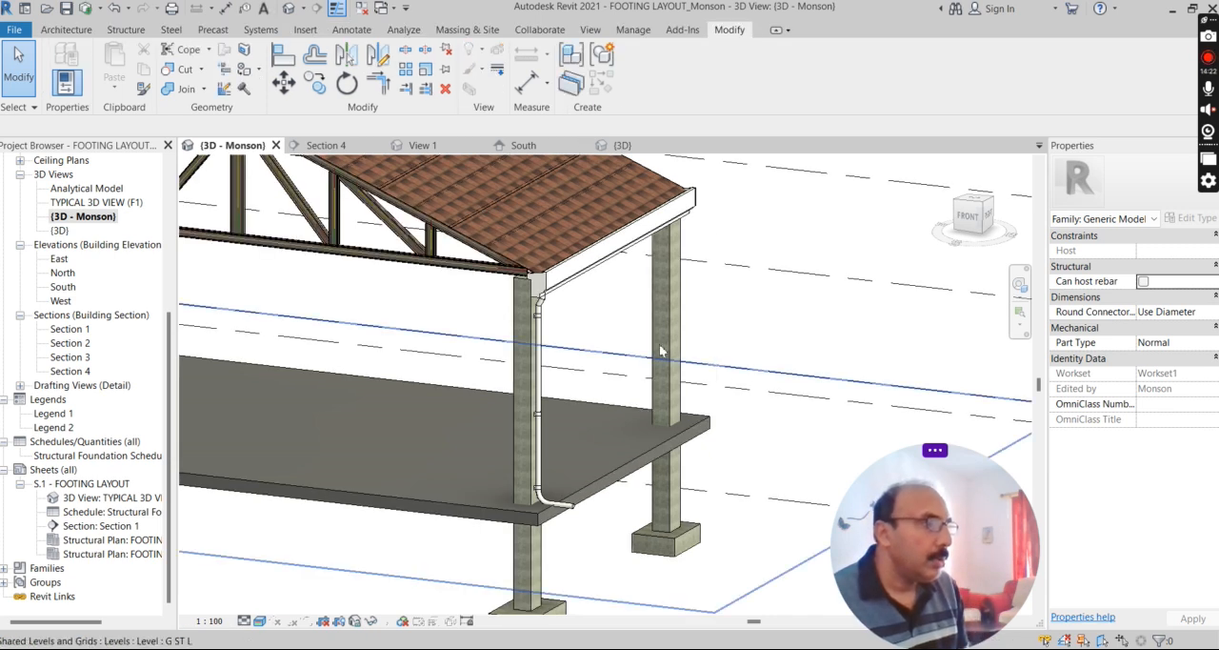
{"action": "scroll", "coordinate": [563, 289], "scroll_direction": "up", "scroll_amount": 3}
{"action": "scroll", "coordinate": [594, 365], "scroll_direction": "down", "scroll_amount": 2}
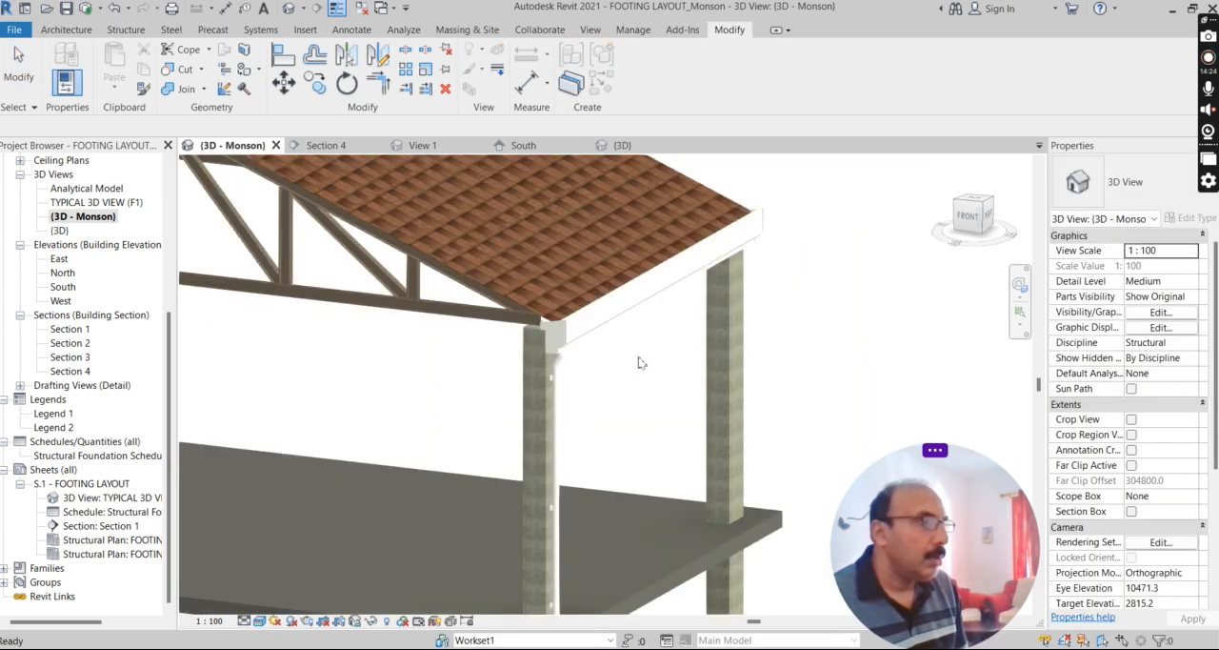
{"action": "scroll", "coordinate": [629, 373], "scroll_direction": "down", "scroll_amount": 4}
{"action": "middle_click_drag", "start_coordinate": [654, 381], "coordinate": [610, 447], "text": "shift"}
{"action": "scroll", "coordinate": [584, 420], "scroll_direction": "down", "scroll_amount": 4}
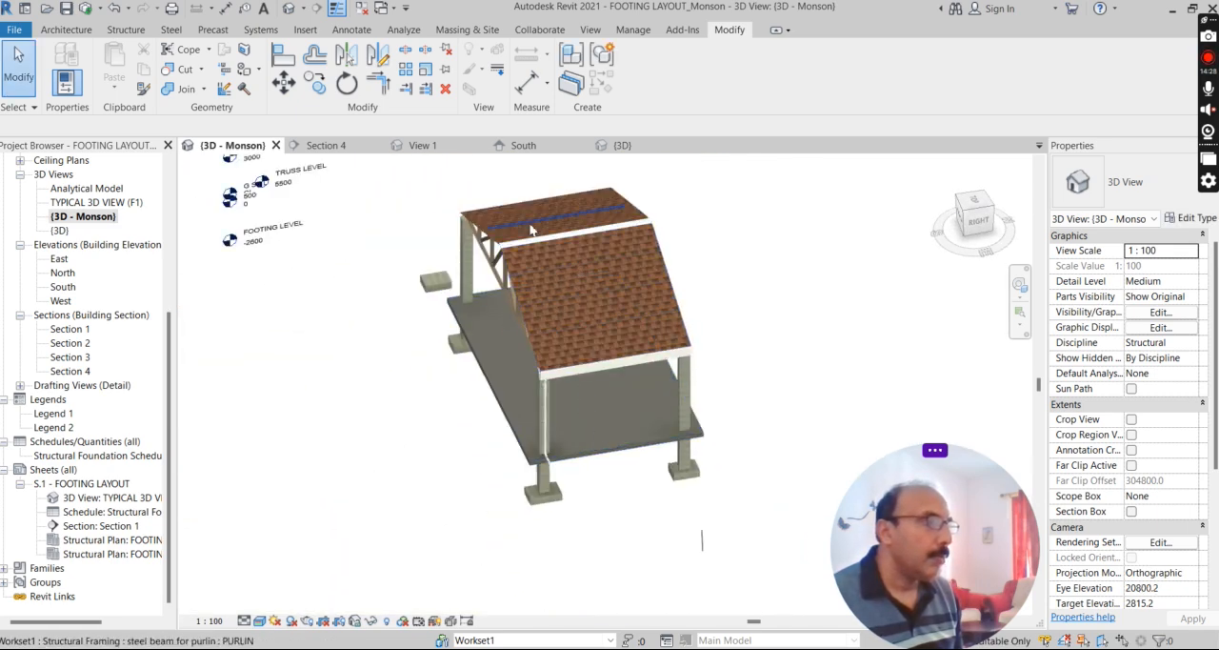
Examine the roof sheets, ridge cap, purlins and trusses in 3D from above and from below.
{"action": "scroll", "coordinate": [540, 315], "scroll_direction": "up", "scroll_amount": 5}
{"action": "scroll", "coordinate": [540, 321], "scroll_direction": "down", "scroll_amount": 4}
{"action": "middle_click_drag", "start_coordinate": [544, 414], "coordinate": [737, 467], "text": "shift"}
{"action": "scroll", "coordinate": [544, 332], "scroll_direction": "down", "scroll_amount": 4}
{"action": "middle_click_drag", "start_coordinate": [577, 490], "coordinate": [488, 414], "text": "shift"}
{"action": "scroll", "coordinate": [490, 400], "scroll_direction": "up", "scroll_amount": 5}
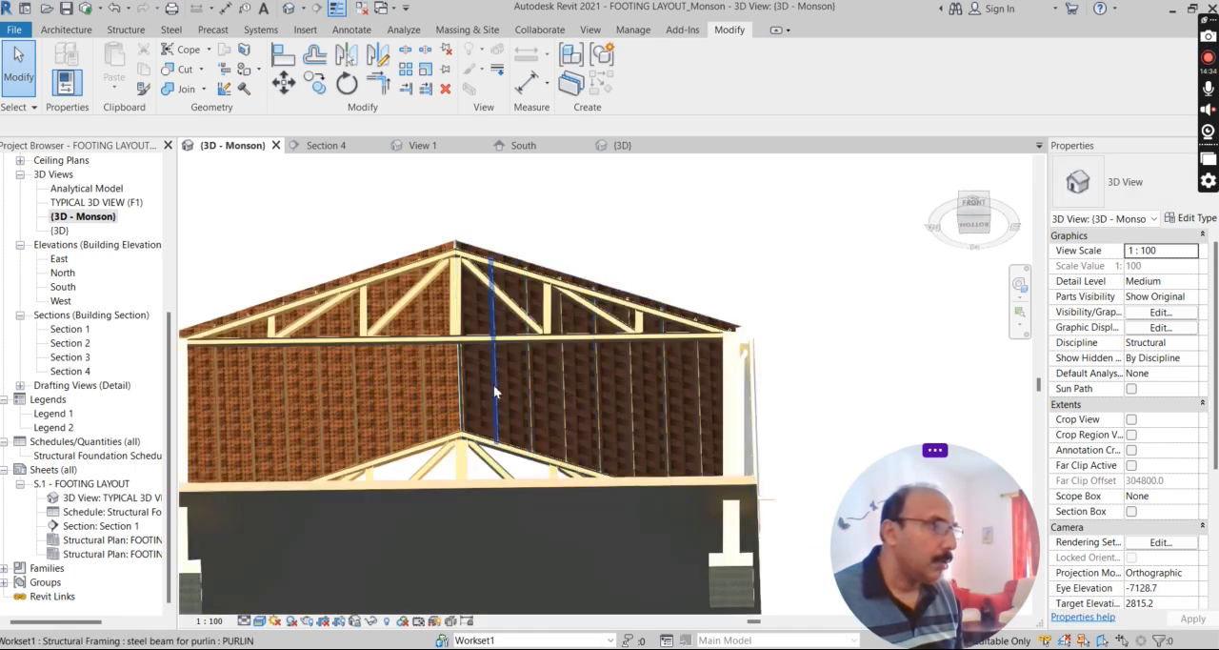
{"action": "scroll", "coordinate": [543, 394], "scroll_direction": "down", "scroll_amount": 4}
{"action": "middle_click_drag", "start_coordinate": [669, 307], "coordinate": [136, 393], "text": "shift"}
Open the Section 4 view and examine the truss members, purlins, cleats and existing tags.
{"action": "double_click", "coordinate": [69, 371]}
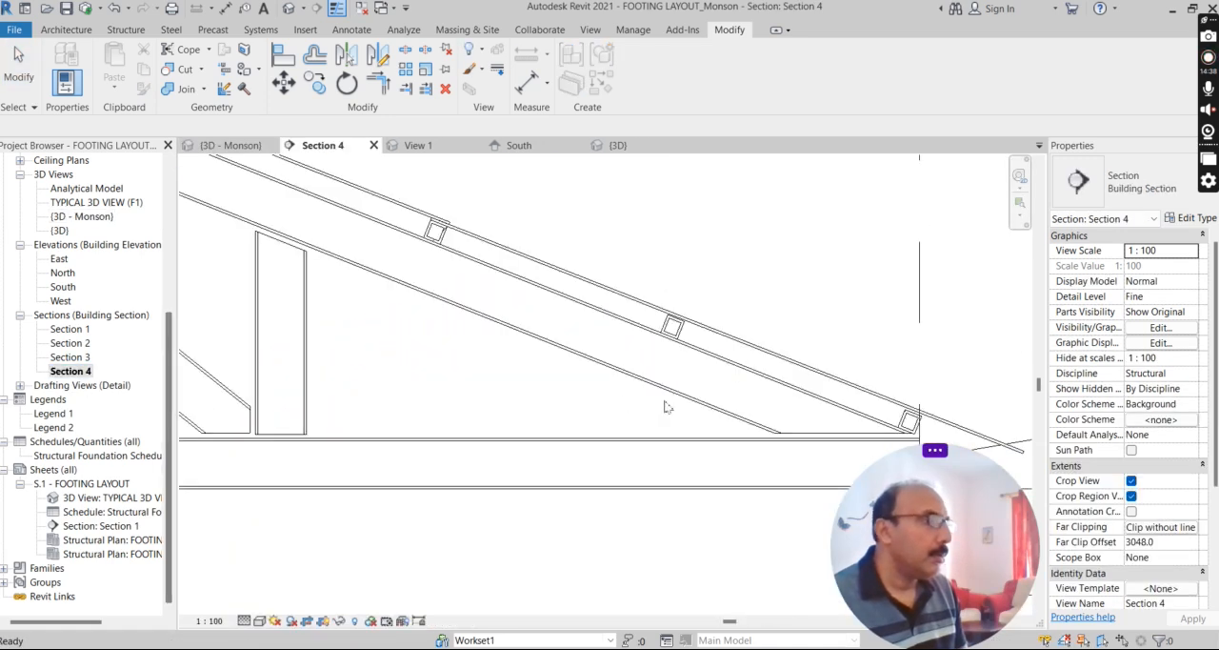
{"action": "scroll", "coordinate": [716, 431], "scroll_direction": "down", "scroll_amount": 5}
{"action": "scroll", "coordinate": [527, 317], "scroll_direction": "up", "scroll_amount": 5}
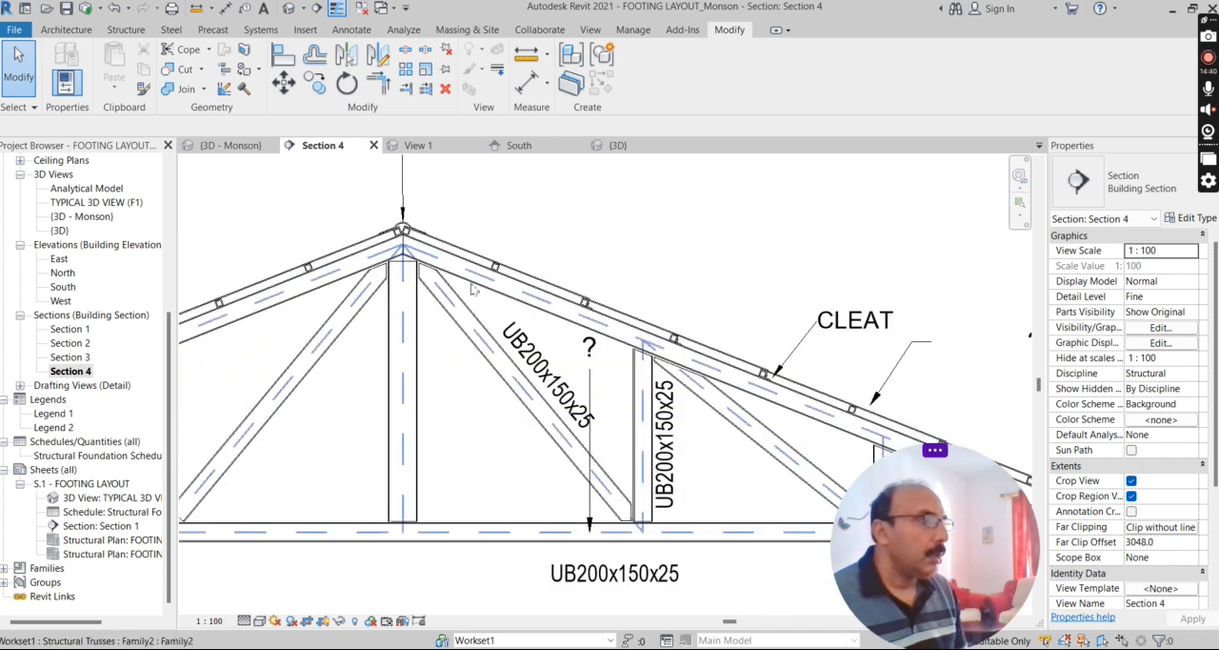
{"action": "scroll", "coordinate": [526, 317], "scroll_direction": "down", "scroll_amount": 4}
{"action": "scroll", "coordinate": [621, 425], "scroll_direction": "up", "scroll_amount": 1}
{"action": "scroll", "coordinate": [621, 425], "scroll_direction": "down", "scroll_amount": 2}
{"action": "scroll", "coordinate": [365, 419], "scroll_direction": "up", "scroll_amount": 1}
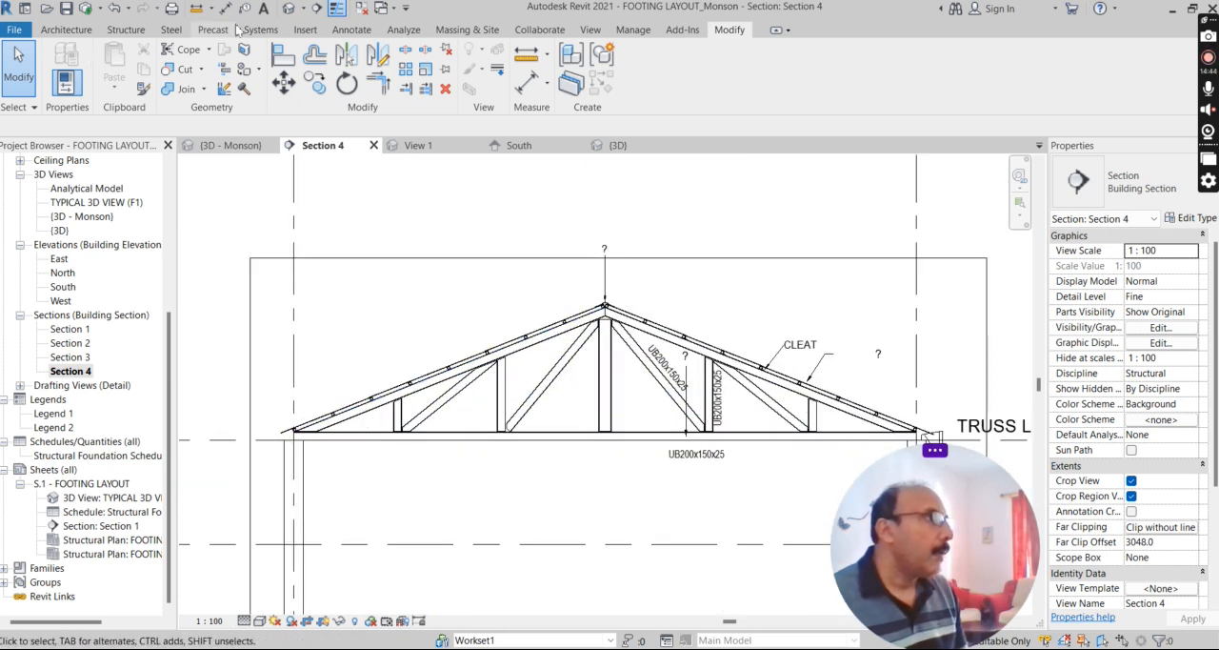
Place a chained aligned dimension below the truss from one column centre through every vertical member to the other column.
{"action": "left_click", "coordinate": [351, 30]}
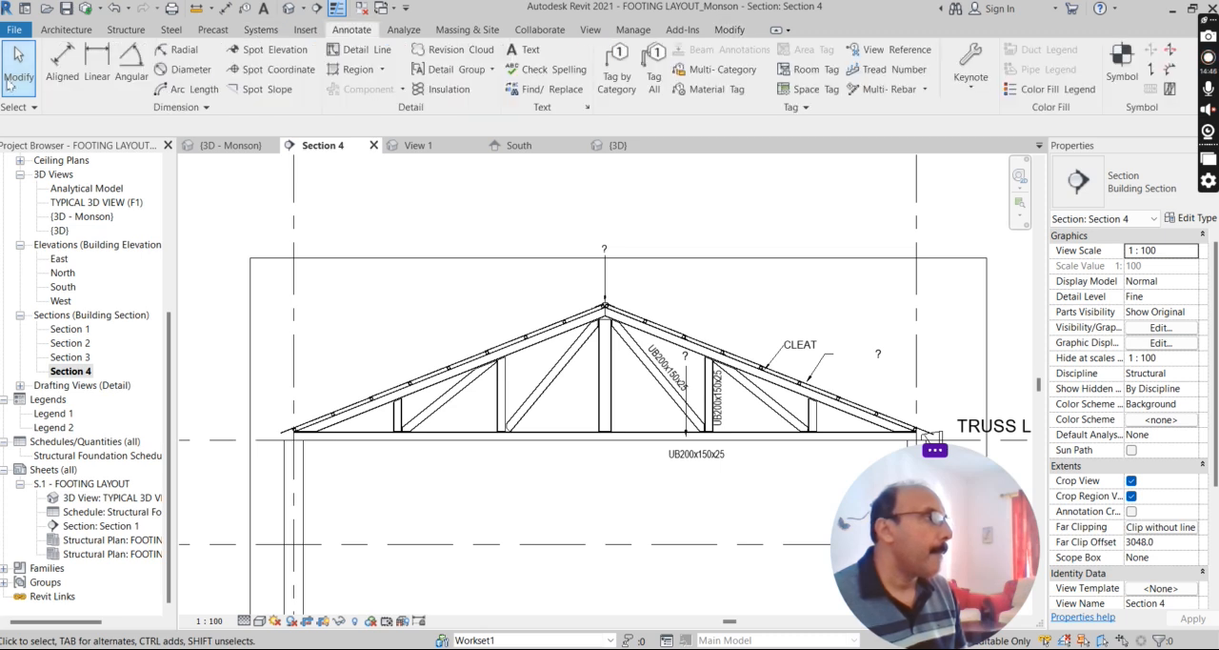
{"action": "left_click", "coordinate": [64, 60]}
{"action": "scroll", "coordinate": [343, 464], "scroll_direction": "up", "scroll_amount": 2}
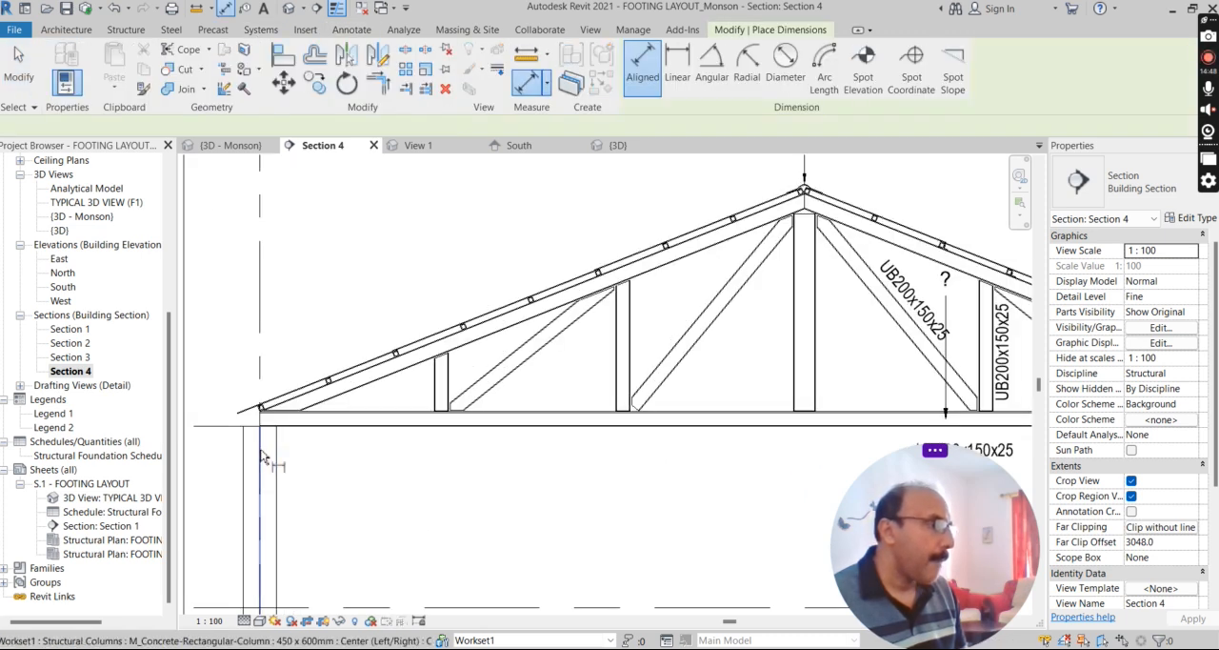
{"action": "left_click", "coordinate": [443, 395]}
{"action": "left_click", "coordinate": [622, 392]}
{"action": "left_click", "coordinate": [804, 374]}
{"action": "scroll", "coordinate": [443, 340], "scroll_direction": "down", "scroll_amount": 5}
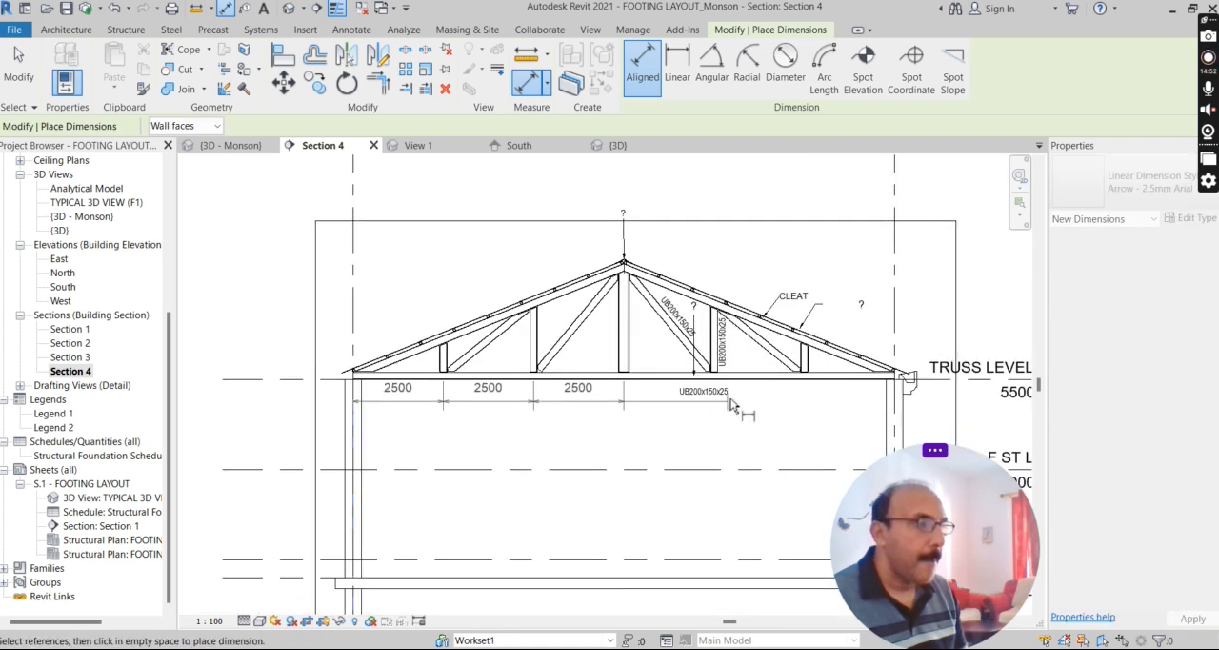
{"action": "scroll", "coordinate": [708, 395], "scroll_direction": "up", "scroll_amount": 3}
{"action": "left_click", "coordinate": [716, 351]}
{"action": "left_click", "coordinate": [857, 353]}
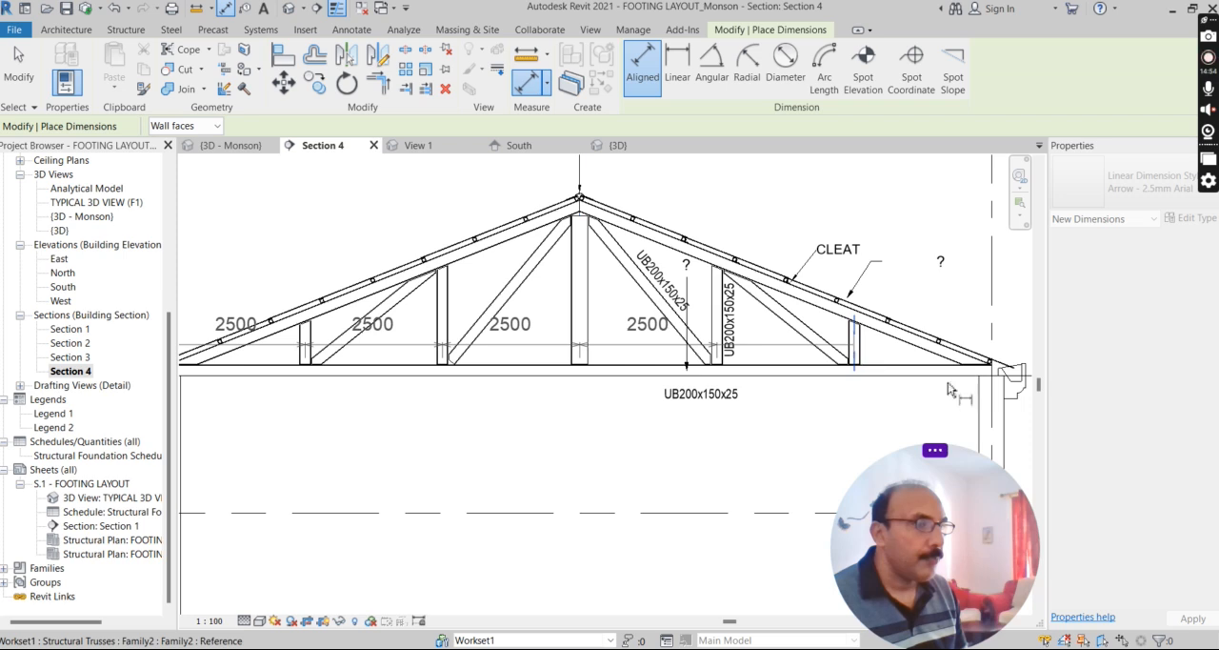
{"action": "left_click", "coordinate": [983, 388]}
{"action": "left_click", "coordinate": [293, 447]}
Dimension the truss's overall span between the two column centres, below the panel dimension string.
{"action": "scroll", "coordinate": [292, 450], "scroll_direction": "down", "scroll_amount": 2}
{"action": "left_click", "coordinate": [301, 448]}
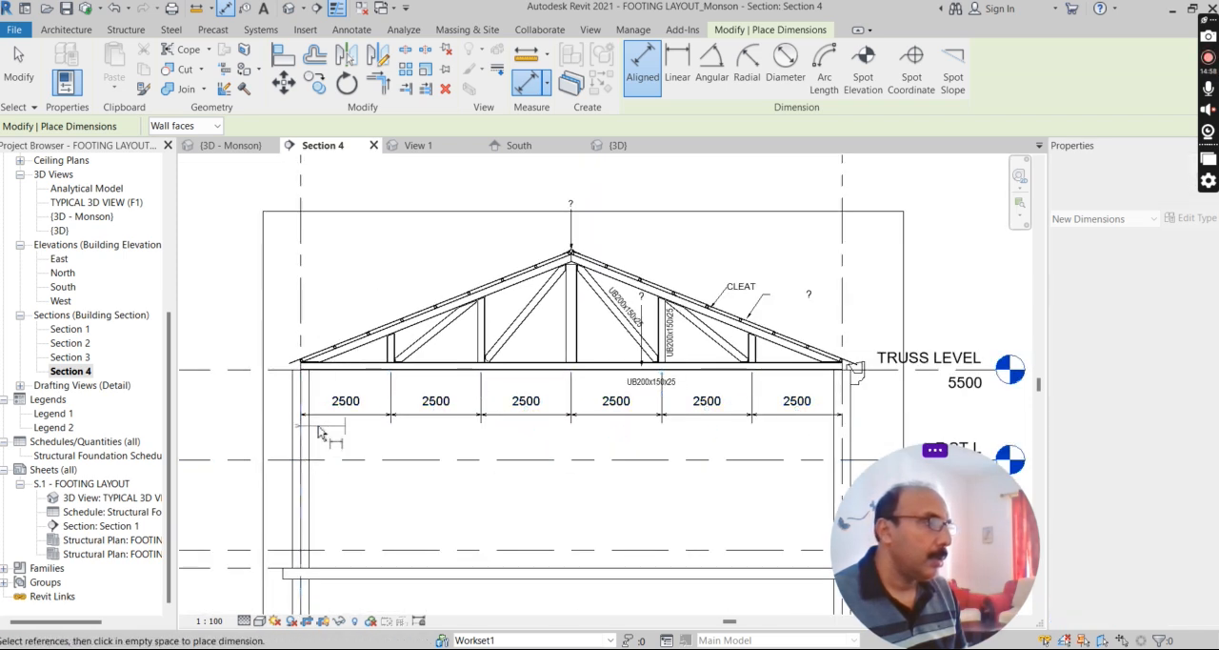
{"action": "scroll", "coordinate": [320, 436], "scroll_direction": "down", "scroll_amount": 1}
{"action": "left_click", "coordinate": [562, 440]}
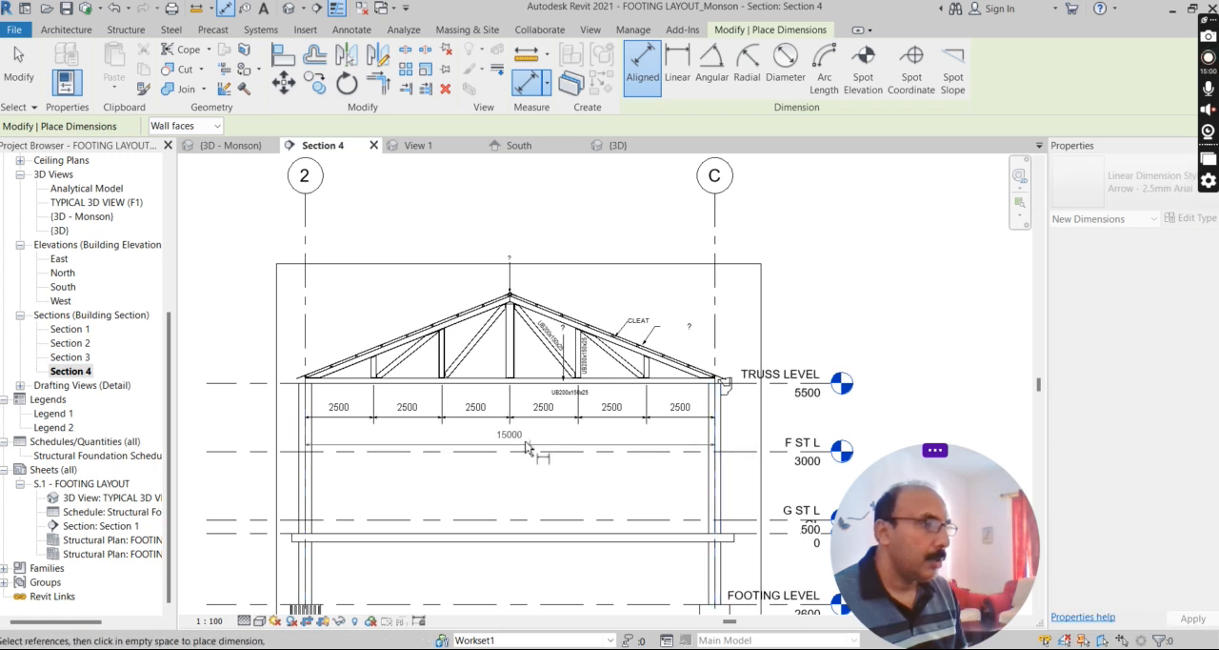
Add a vertical aligned dimension of the truss rise from the bottom chord to the apex of the top chords.
{"action": "scroll", "coordinate": [507, 407], "scroll_direction": "up", "scroll_amount": 3}
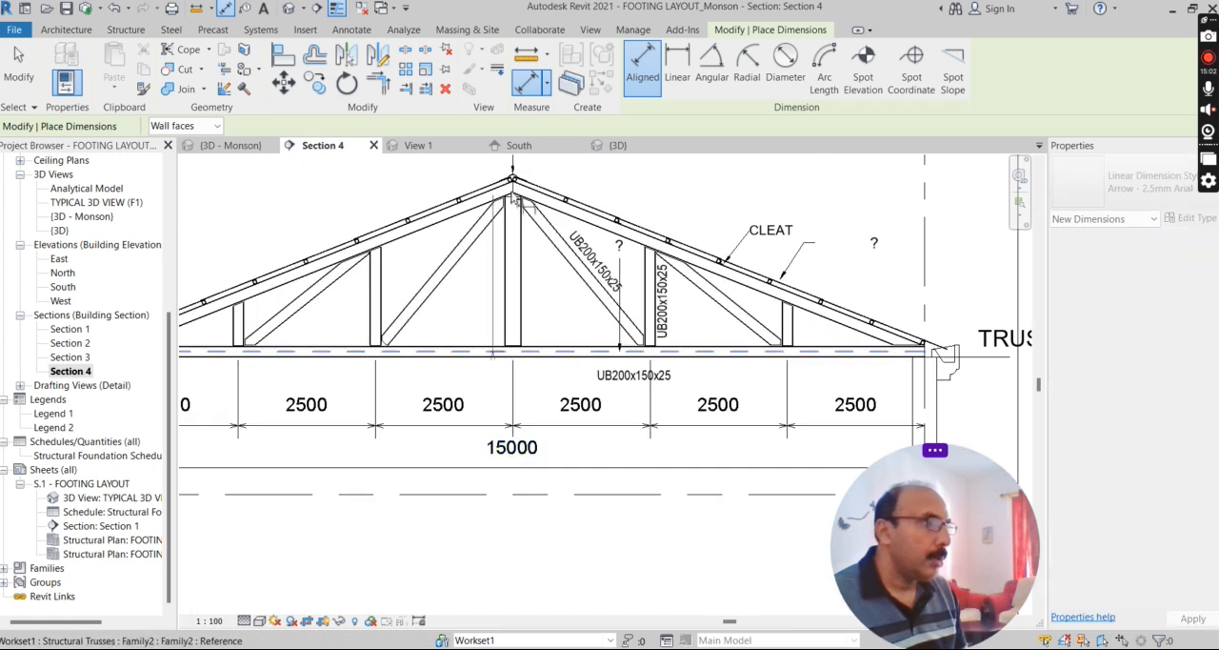
{"action": "scroll", "coordinate": [514, 185], "scroll_direction": "up", "scroll_amount": 1}
{"action": "scroll", "coordinate": [515, 183], "scroll_direction": "up", "scroll_amount": 2}
{"action": "scroll", "coordinate": [516, 186], "scroll_direction": "up", "scroll_amount": 2}
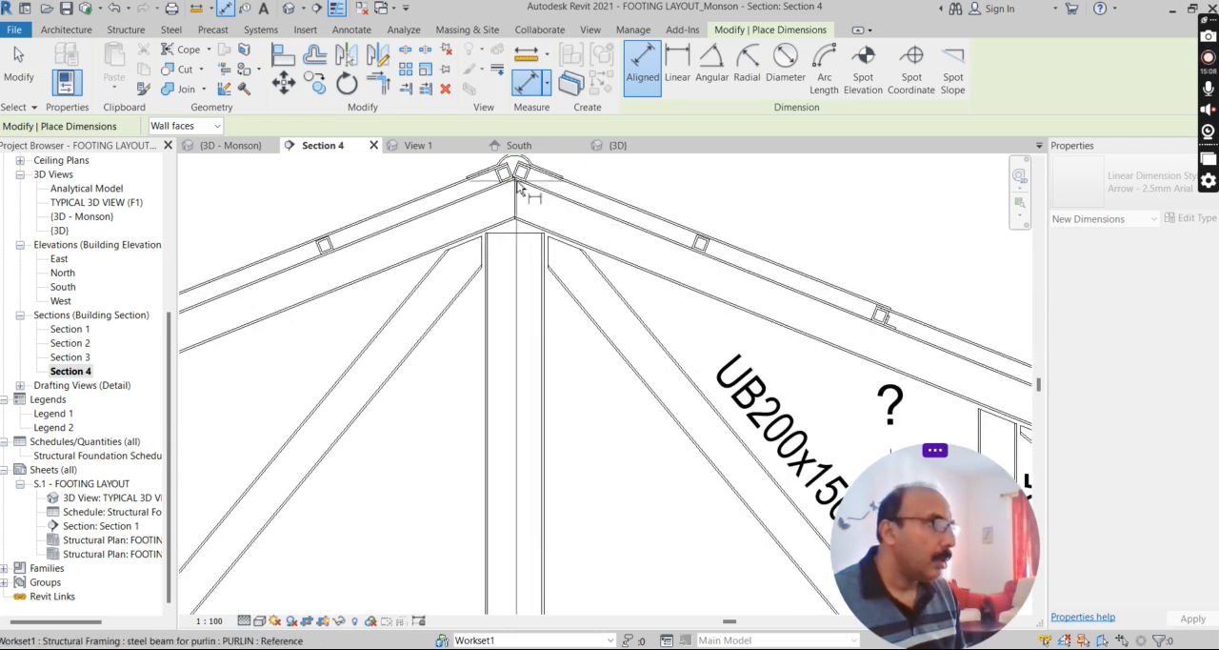
{"action": "scroll", "coordinate": [518, 188], "scroll_direction": "up", "scroll_amount": 2}
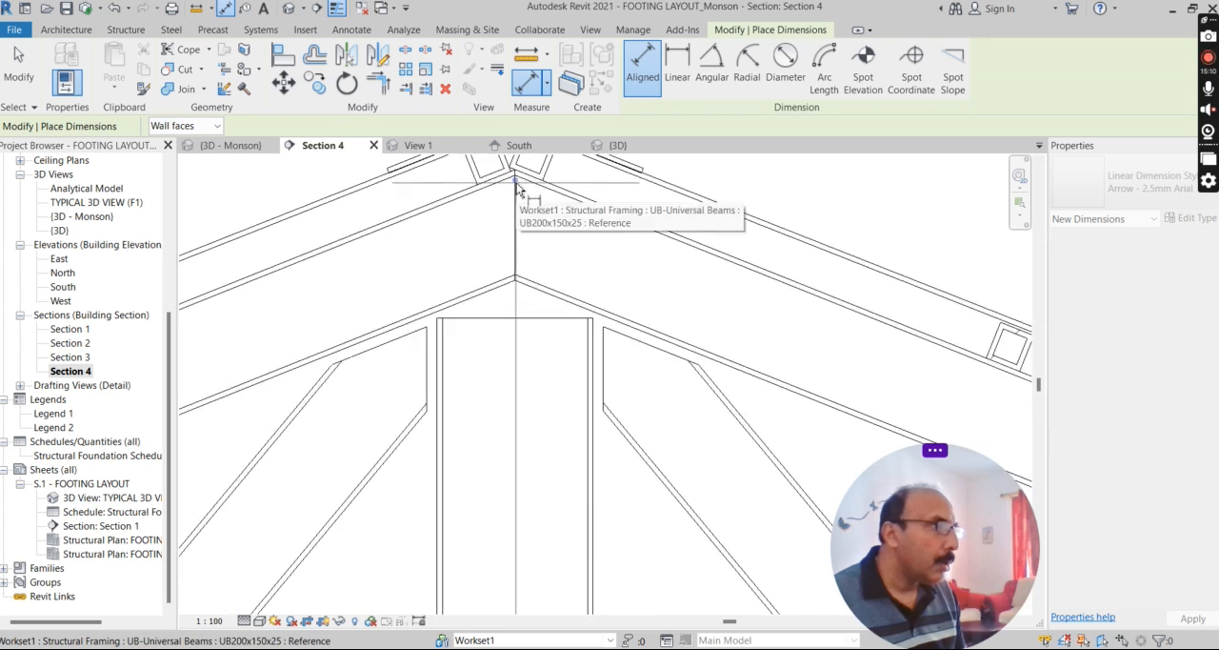
{"action": "scroll", "coordinate": [600, 264], "scroll_direction": "down", "scroll_amount": 5}
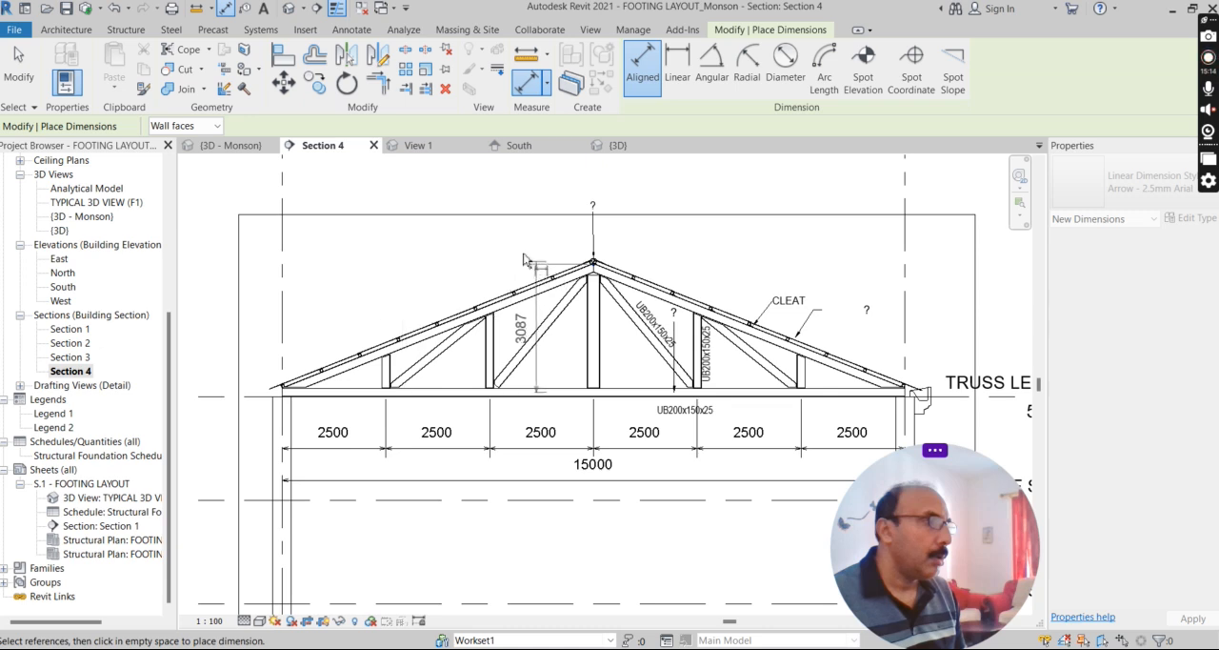
{"action": "scroll", "coordinate": [568, 263], "scroll_direction": "up", "scroll_amount": 4}
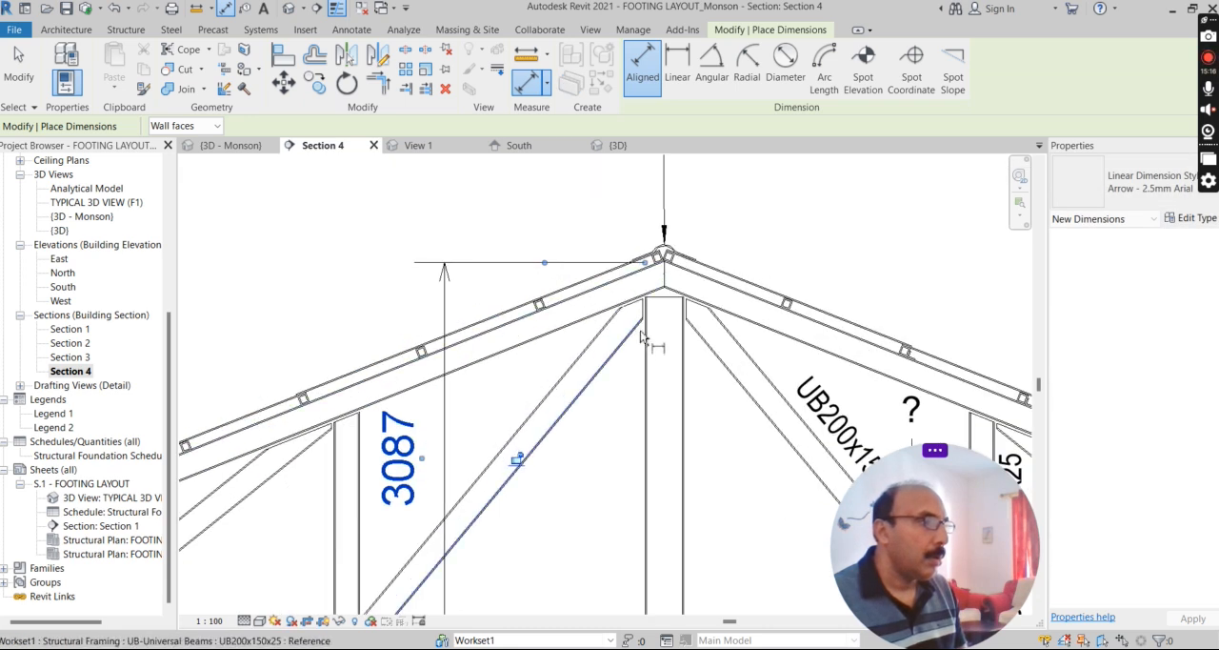
{"action": "key", "text": "Escape"}
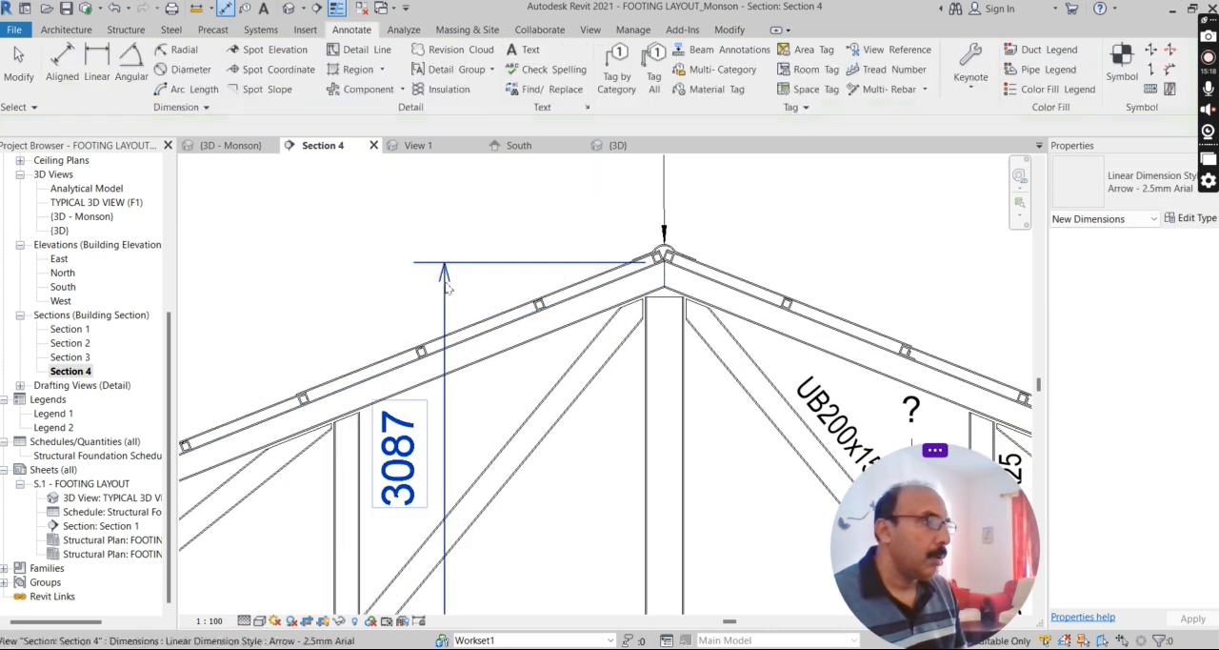
Move the upper witness line of the truss rise dimension to the truss reference point at the apex.
{"action": "left_click", "coordinate": [503, 263]}
{"action": "left_click_drag", "start_coordinate": [545, 263], "coordinate": [664, 276]}
{"action": "scroll", "coordinate": [395, 314], "scroll_direction": "down", "scroll_amount": 4}
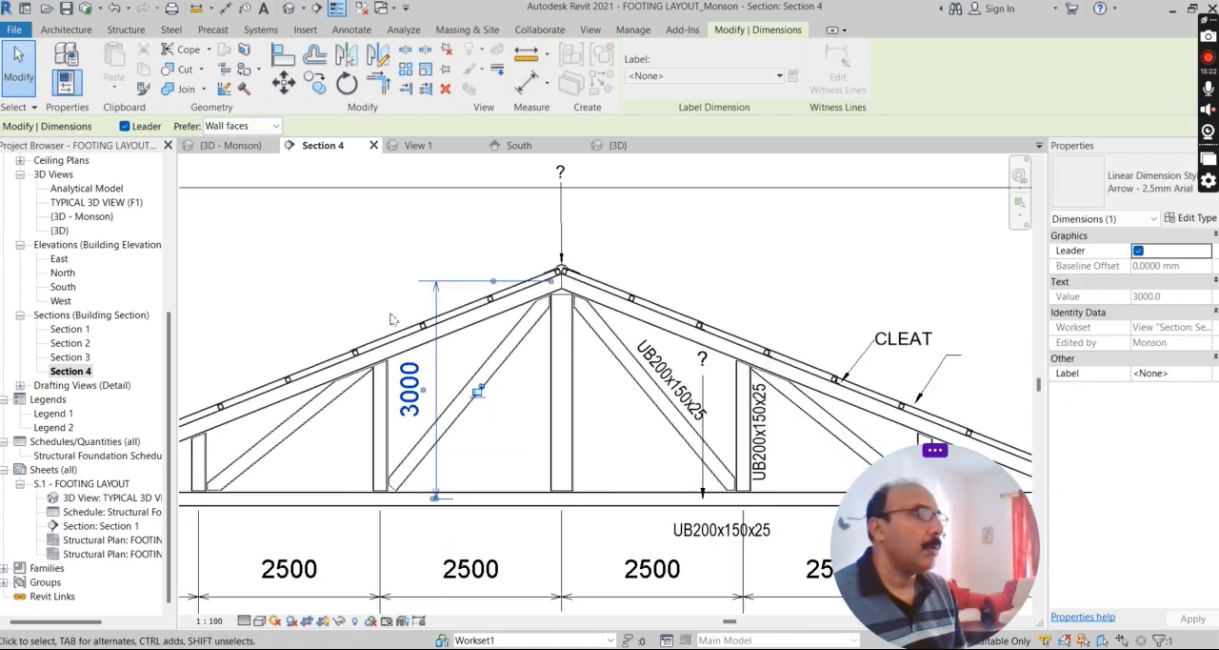
{"action": "key", "text": "Escape"}
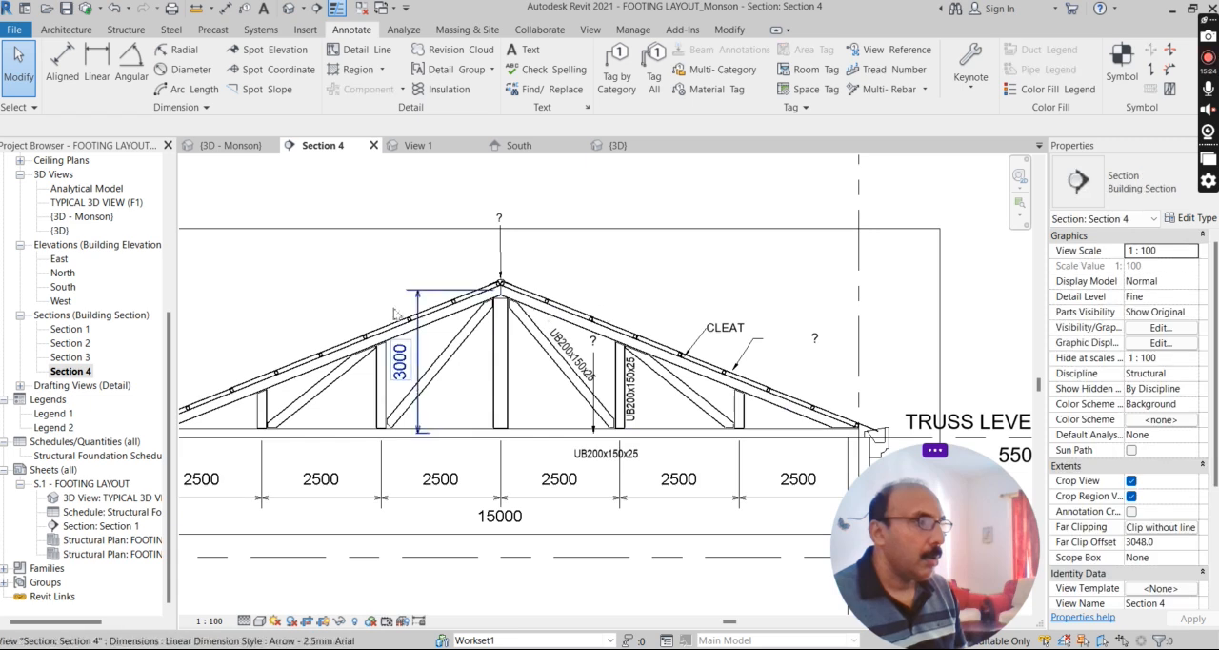
Tag the central vertical member of the truss with its section size and place the tag close beside the member.
{"action": "scroll", "coordinate": [514, 369], "scroll_direction": "up", "scroll_amount": 2}
{"action": "scroll", "coordinate": [459, 383], "scroll_direction": "up", "scroll_amount": 3}
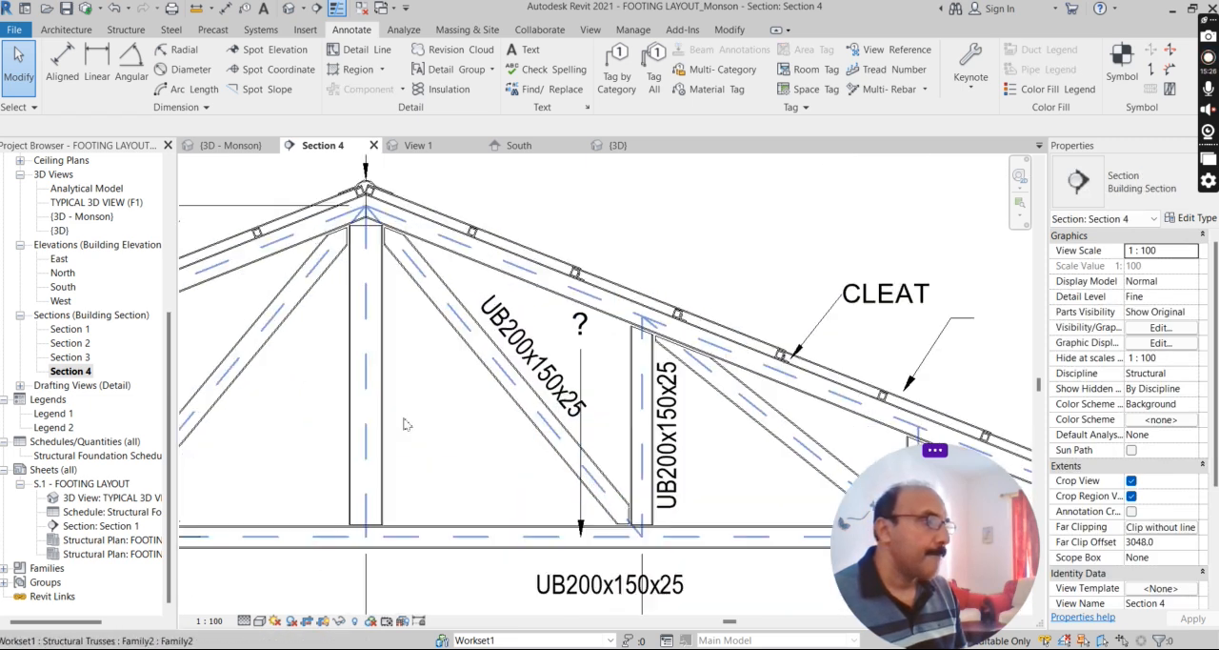
{"action": "key", "text": "g"}
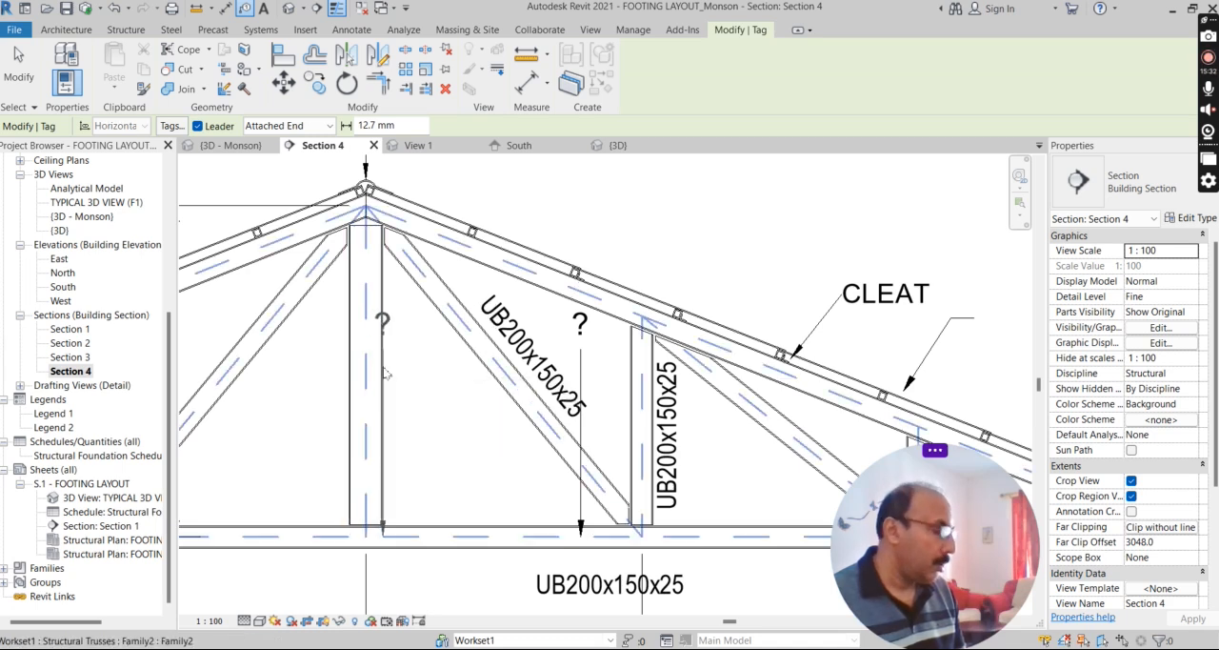
{"action": "left_click", "coordinate": [384, 371]}
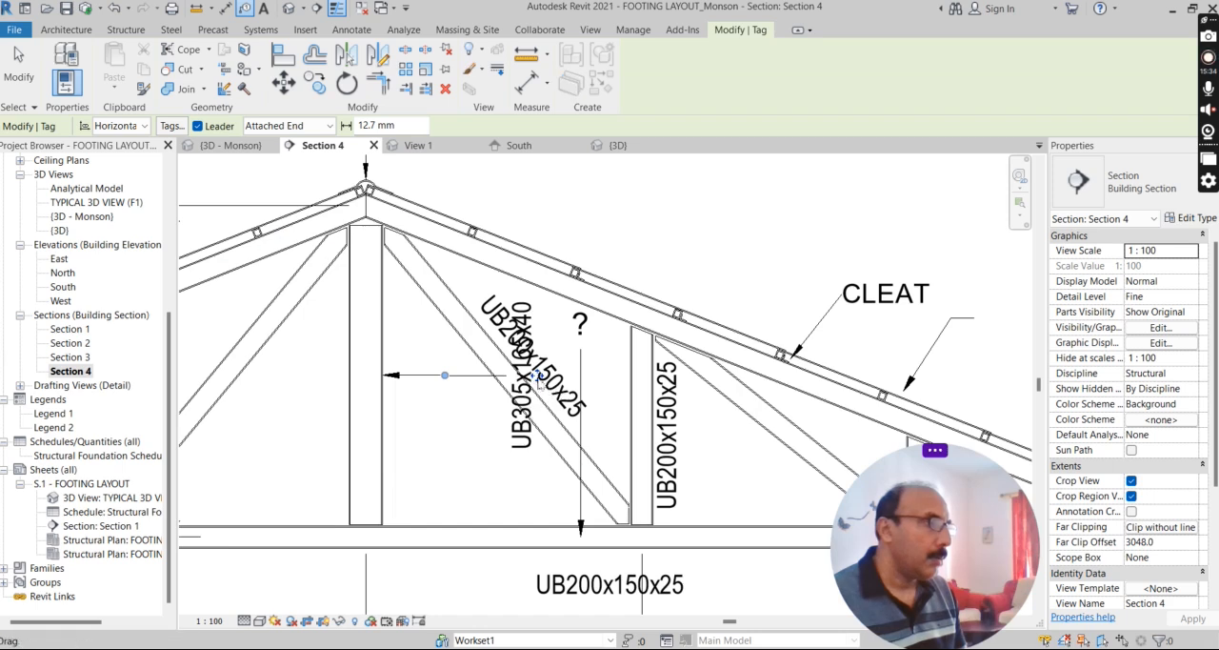
{"action": "left_click_drag", "start_coordinate": [362, 412], "coordinate": [337, 415]}
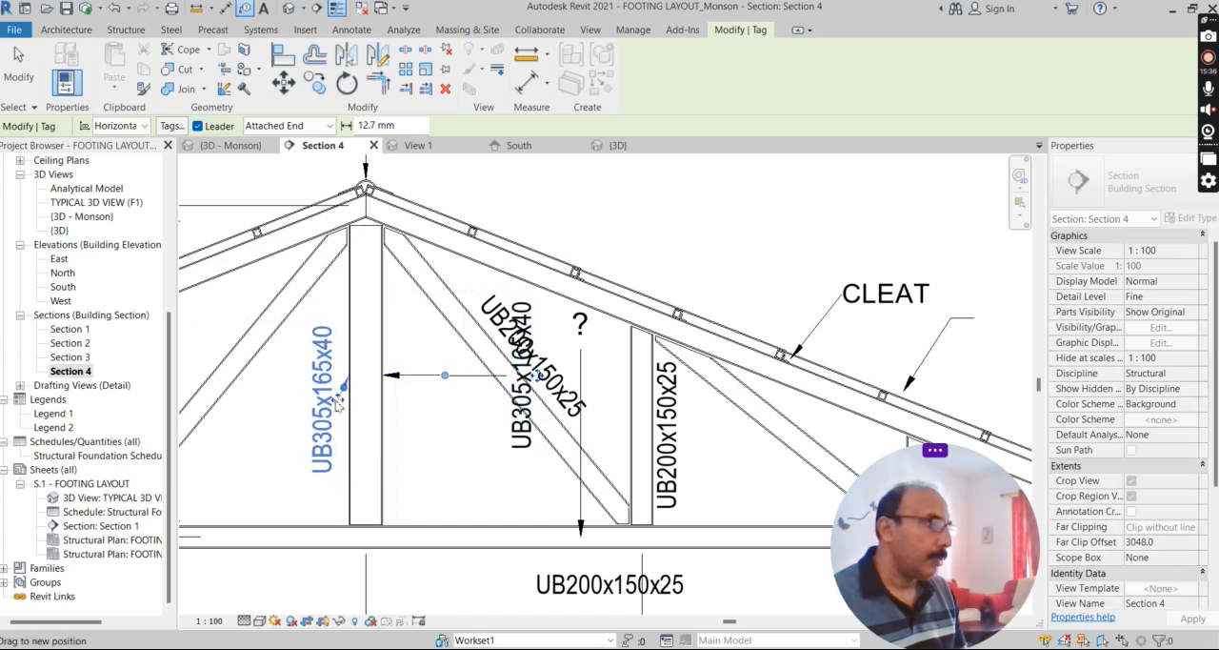
Turn off the tag leader and tag the ridge cap at the truss apex.
{"action": "left_click", "coordinate": [206, 127]}
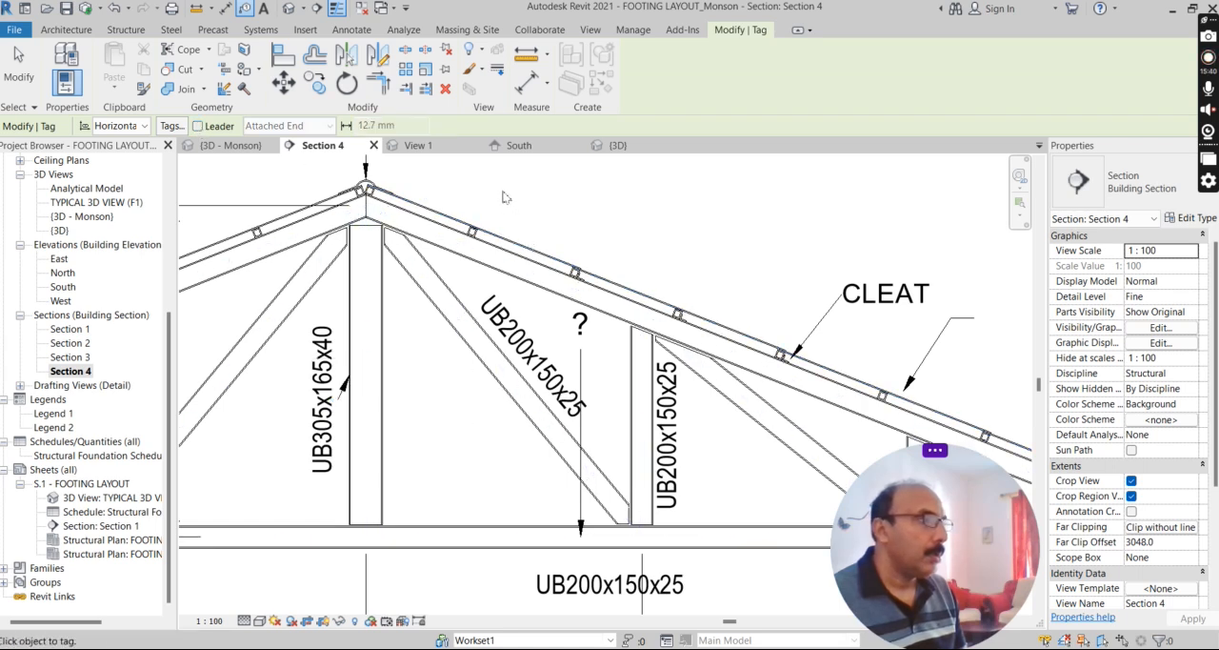
{"action": "scroll", "coordinate": [505, 197], "scroll_direction": "up", "scroll_amount": 3}
{"action": "scroll", "coordinate": [396, 307], "scroll_direction": "down", "scroll_amount": 3}
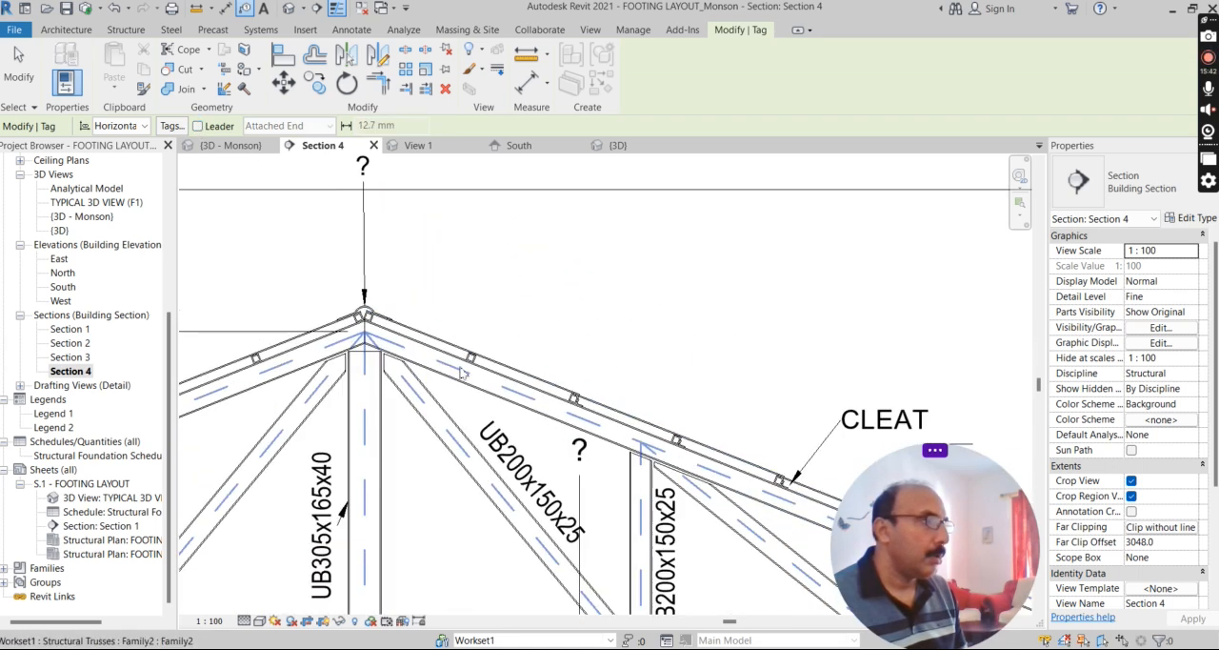
{"action": "scroll", "coordinate": [373, 334], "scroll_direction": "up", "scroll_amount": 3}
{"action": "scroll", "coordinate": [377, 340], "scroll_direction": "up", "scroll_amount": 2}
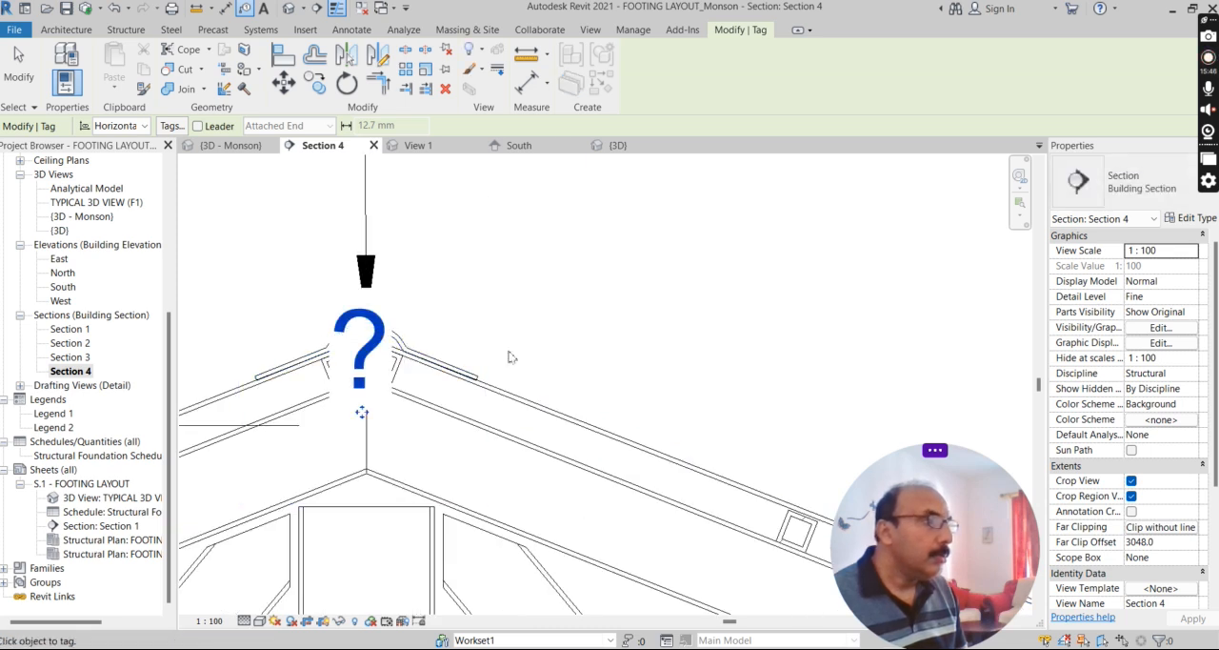
{"action": "scroll", "coordinate": [431, 366], "scroll_direction": "up", "scroll_amount": 1}
{"action": "scroll", "coordinate": [428, 362], "scroll_direction": "up", "scroll_amount": 2}
{"action": "key", "text": "Escape"}
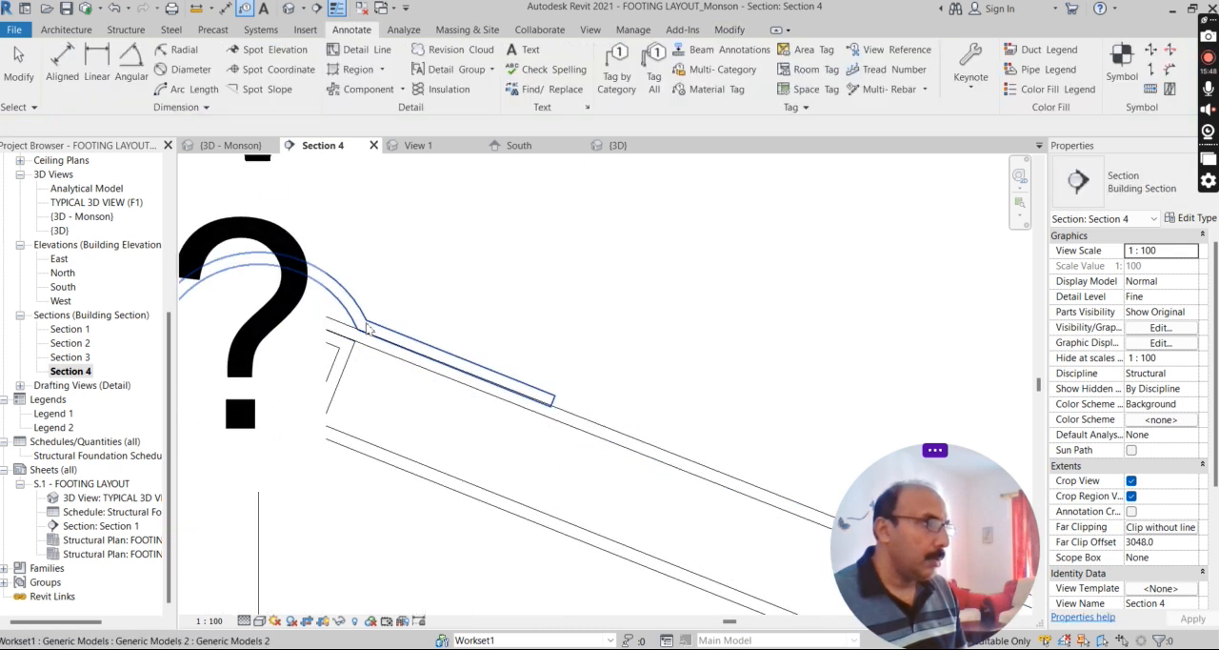
Set the Mark of the ridge cap generic model to AC SHEET.
{"action": "left_click", "coordinate": [367, 328]}
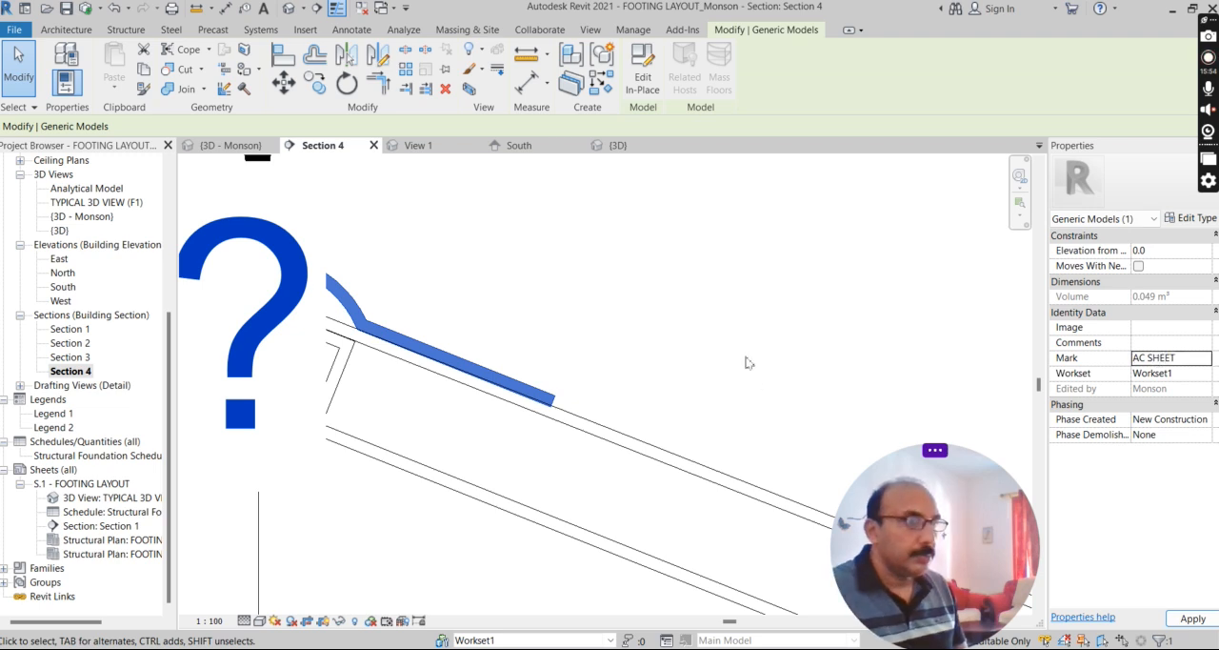
{"action": "scroll", "coordinate": [747, 362], "scroll_direction": "down", "scroll_amount": 5}
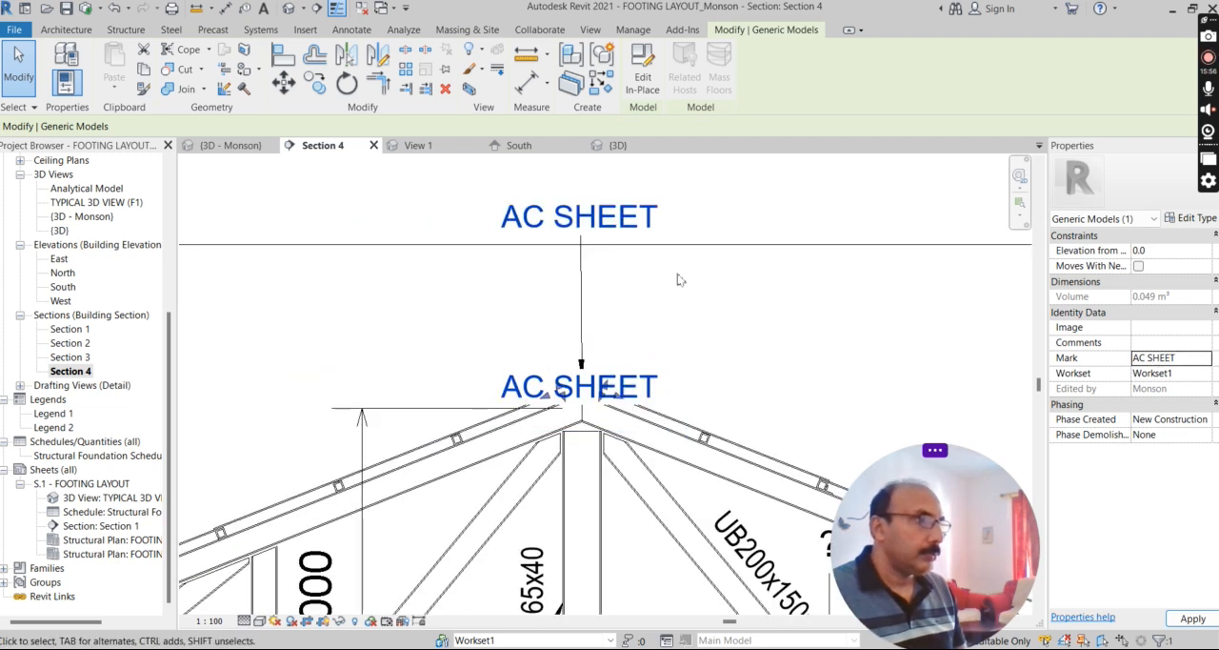
{"action": "left_click", "coordinate": [655, 317]}
Delete the duplicate AC SHEET tag without a leader that lies over the ridge cap.
{"action": "left_click", "coordinate": [653, 385]}
{"action": "key", "text": "Delete"}
{"action": "key", "text": "Escape"}
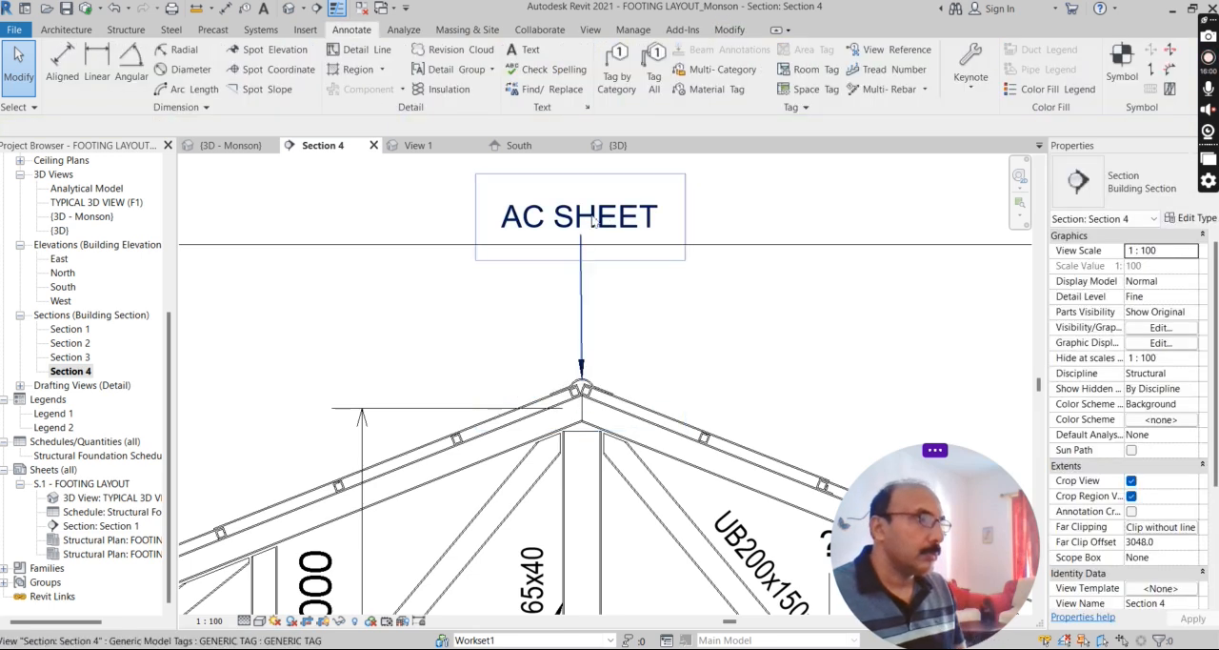
Move the remaining AC SHEET tag off the ridge centreline to the right, above the roof slope.
{"action": "left_click", "coordinate": [580, 238]}
{"action": "left_click_drag", "start_coordinate": [581, 239], "coordinate": [691, 318]}
{"action": "scroll", "coordinate": [692, 318], "scroll_direction": "up", "scroll_amount": 2}
{"action": "scroll", "coordinate": [635, 422], "scroll_direction": "up", "scroll_amount": 2}
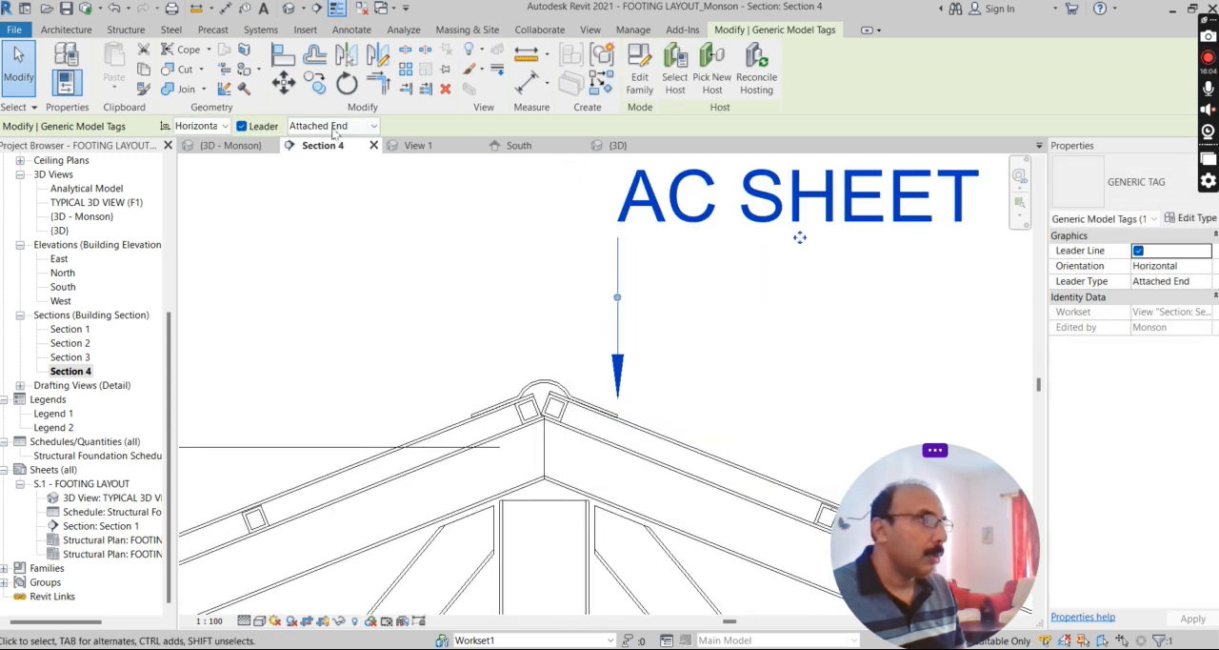
Set the AC SHEET tag's leader to Free End, place its arrowhead on the ridge cap and bend the leader beside the text.
{"action": "left_click", "coordinate": [378, 130]}
{"action": "left_click", "coordinate": [320, 157]}
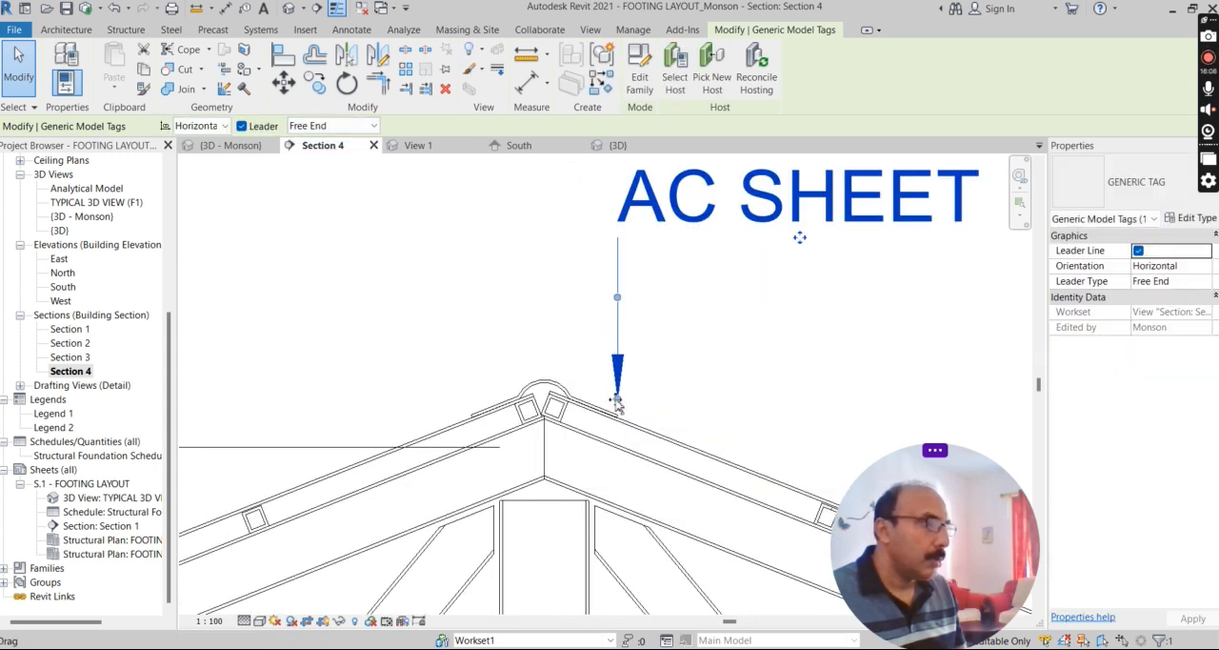
{"action": "left_click_drag", "start_coordinate": [557, 378], "coordinate": [551, 377]}
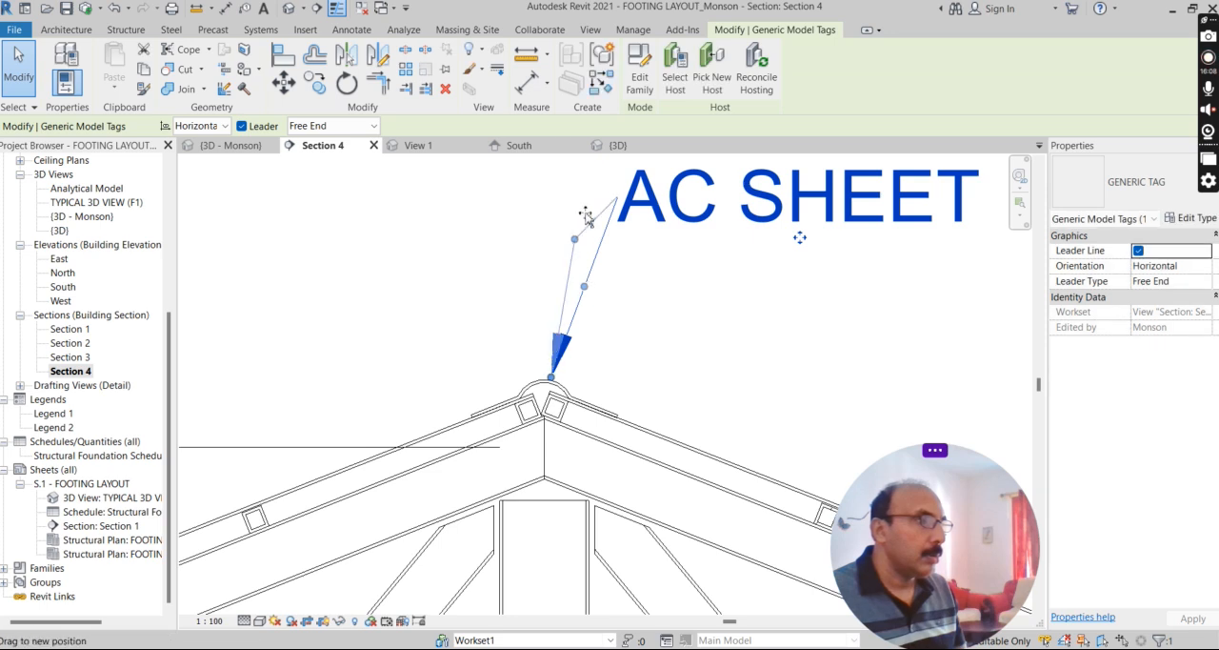
{"action": "left_click_drag", "start_coordinate": [587, 217], "coordinate": [575, 202]}
{"action": "scroll", "coordinate": [476, 306], "scroll_direction": "down", "scroll_amount": 4}
{"action": "scroll", "coordinate": [706, 407], "scroll_direction": "up", "scroll_amount": 2}
{"action": "left_click", "coordinate": [758, 408]}
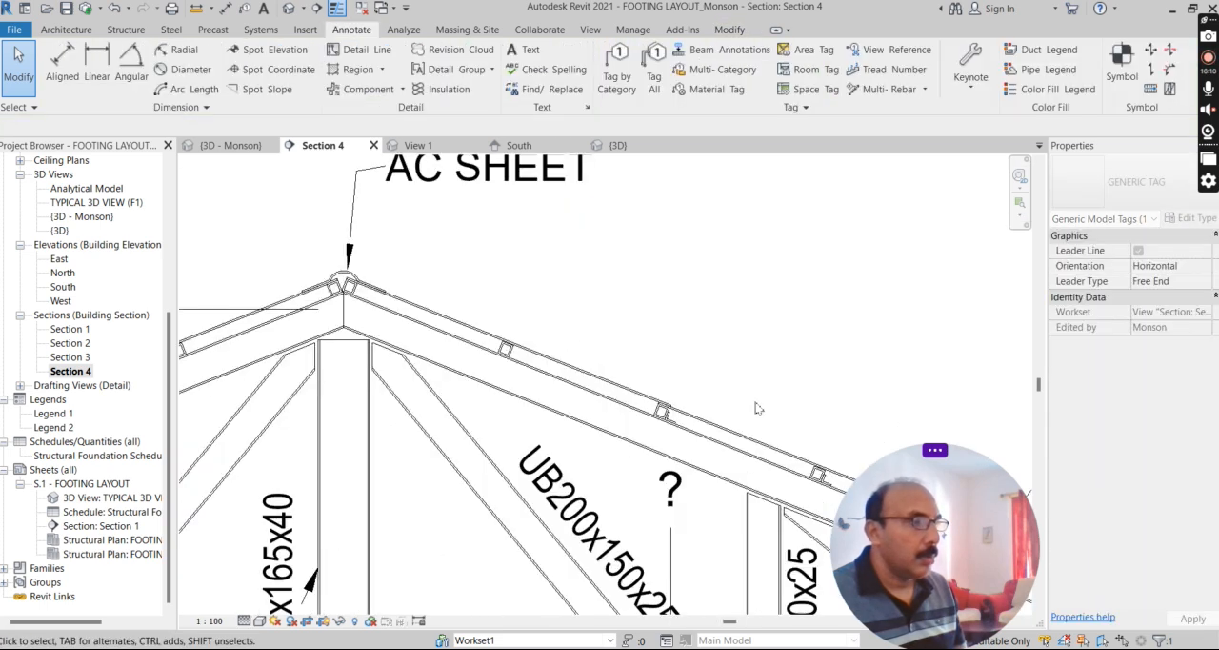
Tag the second purlin from the ridge on the right roof slope by category, without a leader.
{"action": "scroll", "coordinate": [539, 367], "scroll_direction": "down", "scroll_amount": 2}
{"action": "scroll", "coordinate": [553, 381], "scroll_direction": "up", "scroll_amount": 4}
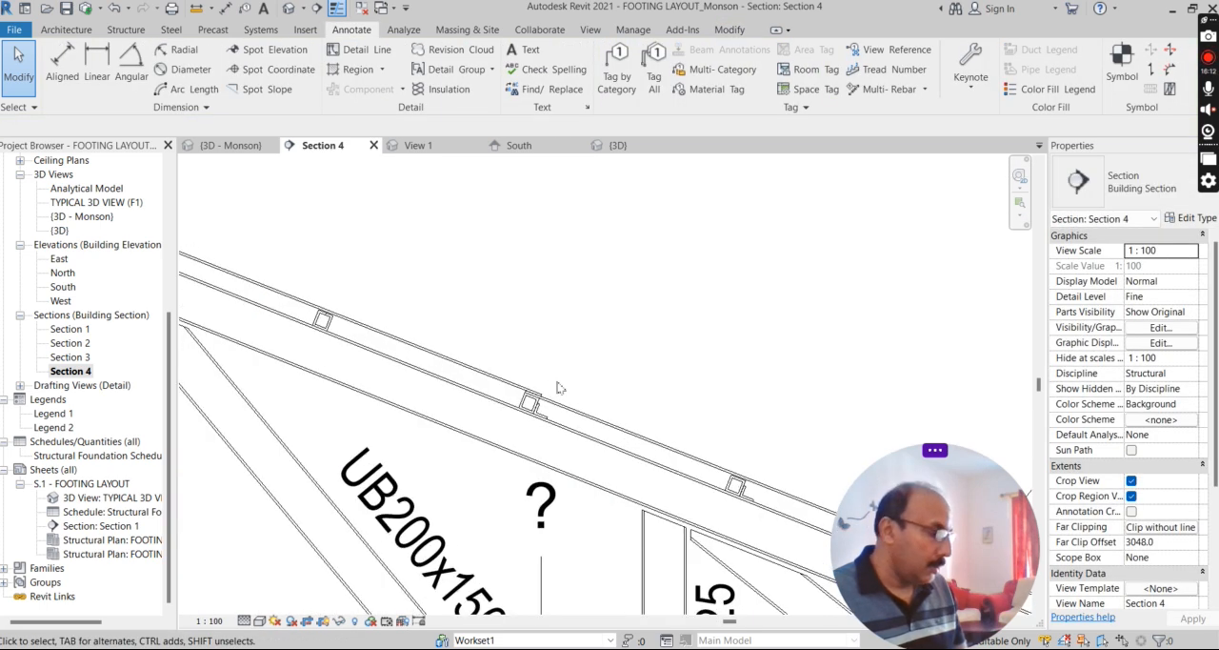
{"action": "key", "text": "t"}
{"action": "key", "text": "g"}
{"action": "left_click", "coordinate": [527, 403]}
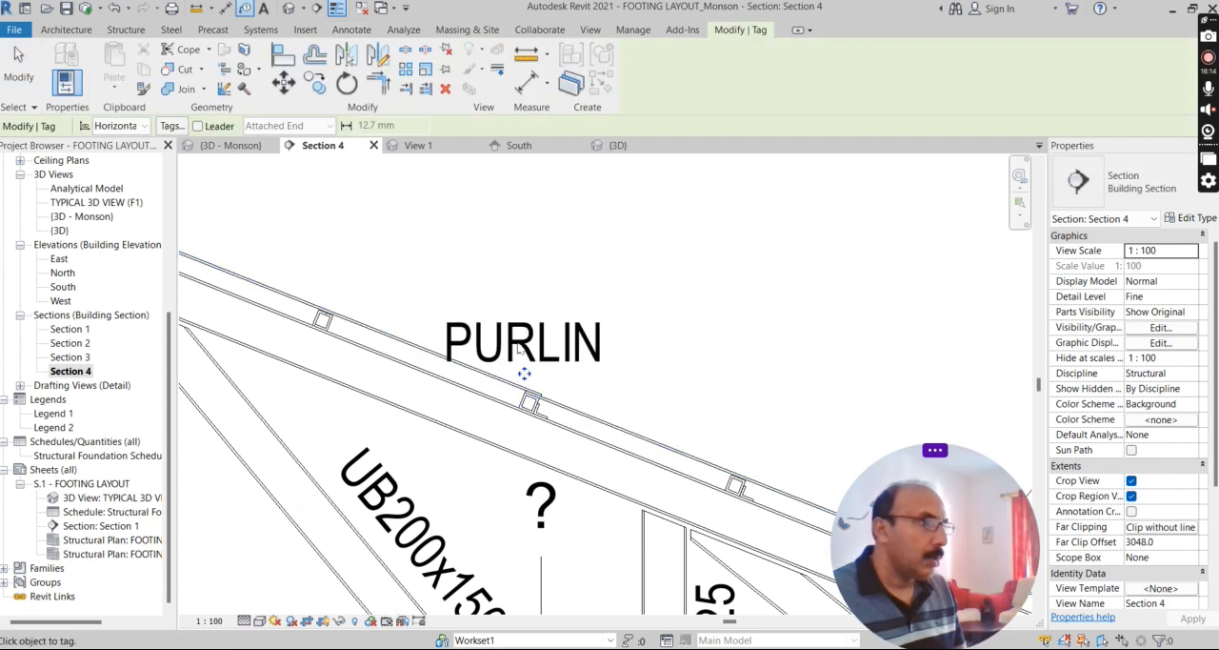
{"action": "scroll", "coordinate": [519, 350], "scroll_direction": "down", "scroll_amount": 4}
{"action": "key", "text": "Escape"}
{"action": "key", "text": "Escape"}
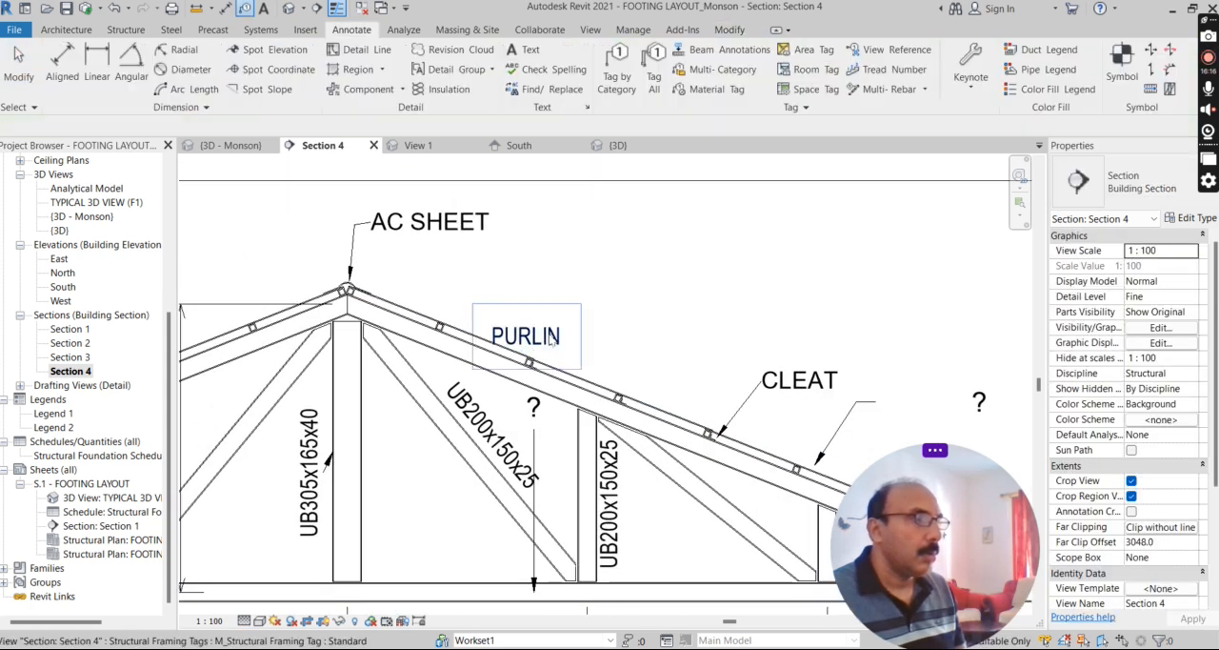
{"action": "left_click", "coordinate": [554, 341]}
{"action": "left_click", "coordinate": [1206, 218]}
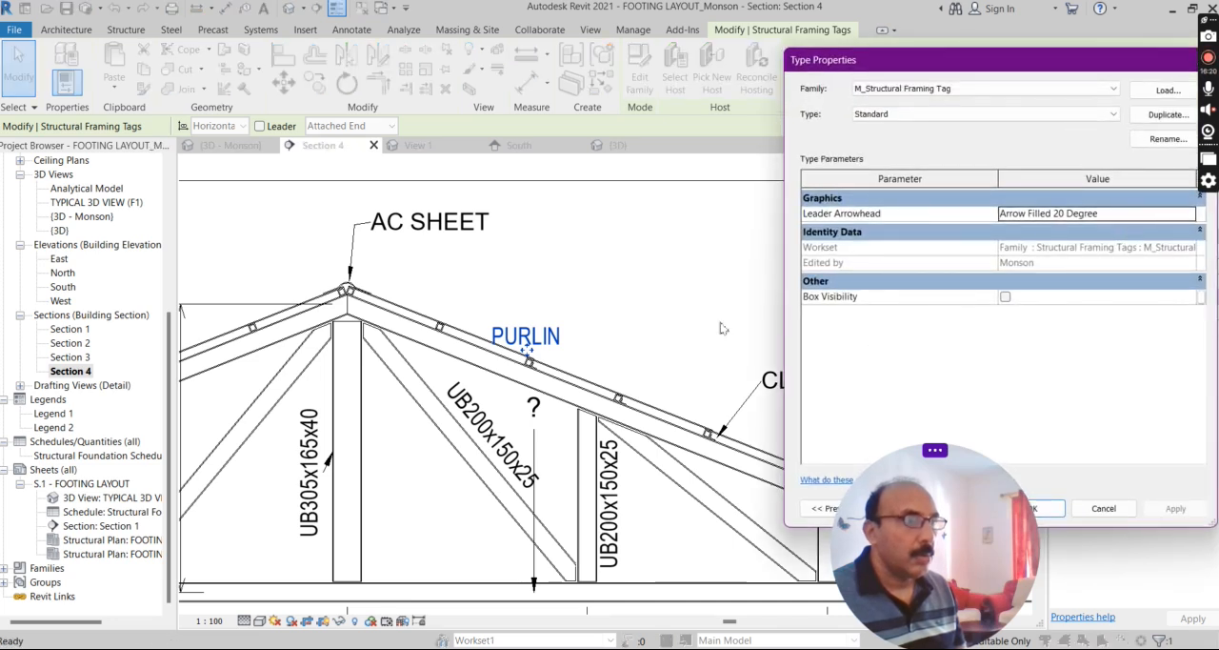
{"action": "key", "text": "Escape"}
{"action": "scroll", "coordinate": [502, 305], "scroll_direction": "up", "scroll_amount": 2}
{"action": "key", "text": "Escape"}
Move the PURLIN tag off the right roof slope into the empty space above it.
{"action": "left_click", "coordinate": [539, 376]}
{"action": "left_click_drag", "start_coordinate": [655, 300], "coordinate": [659, 307]}
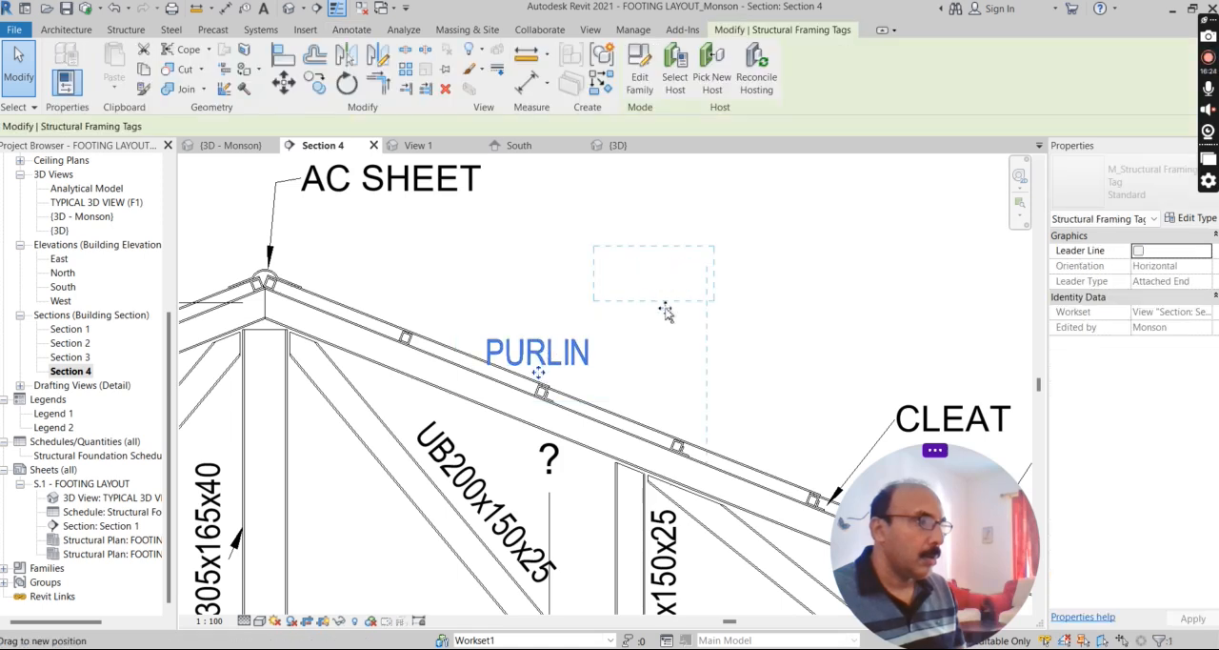
{"action": "scroll", "coordinate": [644, 317], "scroll_direction": "down", "scroll_amount": 2}
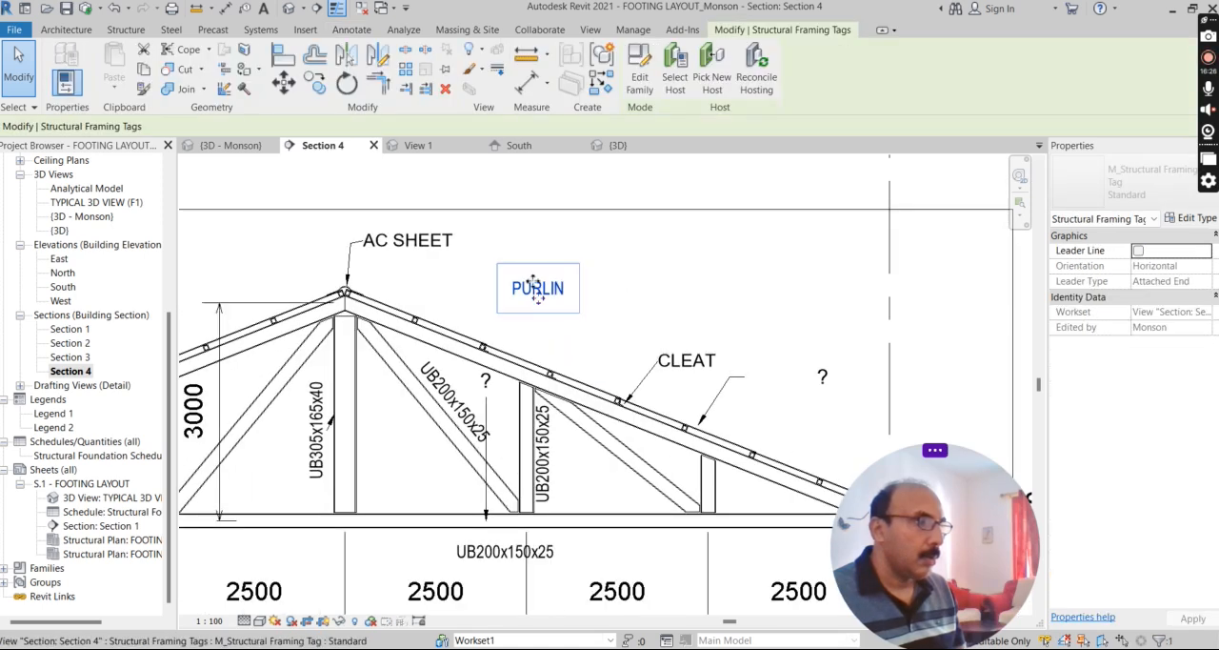
{"action": "scroll", "coordinate": [571, 303], "scroll_direction": "down", "scroll_amount": 1}
{"action": "scroll", "coordinate": [541, 297], "scroll_direction": "up", "scroll_amount": 1}
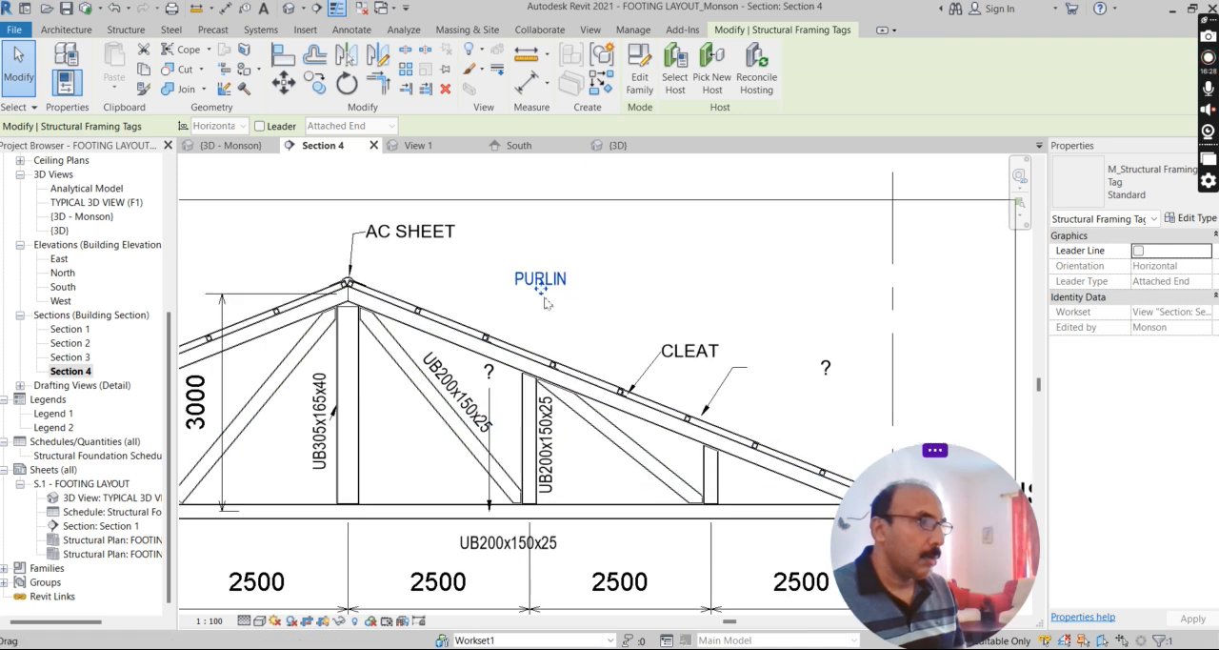
{"action": "key", "text": "Escape"}
Examine the leader arrowhead options in the PURLIN tag's type properties, keeping Arrow Filled 20 Degree.
{"action": "left_click", "coordinate": [551, 291]}
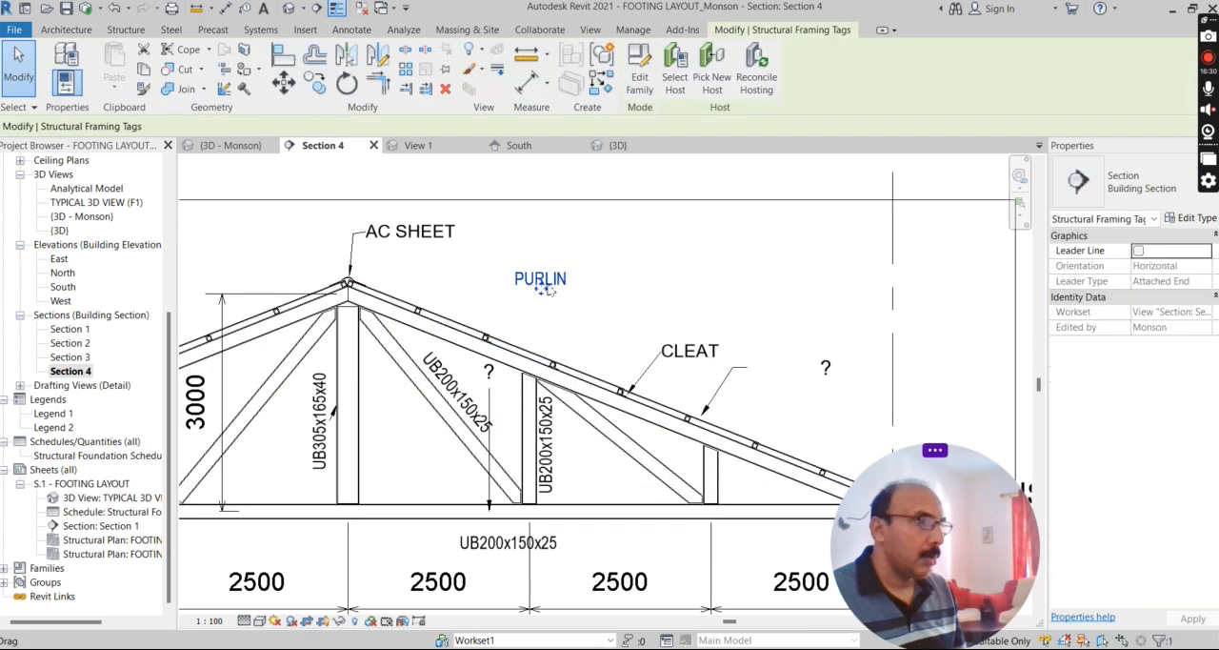
{"action": "left_click", "coordinate": [1196, 218]}
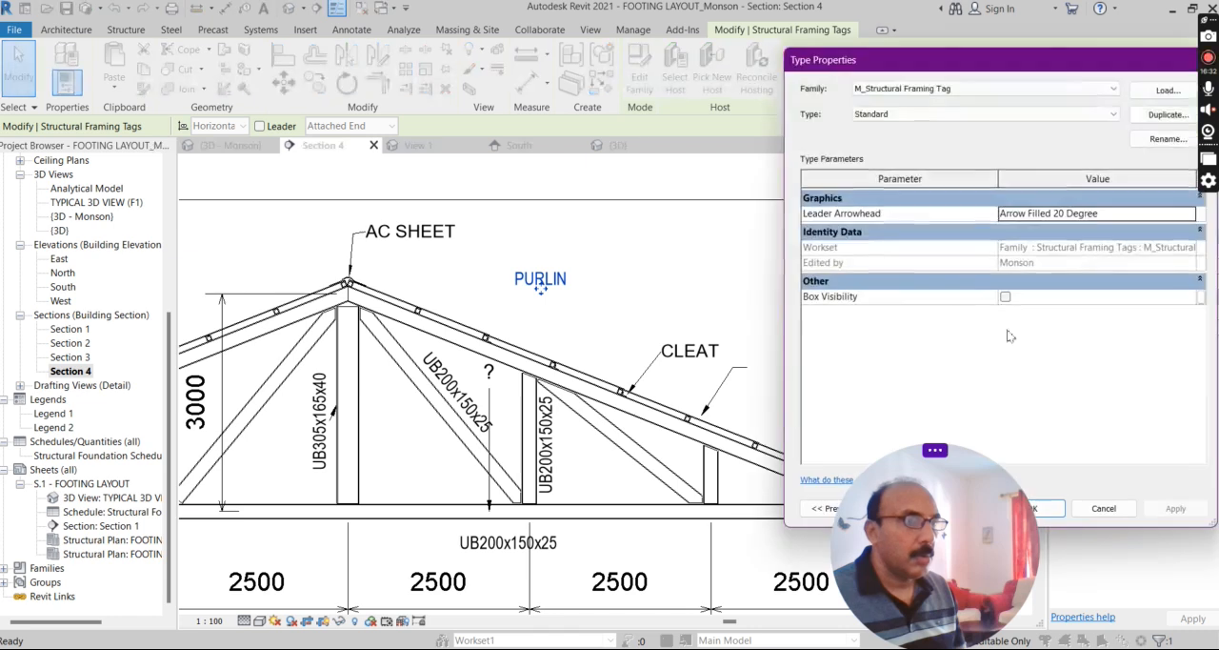
{"action": "left_click", "coordinate": [1190, 218]}
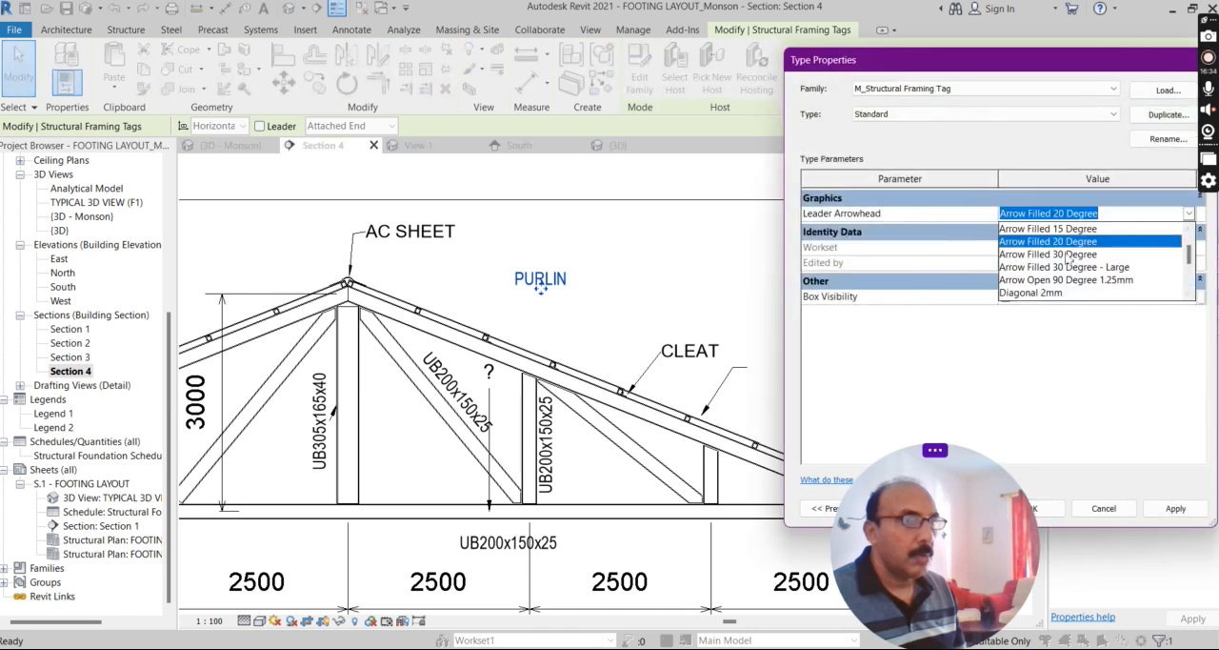
{"action": "left_click", "coordinate": [933, 348]}
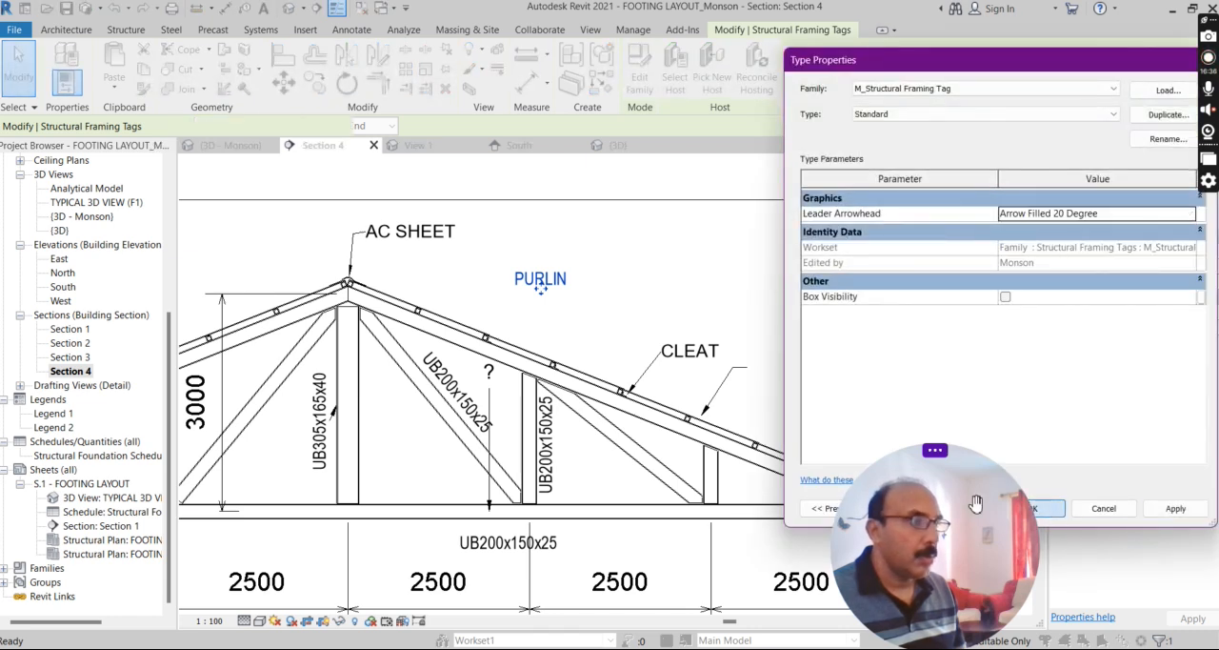
{"action": "left_click", "coordinate": [1043, 509]}
{"action": "scroll", "coordinate": [550, 323], "scroll_direction": "down", "scroll_amount": 2}
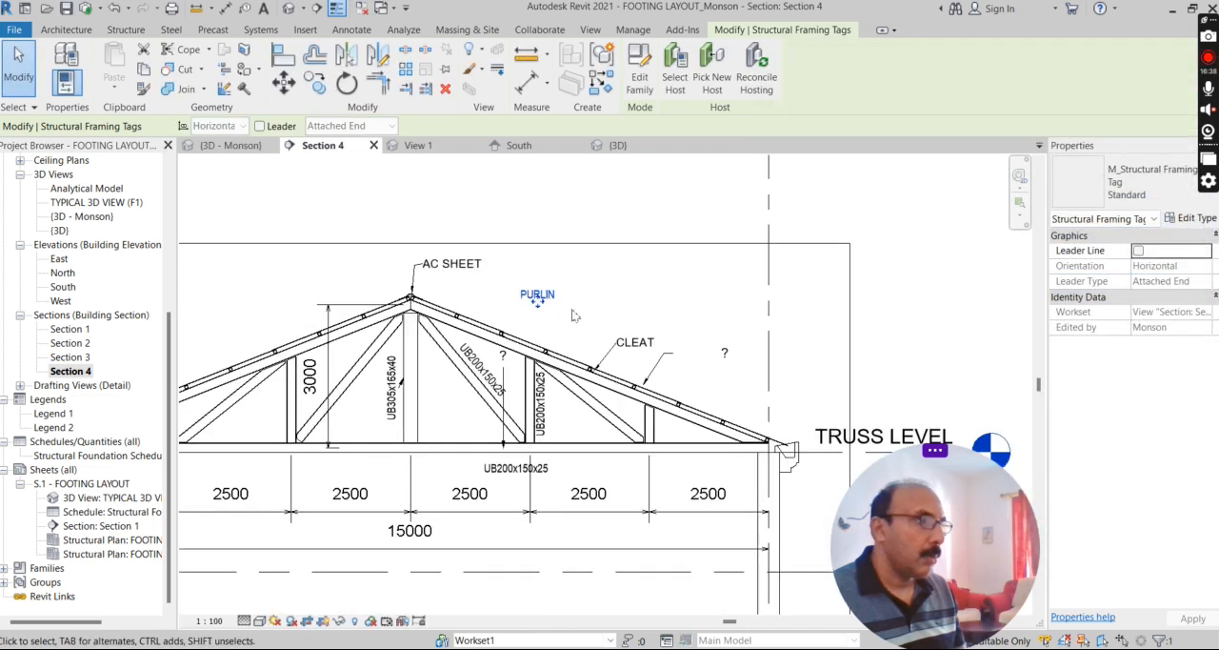
Delete the PURLIN tag above the right roof slope.
{"action": "left_click", "coordinate": [574, 315]}
{"action": "left_click", "coordinate": [545, 301]}
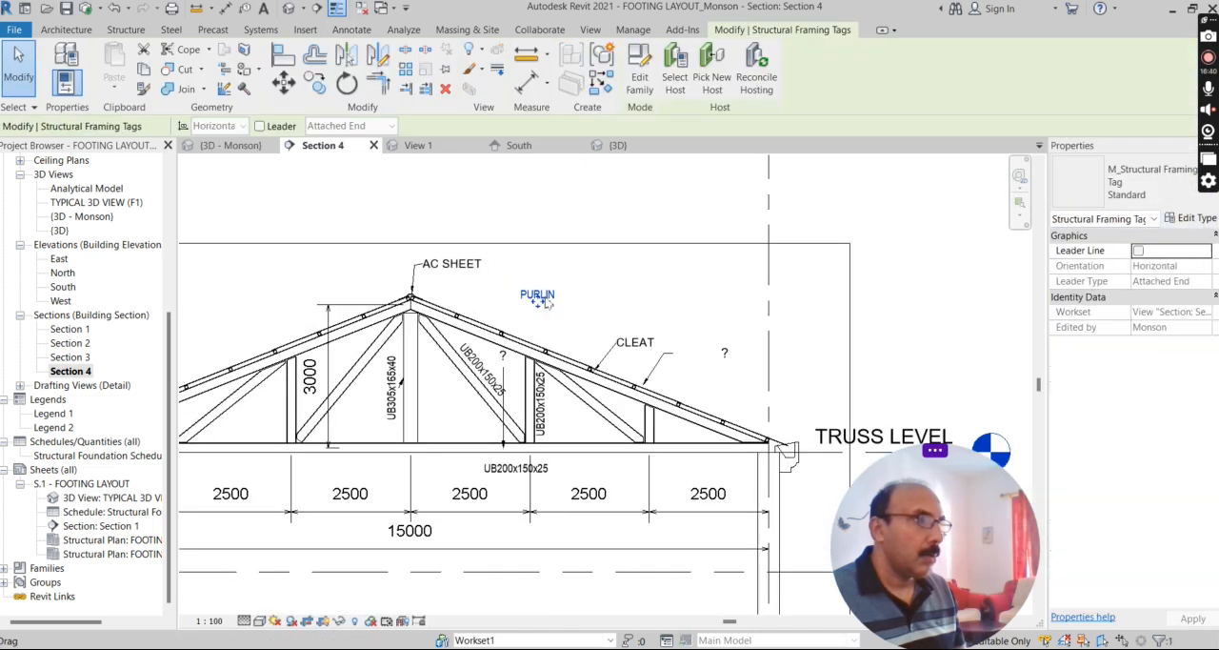
{"action": "key", "text": "Delete"}
Tag the third purlin from the ridge on the right roof slope by category, without a leader.
{"action": "scroll", "coordinate": [514, 334], "scroll_direction": "up", "scroll_amount": 3}
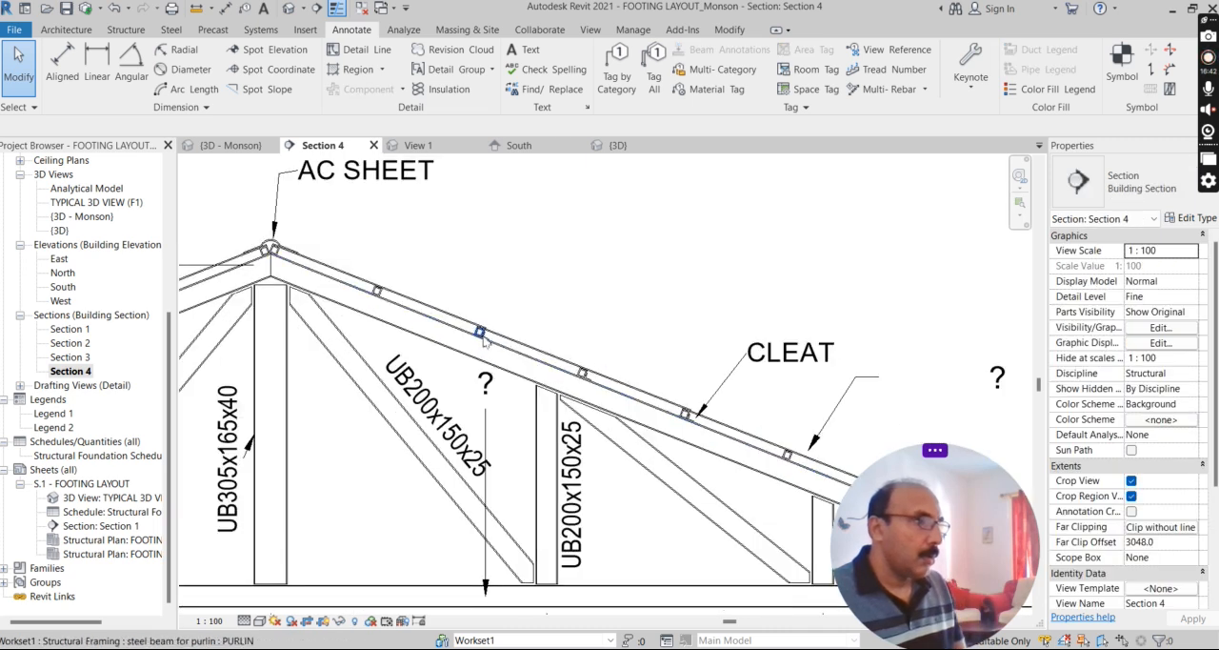
{"action": "key", "text": "ctrl+z"}
{"action": "scroll", "coordinate": [484, 333], "scroll_direction": "up", "scroll_amount": 1}
{"action": "left_click", "coordinate": [481, 331]}
{"action": "scroll", "coordinate": [481, 331], "scroll_direction": "up", "scroll_amount": 2}
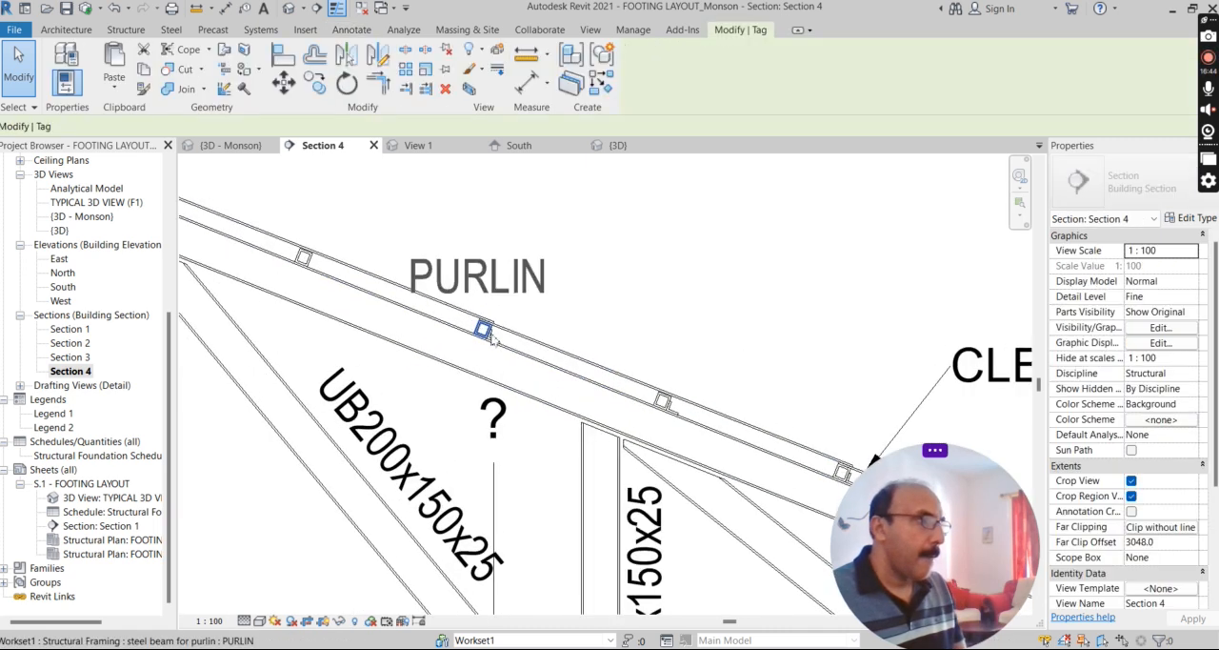
{"action": "key", "text": "t"}
{"action": "key", "text": "g"}
{"action": "scroll", "coordinate": [533, 328], "scroll_direction": "down", "scroll_amount": 4}
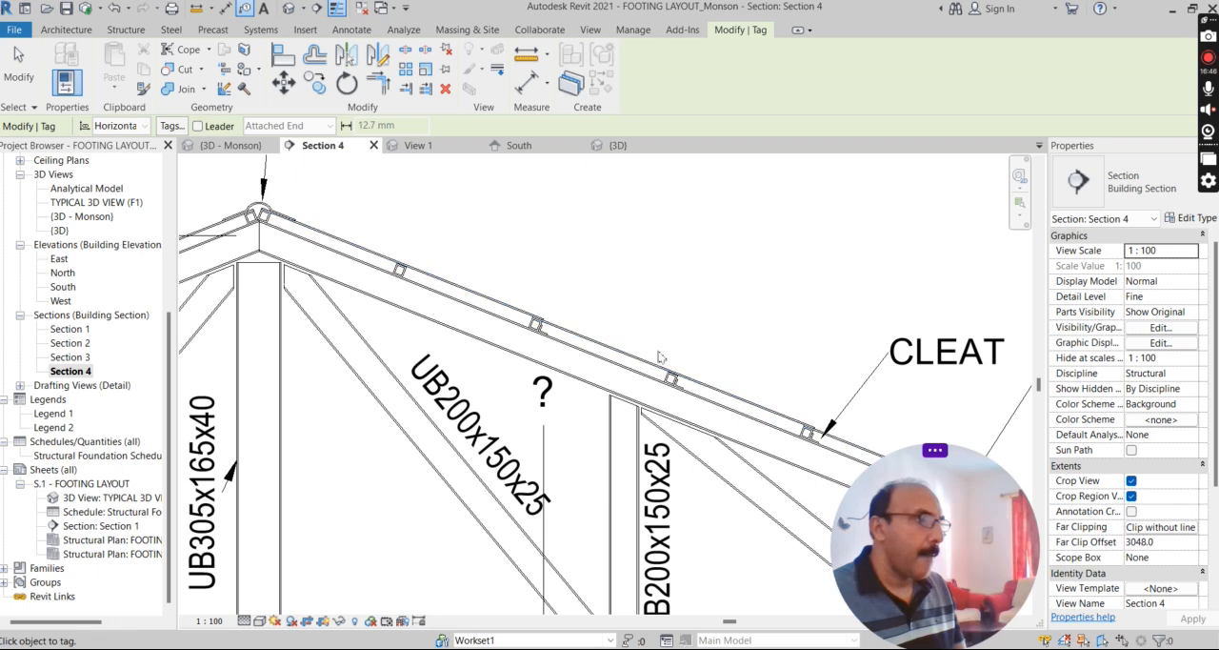
{"action": "scroll", "coordinate": [685, 390], "scroll_direction": "up", "scroll_amount": 1}
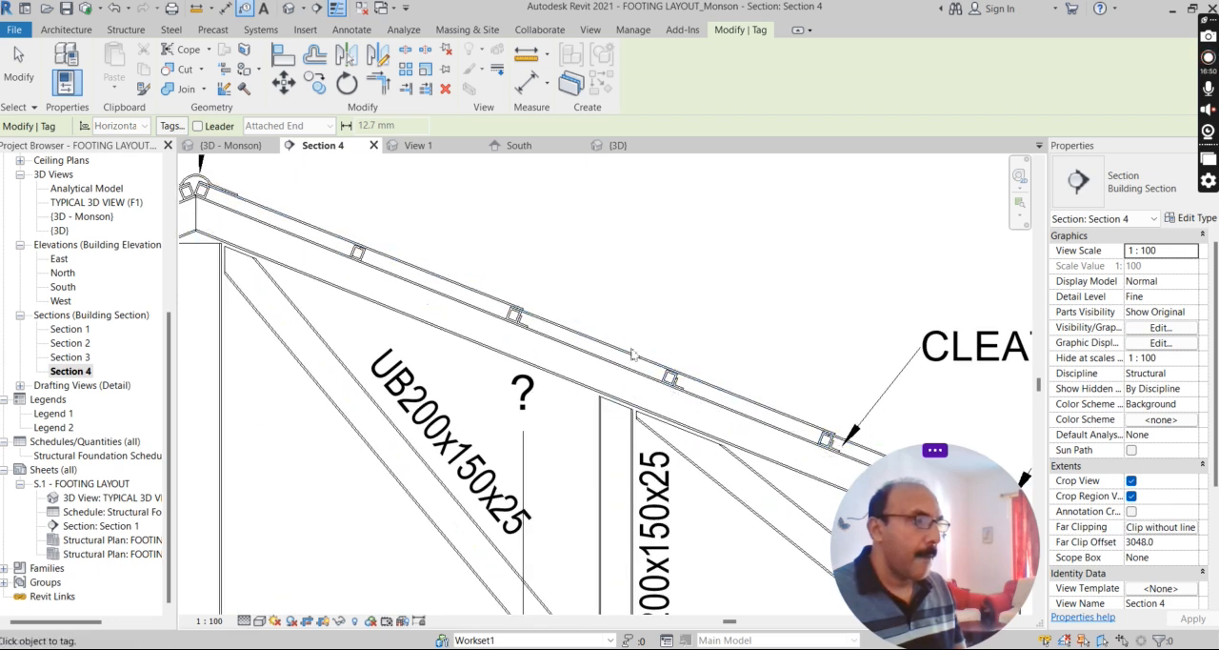
{"action": "scroll", "coordinate": [828, 457], "scroll_direction": "down", "scroll_amount": 3}
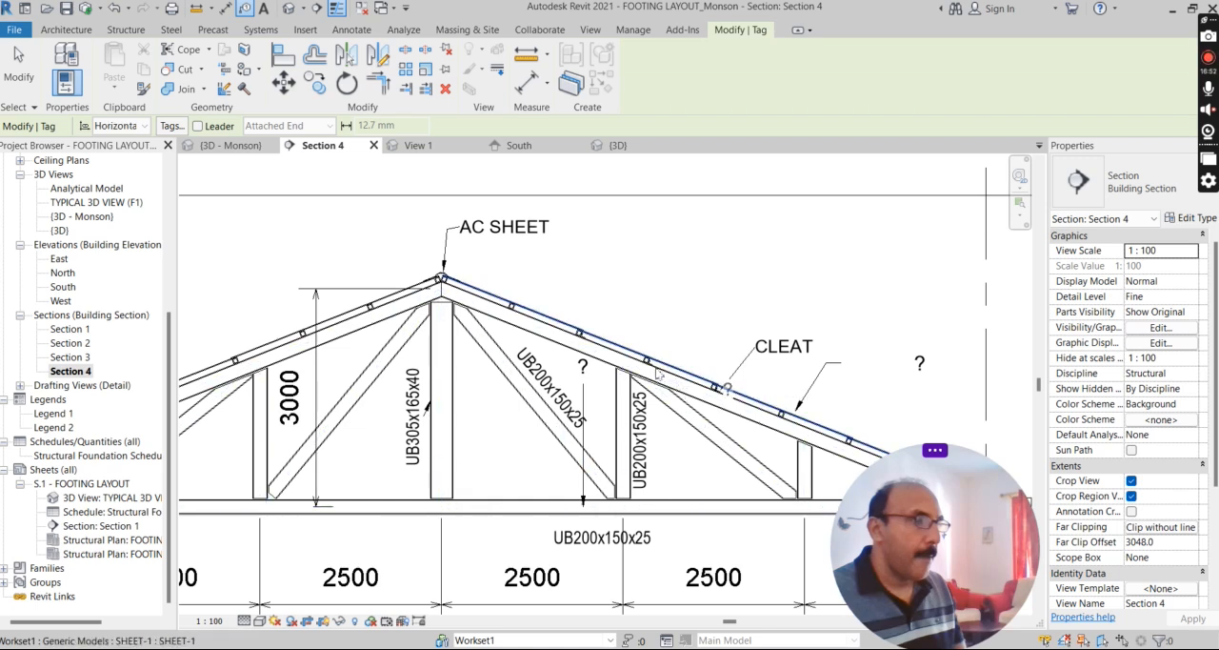
{"action": "left_click", "coordinate": [647, 363]}
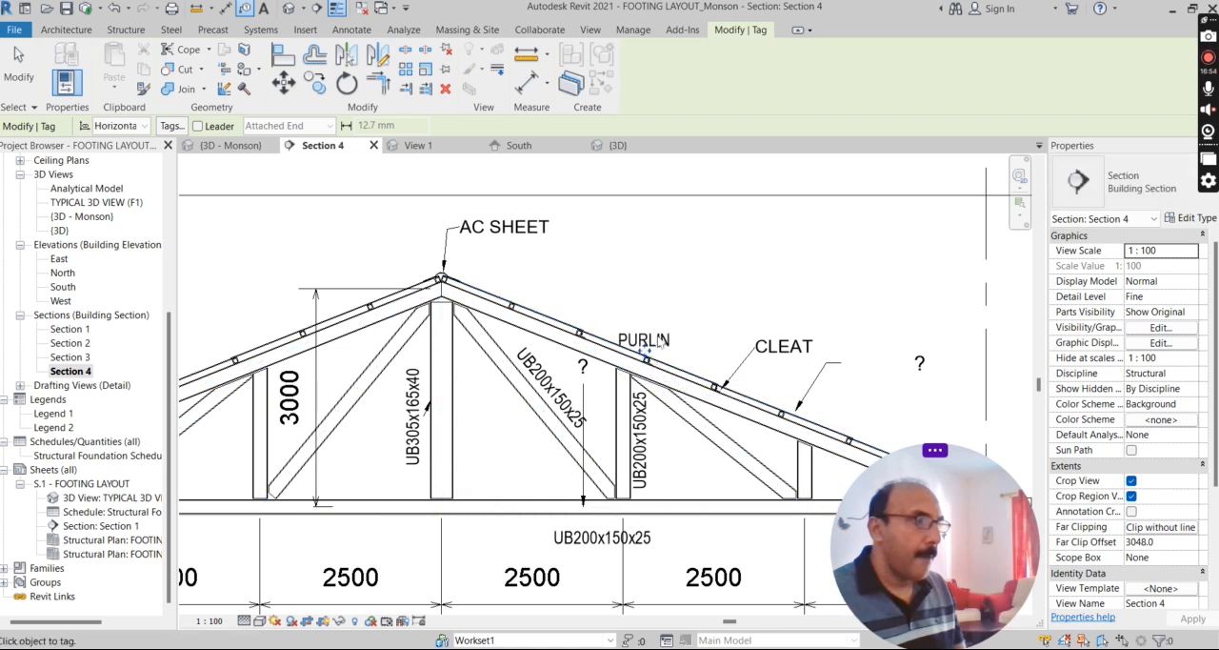
Move the new PURLIN tag clear of the roof slope, up and to the right, and end the tagging.
{"action": "scroll", "coordinate": [650, 364], "scroll_direction": "up", "scroll_amount": 3}
{"action": "left_click_drag", "start_coordinate": [739, 289], "coordinate": [711, 291]}
{"action": "scroll", "coordinate": [710, 302], "scroll_direction": "down", "scroll_amount": 4}
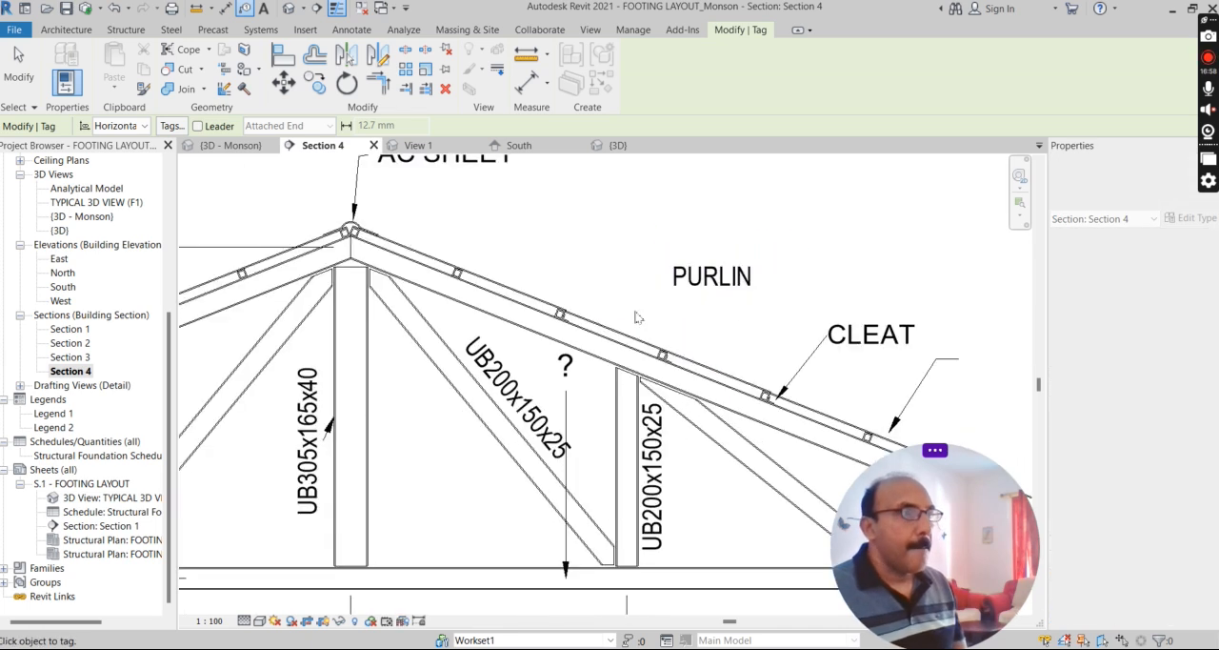
{"action": "key", "text": "Escape"}
Set the leader arrowhead of the PURLIN tag's Standard type to Arrow Filled 30 Degree.
{"action": "left_click", "coordinate": [698, 297]}
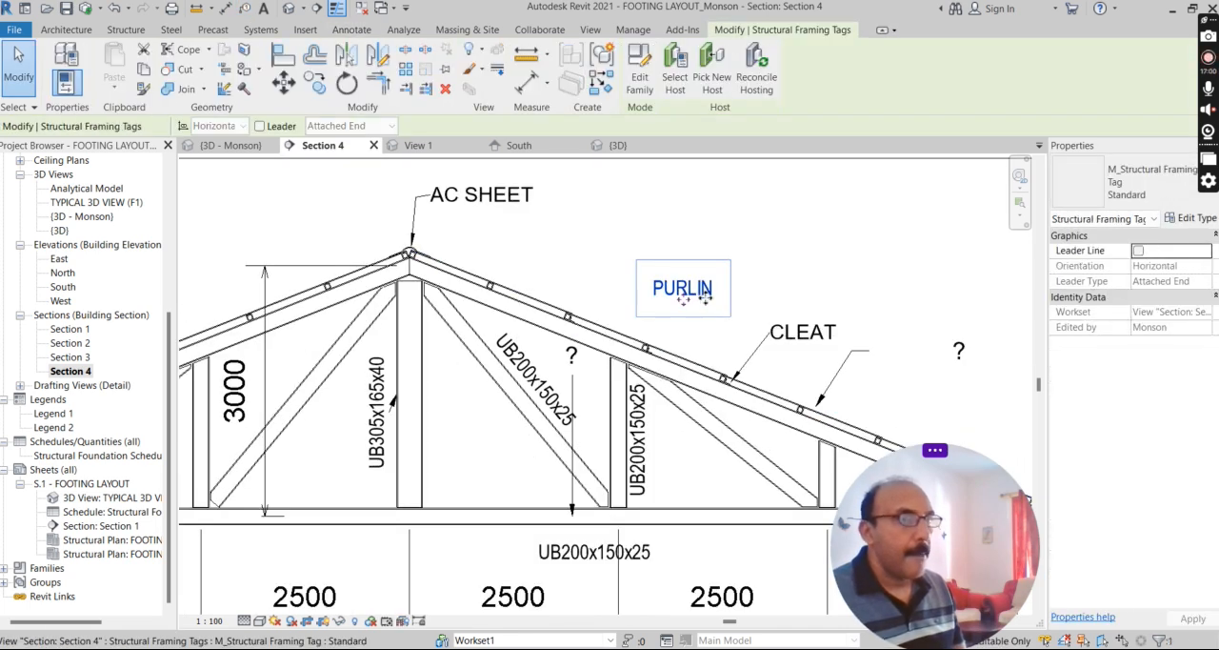
{"action": "left_click", "coordinate": [1156, 195]}
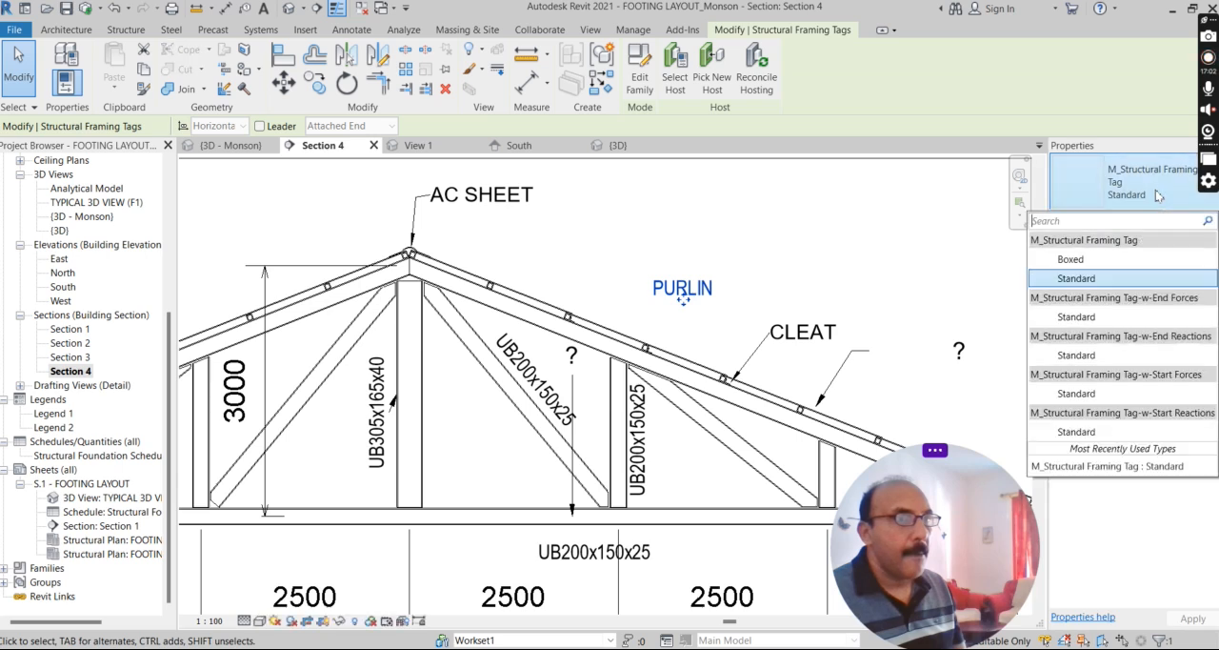
{"action": "left_click", "coordinate": [1076, 277]}
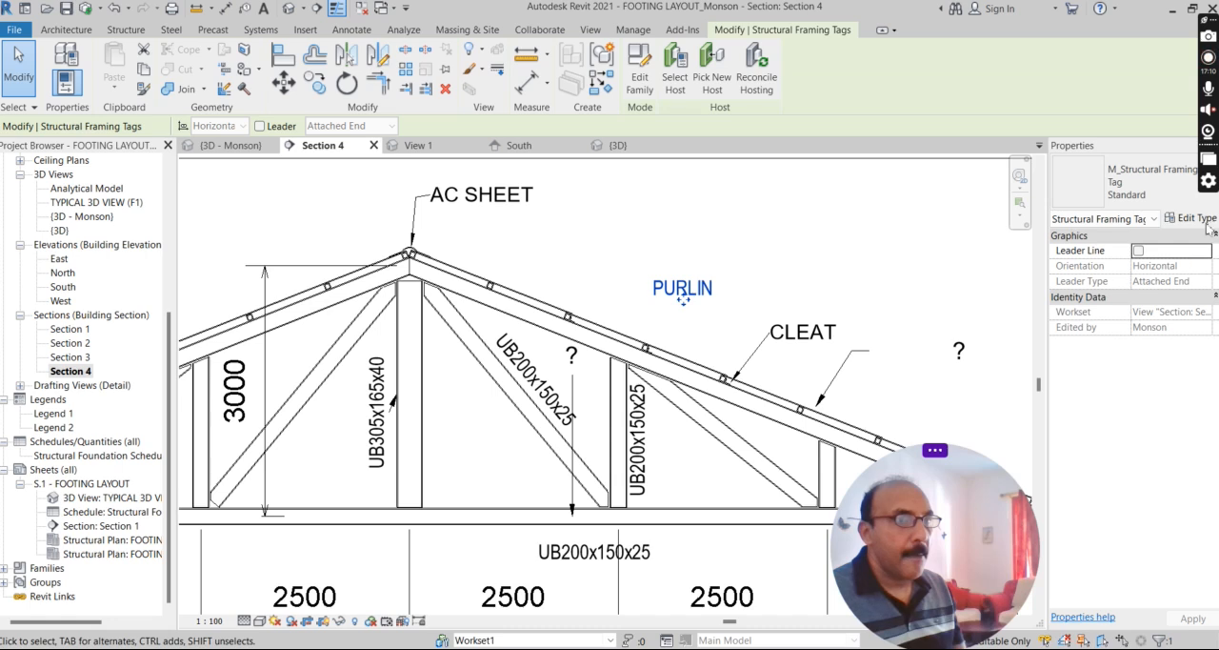
{"action": "left_click", "coordinate": [1206, 222]}
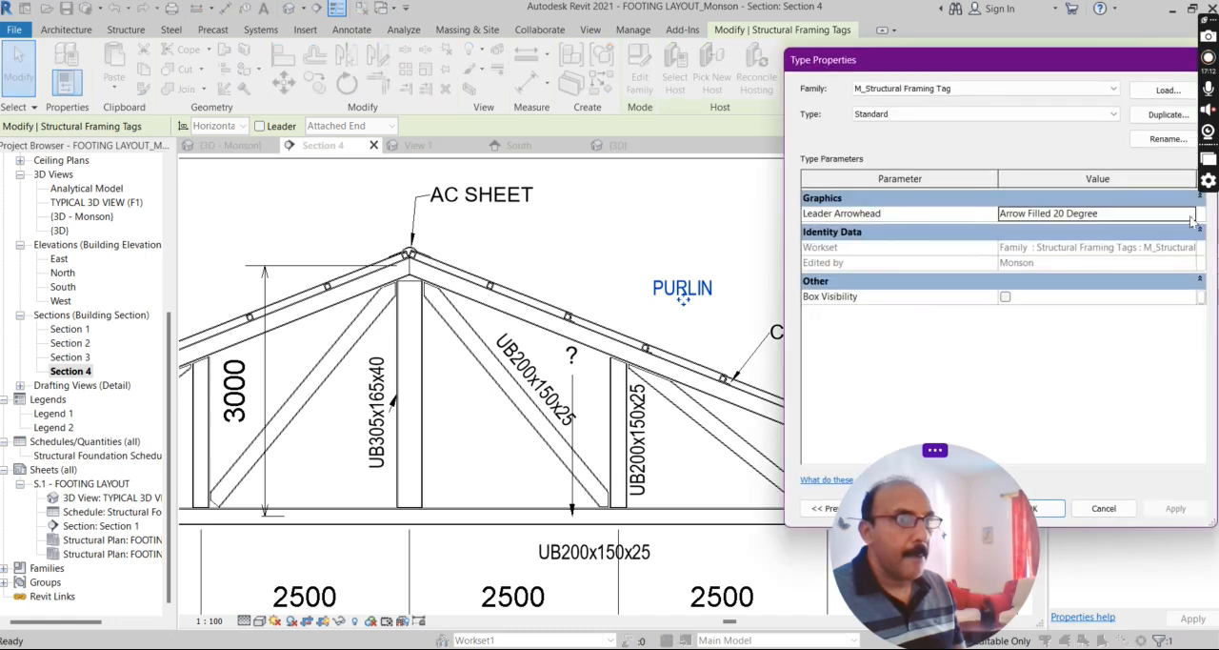
{"action": "left_click", "coordinate": [1190, 217]}
{"action": "left_click", "coordinate": [1074, 255]}
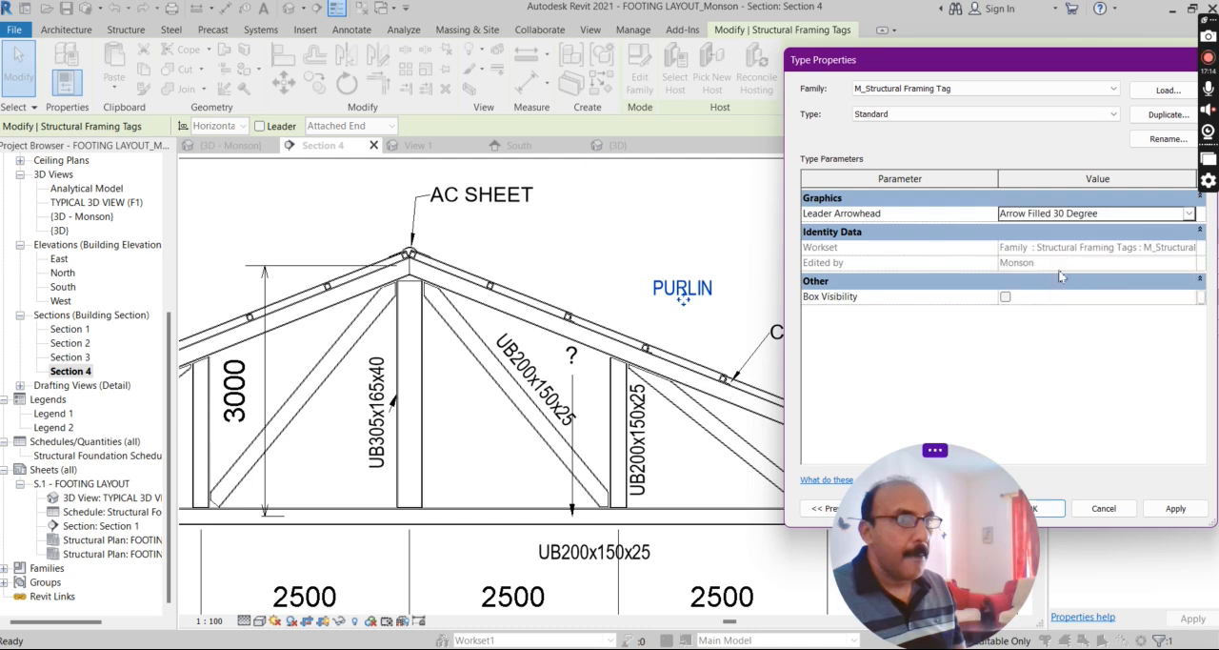
{"action": "left_click", "coordinate": [1036, 508]}
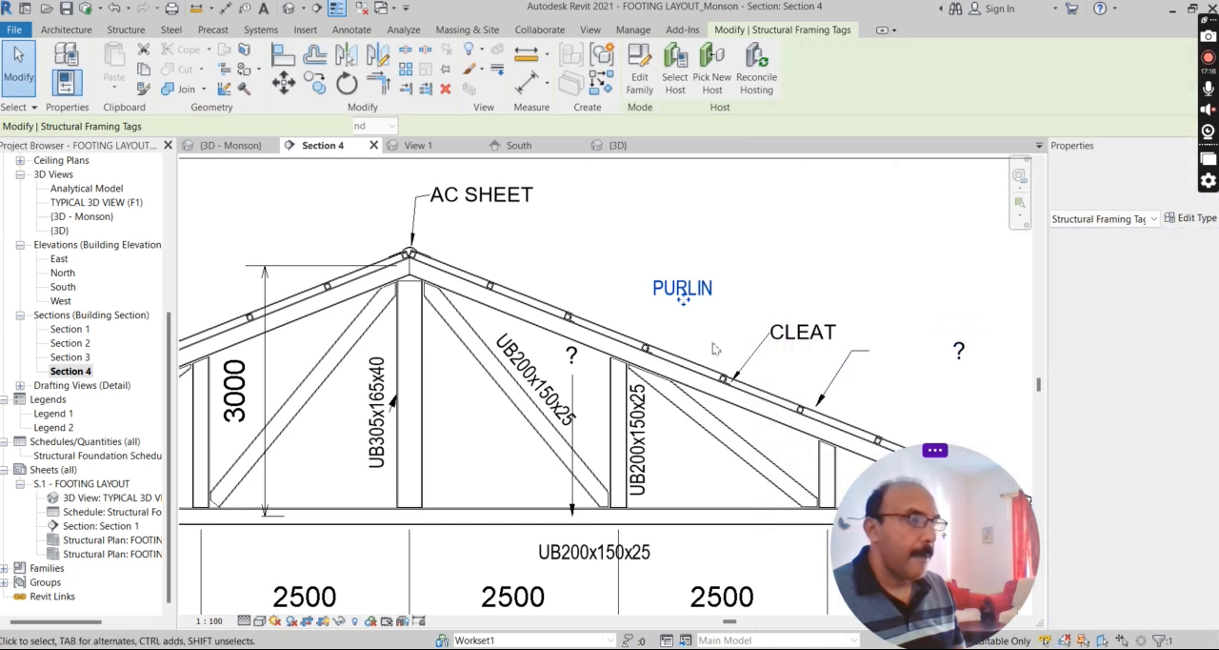
Shift the PURLIN tag towards the ridge so it sits just above the slope between the second and third purlins.
{"action": "left_click", "coordinate": [606, 307]}
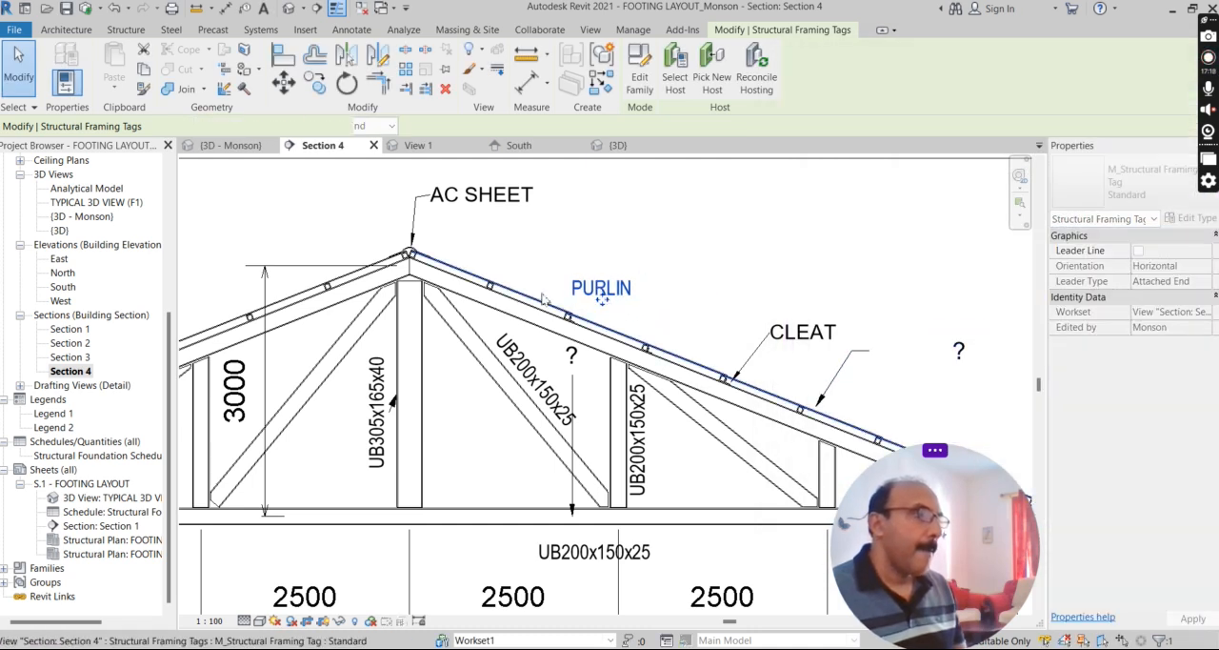
{"action": "scroll", "coordinate": [685, 296], "scroll_direction": "up", "scroll_amount": 5}
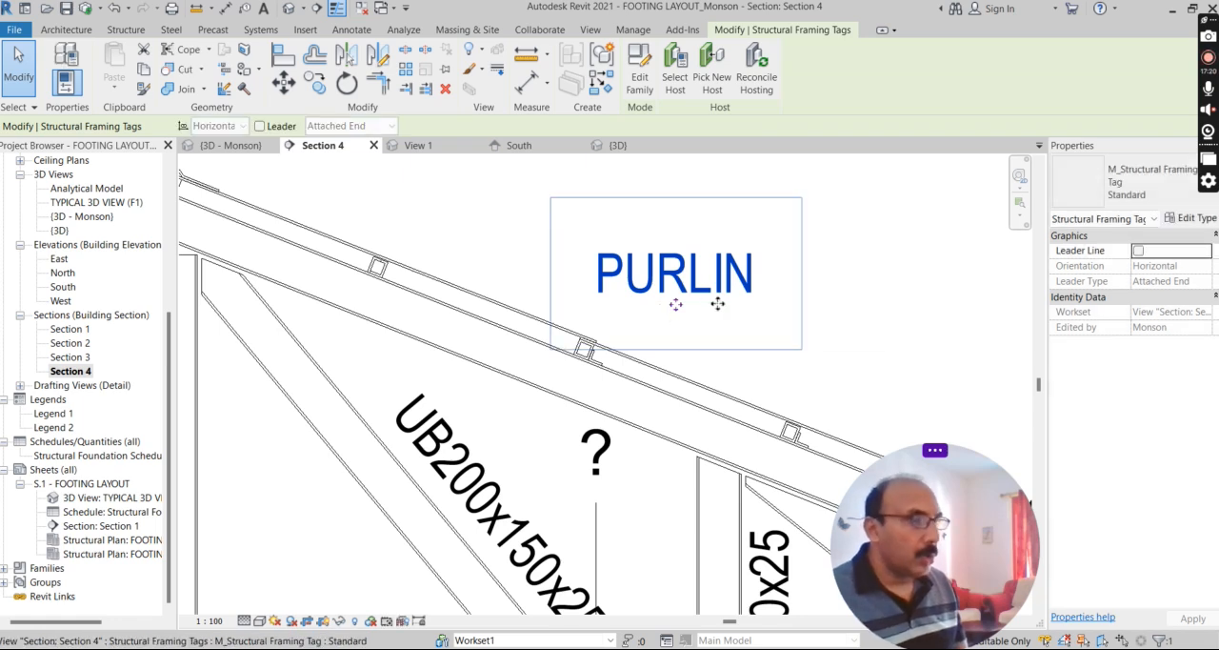
{"action": "scroll", "coordinate": [747, 271], "scroll_direction": "down", "scroll_amount": 3}
{"action": "left_click", "coordinate": [746, 318]}
{"action": "scroll", "coordinate": [614, 292], "scroll_direction": "down", "scroll_amount": 2}
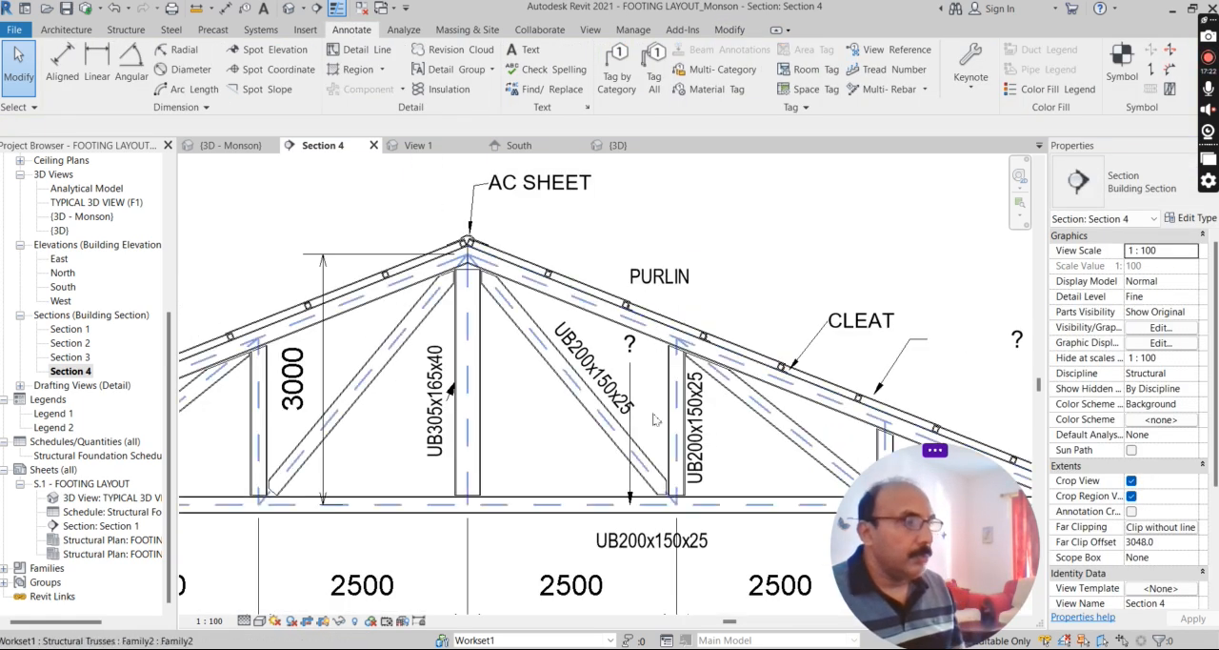
Delete the ? tag with its long downward leader in the truss bay right of the centre post.
{"action": "left_click", "coordinate": [632, 375]}
{"action": "key", "text": "Delete"}
{"action": "scroll", "coordinate": [495, 525], "scroll_direction": "up", "scroll_amount": 4}
{"action": "scroll", "coordinate": [542, 415], "scroll_direction": "down", "scroll_amount": 3}
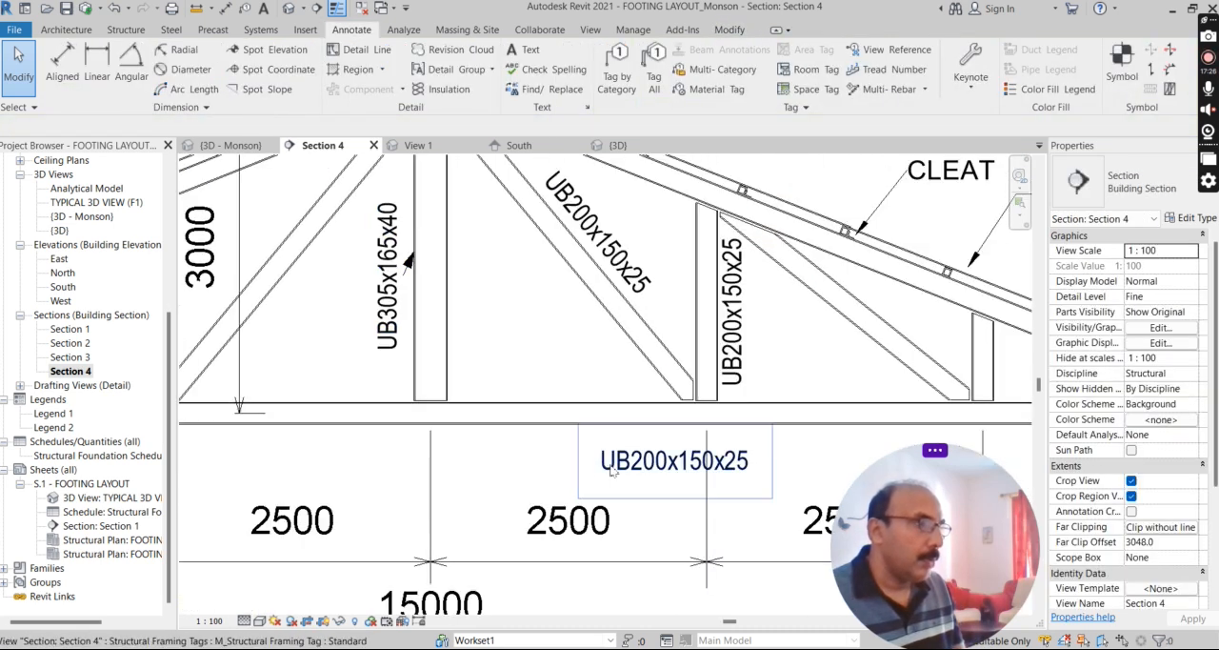
Move the bottom chord's UB200x150x25 tag off the dimension extension line, centring it under the first bay right of the centre post.
{"action": "left_click_drag", "start_coordinate": [670, 476], "coordinate": [839, 437]}
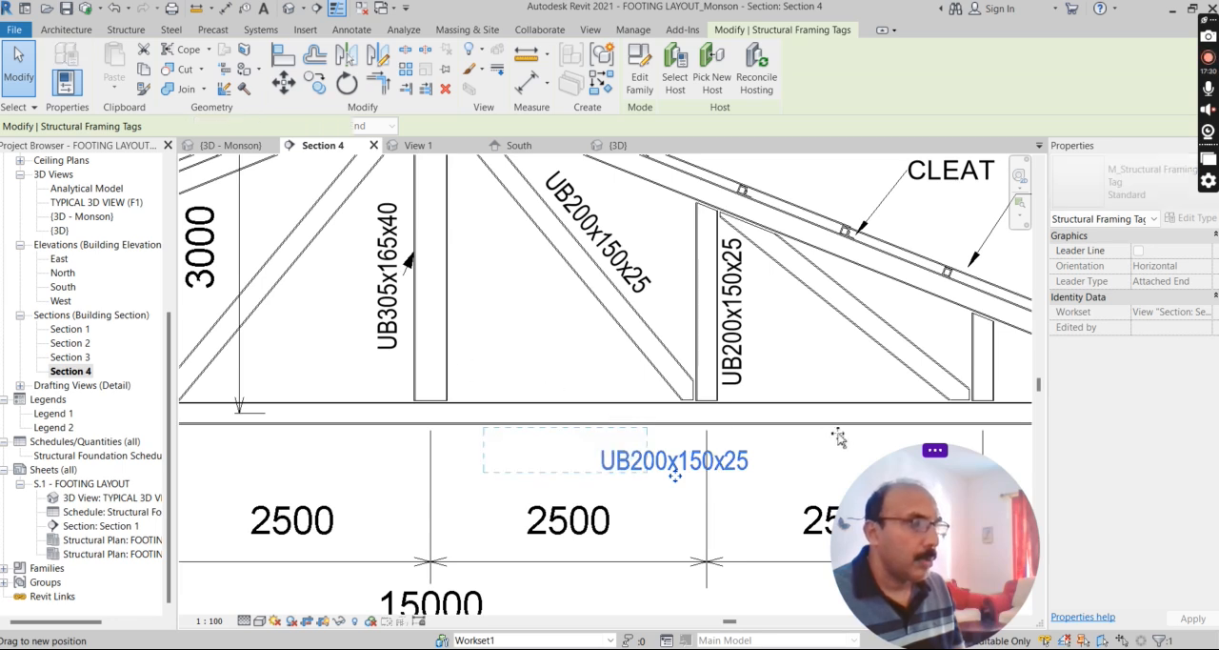
{"action": "left_click", "coordinate": [538, 341]}
{"action": "scroll", "coordinate": [348, 352], "scroll_direction": "down", "scroll_amount": 2}
{"action": "scroll", "coordinate": [623, 409], "scroll_direction": "up", "scroll_amount": 2}
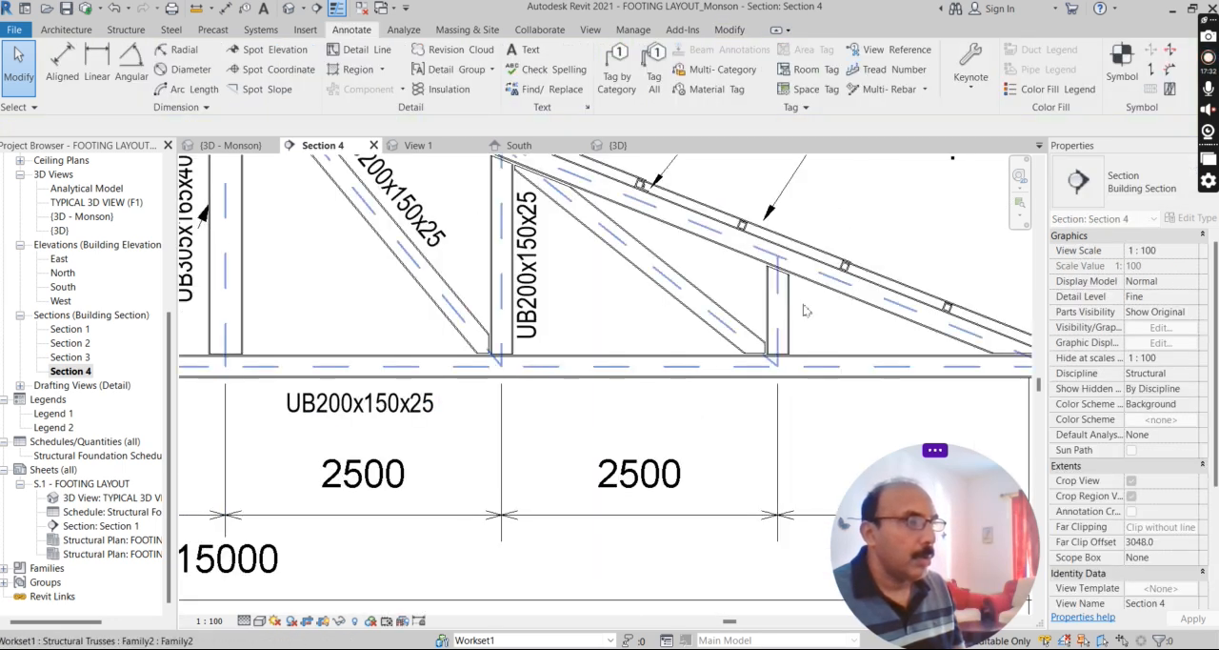
{"action": "key", "text": "t"}
{"action": "key", "text": "g"}
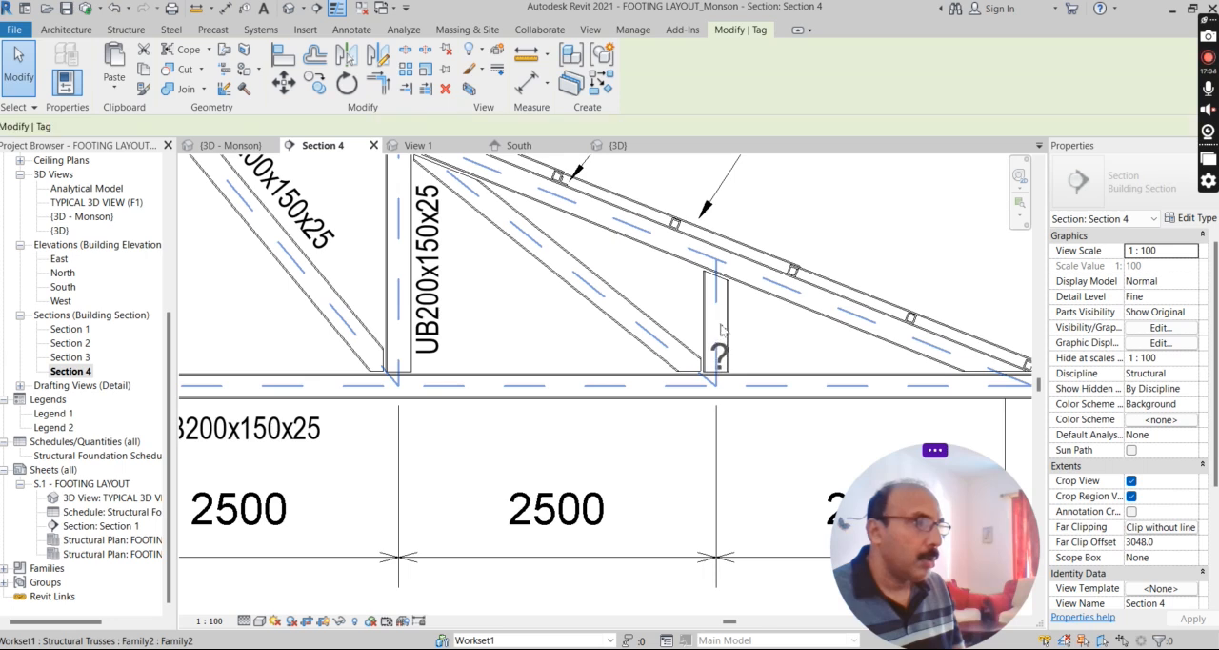
{"action": "left_click", "coordinate": [727, 329]}
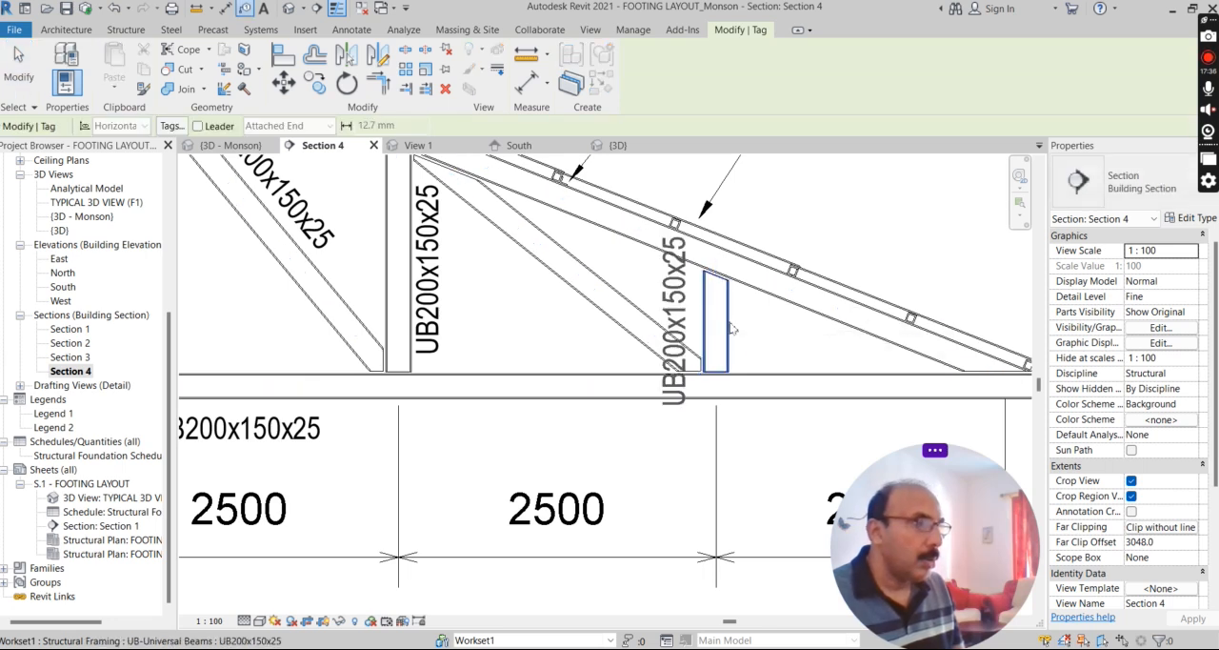
{"action": "key", "text": "ctrl+z"}
{"action": "scroll", "coordinate": [733, 334], "scroll_direction": "down", "scroll_amount": 2}
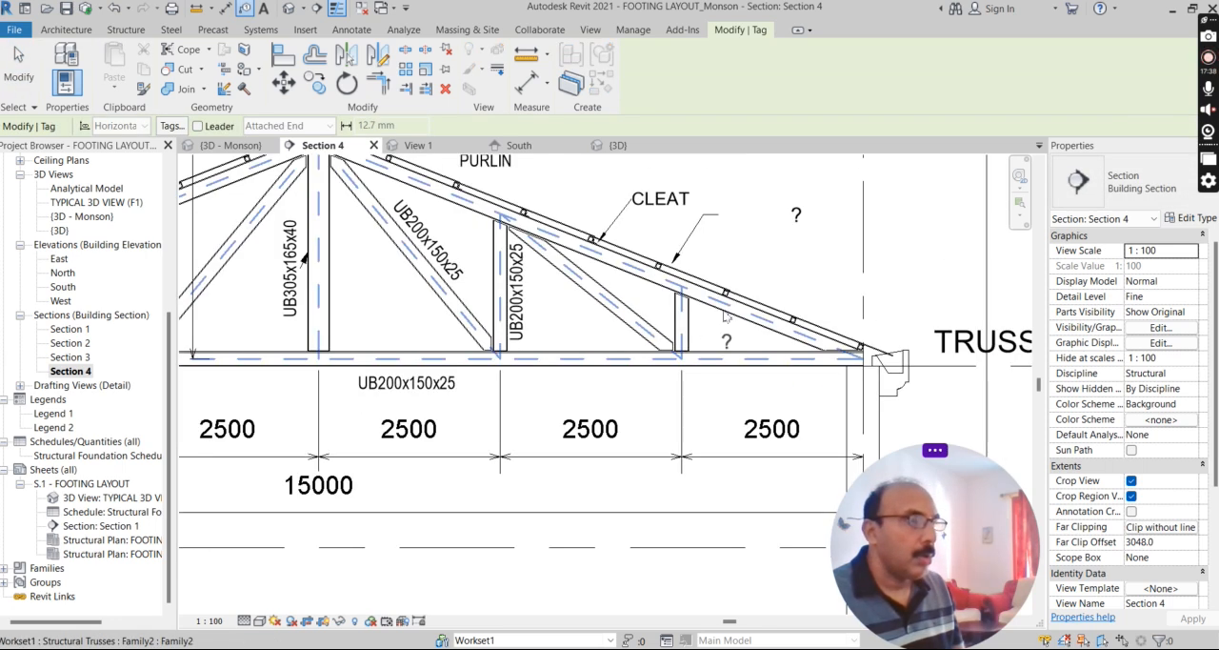
{"action": "left_click", "coordinate": [734, 241]}
{"action": "key", "text": "Escape"}
Move the leader end of the ? truss tag onto the roof sheet, just downslope of the nearest purlin.
{"action": "scroll", "coordinate": [657, 276], "scroll_direction": "up", "scroll_amount": 3}
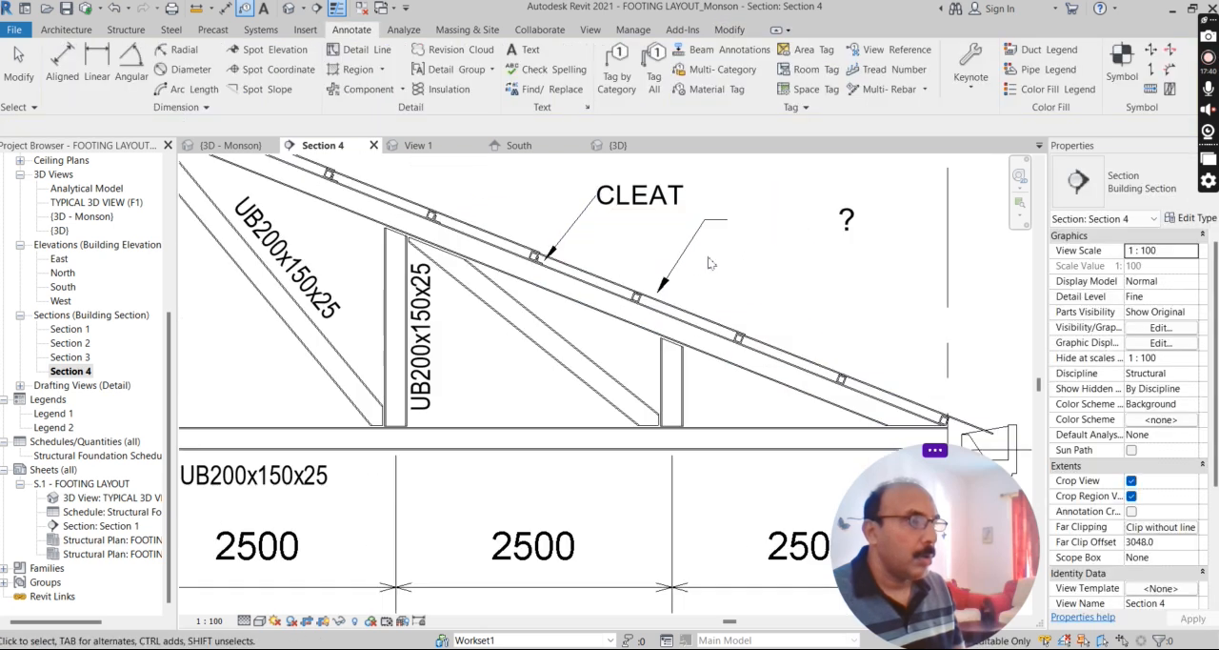
{"action": "scroll", "coordinate": [646, 303], "scroll_direction": "up", "scroll_amount": 2}
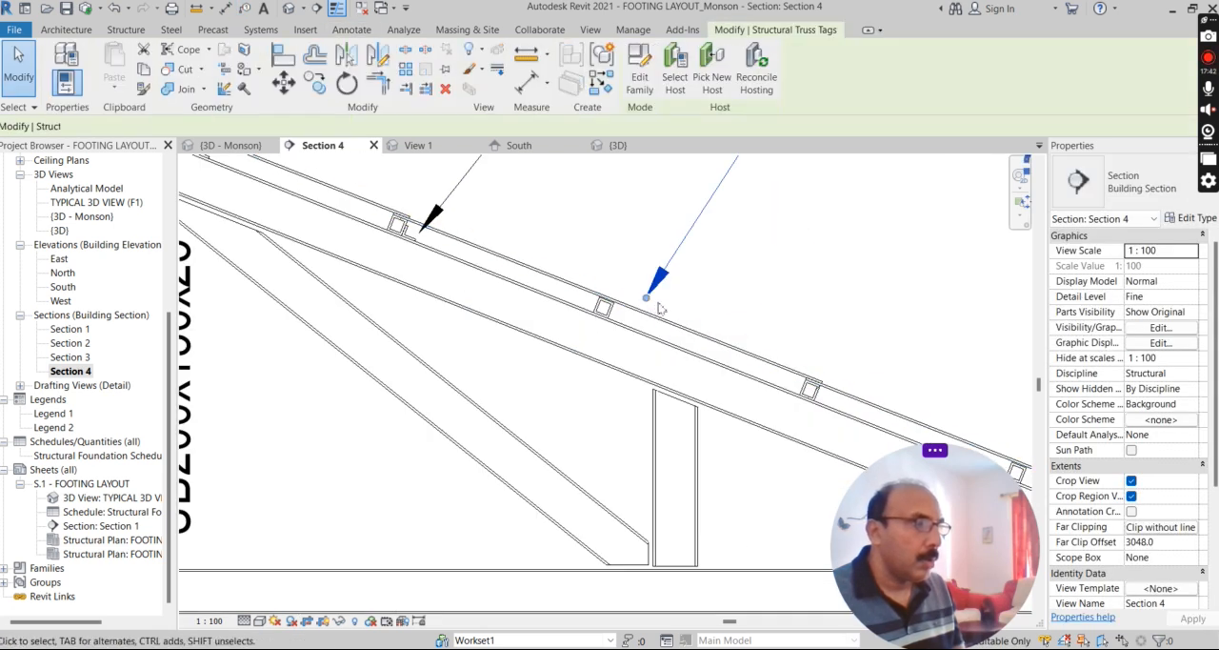
{"action": "left_click", "coordinate": [658, 313]}
{"action": "scroll", "coordinate": [662, 325], "scroll_direction": "down", "scroll_amount": 3}
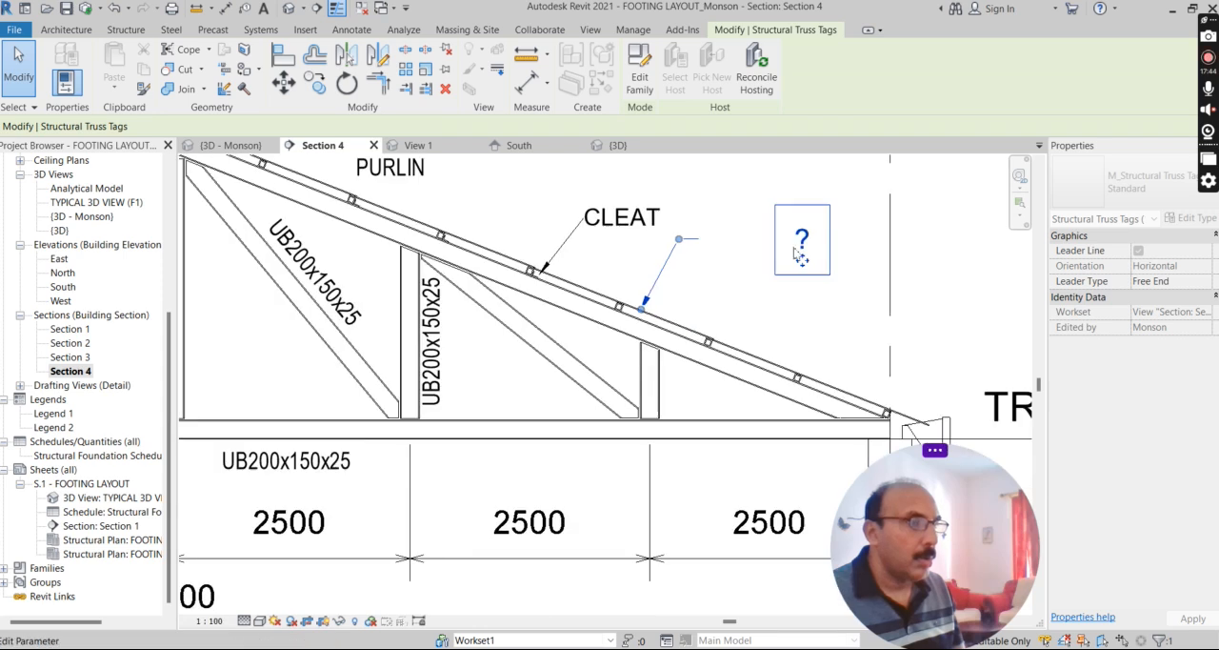
{"action": "left_click", "coordinate": [732, 239]}
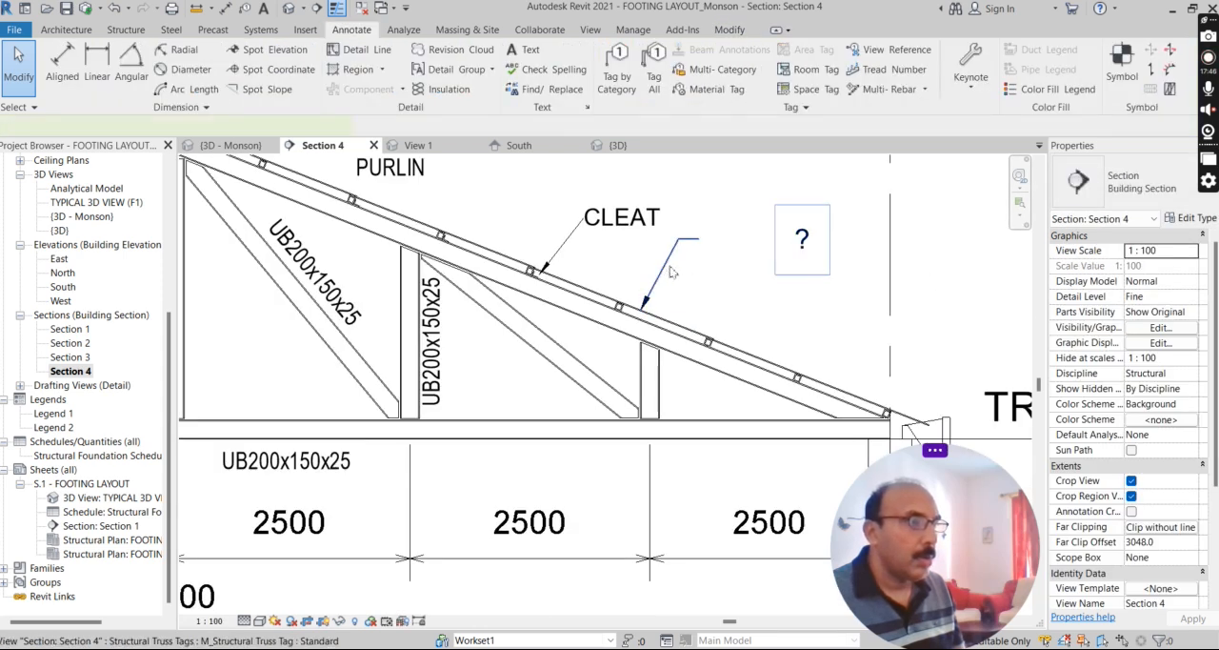
Set the Mark of the roof sheet under the ? tag's leader to AC SHEET, accepting the duplicate value.
{"action": "left_click", "coordinate": [667, 267]}
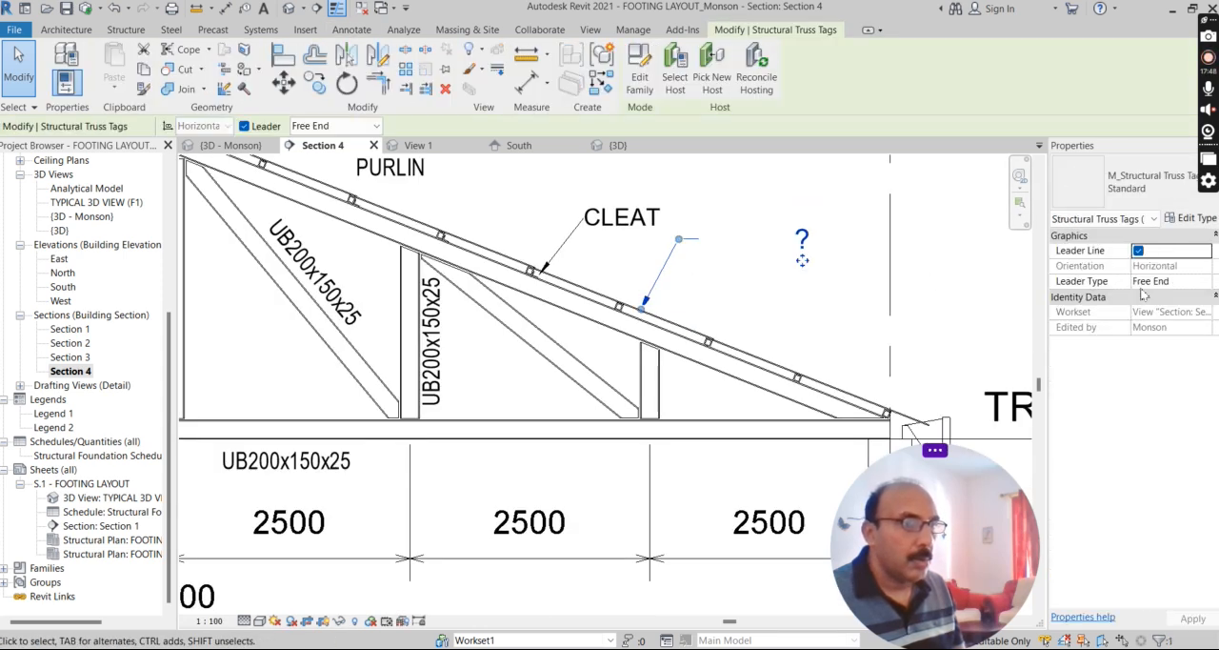
{"action": "scroll", "coordinate": [726, 340], "scroll_direction": "up", "scroll_amount": 3}
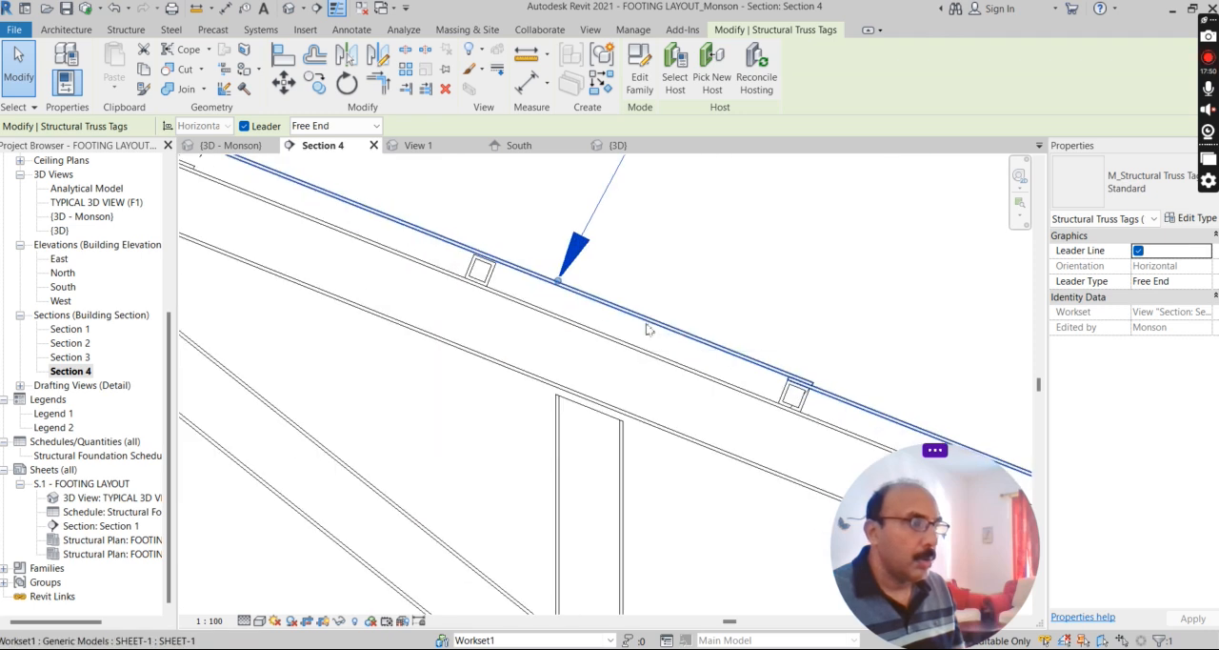
{"action": "left_click", "coordinate": [648, 326]}
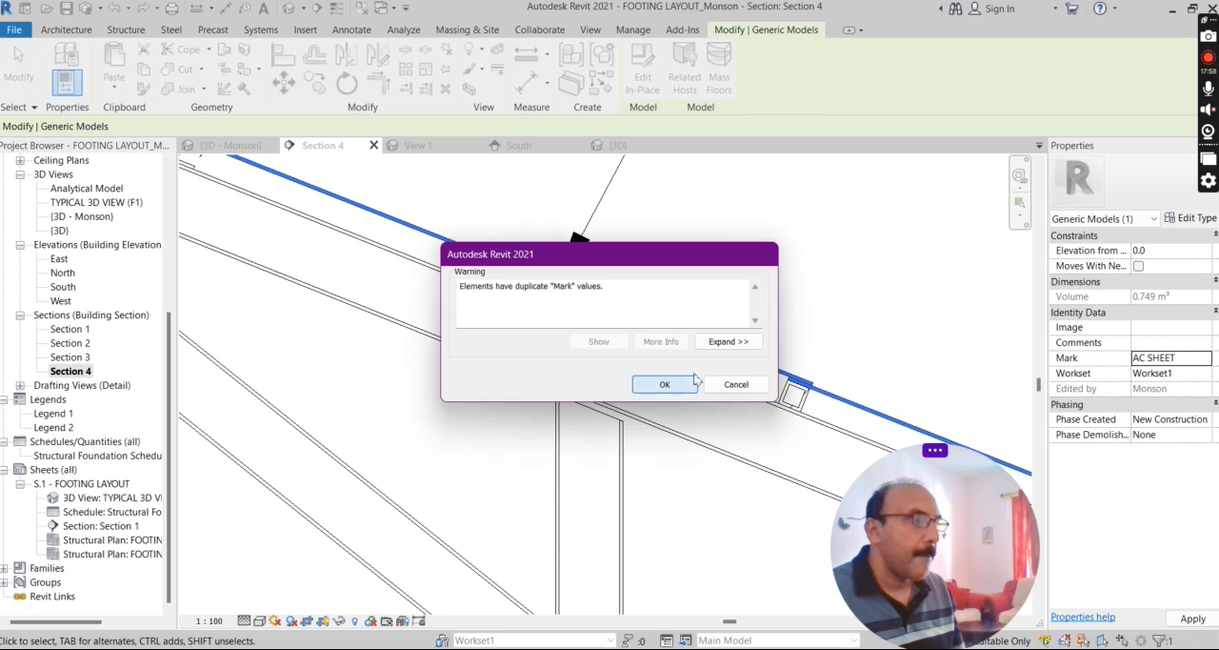
{"action": "left_click", "coordinate": [652, 382]}
{"action": "scroll", "coordinate": [641, 374], "scroll_direction": "down", "scroll_amount": 3}
{"action": "key", "text": "Escape"}
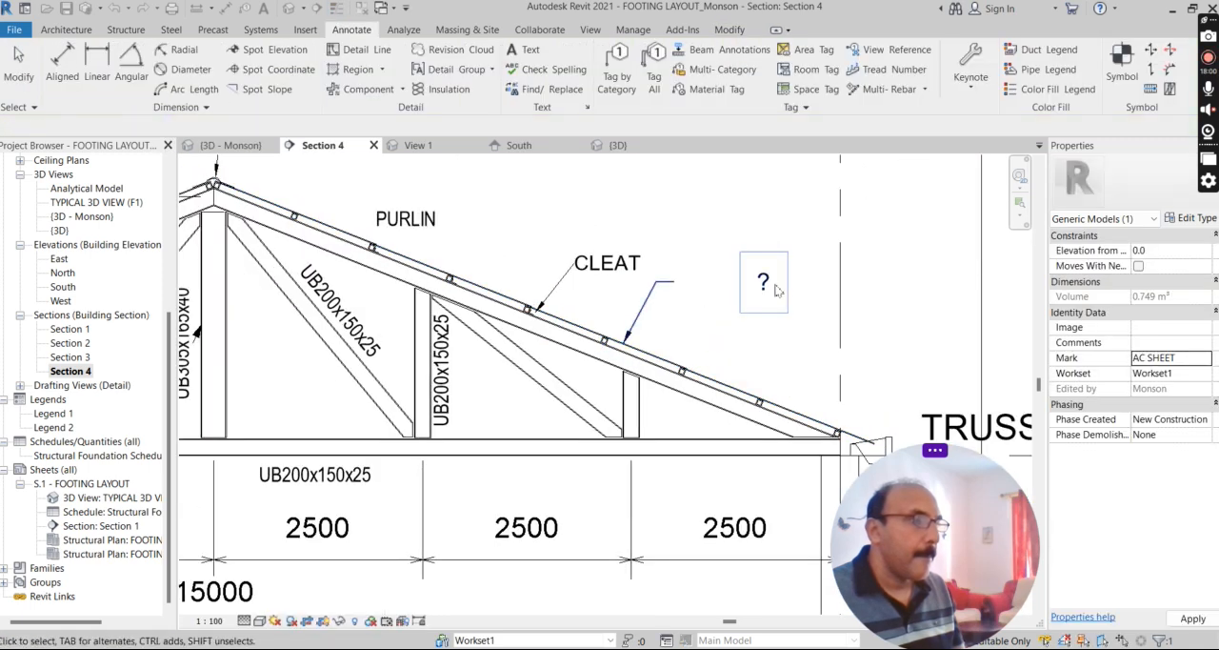
Change the text of the ? truss tag beyond the CLEAT tag to AC SHEET and accept the type parameter change.
{"action": "double_click", "coordinate": [765, 284]}
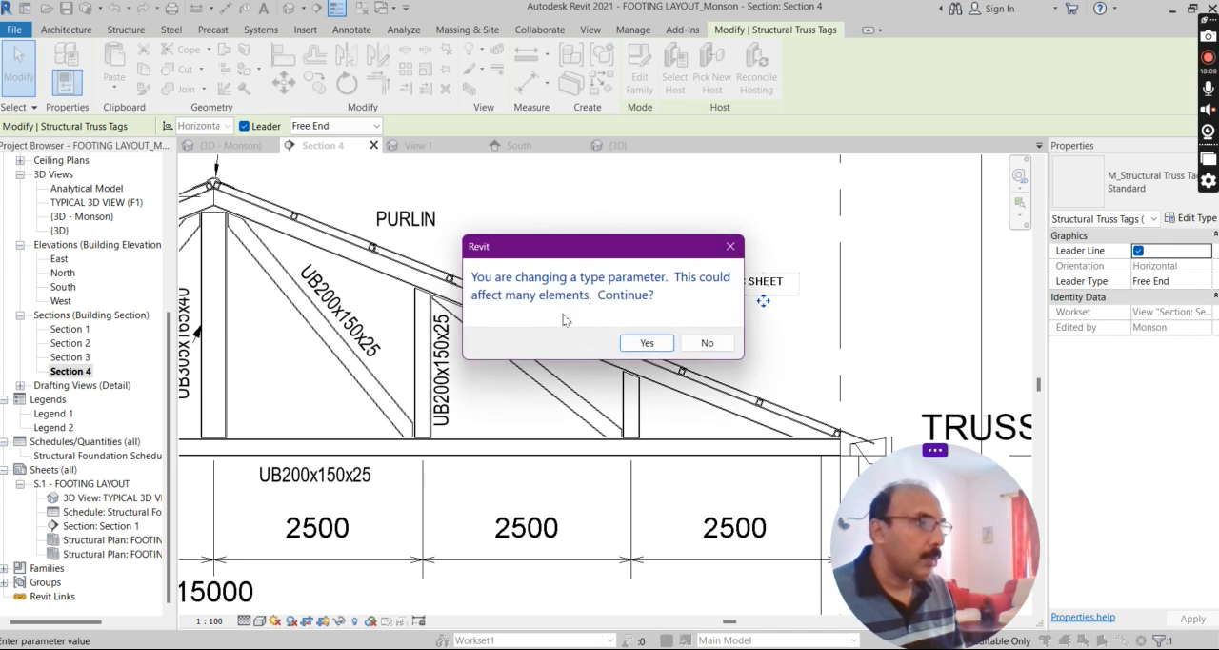
{"action": "left_click", "coordinate": [646, 344]}
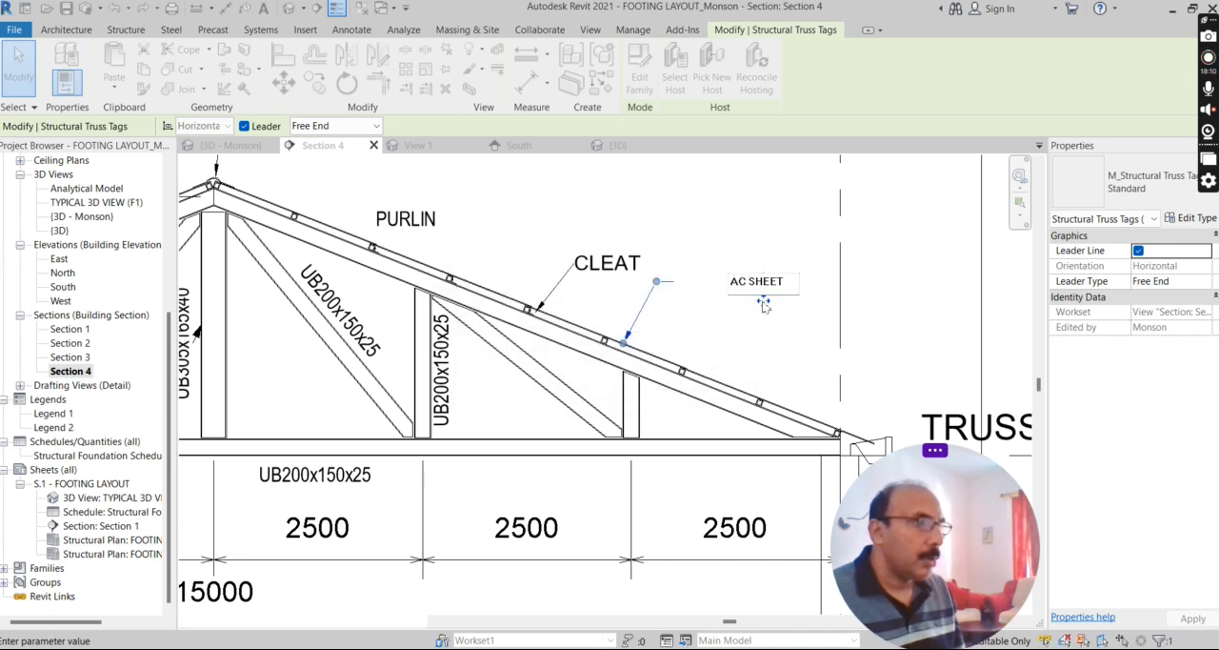
{"action": "scroll", "coordinate": [673, 312], "scroll_direction": "down", "scroll_amount": 2}
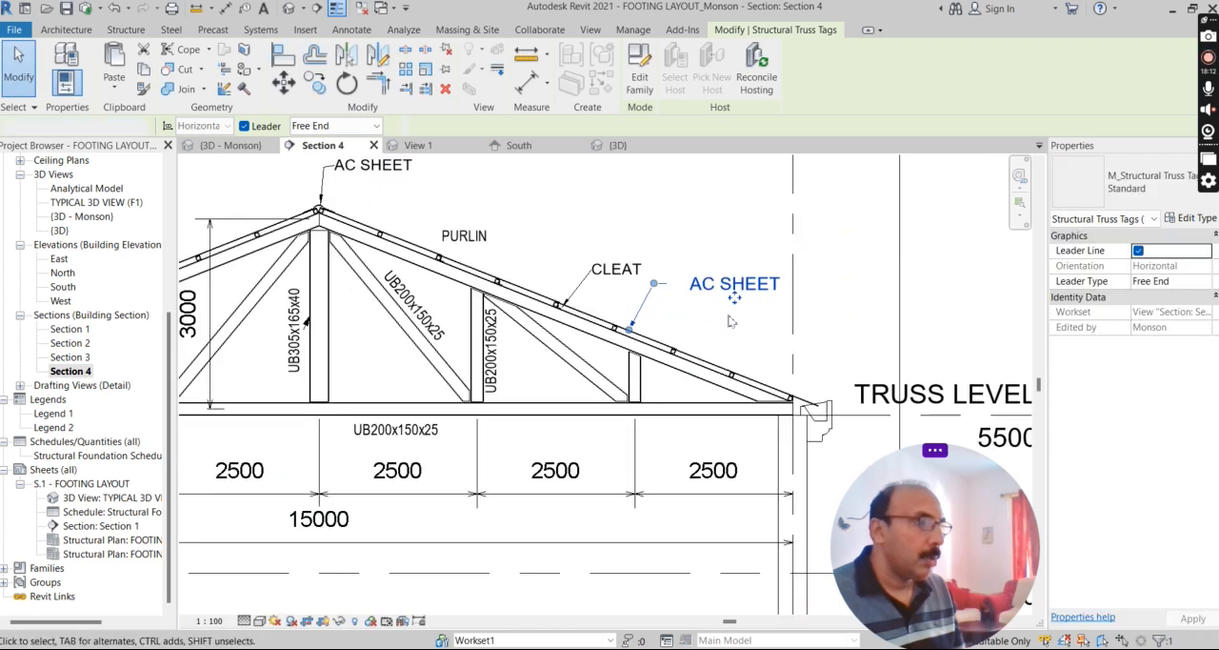
{"action": "left_click", "coordinate": [729, 321]}
{"action": "scroll", "coordinate": [707, 300], "scroll_direction": "up", "scroll_amount": 2}
{"action": "scroll", "coordinate": [707, 305], "scroll_direction": "down", "scroll_amount": 3}
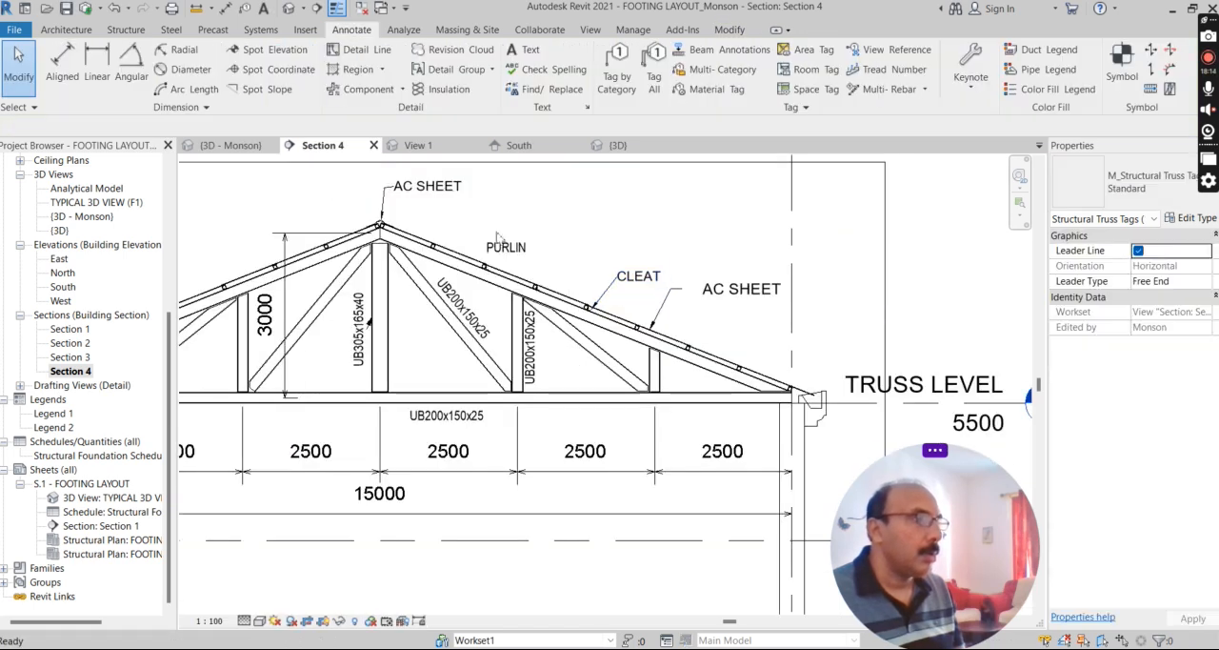
Open the gutter at the truss's eave end for in-place editing and enter its extrusion sketch.
{"action": "scroll", "coordinate": [728, 353], "scroll_direction": "down", "scroll_amount": 1}
{"action": "scroll", "coordinate": [729, 360], "scroll_direction": "up", "scroll_amount": 2}
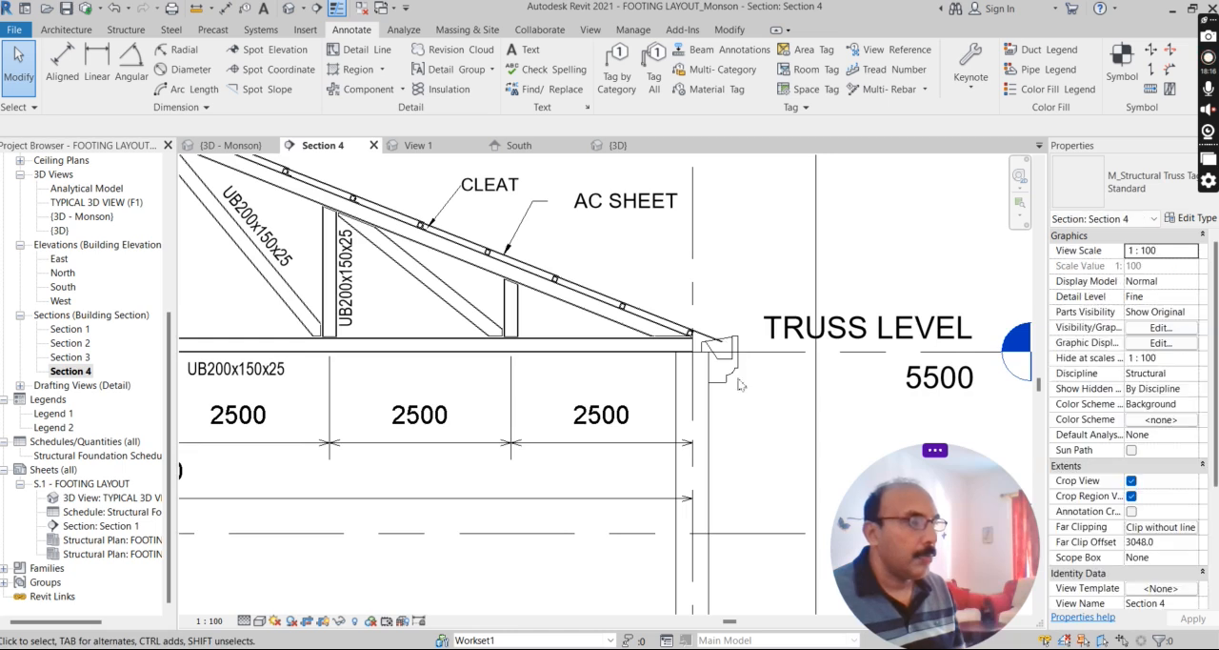
{"action": "scroll", "coordinate": [740, 384], "scroll_direction": "up", "scroll_amount": 3}
{"action": "left_click", "coordinate": [827, 413]}
{"action": "left_click", "coordinate": [807, 382]}
{"action": "scroll", "coordinate": [693, 274], "scroll_direction": "down", "scroll_amount": 3}
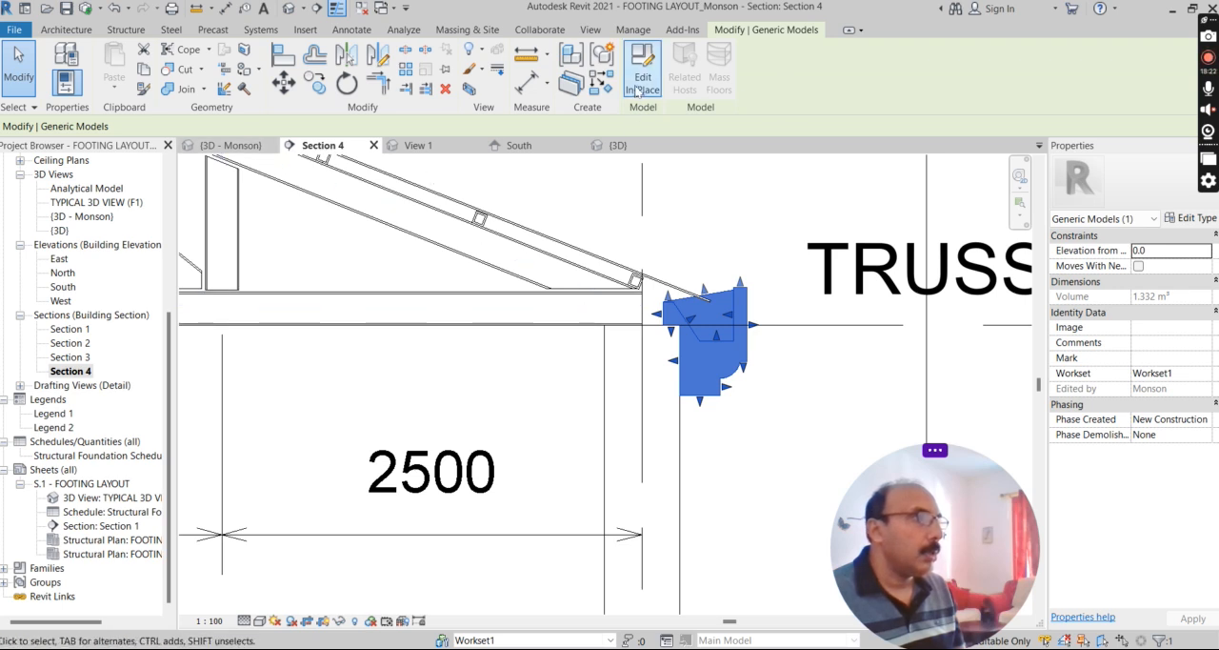
{"action": "left_click", "coordinate": [642, 69]}
{"action": "left_click", "coordinate": [714, 372]}
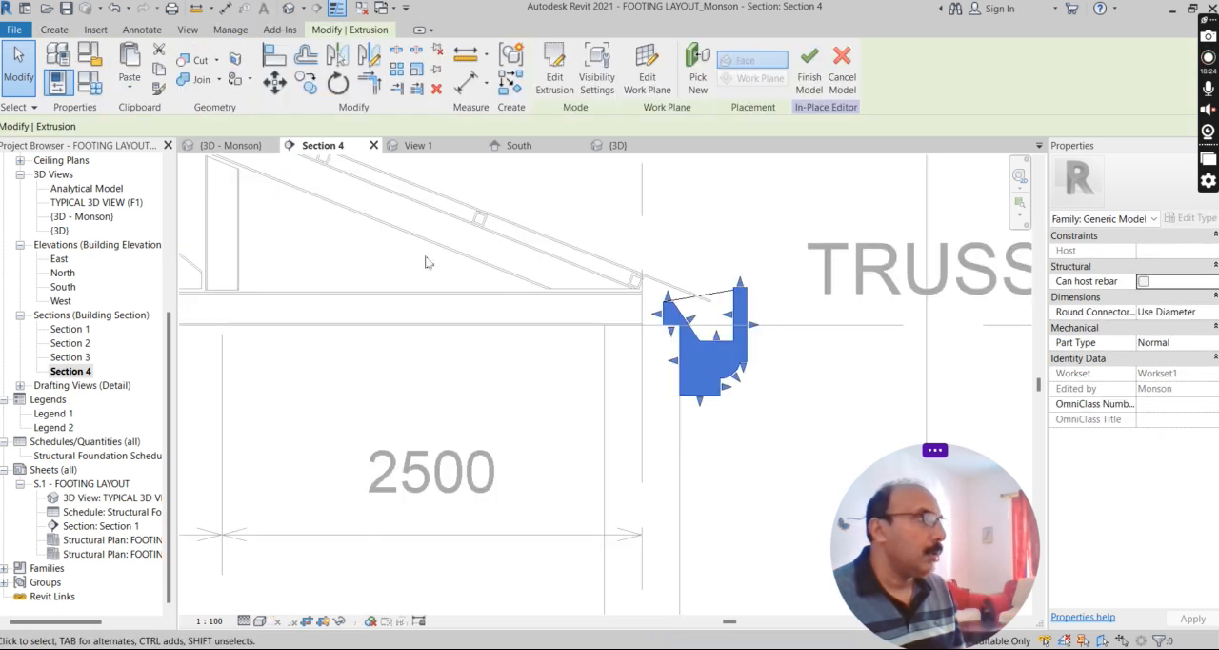
{"action": "left_click", "coordinate": [555, 71]}
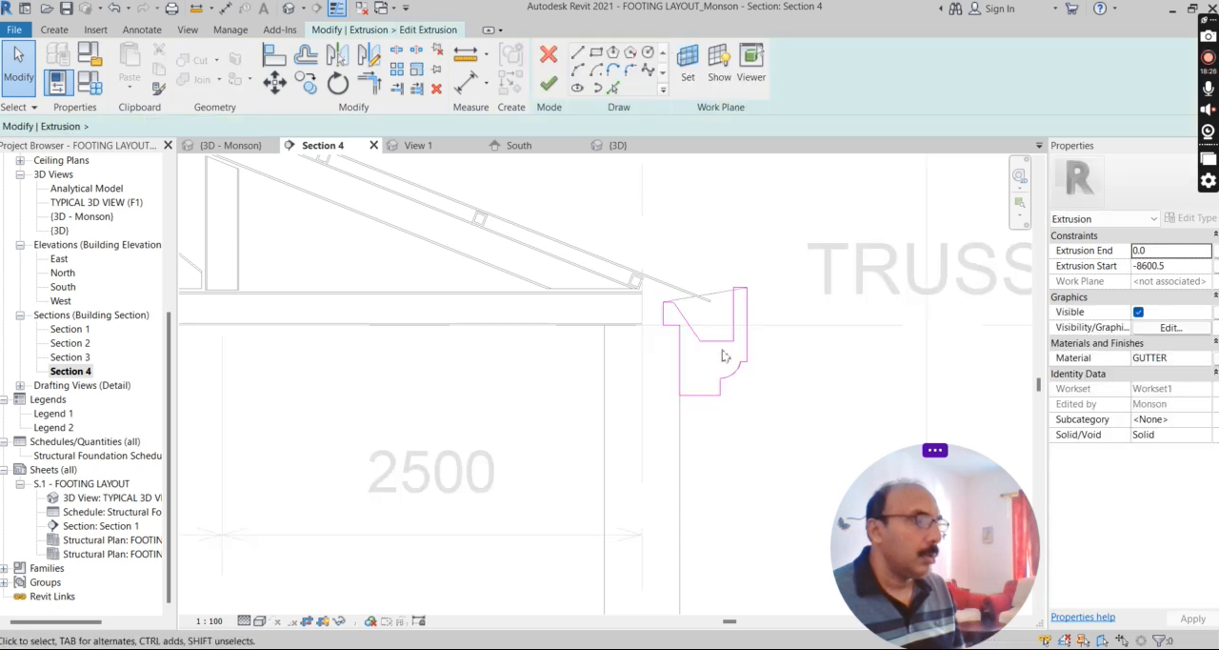
Finish the gutter's extrusion sketch and its in-place model without altering the profile.
{"action": "left_click", "coordinate": [55, 29]}
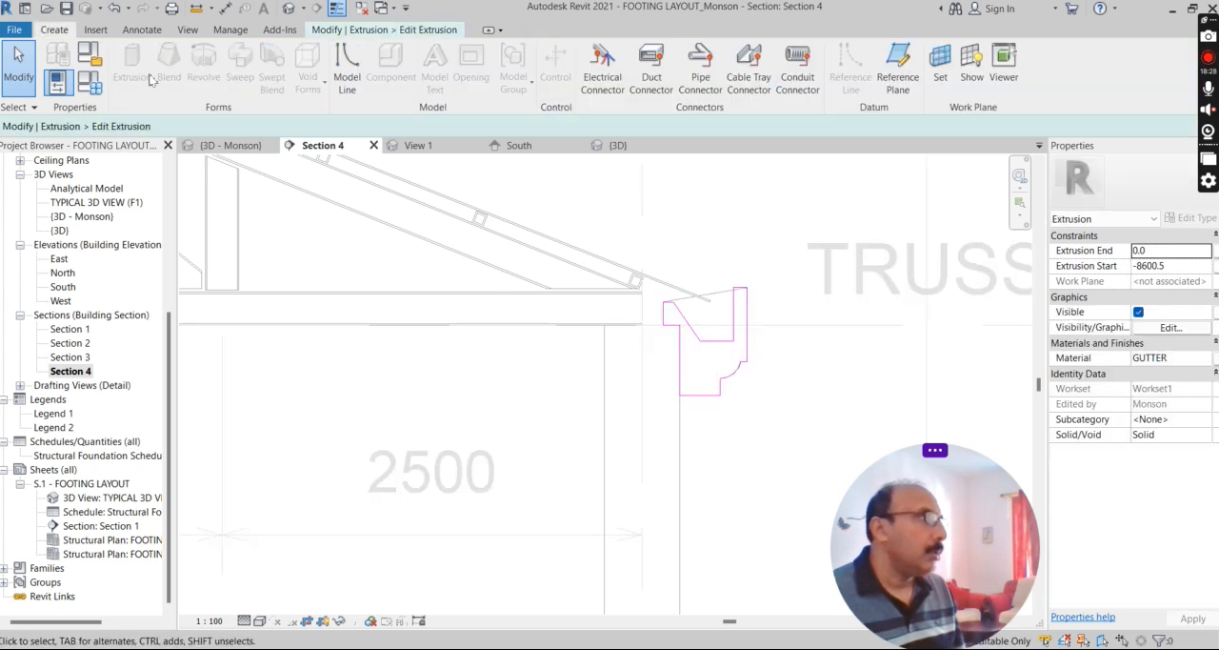
{"action": "scroll", "coordinate": [742, 311], "scroll_direction": "up", "scroll_amount": 2}
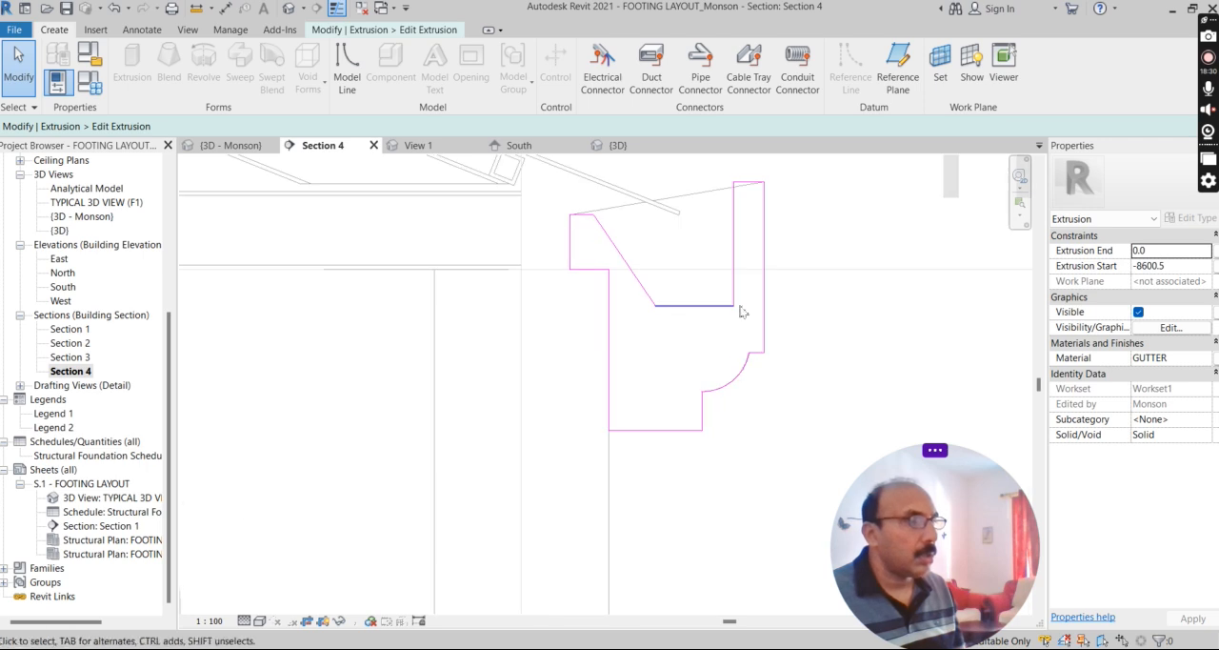
{"action": "left_click", "coordinate": [351, 30]}
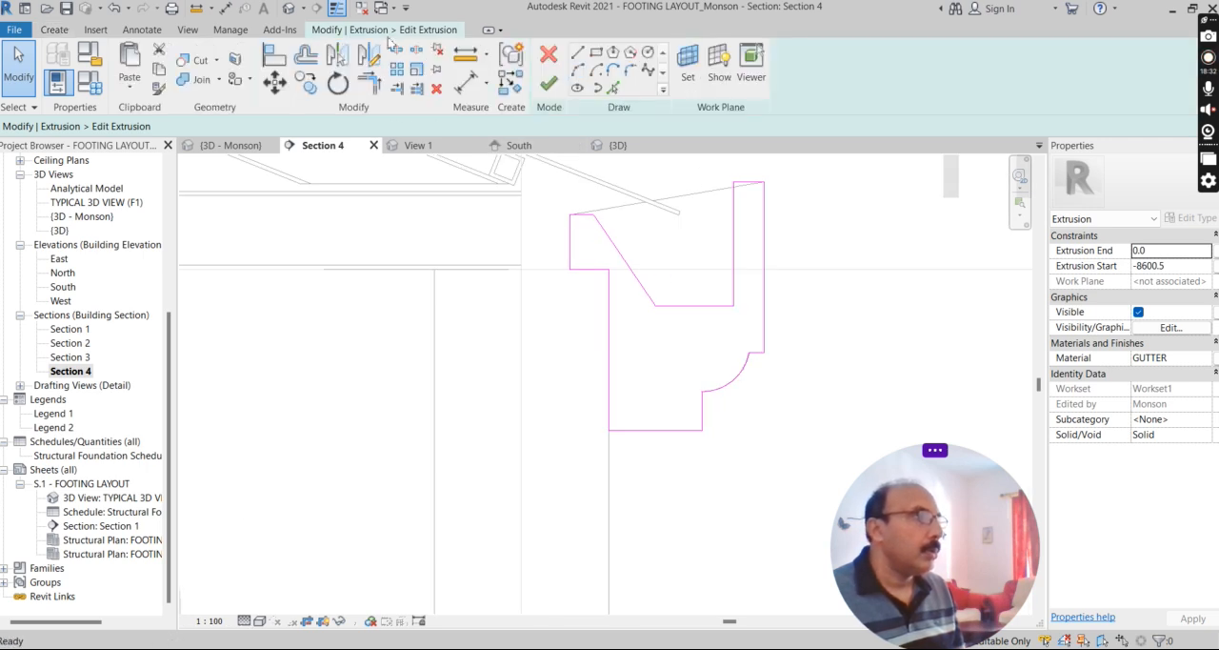
{"action": "left_click", "coordinate": [543, 83]}
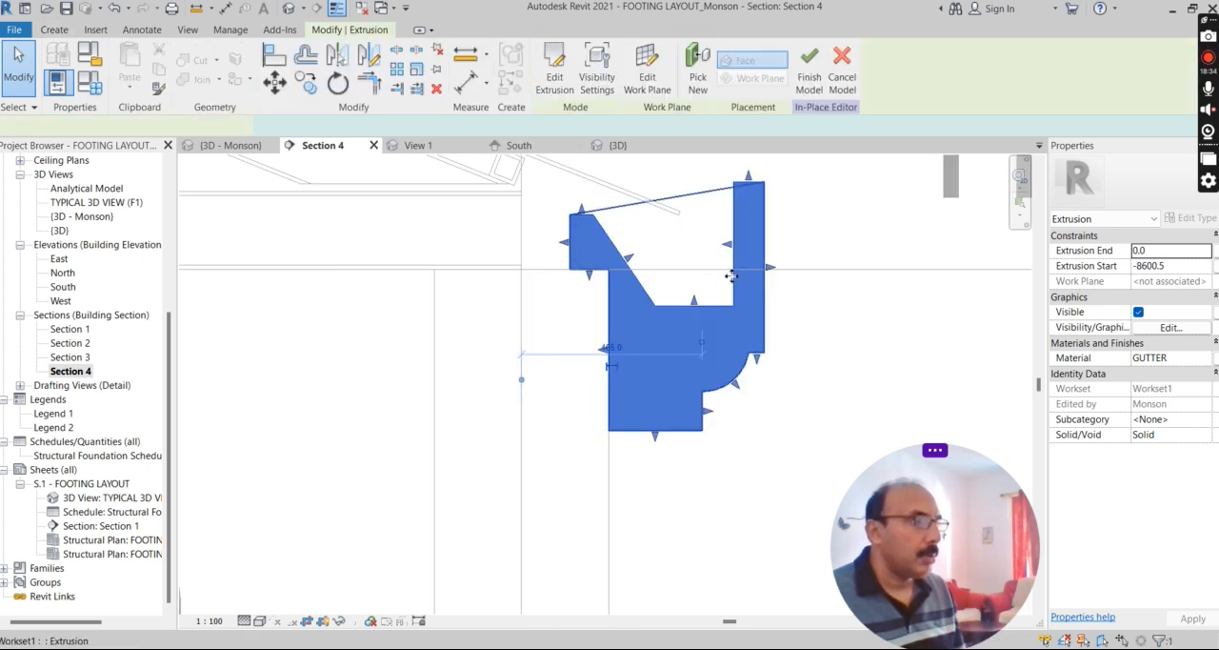
{"action": "scroll", "coordinate": [686, 276], "scroll_direction": "down", "scroll_amount": 4}
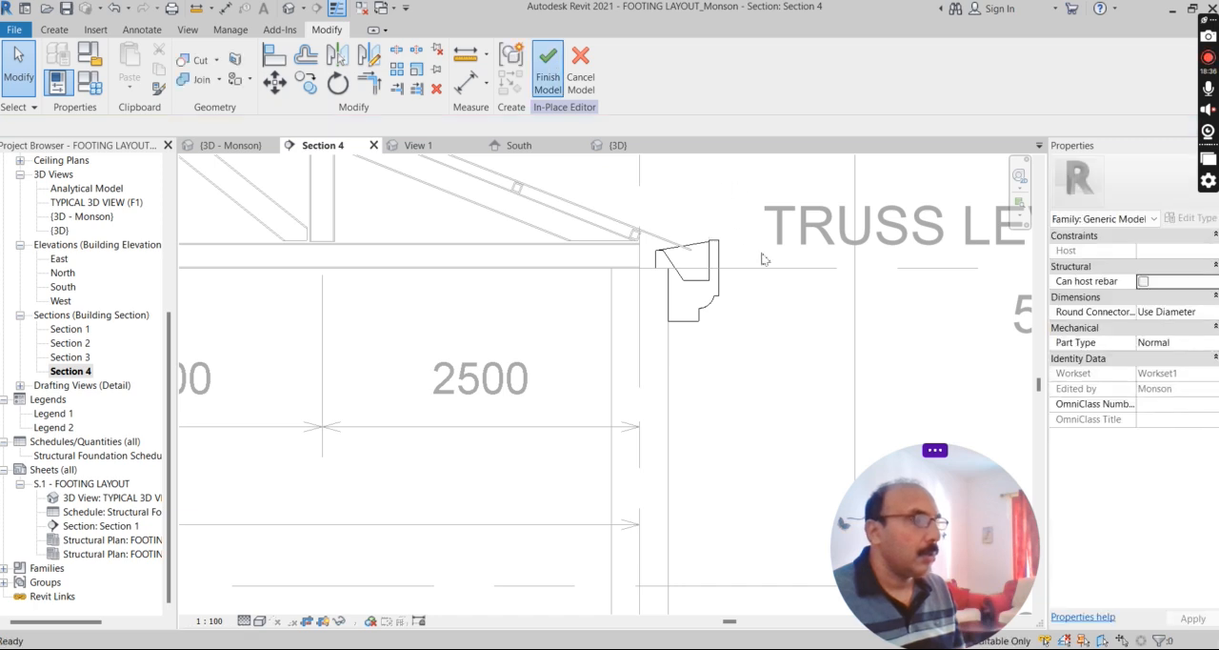
{"action": "left_click", "coordinate": [547, 71]}
{"action": "scroll", "coordinate": [776, 359], "scroll_direction": "down", "scroll_amount": 4}
{"action": "scroll", "coordinate": [776, 359], "scroll_direction": "down", "scroll_amount": 3}
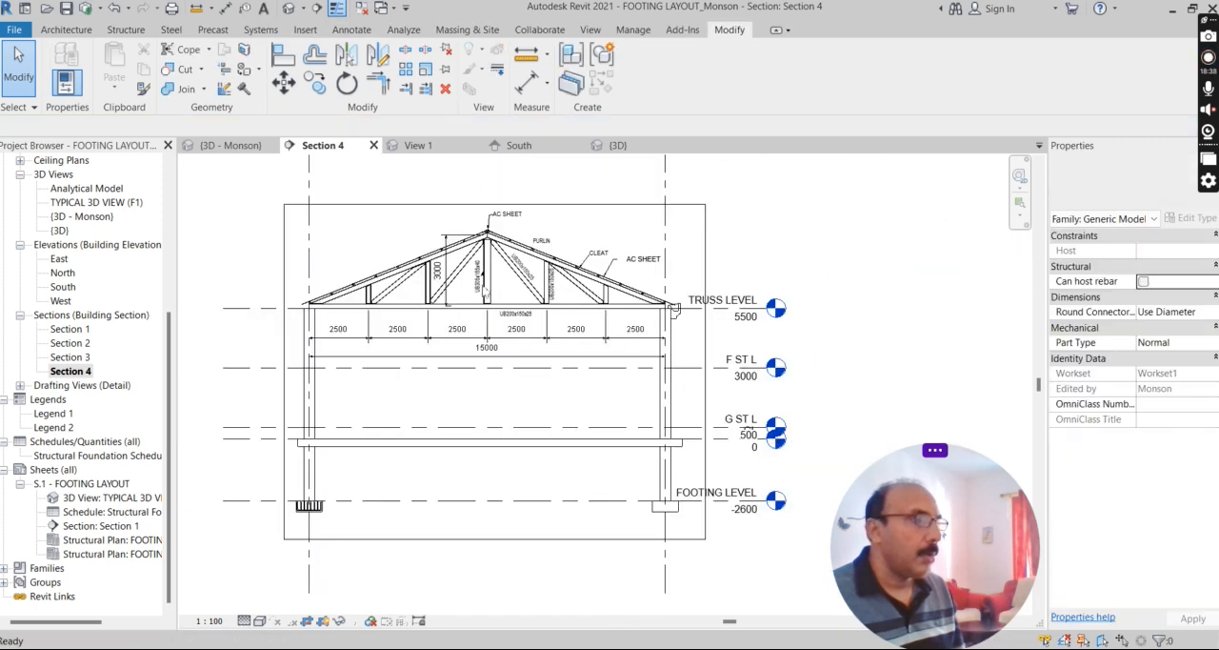
{"action": "scroll", "coordinate": [556, 234], "scroll_direction": "up", "scroll_amount": 3}
{"action": "key", "text": "Escape"}
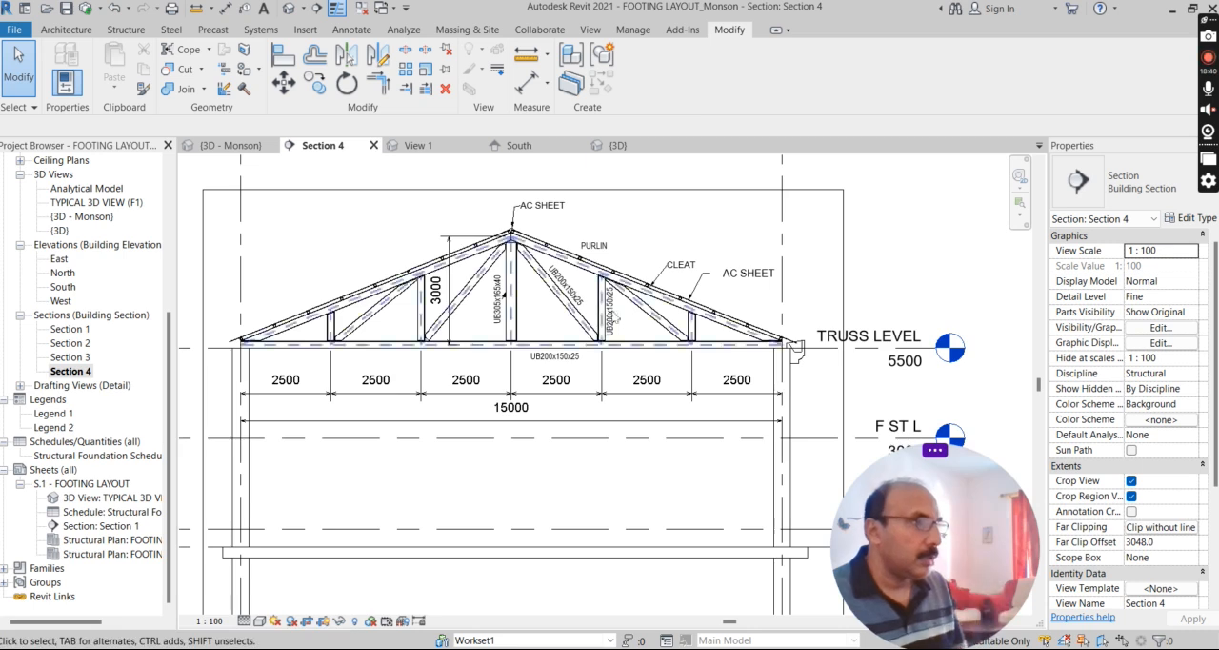
Open the {3D - Monson} view and examine the roof, trusses and gutter of the building from several angles.
{"action": "scroll", "coordinate": [662, 314], "scroll_direction": "up", "scroll_amount": 2}
{"action": "scroll", "coordinate": [665, 354], "scroll_direction": "down", "scroll_amount": 1}
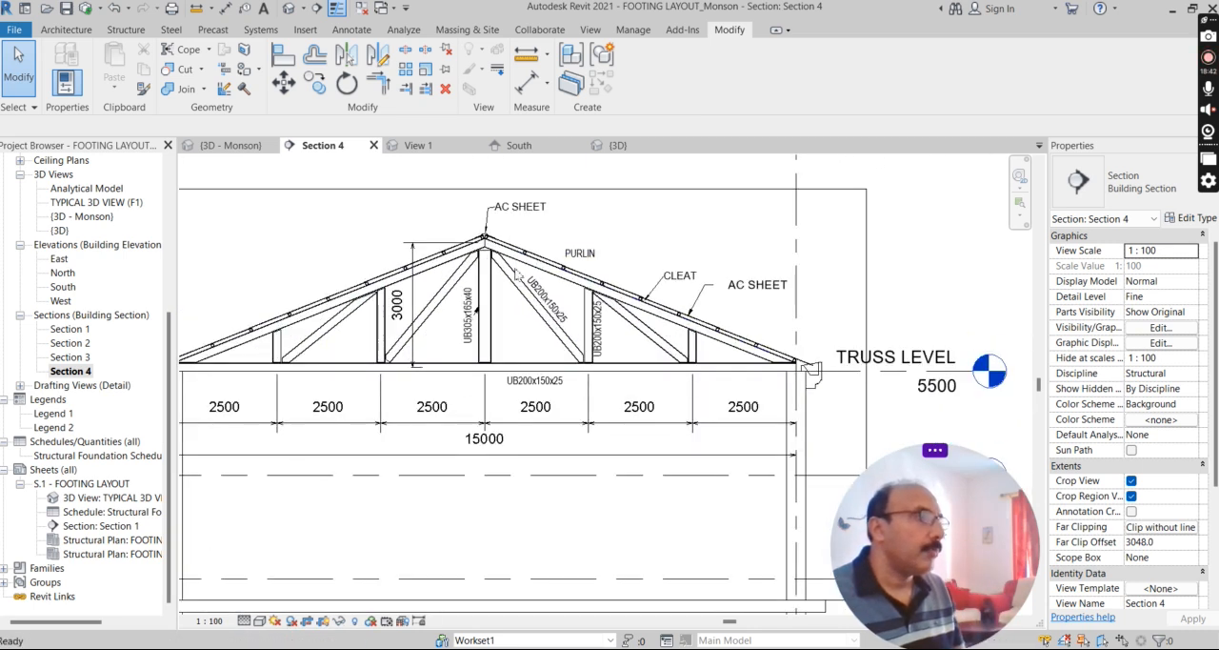
{"action": "left_click", "coordinate": [290, 10]}
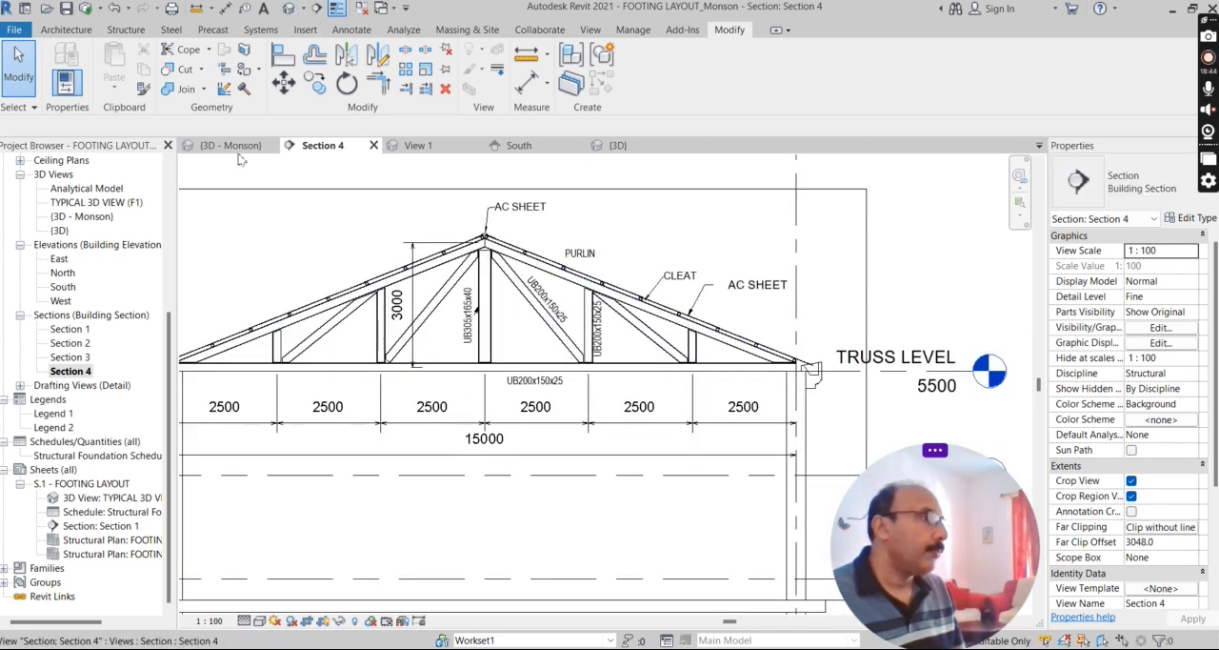
{"action": "middle_click_drag", "start_coordinate": [642, 463], "coordinate": [661, 481], "text": "shift"}
{"action": "scroll", "coordinate": [596, 334], "scroll_direction": "up", "scroll_amount": 2}
{"action": "scroll", "coordinate": [603, 364], "scroll_direction": "down", "scroll_amount": 5}
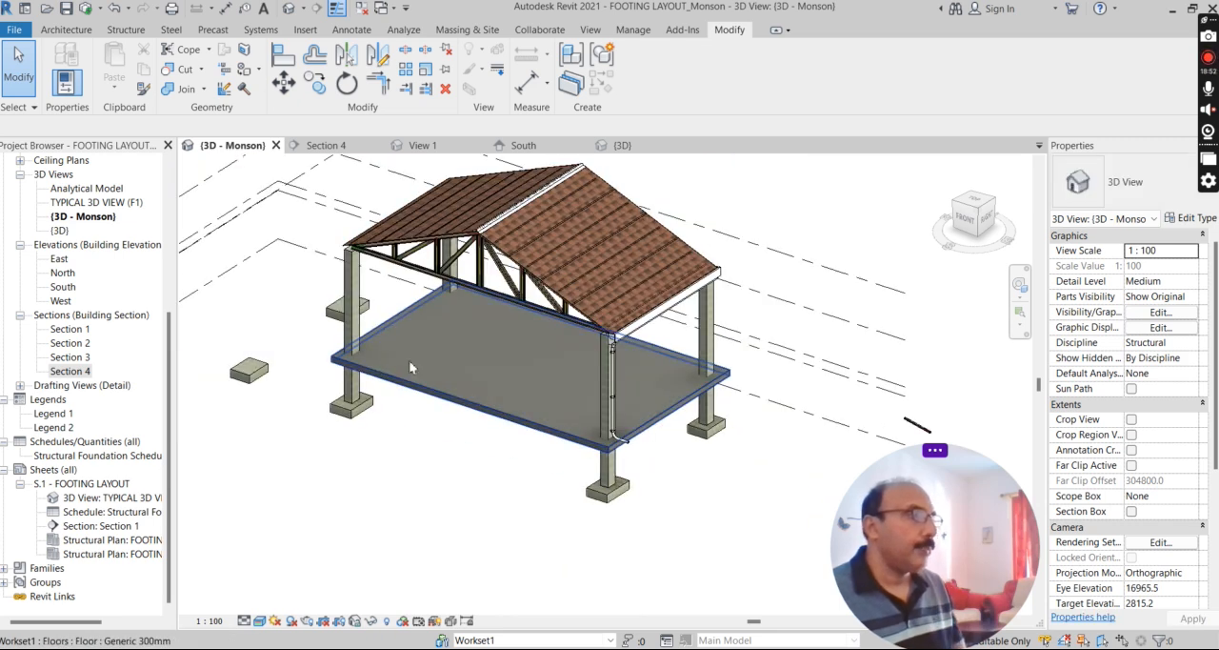
{"action": "scroll", "coordinate": [481, 365], "scroll_direction": "down", "scroll_amount": 2}
{"action": "middle_click_drag", "start_coordinate": [481, 365], "coordinate": [544, 443], "text": "shift"}
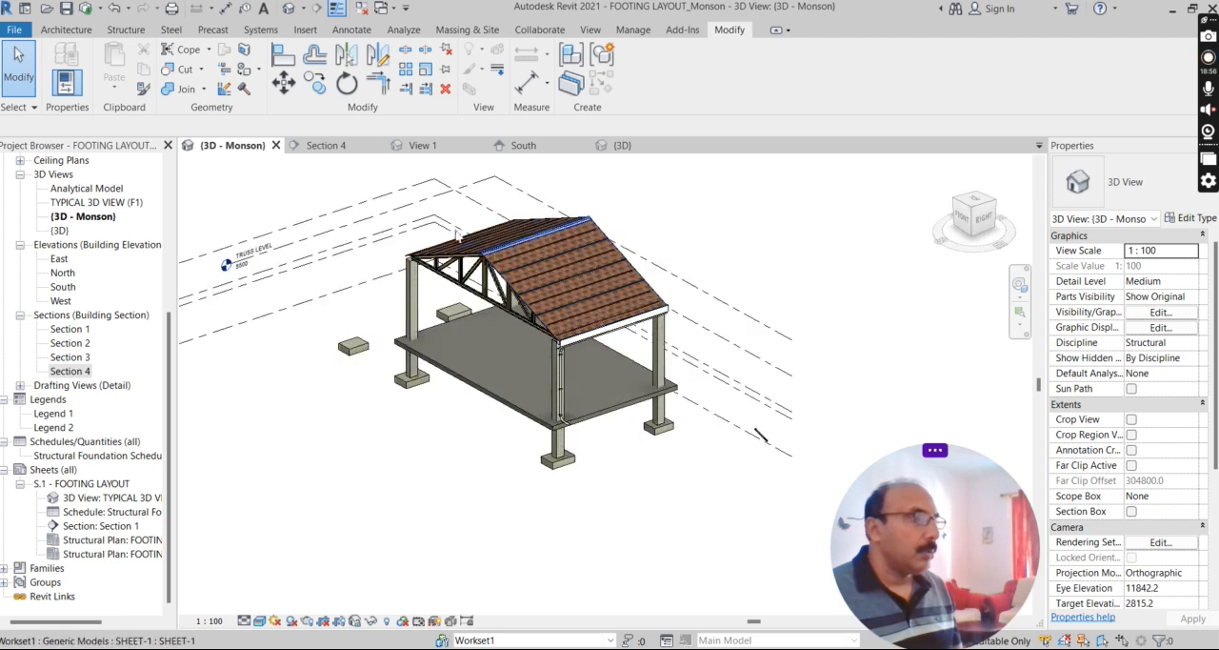
{"action": "scroll", "coordinate": [457, 227], "scroll_direction": "up", "scroll_amount": 1}
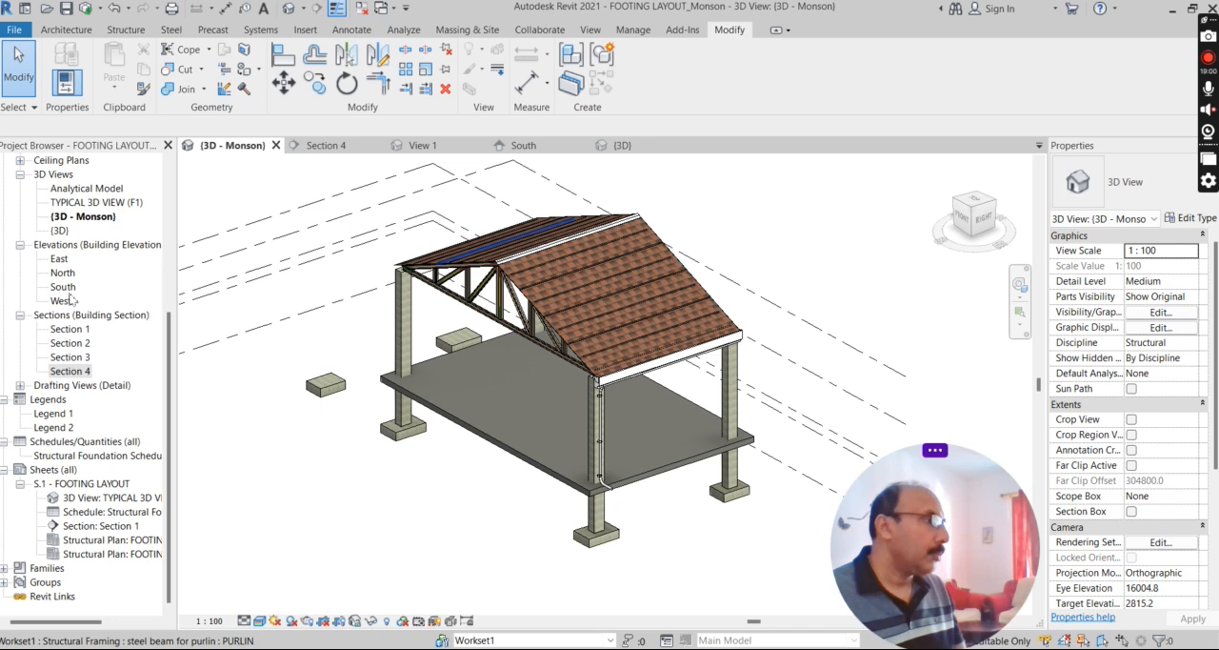
Open Legend 2 and examine the member names and tags on the reference truss section image.
{"action": "scroll", "coordinate": [94, 236], "scroll_direction": "up", "scroll_amount": 1}
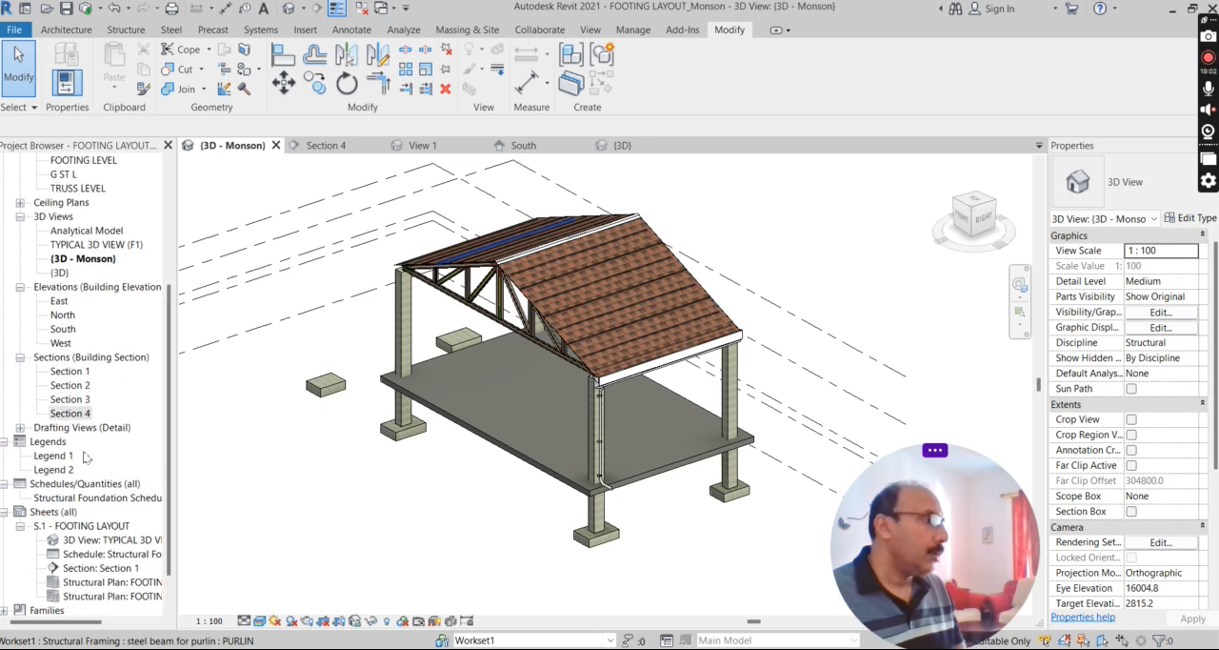
{"action": "double_click", "coordinate": [52, 469]}
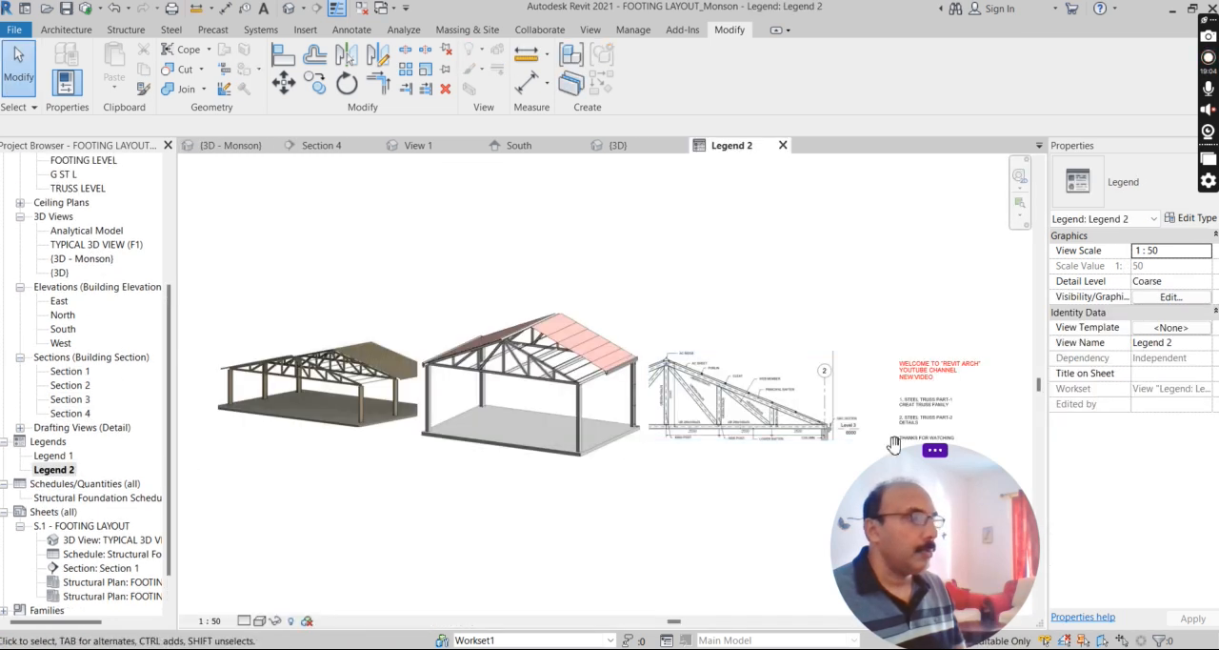
{"action": "scroll", "coordinate": [779, 425], "scroll_direction": "up", "scroll_amount": 2}
{"action": "scroll", "coordinate": [781, 421], "scroll_direction": "up", "scroll_amount": 2}
{"action": "scroll", "coordinate": [614, 428], "scroll_direction": "up", "scroll_amount": 2}
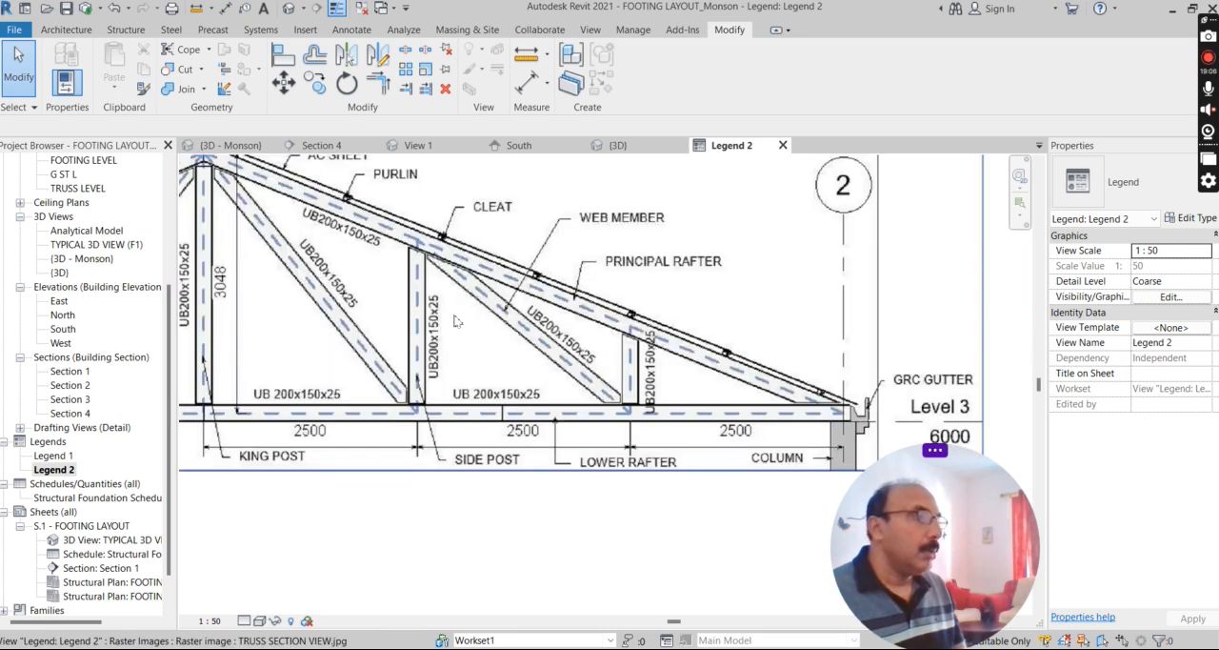
{"action": "scroll", "coordinate": [455, 321], "scroll_direction": "down", "scroll_amount": 2}
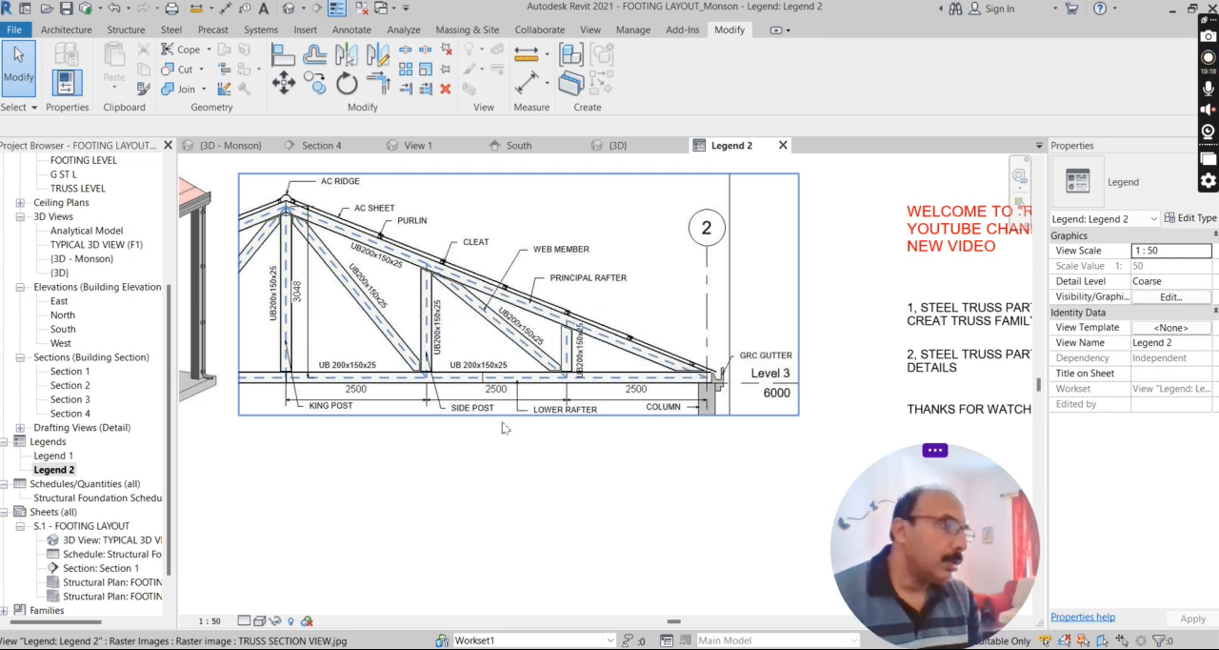
Examine the side post and lower rafter joints, web members, member sizes and bay dimensions on the reference truss section image.
{"action": "scroll", "coordinate": [448, 381], "scroll_direction": "up", "scroll_amount": 4}
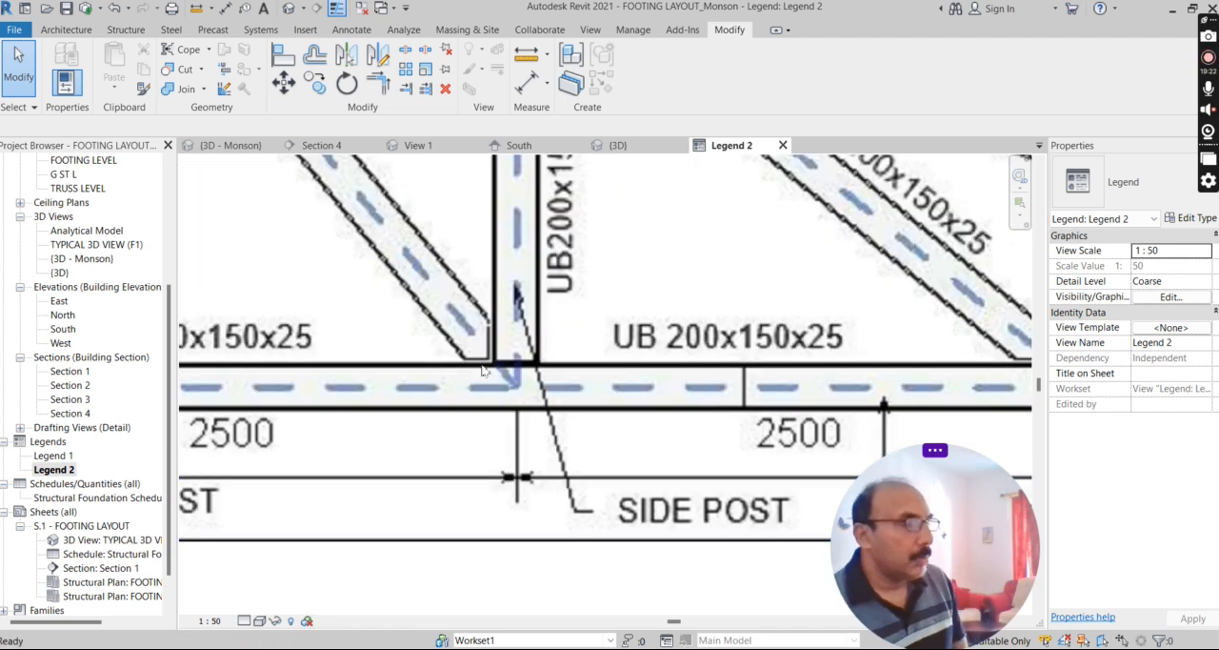
{"action": "scroll", "coordinate": [480, 348], "scroll_direction": "down", "scroll_amount": 1}
{"action": "scroll", "coordinate": [429, 347], "scroll_direction": "up", "scroll_amount": 1}
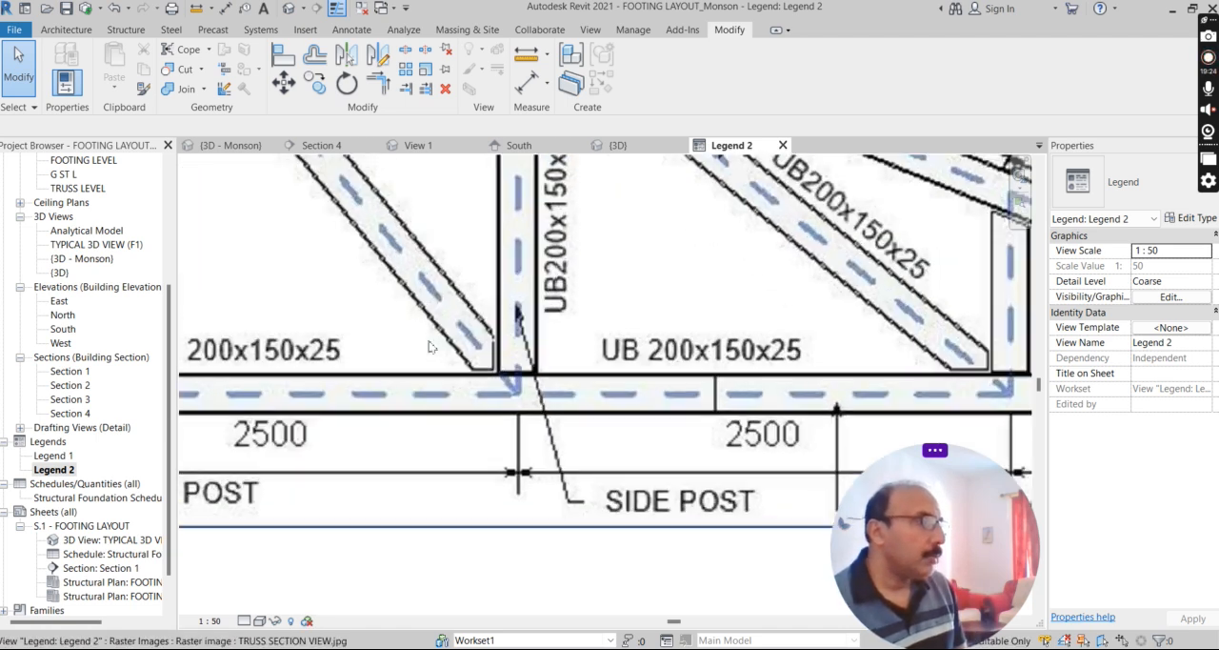
{"action": "scroll", "coordinate": [514, 327], "scroll_direction": "down", "scroll_amount": 3}
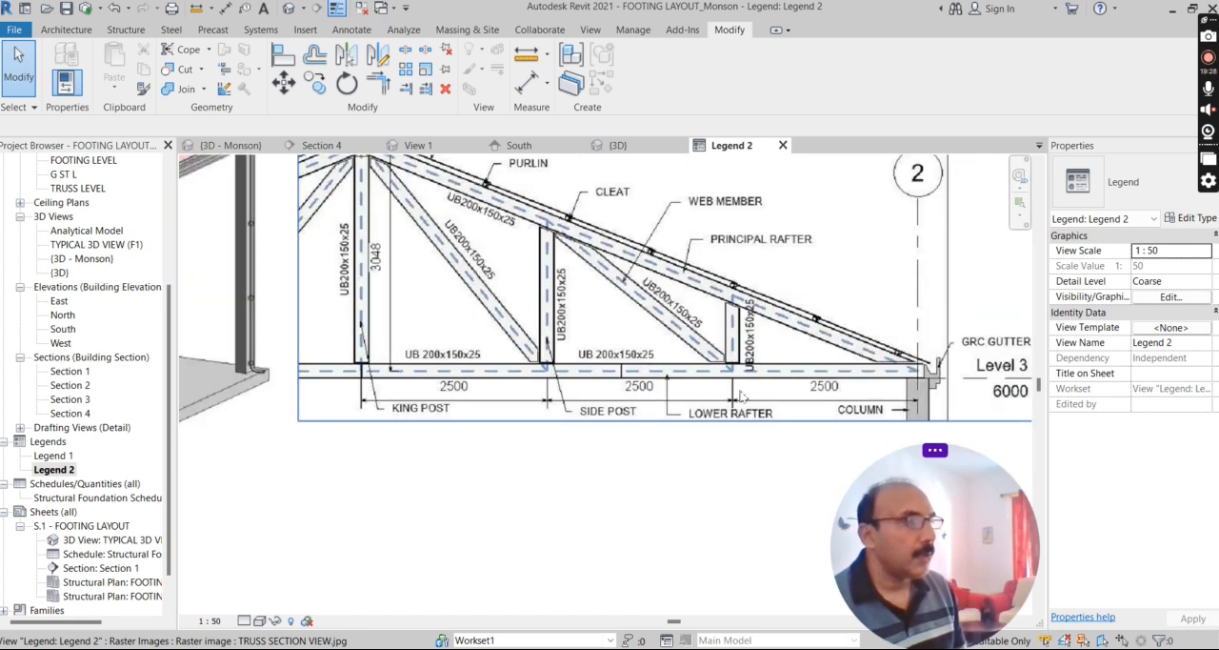
{"action": "scroll", "coordinate": [435, 419], "scroll_direction": "down", "scroll_amount": 1}
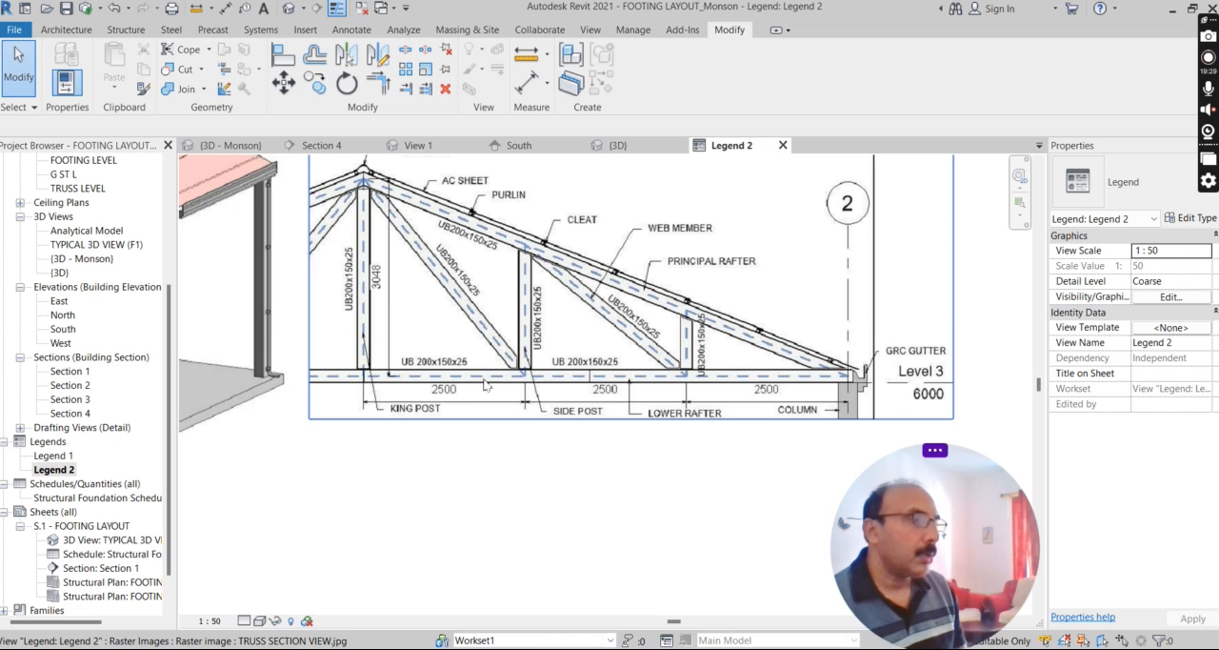
{"action": "scroll", "coordinate": [487, 370], "scroll_direction": "up", "scroll_amount": 3}
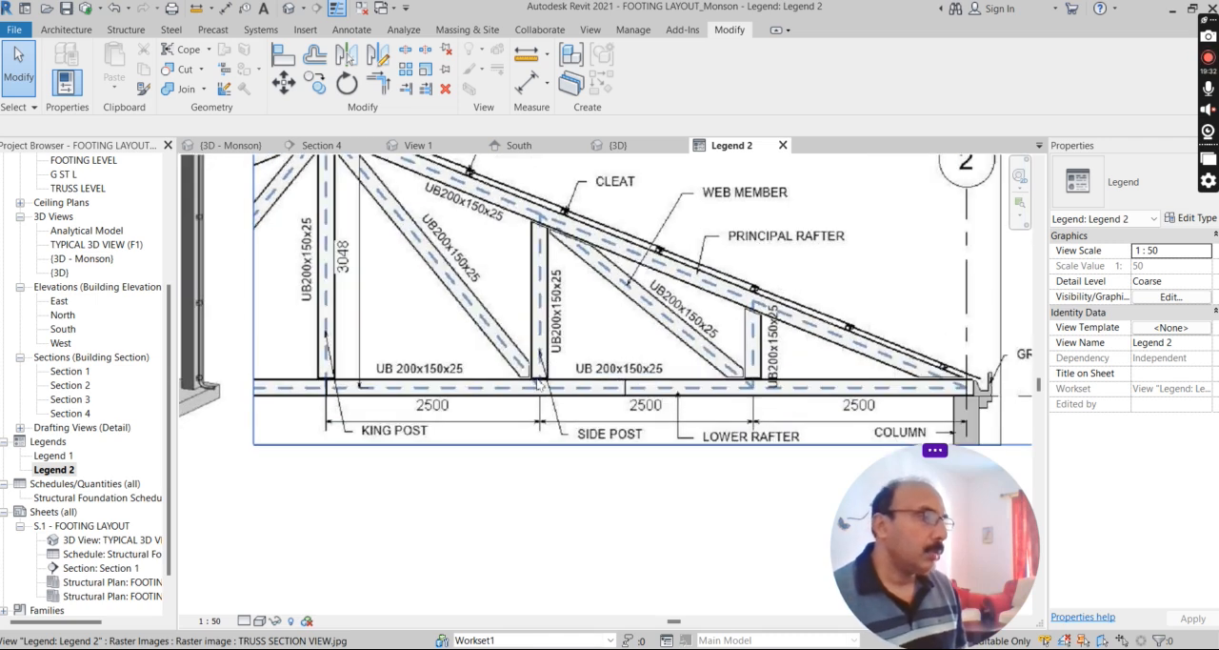
{"action": "scroll", "coordinate": [581, 390], "scroll_direction": "down", "scroll_amount": 2}
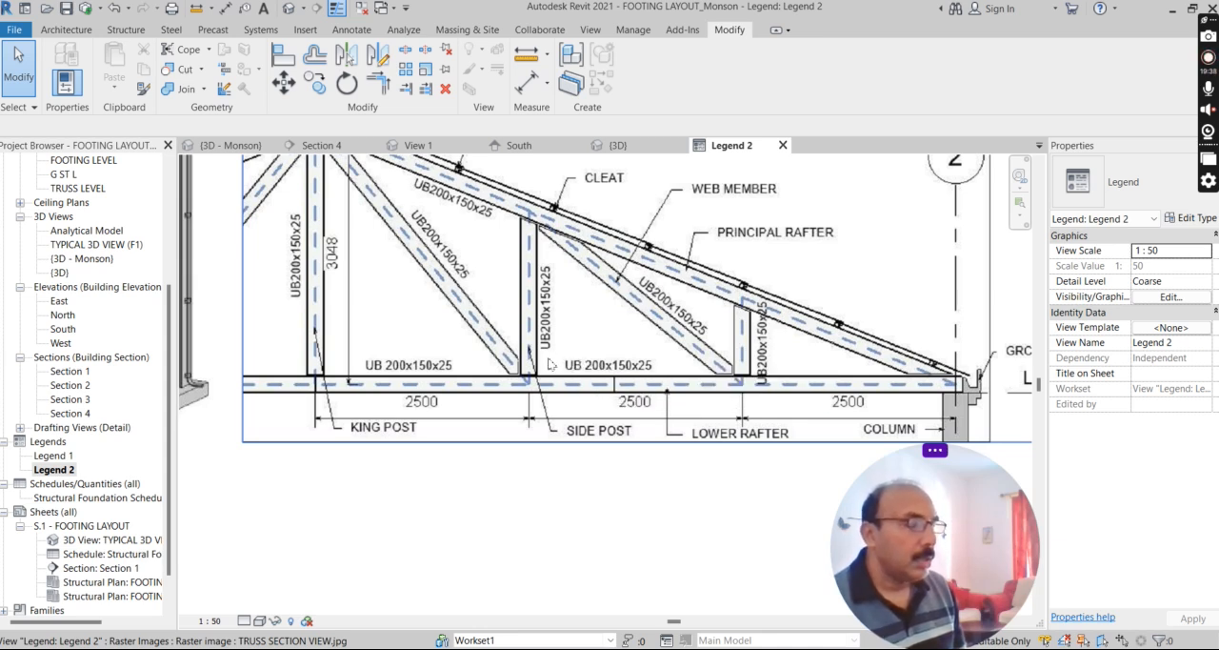
{"action": "scroll", "coordinate": [604, 327], "scroll_direction": "down", "scroll_amount": 3}
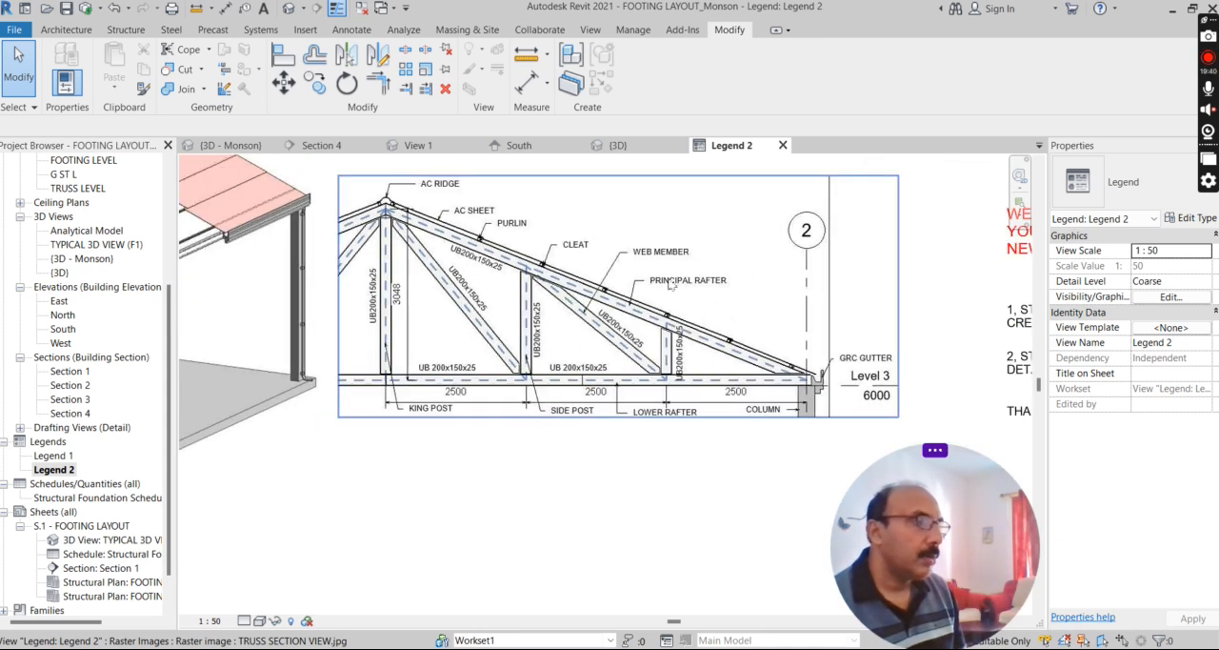
{"action": "scroll", "coordinate": [671, 283], "scroll_direction": "up", "scroll_amount": 1}
{"action": "scroll", "coordinate": [632, 416], "scroll_direction": "down", "scroll_amount": 3}
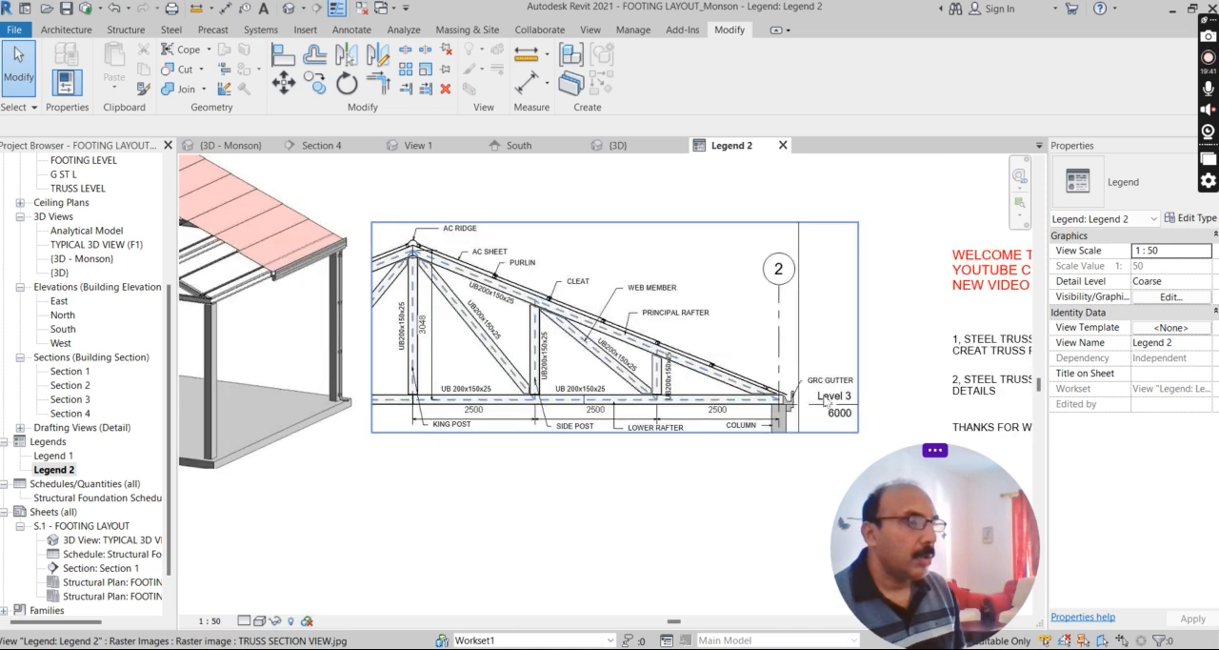
Read the text notes beside the truss image in Legend 2, including the list of steel truss video parts.
{"action": "scroll", "coordinate": [870, 409], "scroll_direction": "up", "scroll_amount": 1}
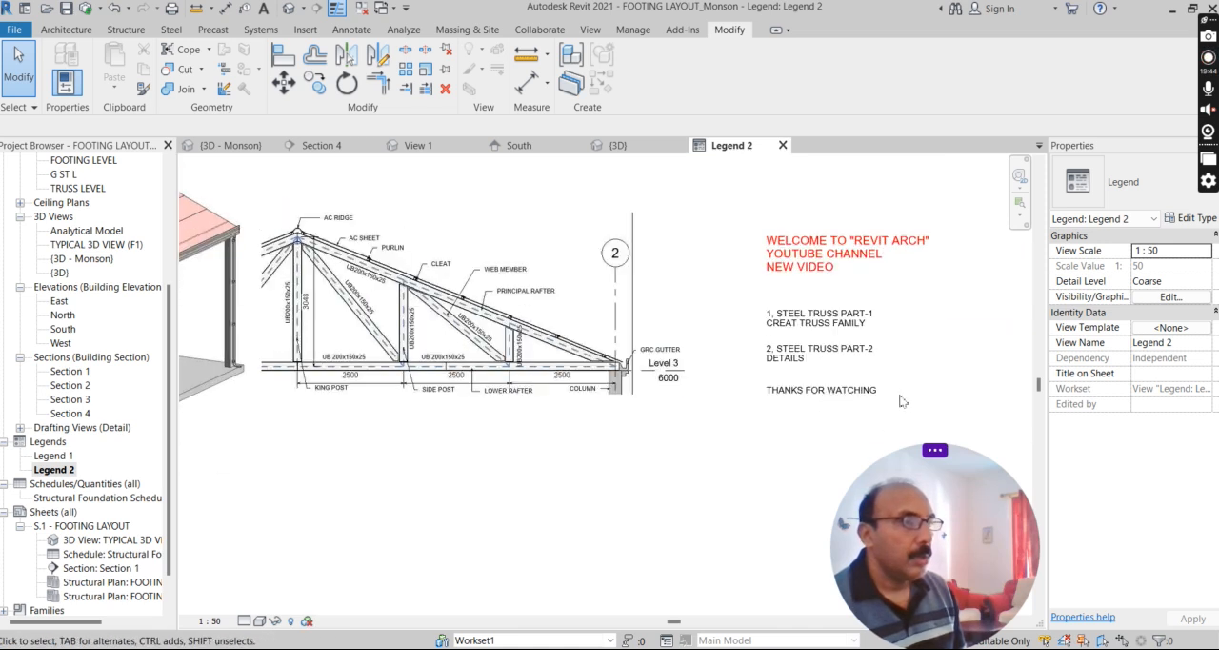
{"action": "scroll", "coordinate": [852, 414], "scroll_direction": "up", "scroll_amount": 1}
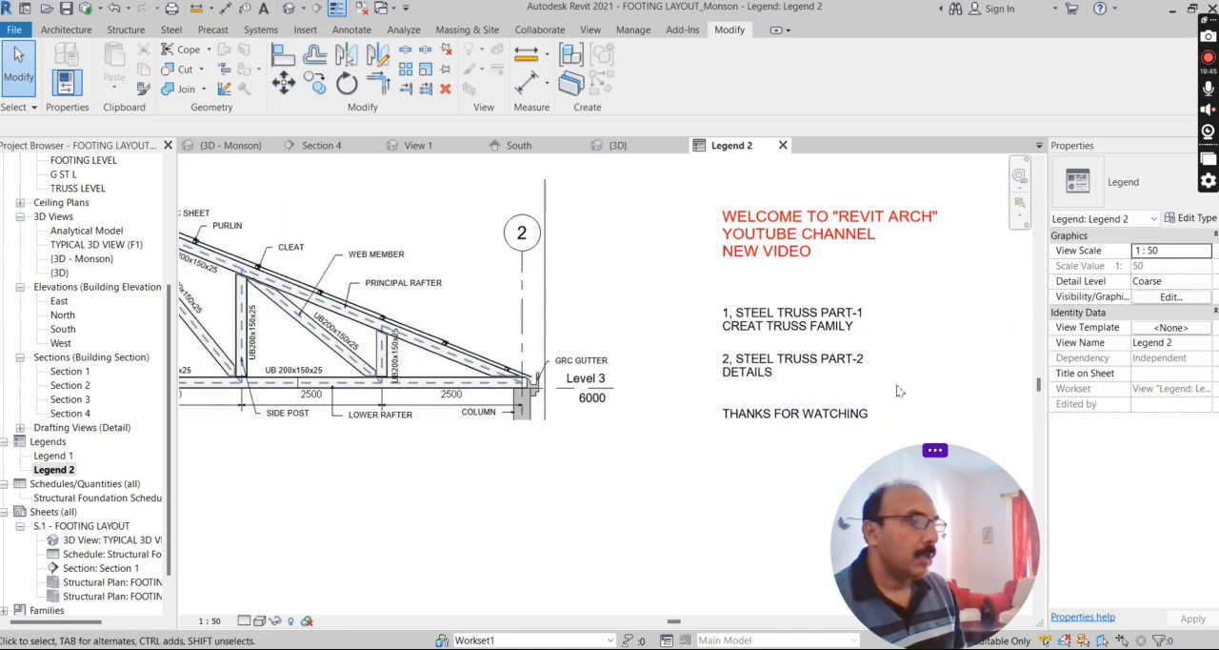
{"action": "scroll", "coordinate": [876, 400], "scroll_direction": "up", "scroll_amount": 3}
{"action": "scroll", "coordinate": [781, 428], "scroll_direction": "down", "scroll_amount": 2}
{"action": "scroll", "coordinate": [724, 443], "scroll_direction": "up", "scroll_amount": 1}
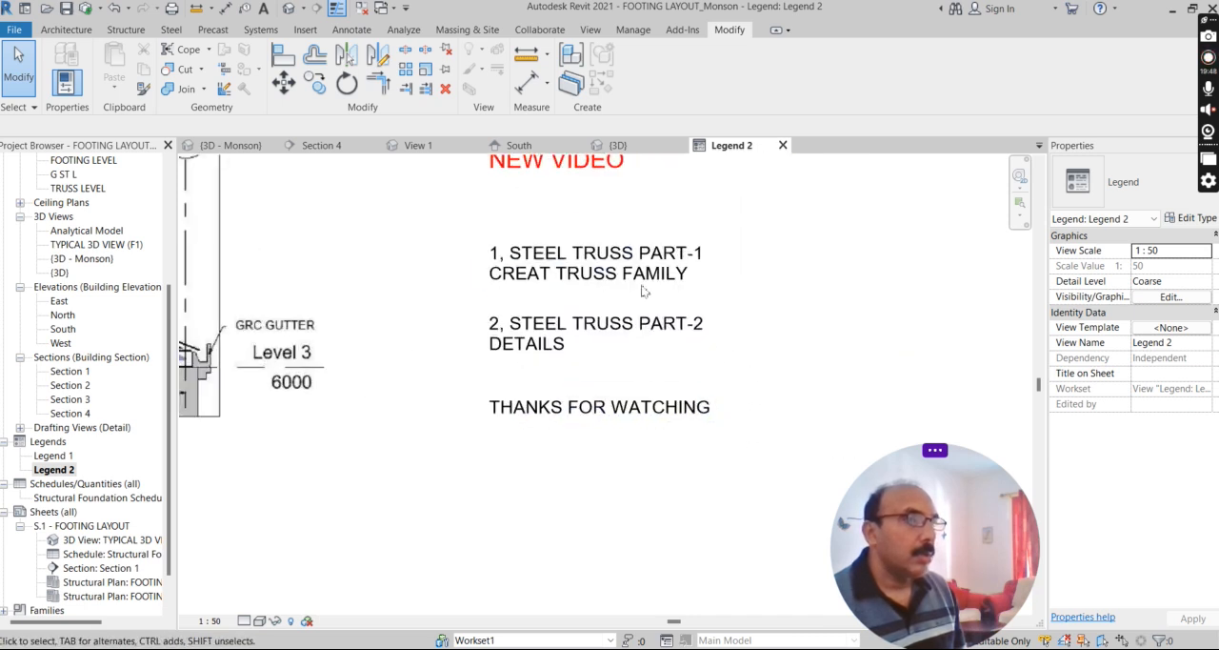
{"action": "scroll", "coordinate": [643, 290], "scroll_direction": "up", "scroll_amount": 1}
{"action": "scroll", "coordinate": [705, 493], "scroll_direction": "up", "scroll_amount": 1}
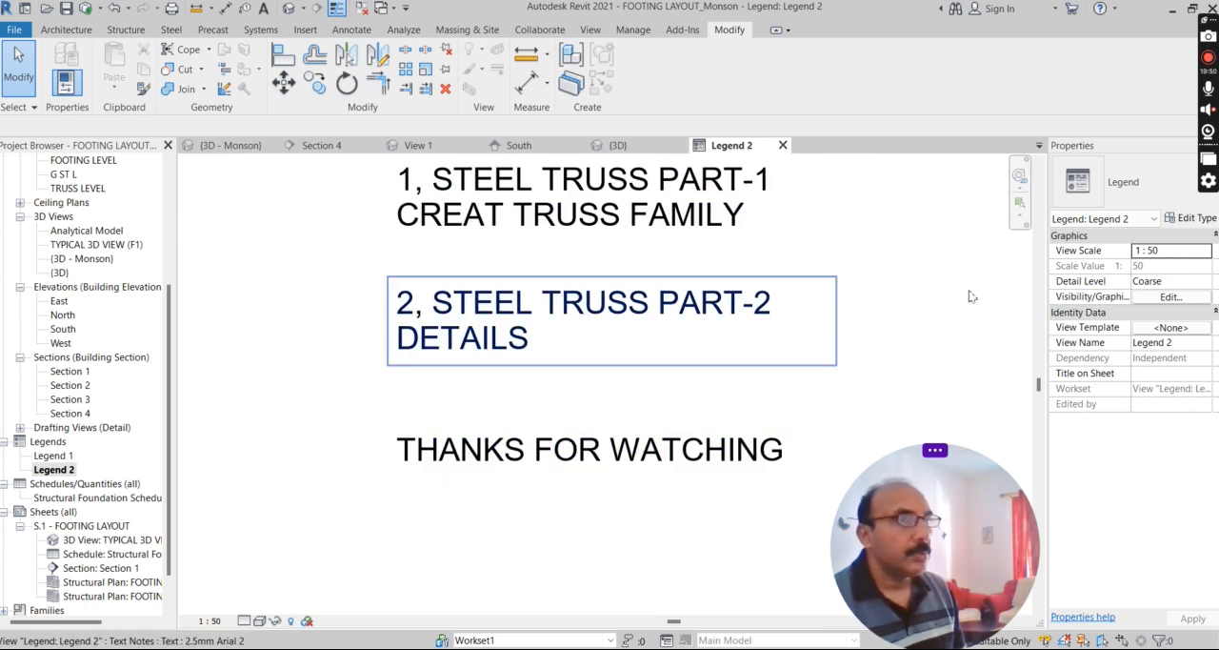